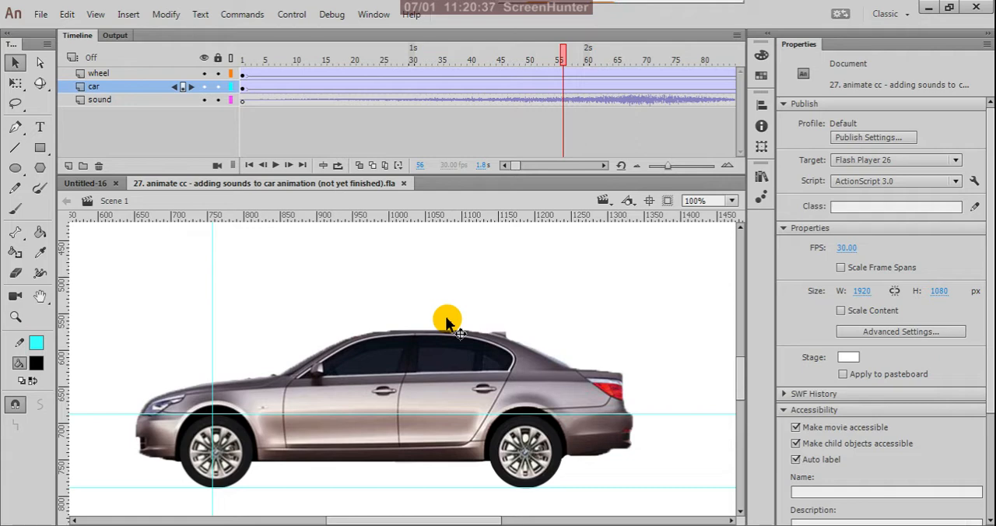
{"action": "left_click", "coordinate": [445, 267]}
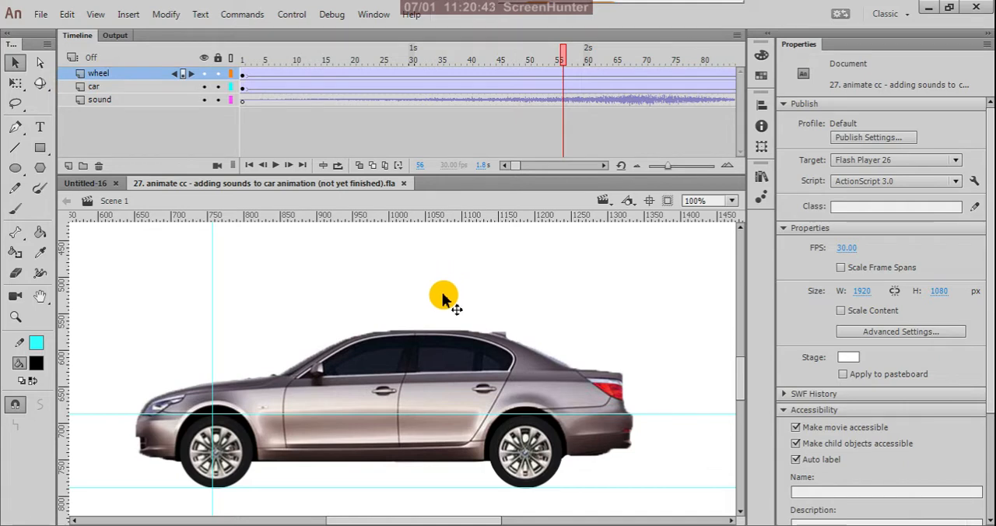
{"action": "scroll", "coordinate": [516, 340], "scroll_direction": "down", "scroll_amount": 5}
{"action": "scroll", "coordinate": [420, 366], "scroll_direction": "up", "scroll_amount": 2}
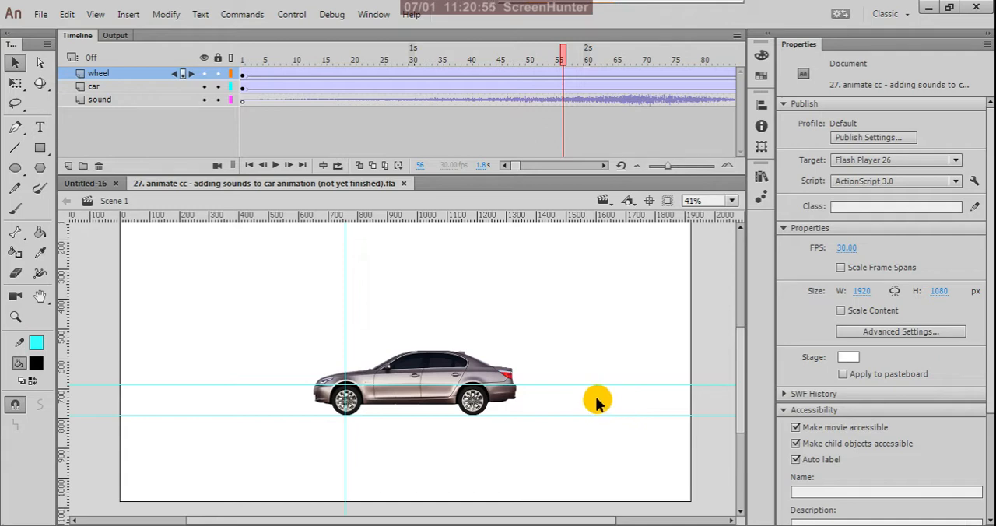
{"action": "scroll", "coordinate": [516, 398], "scroll_direction": "up", "scroll_amount": 3}
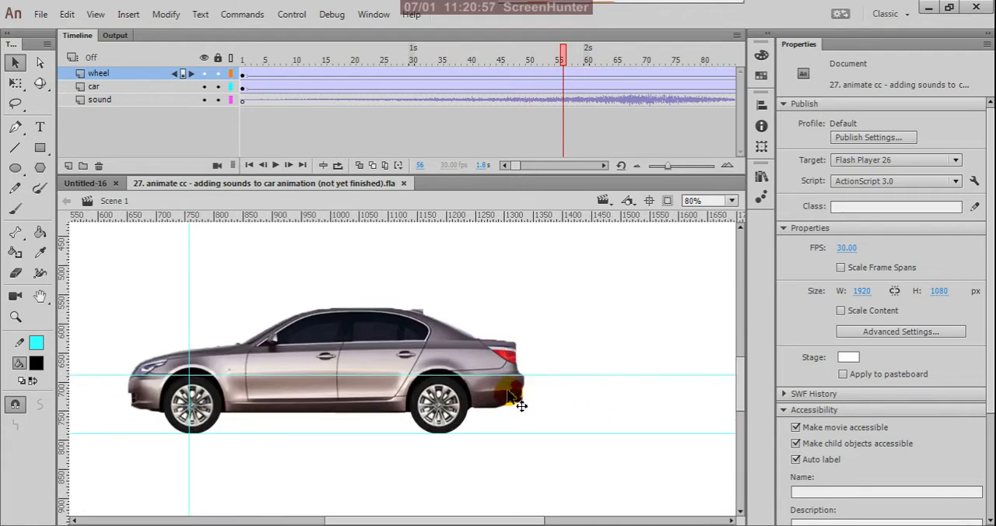
{"action": "scroll", "coordinate": [529, 401], "scroll_direction": "down", "scroll_amount": 3}
{"action": "scroll", "coordinate": [537, 395], "scroll_direction": "down", "scroll_amount": 1}
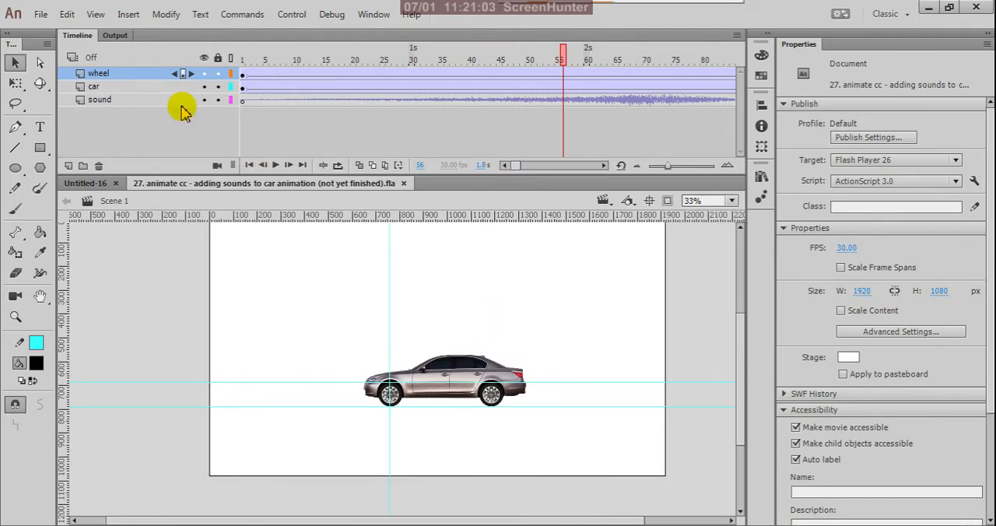
- Lock the wheel, car and sound layers and add a new layer at the bottom of the layer stack
{"action": "left_click_drag", "start_coordinate": [219, 101], "coordinate": [218, 74]}
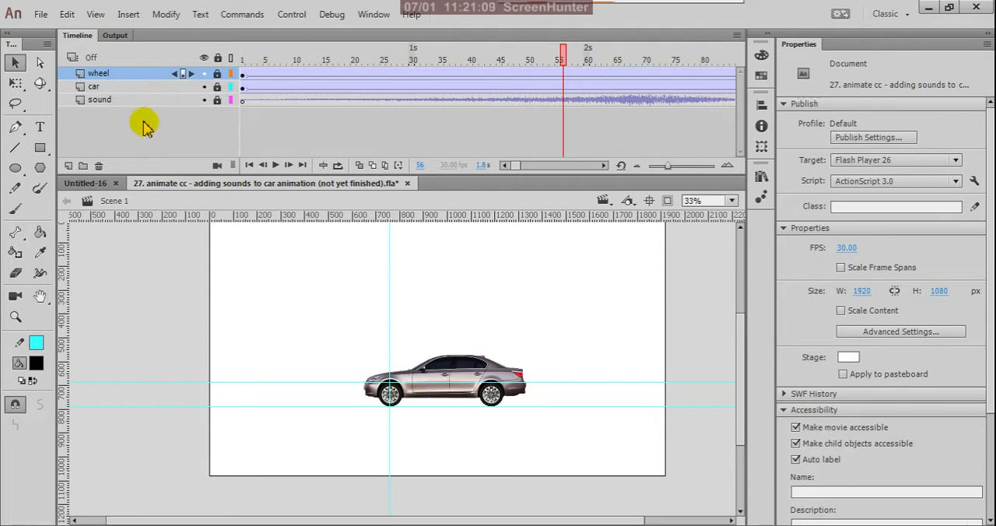
{"action": "left_click", "coordinate": [68, 165]}
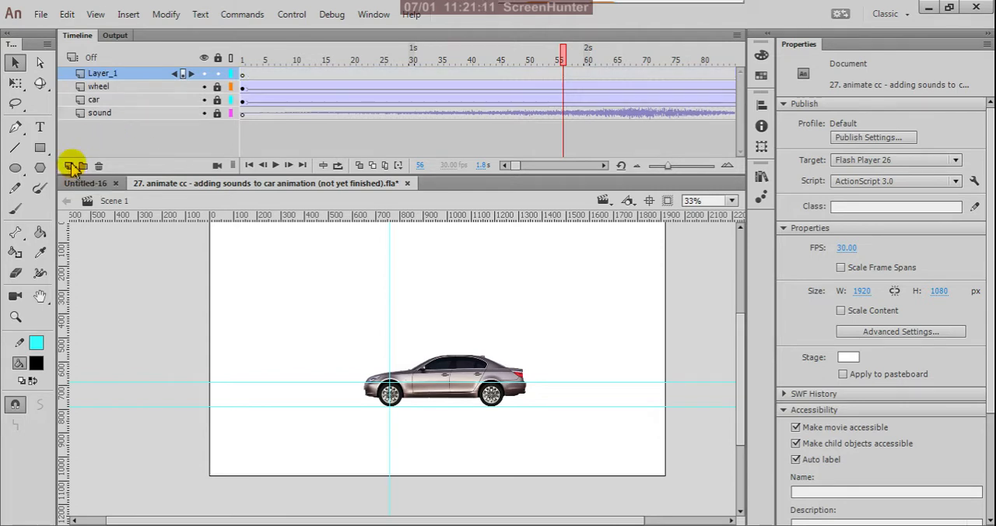
{"action": "left_click_drag", "start_coordinate": [122, 73], "coordinate": [124, 125]}
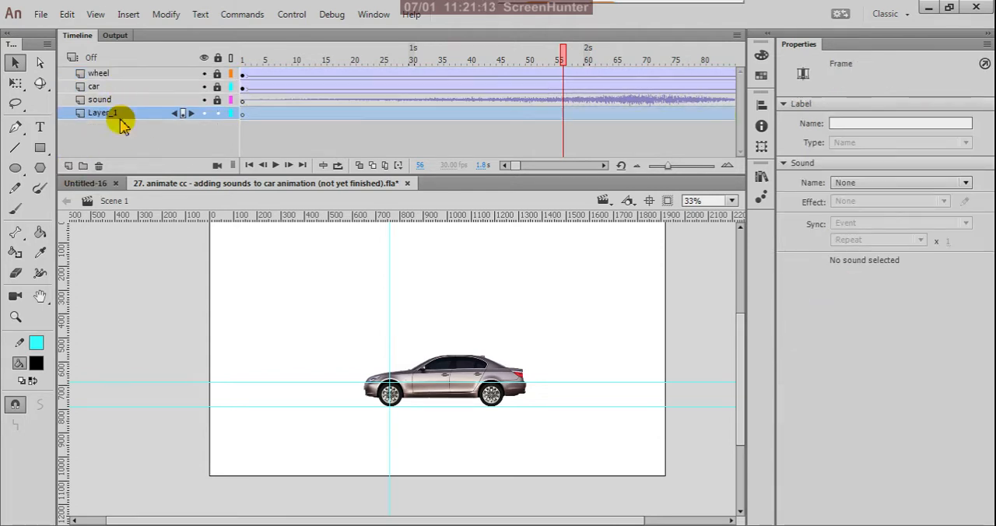
- Examine the area in and around the stage in the opening frames to look for the car
{"action": "left_click", "coordinate": [241, 113]}
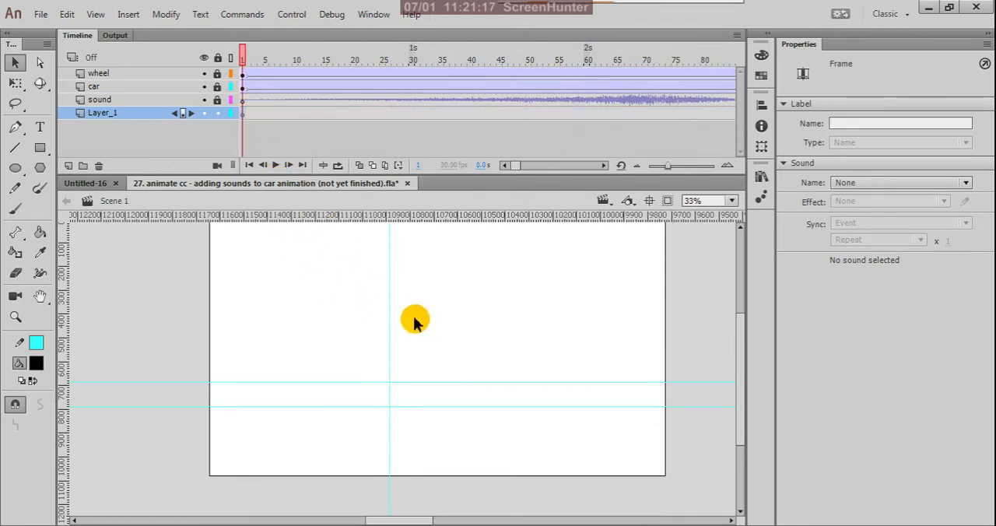
{"action": "scroll", "coordinate": [435, 335], "scroll_direction": "down", "scroll_amount": 3}
{"action": "scroll", "coordinate": [442, 341], "scroll_direction": "down", "scroll_amount": 3}
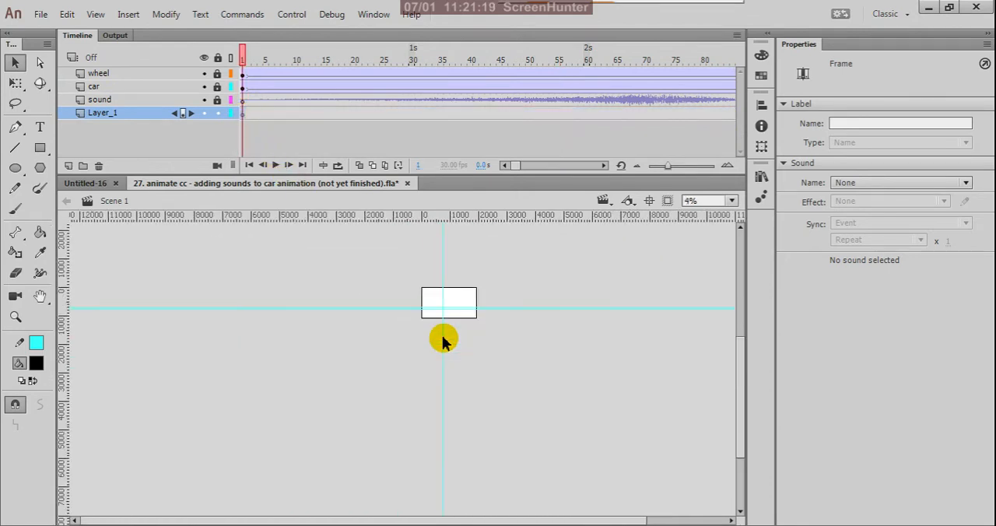
{"action": "scroll", "coordinate": [486, 250], "scroll_direction": "up", "scroll_amount": 1}
{"action": "scroll", "coordinate": [484, 251], "scroll_direction": "up", "scroll_amount": 1}
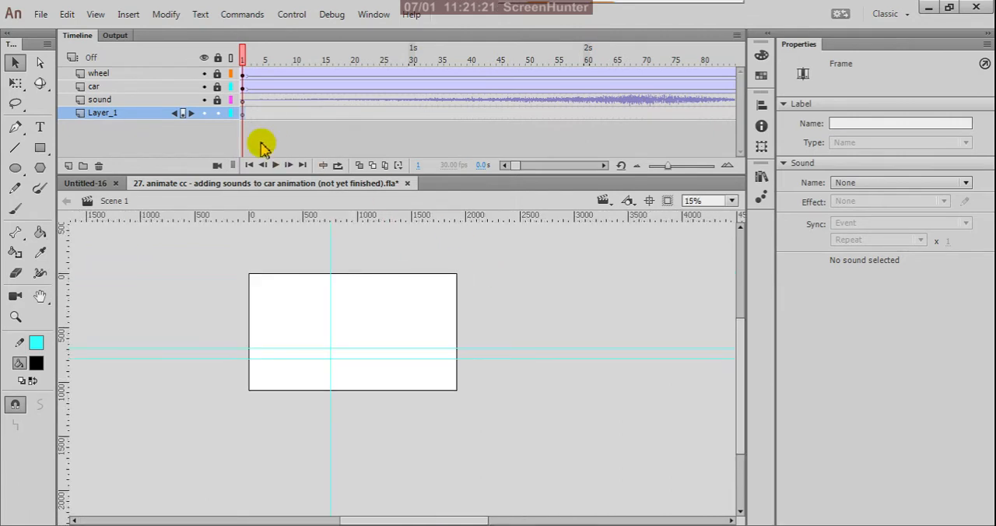
{"action": "left_click", "coordinate": [244, 75]}
{"action": "scroll", "coordinate": [229, 360], "scroll_direction": "up", "scroll_amount": 2}
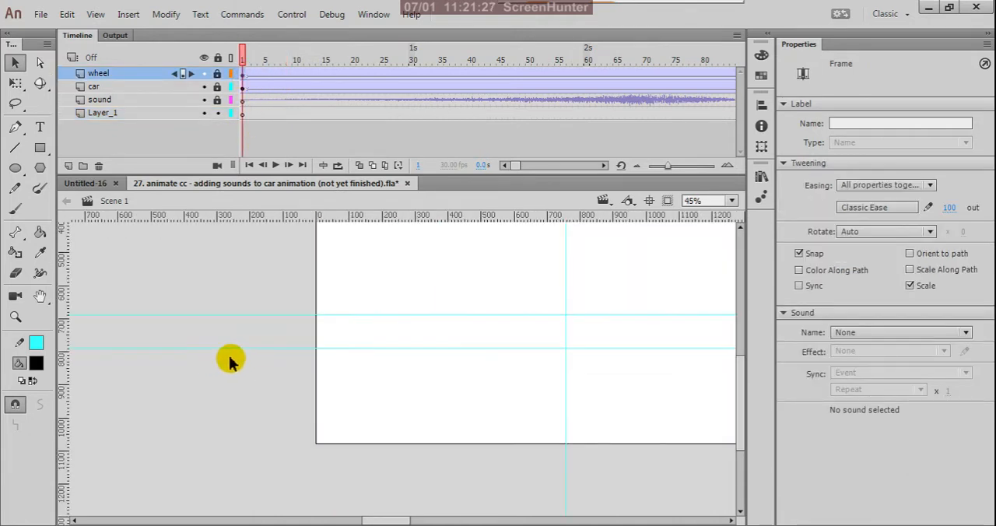
{"action": "scroll", "coordinate": [229, 360], "scroll_direction": "down", "scroll_amount": 2}
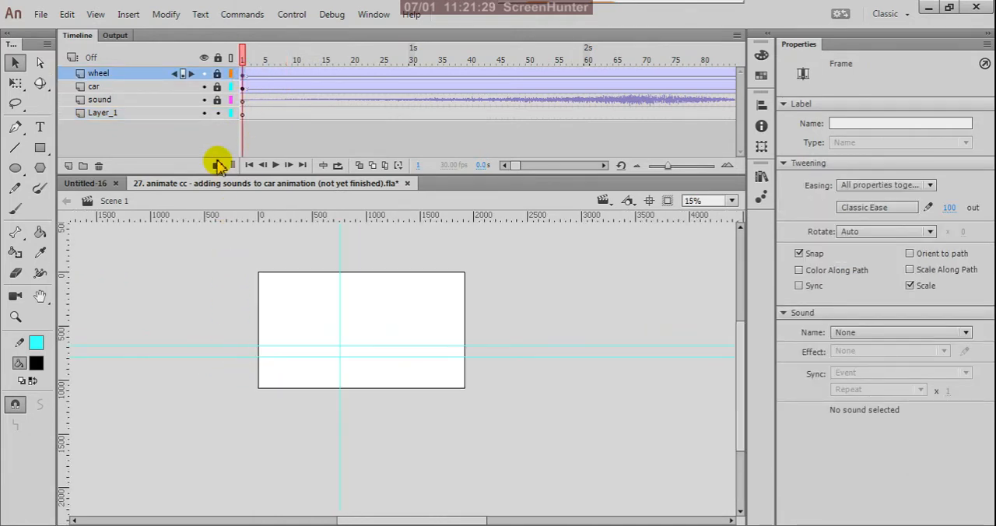
{"action": "left_click", "coordinate": [91, 59]}
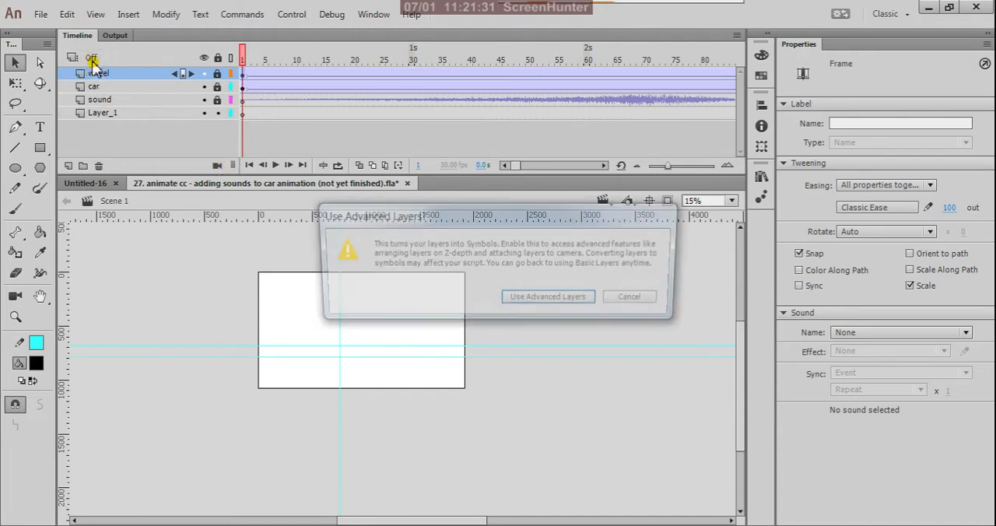
{"action": "left_click", "coordinate": [636, 299]}
{"action": "left_click", "coordinate": [201, 294]}
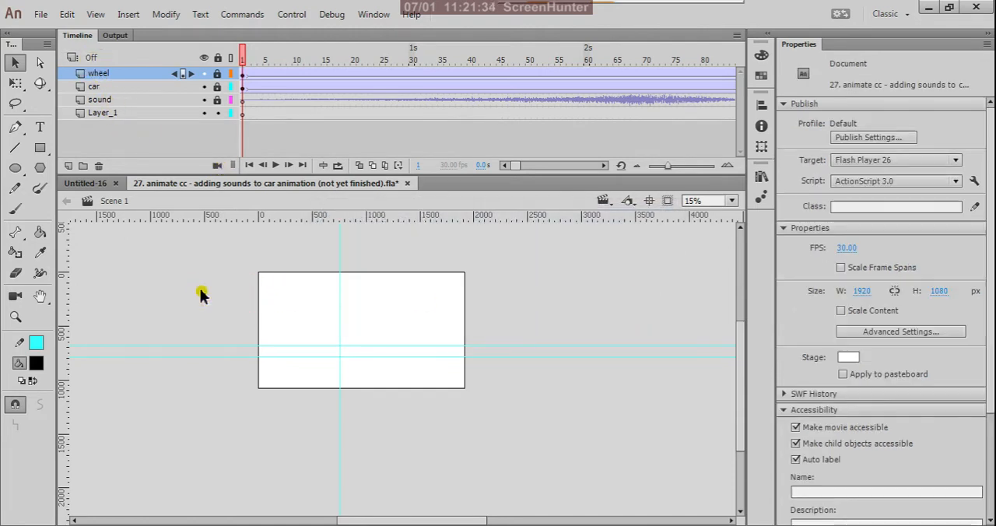
- Scrub the timeline from frame 1 to examine the car's position relative to the stage
{"action": "left_click", "coordinate": [169, 117]}
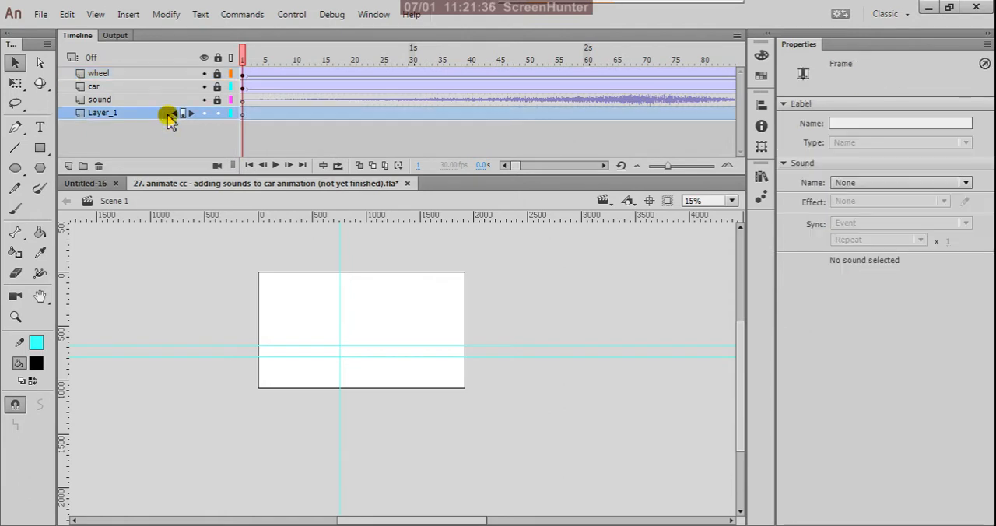
{"action": "left_click", "coordinate": [242, 74]}
{"action": "scroll", "coordinate": [506, 351], "scroll_direction": "down", "scroll_amount": 3}
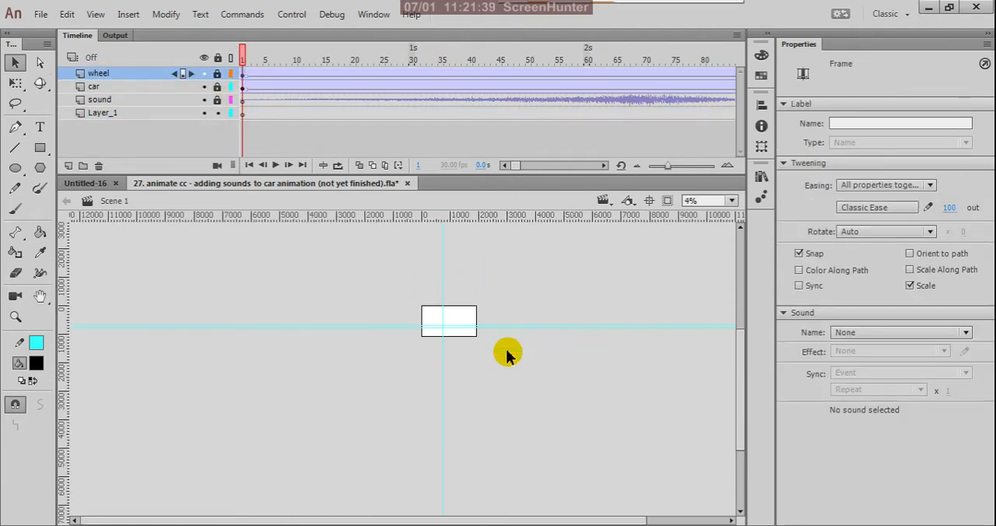
{"action": "scroll", "coordinate": [498, 319], "scroll_direction": "up", "scroll_amount": 3}
{"action": "left_click_drag", "start_coordinate": [239, 58], "coordinate": [440, 178]}
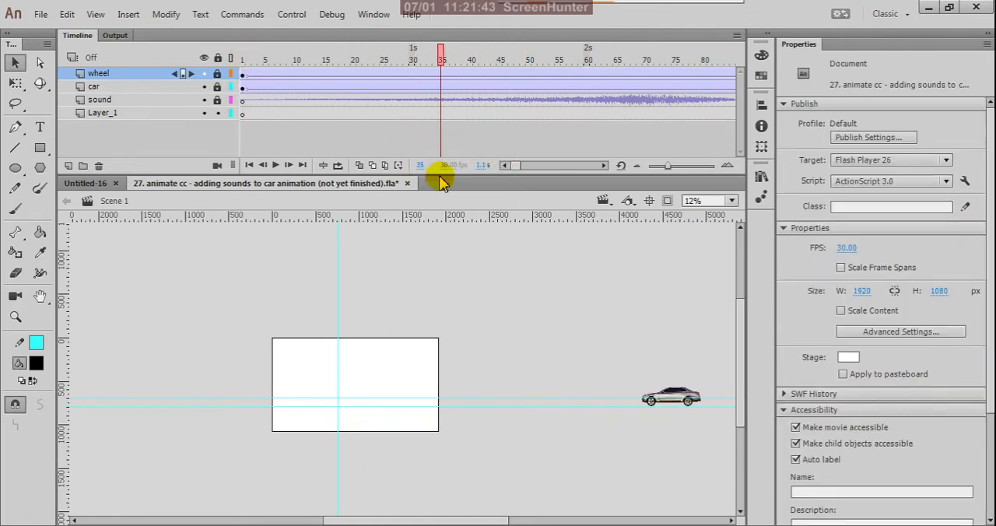
{"action": "scroll", "coordinate": [505, 389], "scroll_direction": "down", "scroll_amount": 2}
{"action": "scroll", "coordinate": [505, 389], "scroll_direction": "down", "scroll_amount": 1}
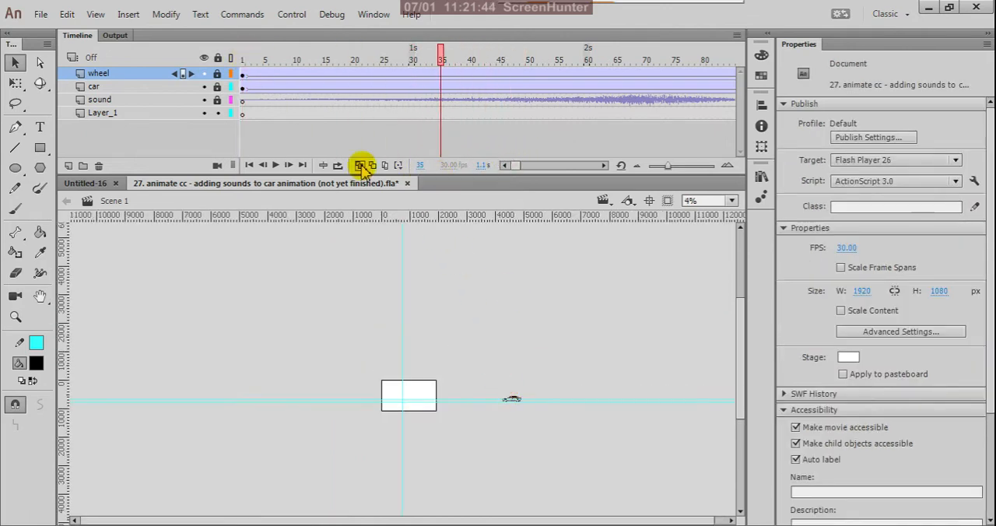
{"action": "left_click", "coordinate": [246, 74]}
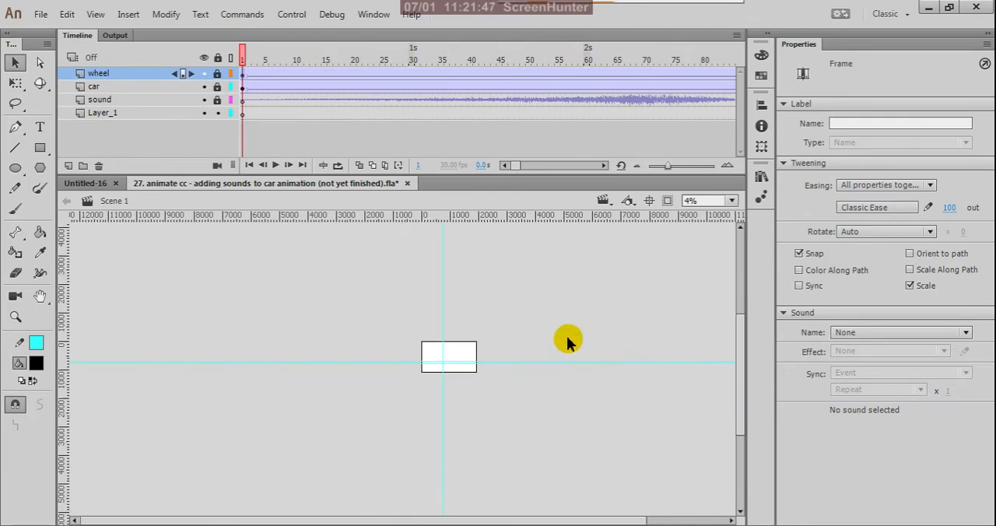
{"action": "scroll", "coordinate": [122, 378], "scroll_direction": "up", "scroll_amount": 5}
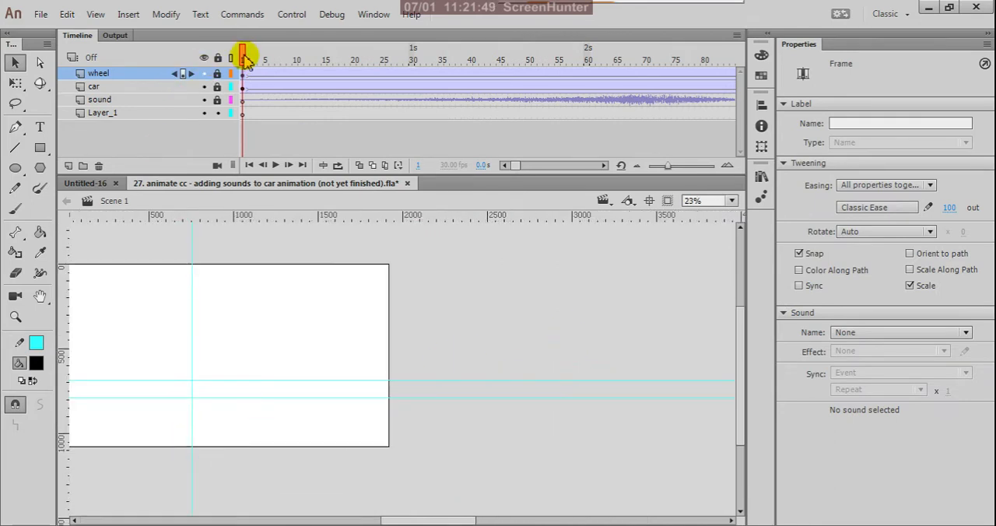
{"action": "left_click_drag", "start_coordinate": [249, 56], "coordinate": [545, 147]}
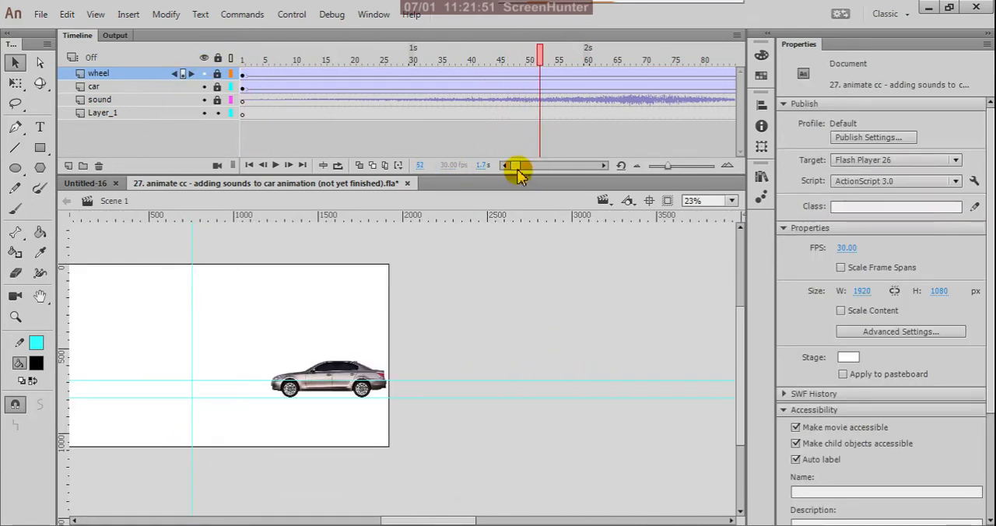
- Draw a black-filled rectangle with a cyan outline in frame 1 of Layer_1, extending past the stage on all sides
{"action": "left_click", "coordinate": [242, 115]}
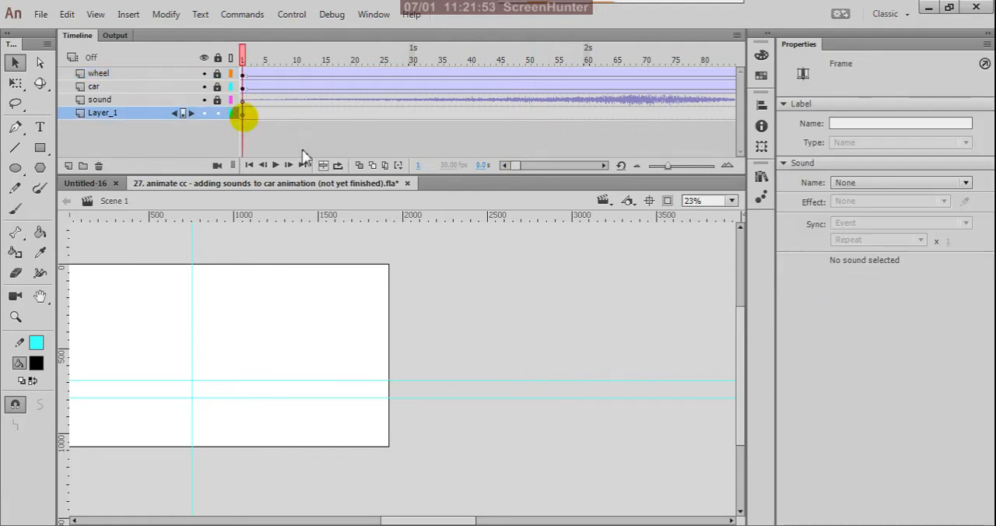
{"action": "scroll", "coordinate": [505, 342], "scroll_direction": "down", "scroll_amount": 2}
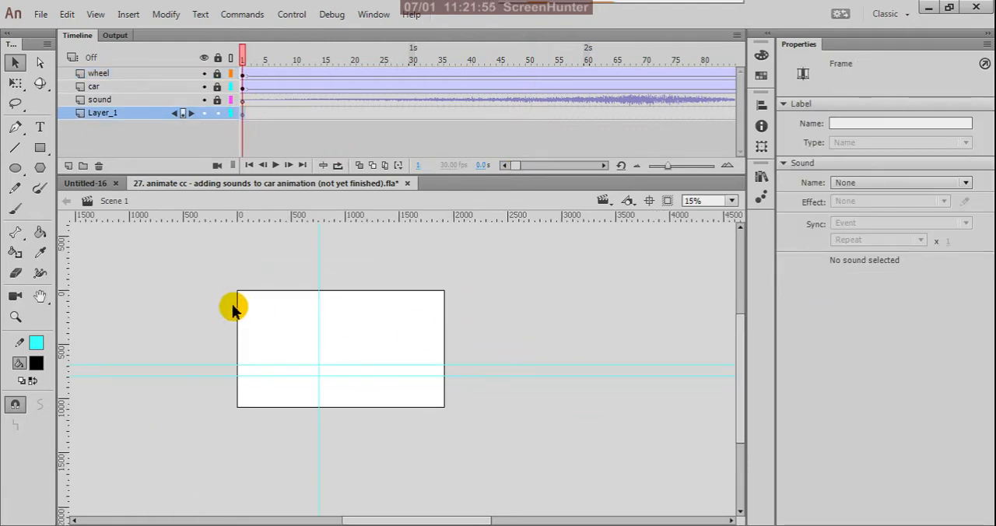
{"action": "left_click", "coordinate": [41, 147]}
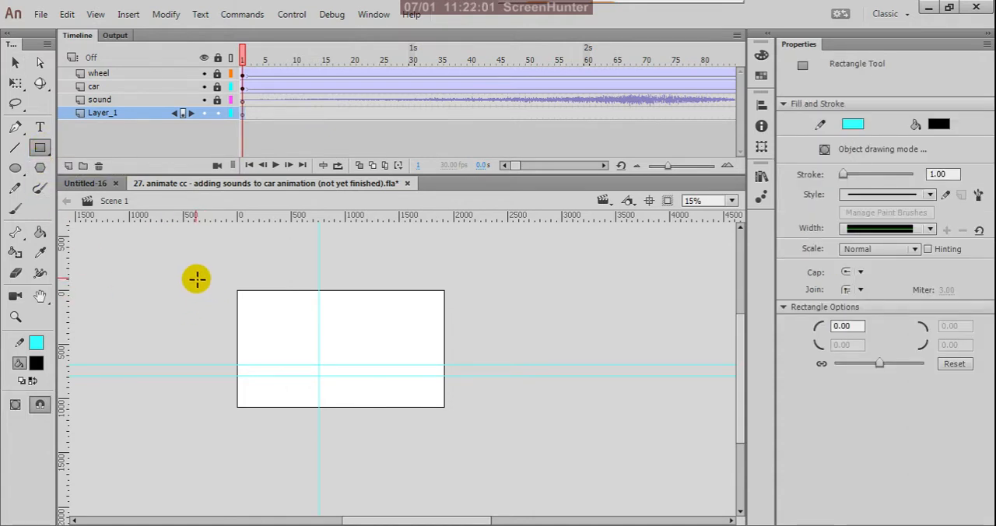
{"action": "left_click_drag", "start_coordinate": [195, 278], "coordinate": [511, 415]}
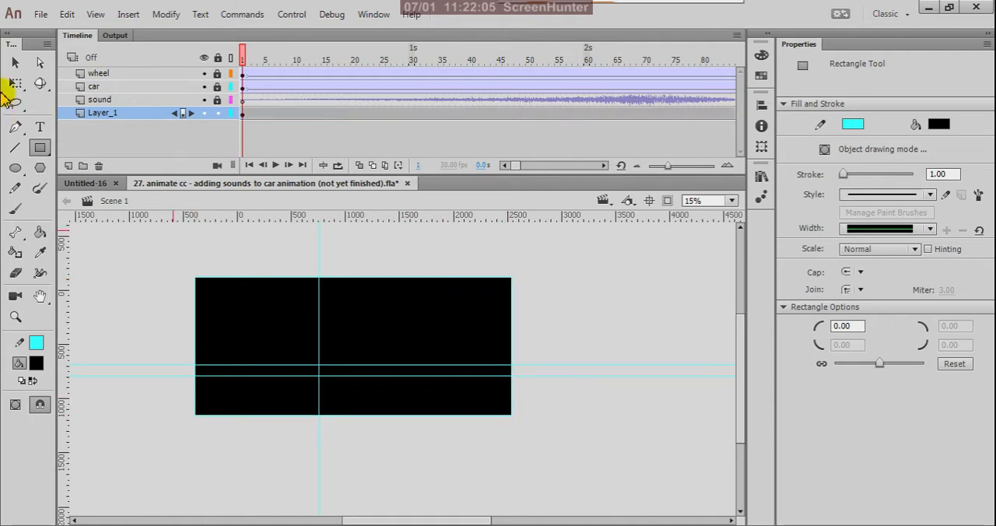
- Delete the black rectangle on Layer_1 together with its cyan outline
{"action": "left_click", "coordinate": [15, 63]}
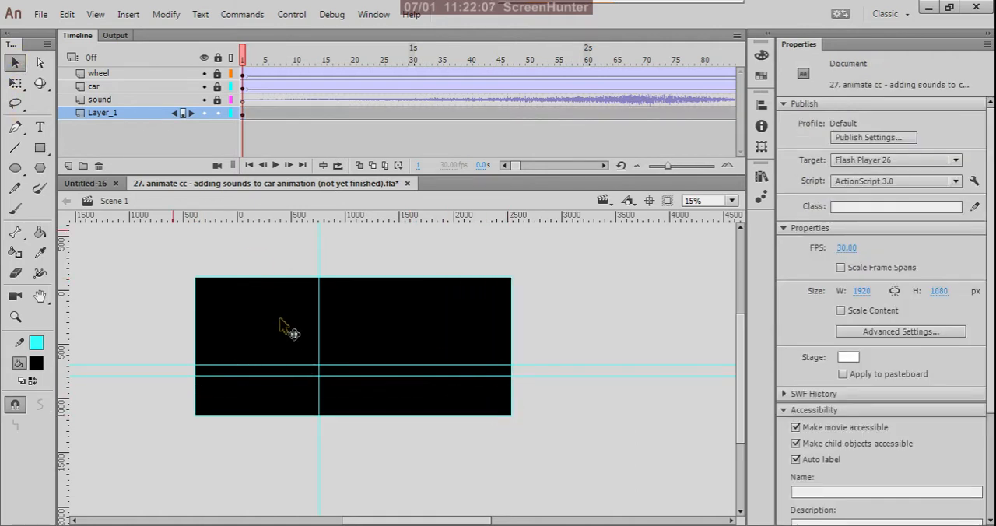
{"action": "left_click", "coordinate": [280, 326]}
{"action": "left_click", "coordinate": [155, 251]}
{"action": "left_click_drag", "start_coordinate": [178, 256], "coordinate": [678, 482]}
{"action": "key", "text": "Delete"}
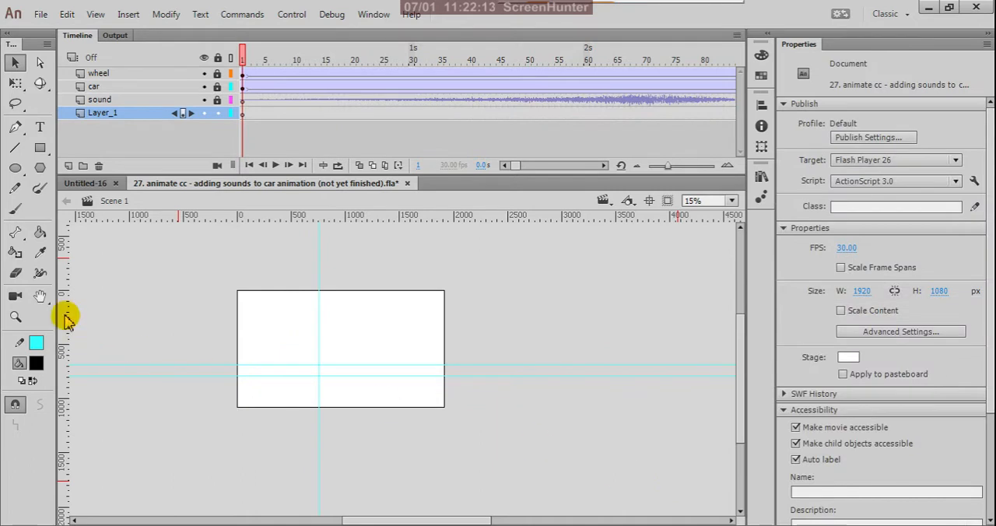
- Draw a rectangle around the whole stage in Object Drawing mode, about 2886 by 1281 px
{"action": "left_click", "coordinate": [41, 148]}
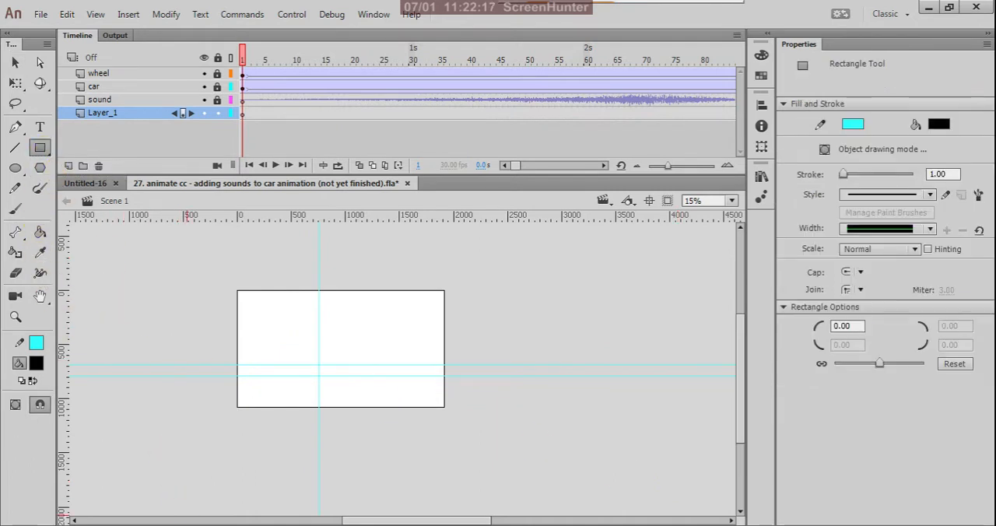
{"action": "left_click", "coordinate": [15, 405]}
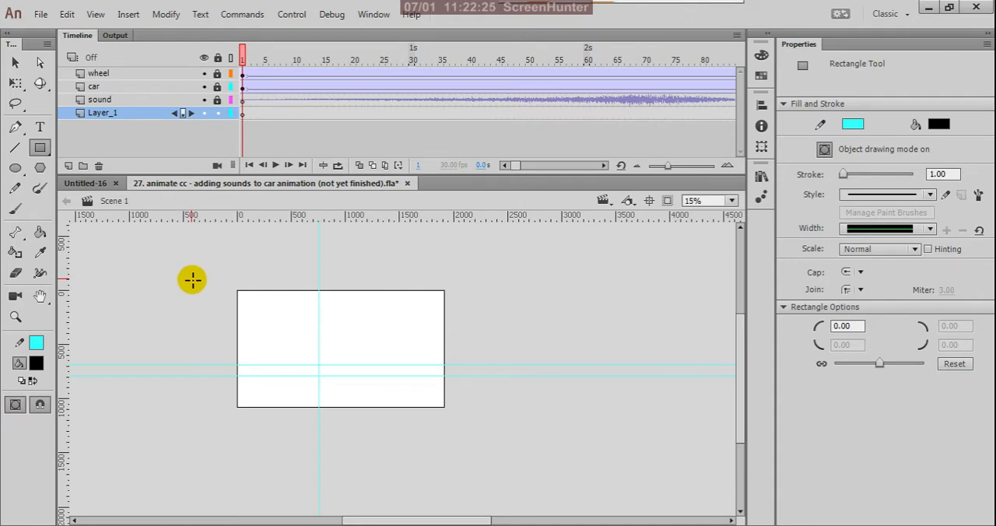
{"action": "left_click_drag", "start_coordinate": [191, 277], "coordinate": [505, 418]}
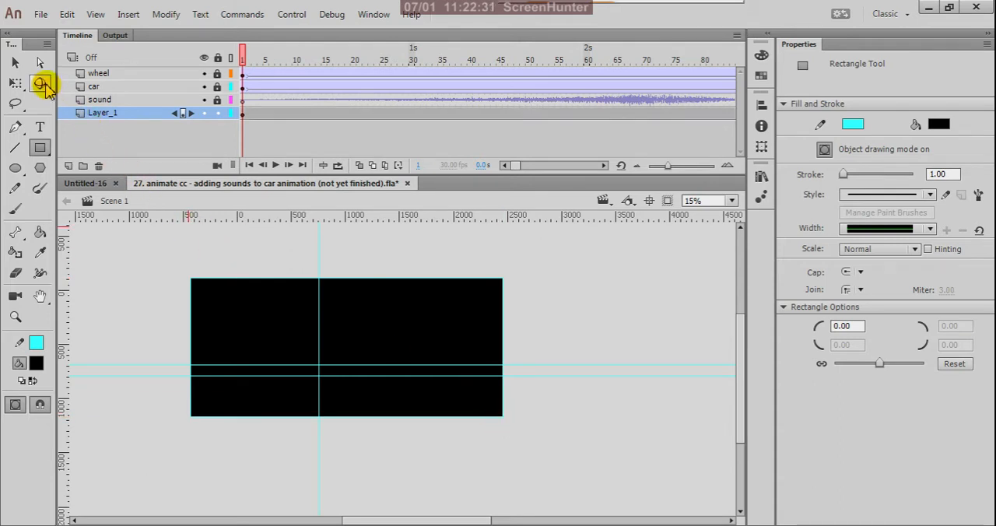
- Remove the fill from the rectangle around the stage, leaving only its cyan outline
{"action": "left_click", "coordinate": [15, 62]}
{"action": "mouse_move", "coordinate": [109, 286]}
{"action": "left_mouse_down"}
{"action": "mouse_move", "coordinate": [278, 356]}
{"action": "mouse_move", "coordinate": [292, 352]}
{"action": "left_mouse_up"}
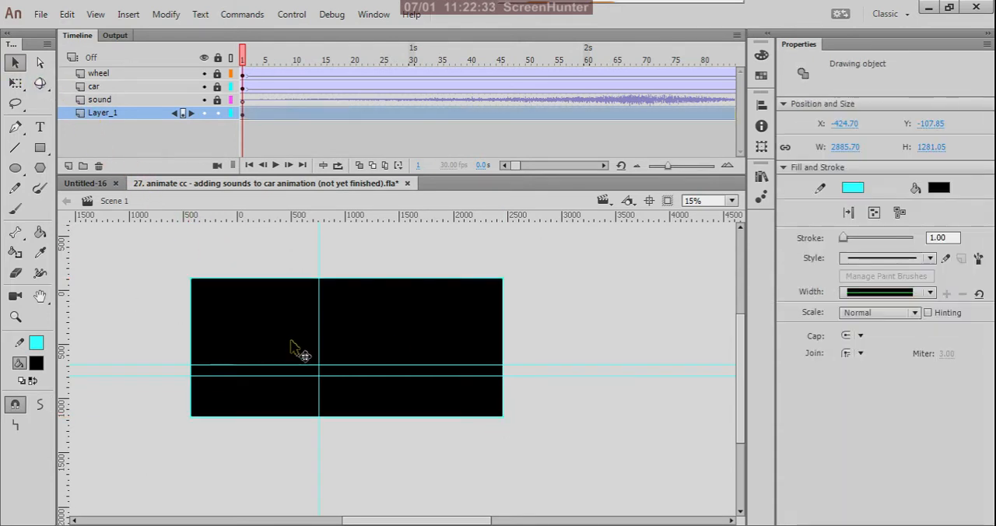
{"action": "left_click", "coordinate": [36, 366]}
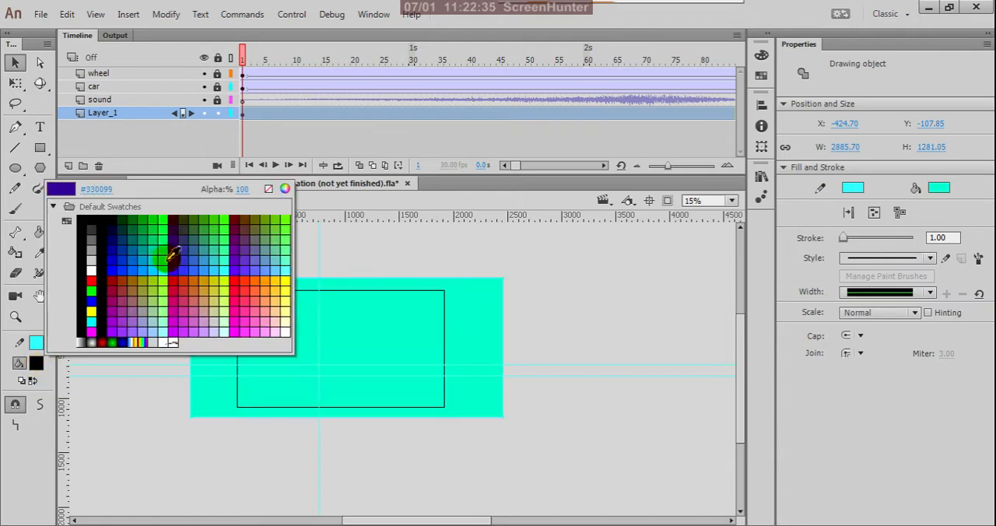
{"action": "left_click", "coordinate": [269, 191]}
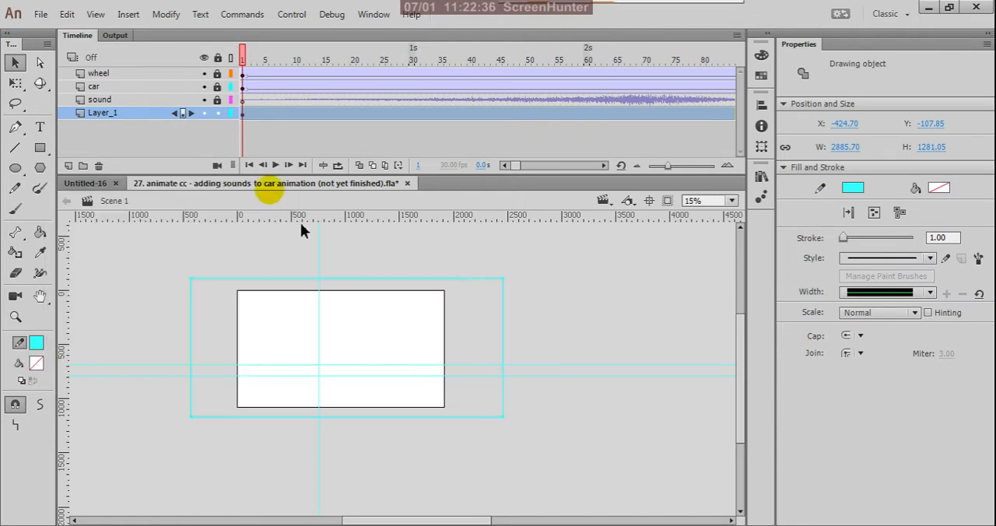
{"action": "left_click", "coordinate": [333, 249]}
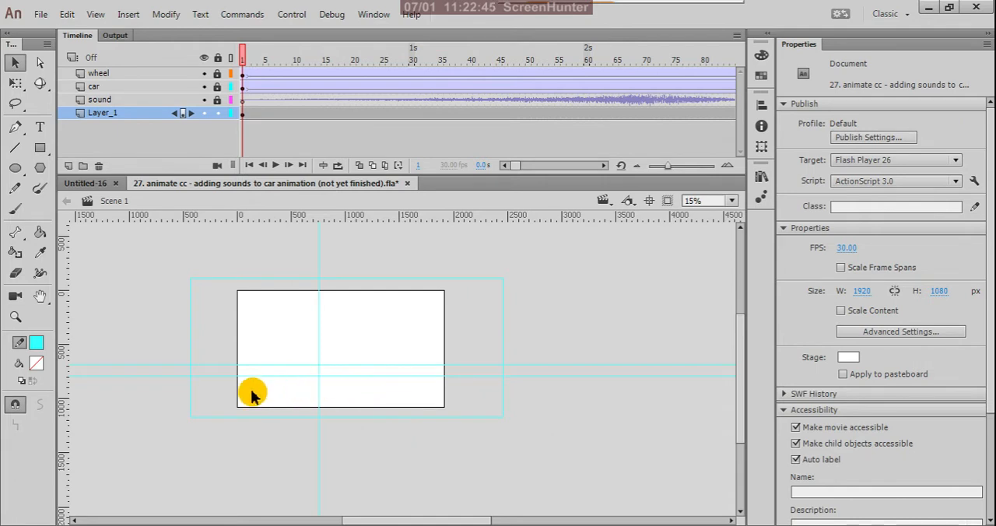
{"action": "scroll", "coordinate": [250, 393], "scroll_direction": "up", "scroll_amount": 2}
{"action": "scroll", "coordinate": [463, 367], "scroll_direction": "down", "scroll_amount": 2}
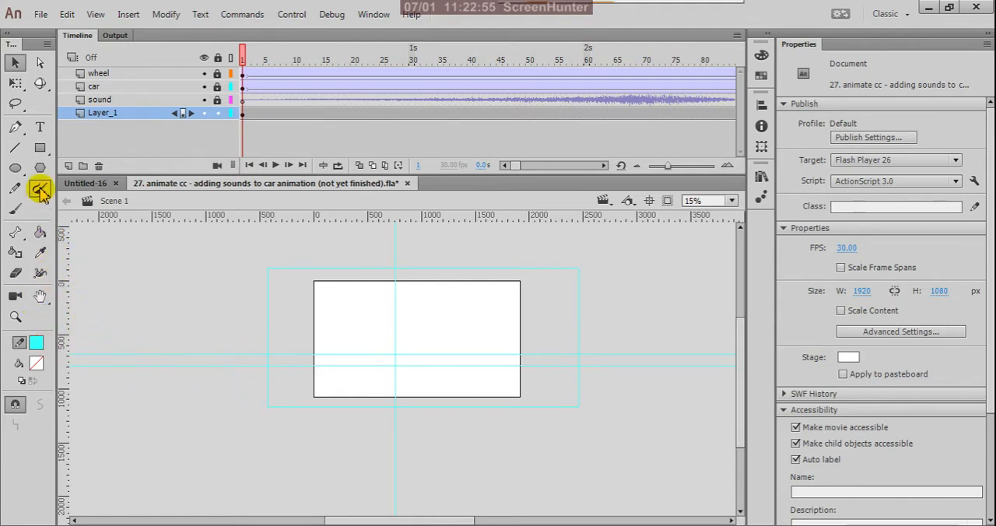
- Draw an unfilled cyan rectangle from the upper horizontal guide to below the stage, about 3080 by 677 px
{"action": "left_click", "coordinate": [40, 149]}
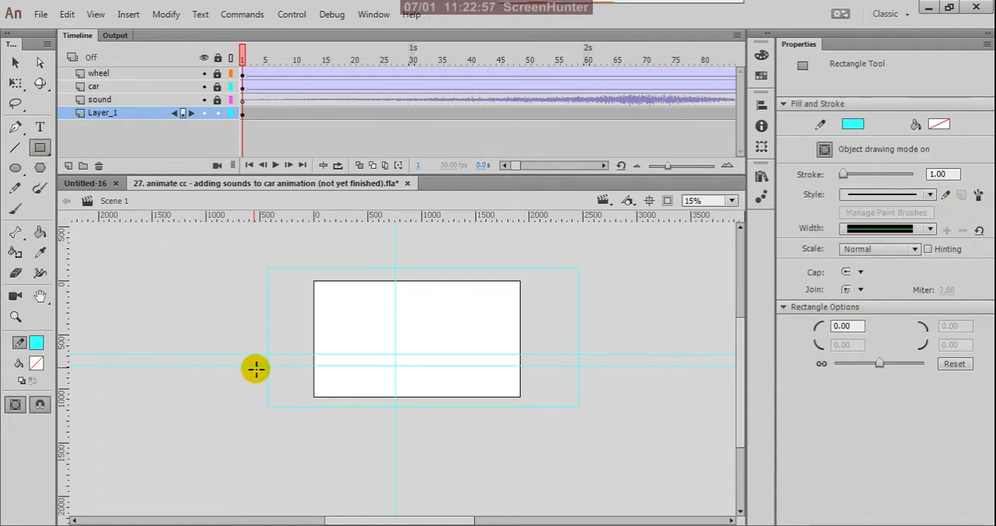
{"action": "left_click_drag", "start_coordinate": [247, 356], "coordinate": [576, 425]}
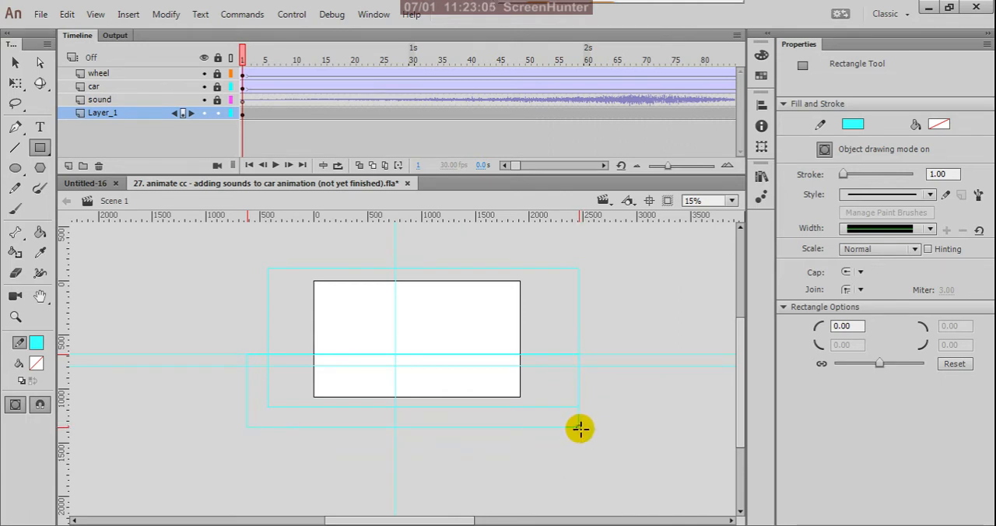
{"action": "left_click_drag", "start_coordinate": [579, 429], "coordinate": [579, 427]}
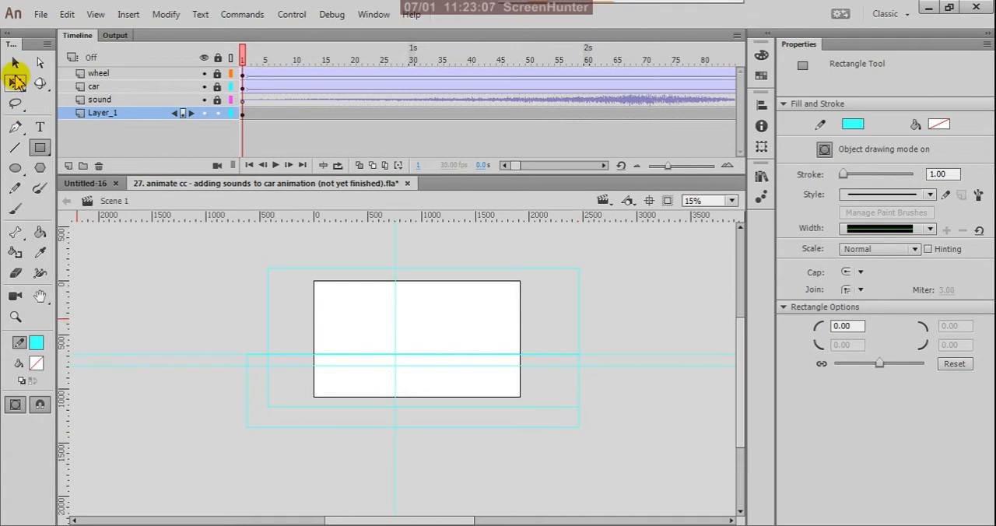
- Narrow the lower rectangle to about 2889 px with Free Transform, anchoring its right edge and aligning its left edge with the outer rectangle
{"action": "left_click", "coordinate": [15, 63]}
{"action": "left_click", "coordinate": [247, 397]}
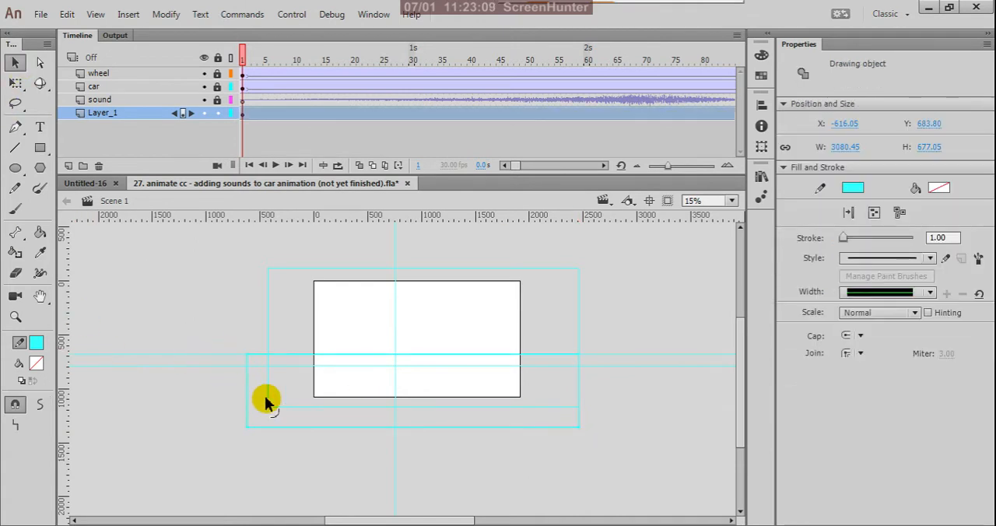
{"action": "key", "text": "q"}
{"action": "scroll", "coordinate": [285, 403], "scroll_direction": "up", "scroll_amount": 2}
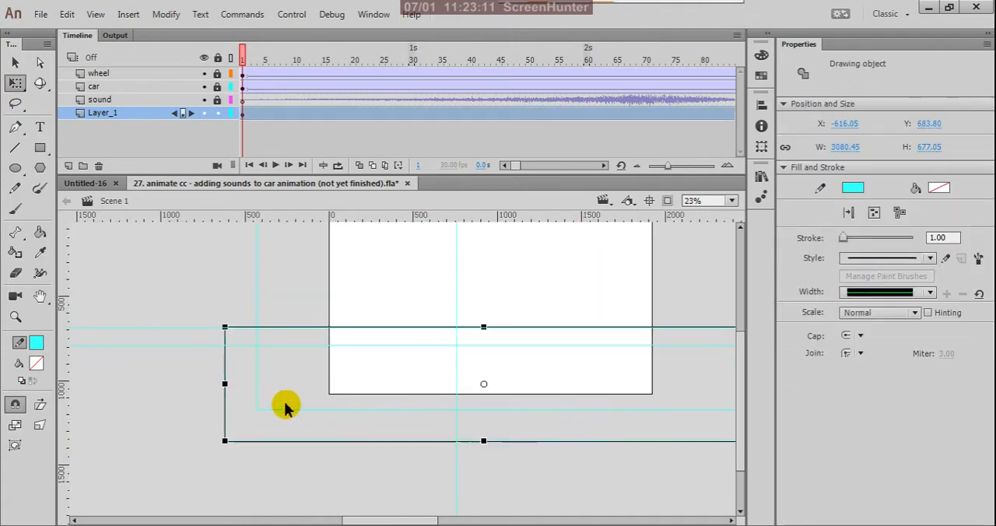
{"action": "scroll", "coordinate": [286, 403], "scroll_direction": "down", "scroll_amount": 2}
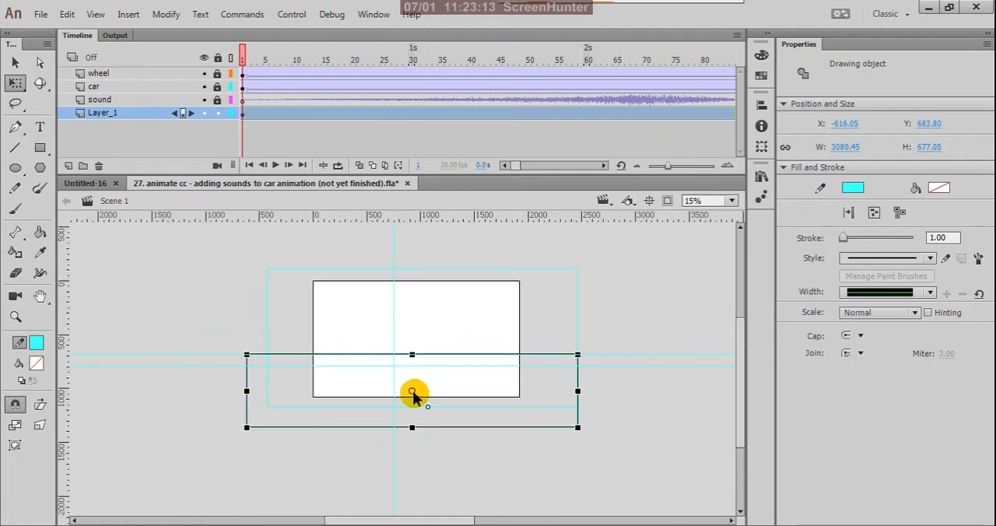
{"action": "left_click_drag", "start_coordinate": [412, 391], "coordinate": [577, 391]}
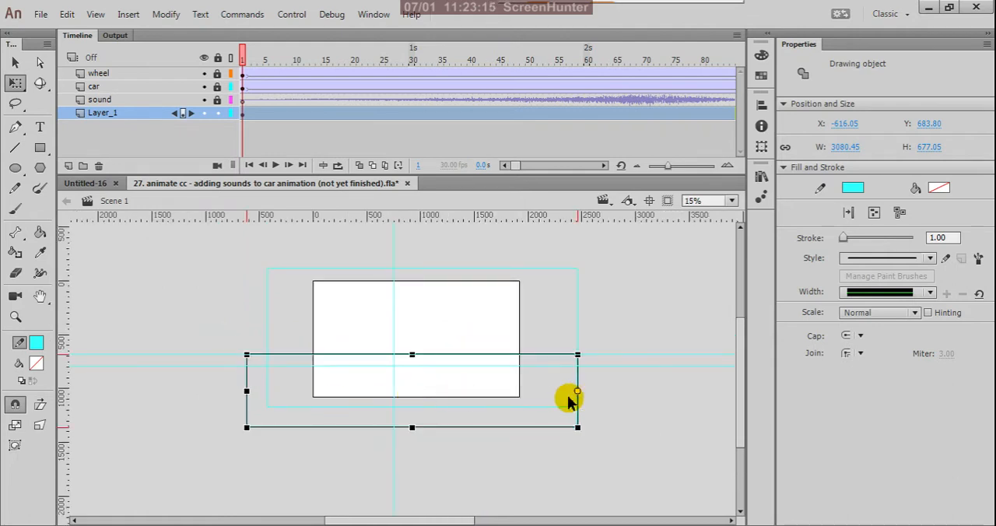
{"action": "left_click_drag", "start_coordinate": [249, 391], "coordinate": [268, 395]}
{"action": "left_click", "coordinate": [336, 477]}
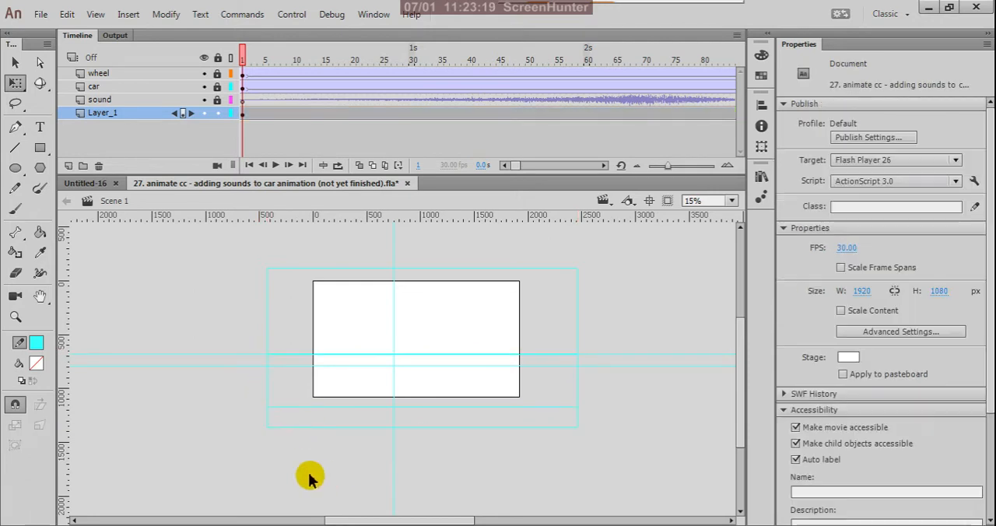
- Fill the lower rectangle with dark gray #666666
{"action": "left_click", "coordinate": [333, 428]}
{"action": "key", "text": "v"}
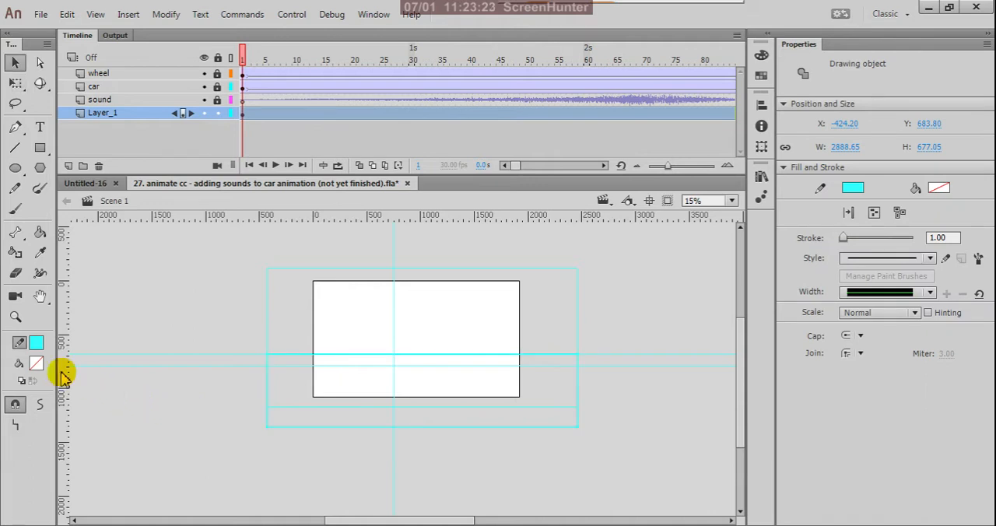
{"action": "left_click", "coordinate": [35, 363]}
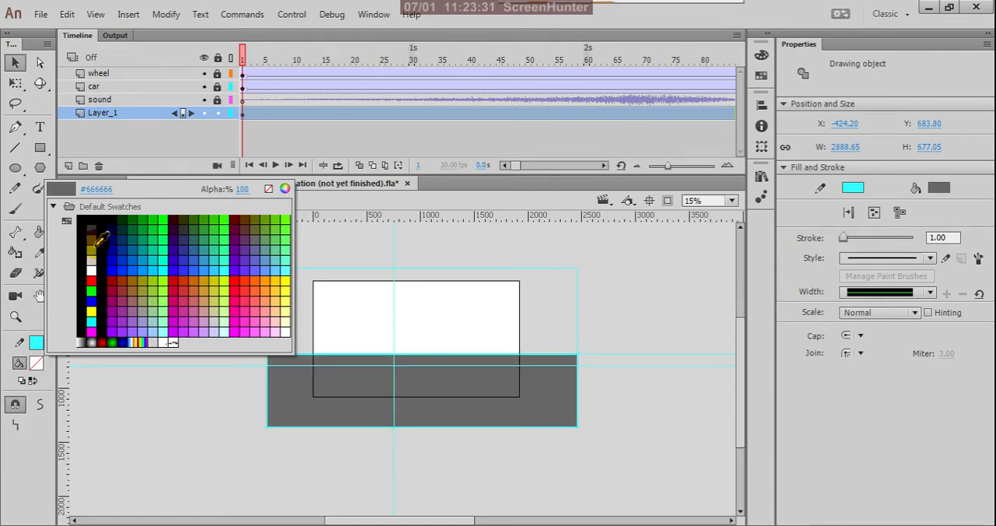
{"action": "left_click", "coordinate": [100, 241]}
{"action": "left_click", "coordinate": [179, 425]}
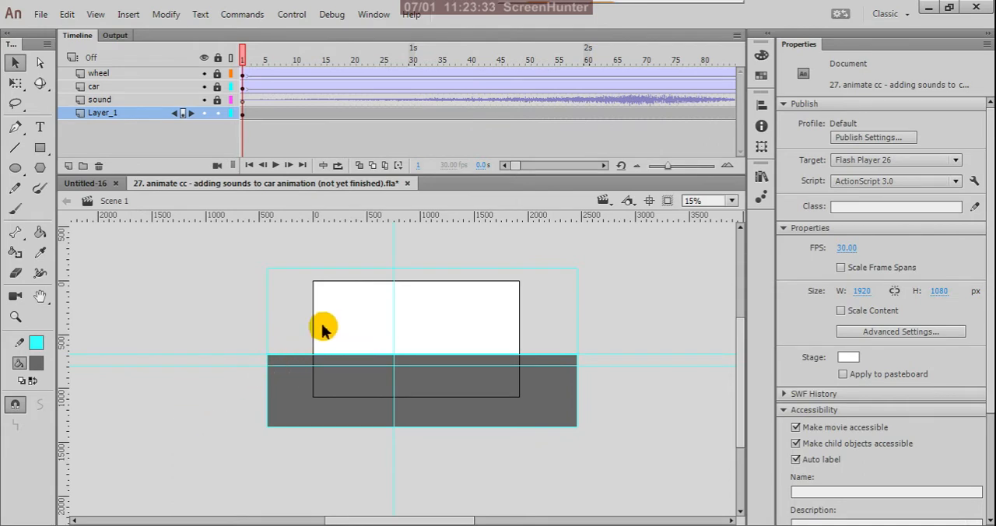
{"action": "left_click", "coordinate": [308, 270]}
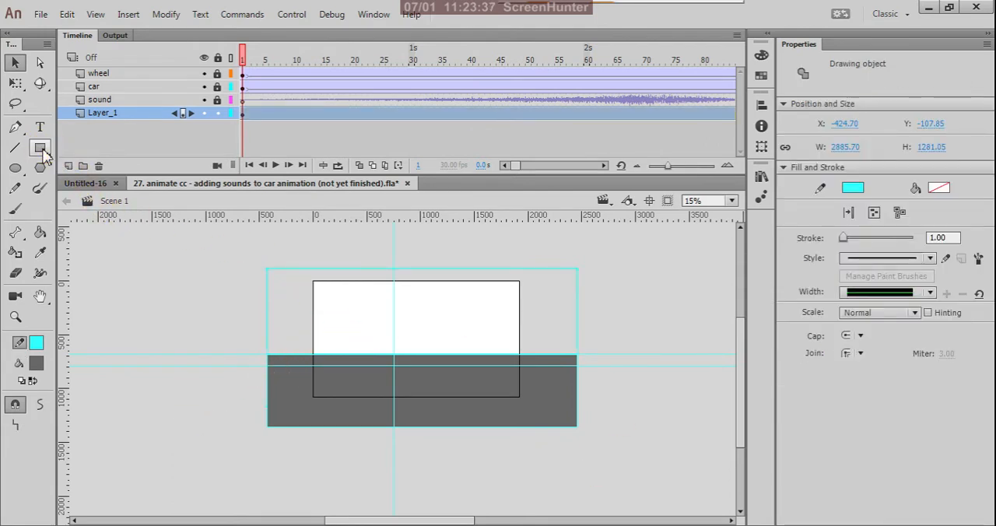
{"action": "left_click", "coordinate": [42, 150]}
{"action": "left_click", "coordinate": [15, 62]}
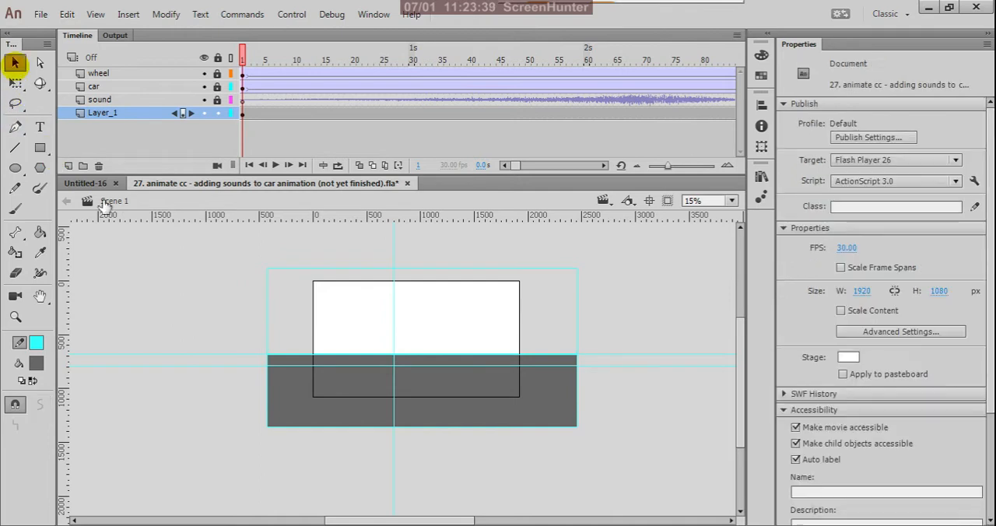
- Duplicate the gray rectangle in place and stretch the copy up to the outer rectangle's top edge, about 1468 px high
{"action": "left_click", "coordinate": [360, 413]}
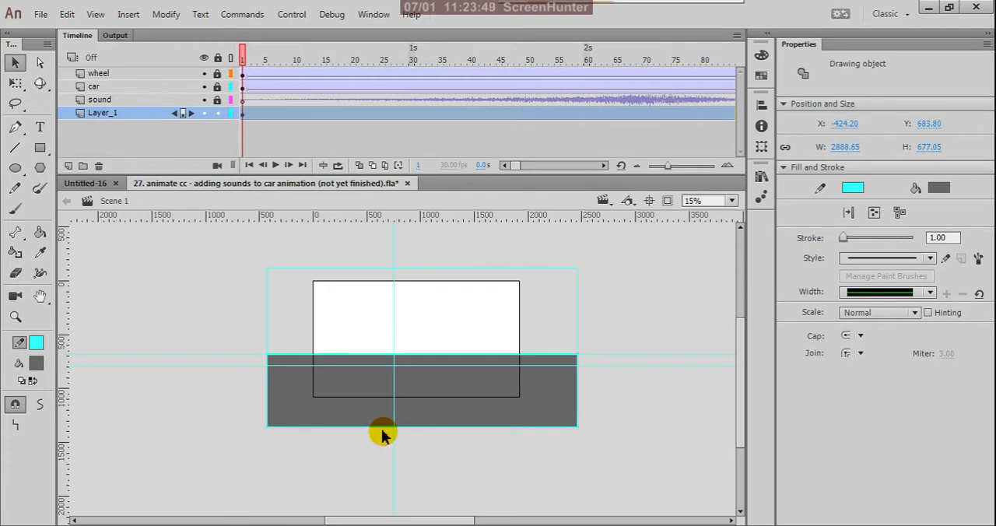
{"action": "key", "text": "q"}
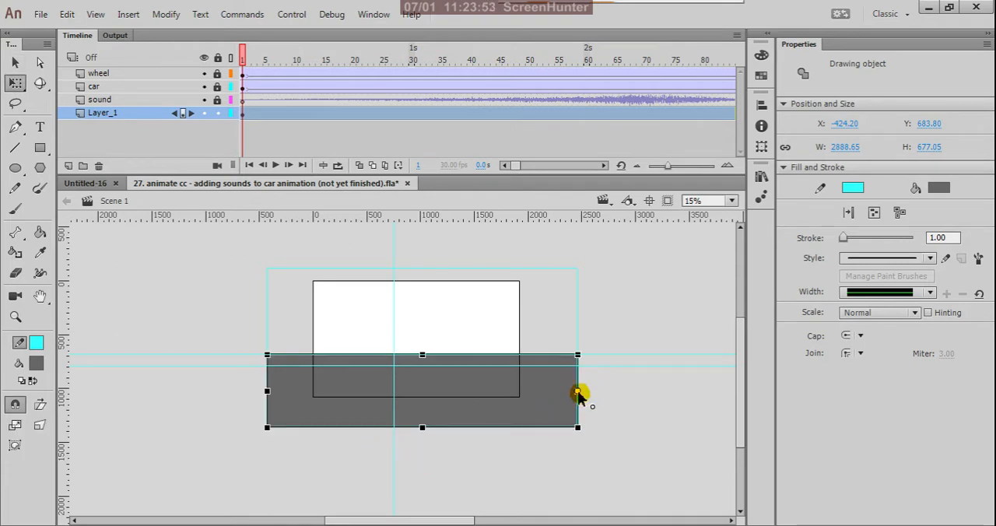
{"action": "left_click_drag", "start_coordinate": [578, 393], "coordinate": [423, 429]}
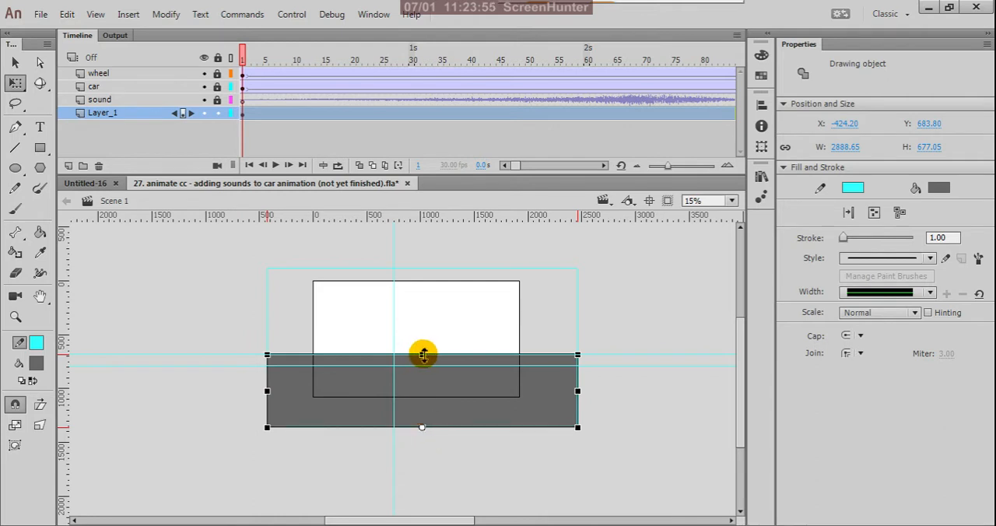
{"action": "left_click_drag", "start_coordinate": [422, 354], "coordinate": [431, 326]}
{"action": "left_click_drag", "start_coordinate": [434, 297], "coordinate": [442, 270]}
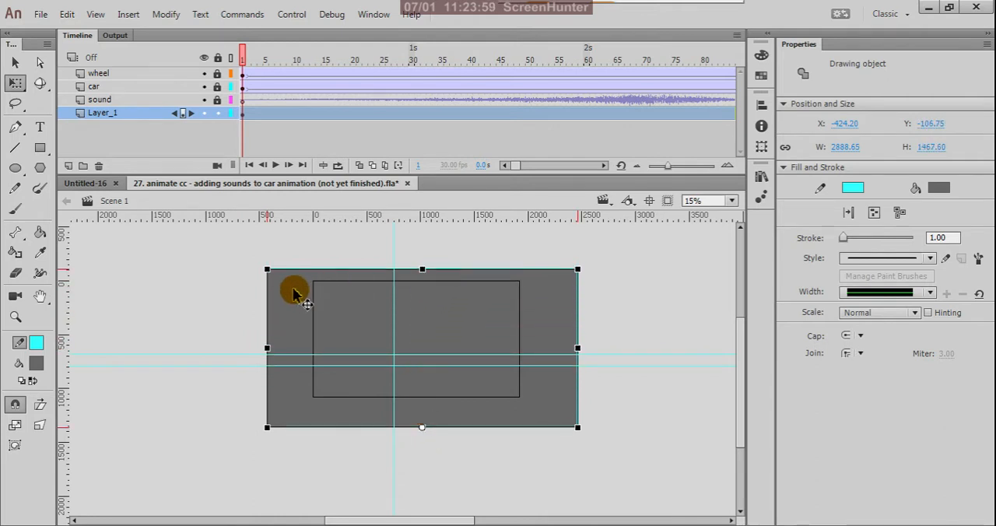
{"action": "left_click", "coordinate": [221, 277]}
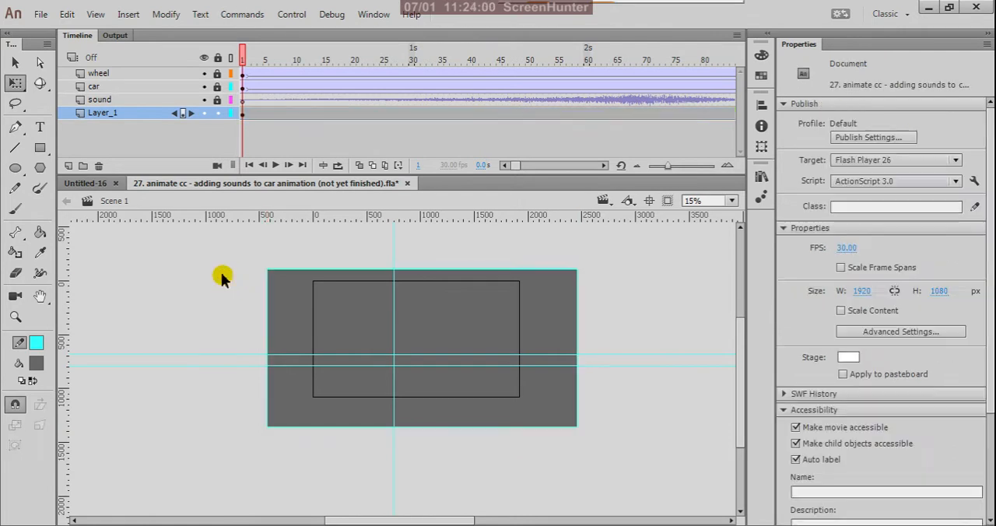
- Fill the enlarged rectangle copy with blue #6699FF
{"action": "left_click", "coordinate": [298, 297]}
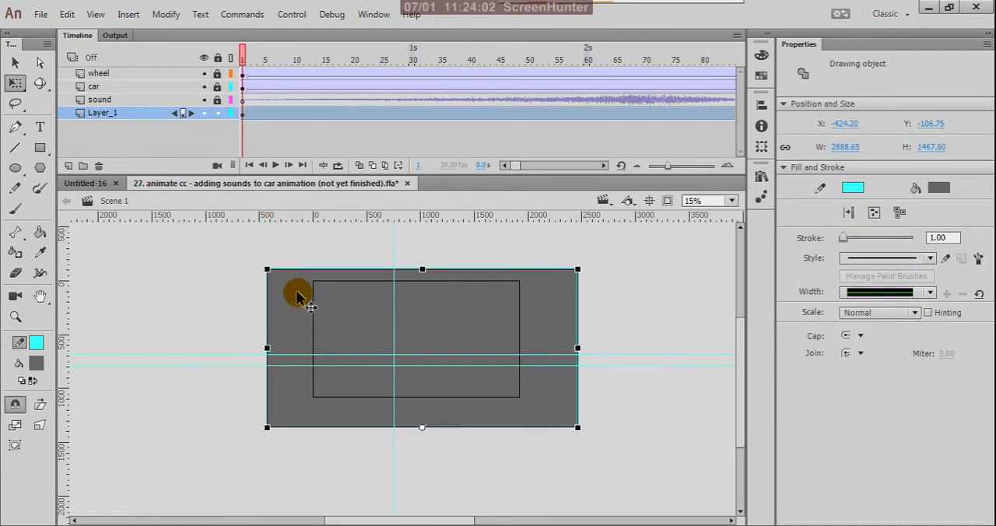
{"action": "left_click", "coordinate": [39, 364]}
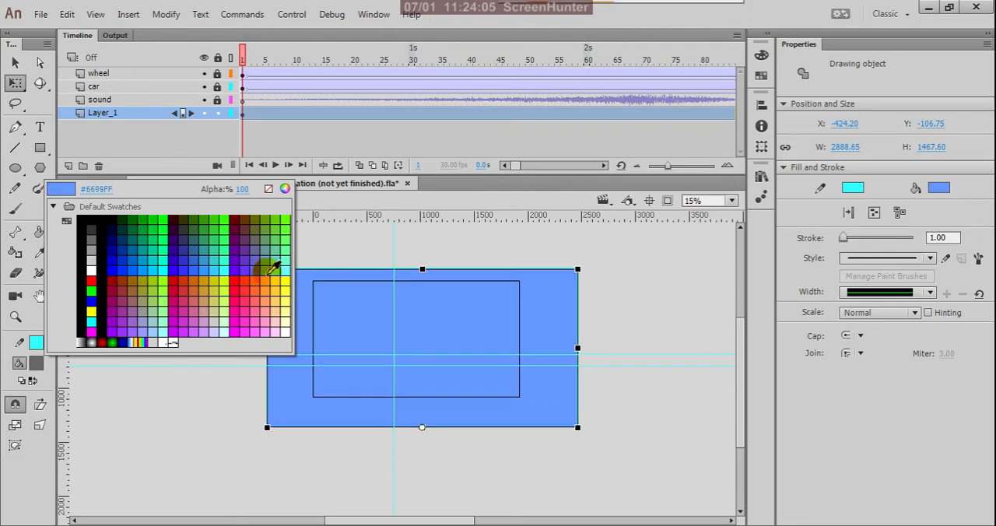
{"action": "left_click", "coordinate": [273, 267]}
{"action": "left_click", "coordinate": [221, 273]}
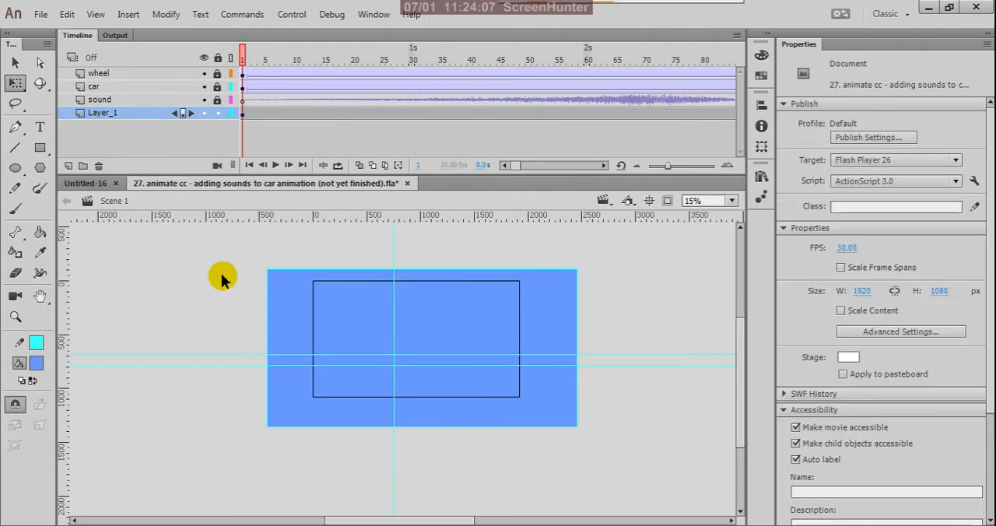
- Move the blue rectangle, keeping its position, to frame 1 of a new layer placed below Layer_1
{"action": "left_click", "coordinate": [354, 314]}
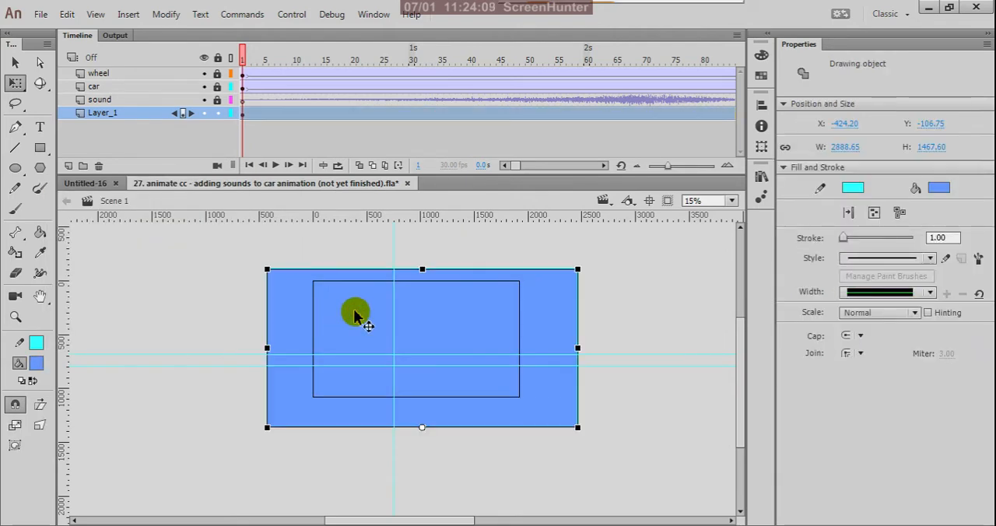
{"action": "key", "text": "Delete"}
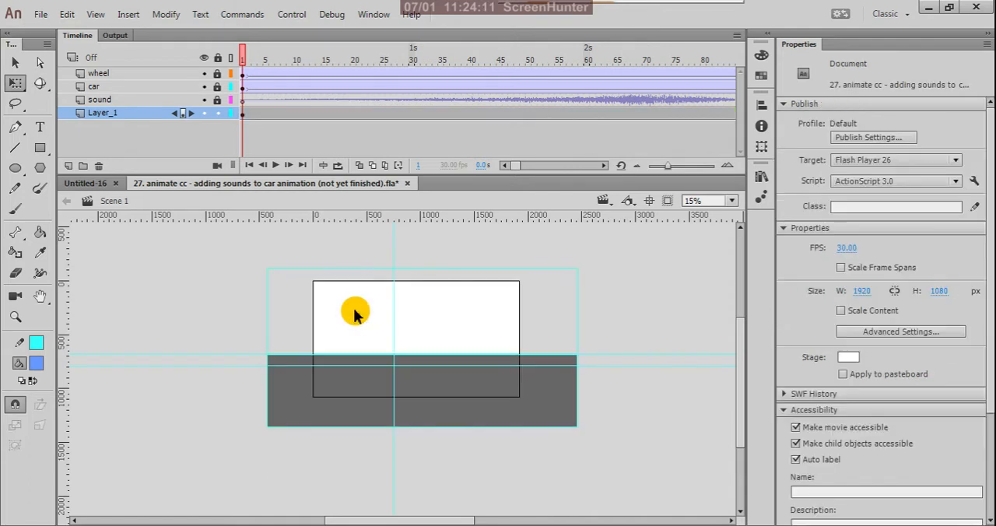
{"action": "left_click", "coordinate": [69, 166]}
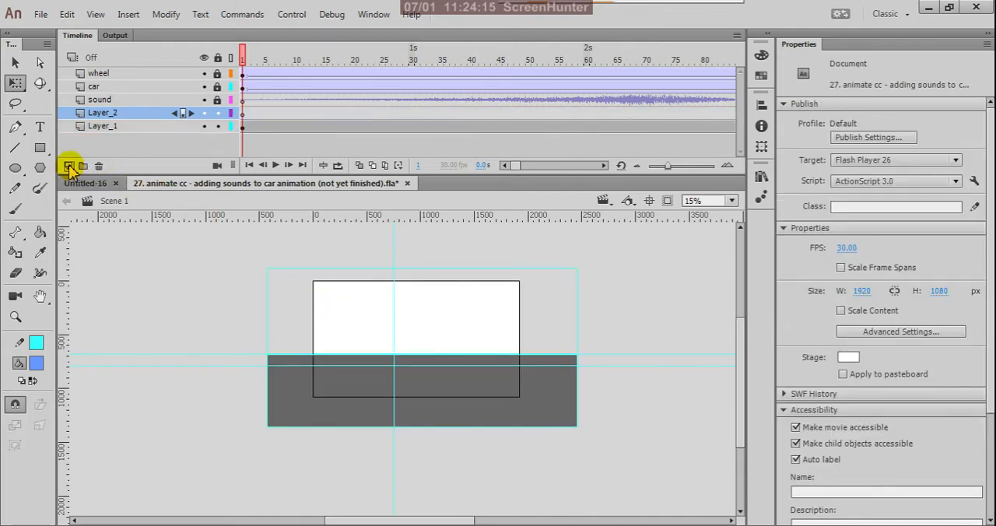
{"action": "left_click_drag", "start_coordinate": [138, 117], "coordinate": [156, 129]}
{"action": "left_click", "coordinate": [244, 127]}
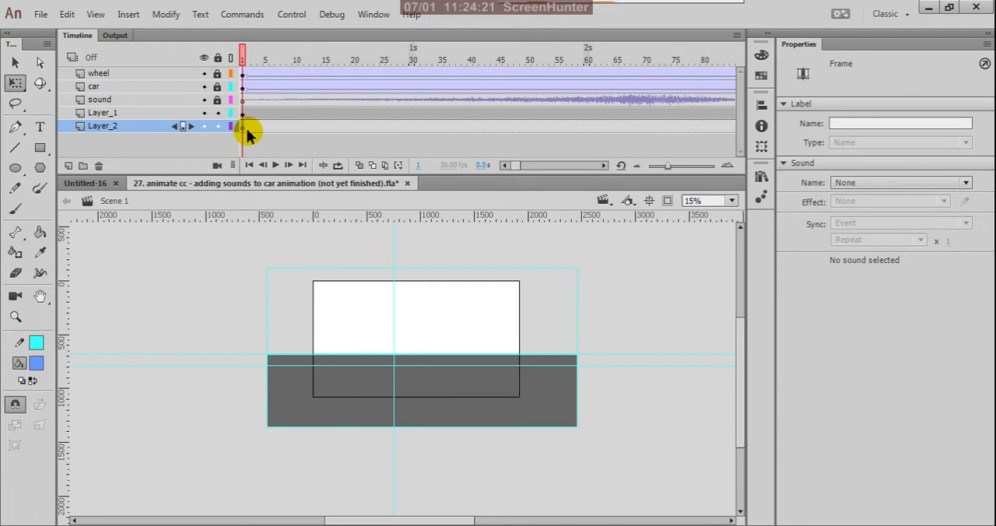
{"action": "left_click", "coordinate": [246, 128]}
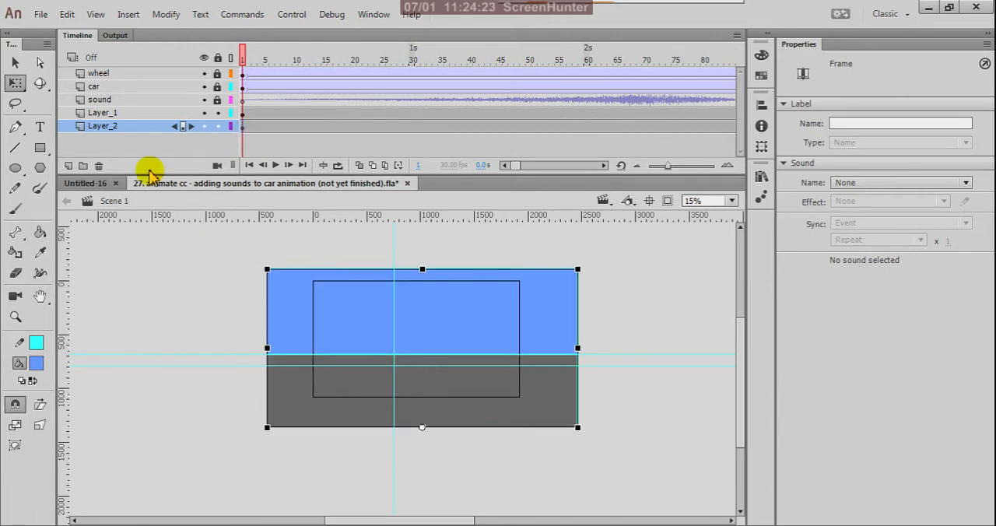
{"action": "left_click", "coordinate": [176, 308]}
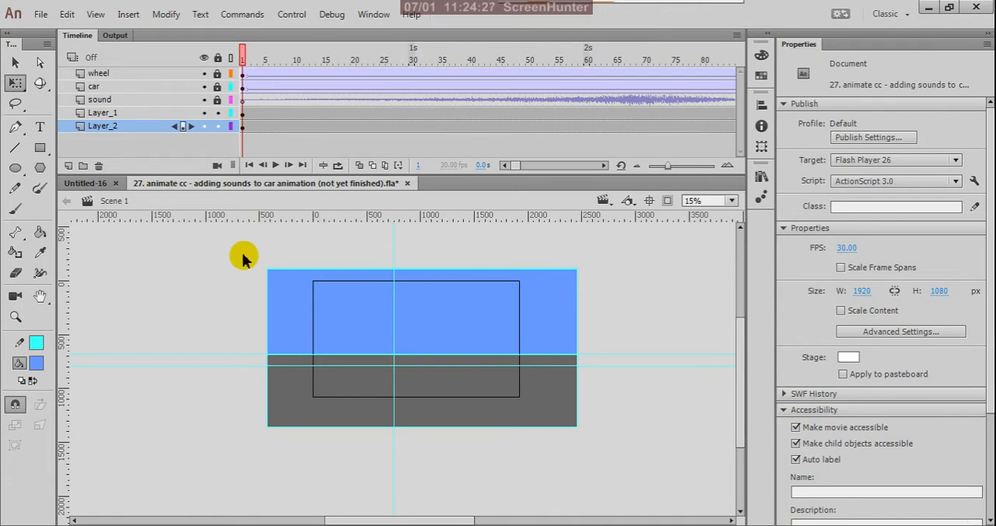
- Remove the stroke from all the background rectangles on Layer_1 and Layer_2
{"action": "left_click_drag", "start_coordinate": [243, 256], "coordinate": [674, 450]}
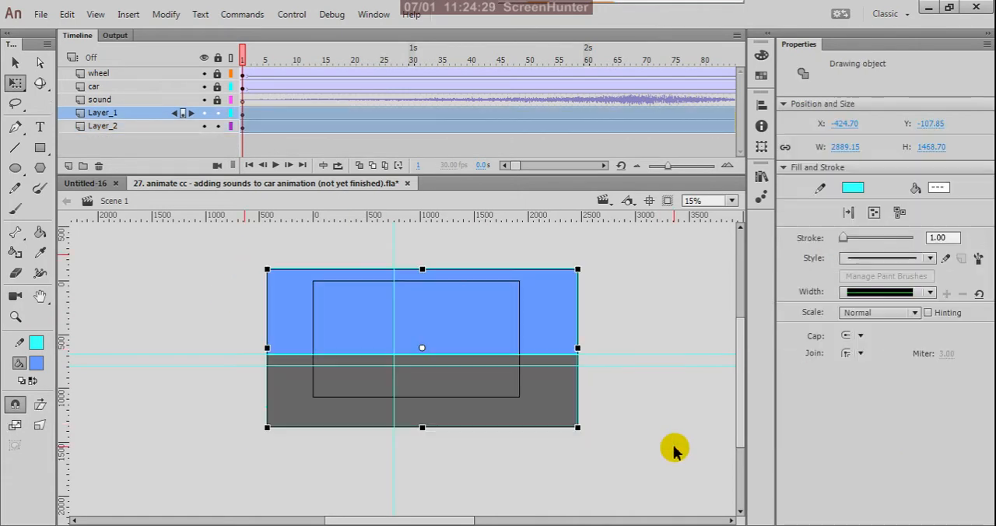
{"action": "left_click", "coordinate": [35, 342]}
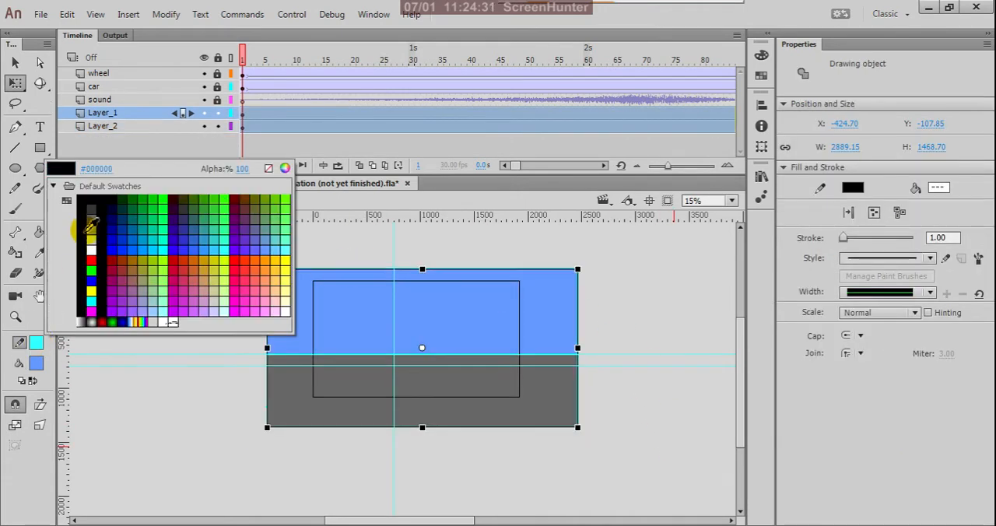
{"action": "left_click", "coordinate": [267, 169]}
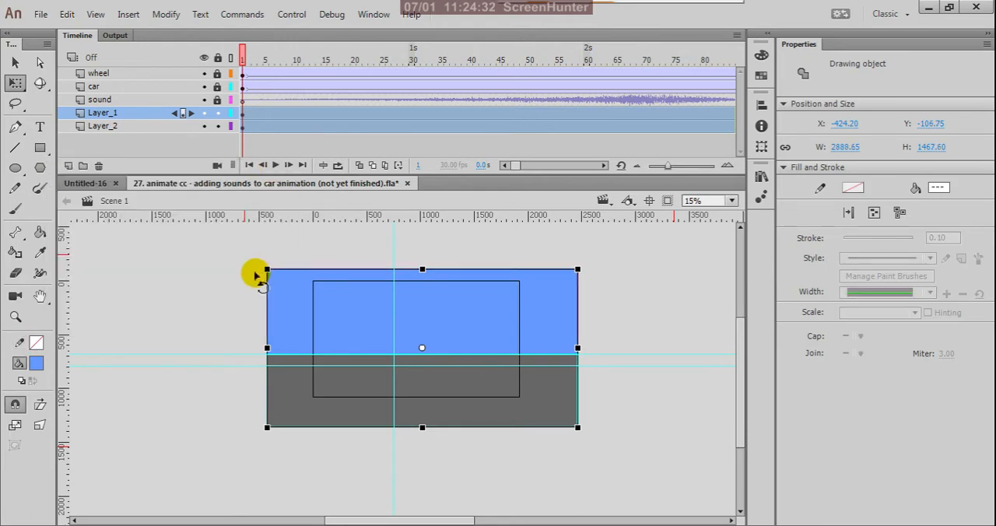
{"action": "left_click", "coordinate": [210, 270]}
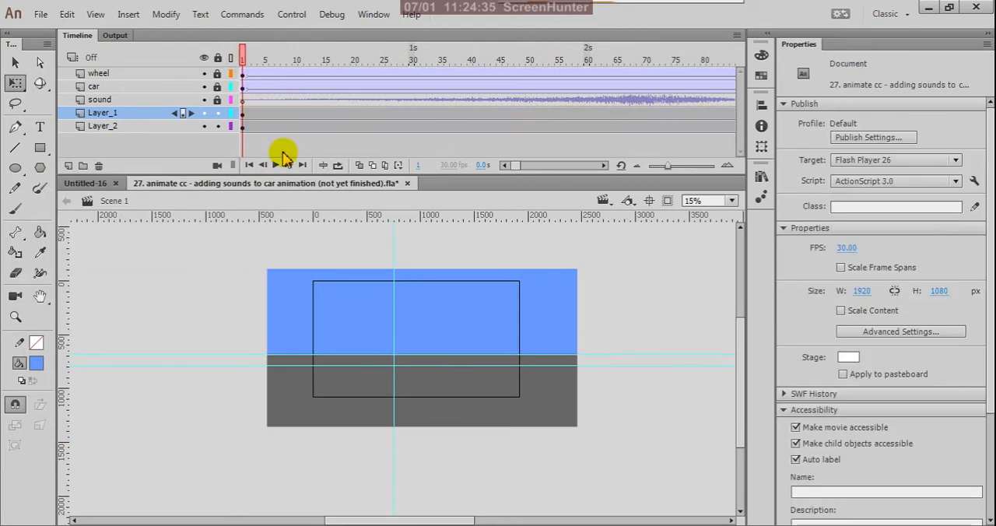
- Scrub the timeline to frame 54 and examine the car against the blue and gray background
{"action": "left_click_drag", "start_coordinate": [246, 62], "coordinate": [554, 143]}
{"action": "scroll", "coordinate": [502, 290], "scroll_direction": "up", "scroll_amount": 3}
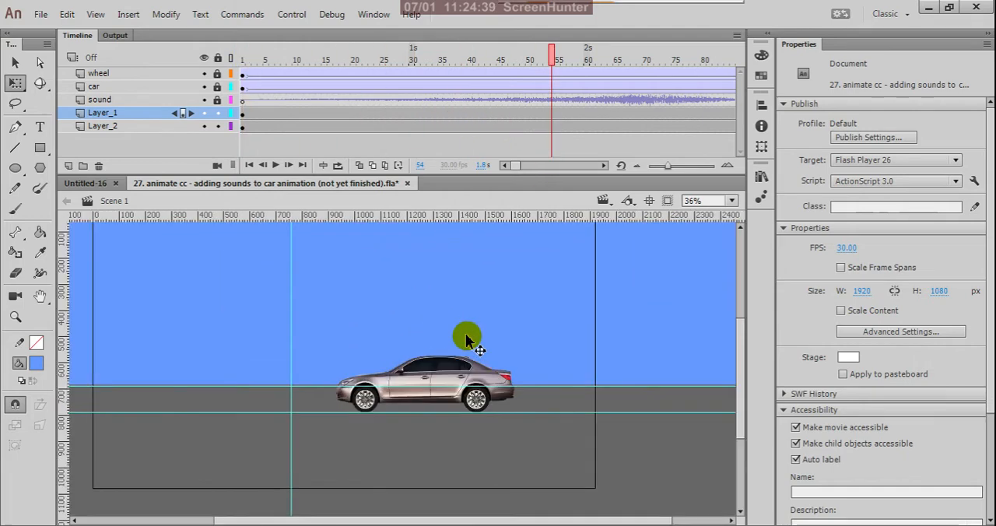
{"action": "scroll", "coordinate": [500, 340], "scroll_direction": "down", "scroll_amount": 2}
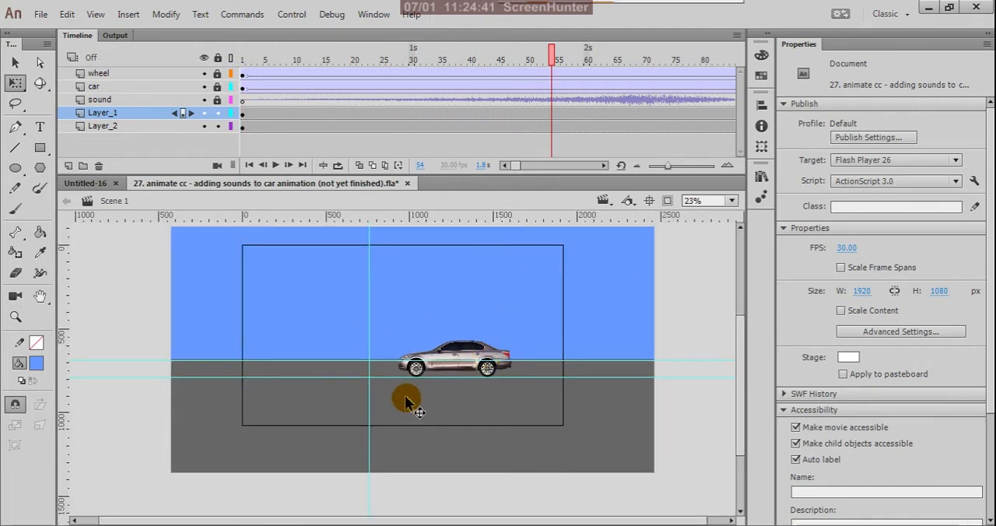
{"action": "scroll", "coordinate": [436, 370], "scroll_direction": "down", "scroll_amount": 1}
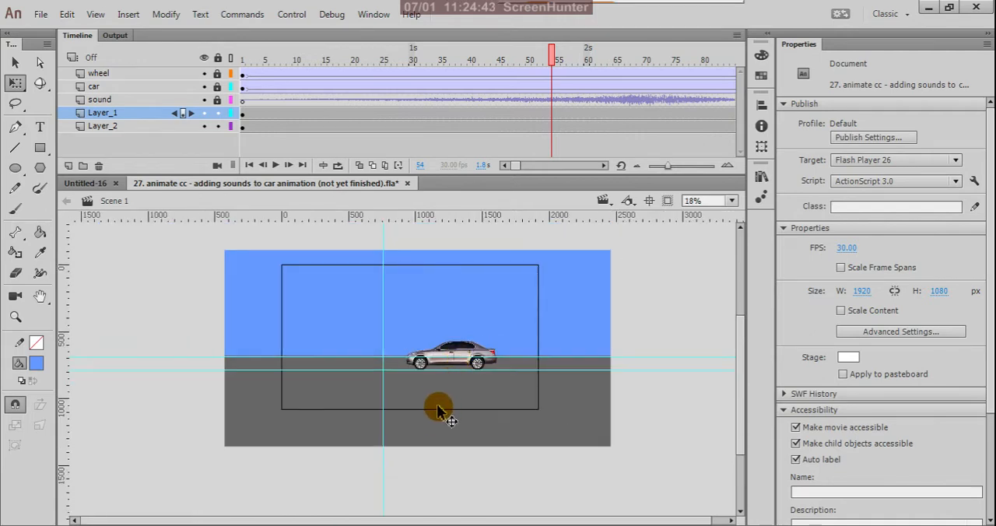
- Nudge the gray road rectangle on Layer_1 up to a Y position of 651.10
{"action": "left_click", "coordinate": [435, 428]}
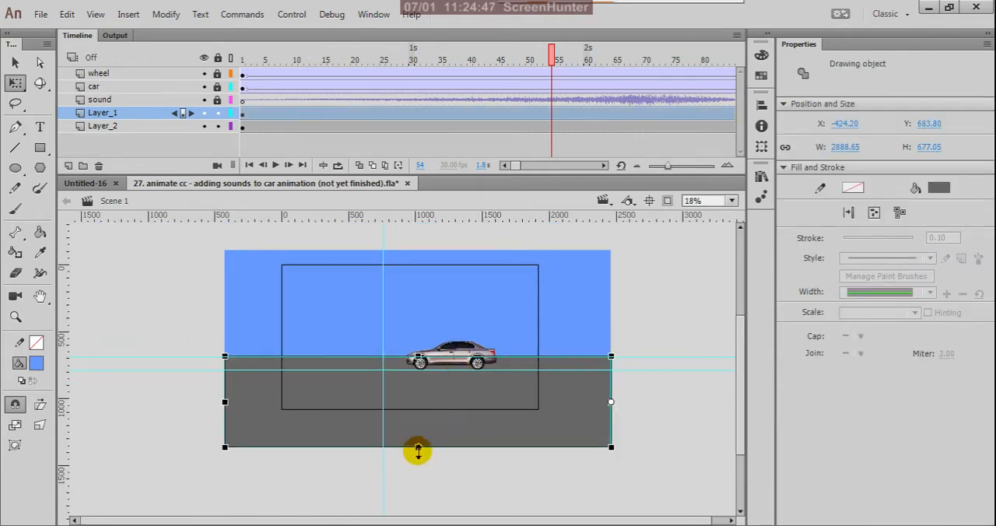
{"action": "key", "text": "shift+Up"}
{"action": "key", "text": "shift+Up"}
{"action": "key", "text": "shift+Up"}
{"action": "key", "text": "shift+Up"}
{"action": "key", "text": "shift+Up"}
{"action": "key", "text": "shift+Up"}
{"action": "key", "text": "shift+Up"}
{"action": "key", "text": "shift+Up"}
{"action": "key", "text": "shift+Up"}
{"action": "key", "text": "shift+Up"}
{"action": "key", "text": "shift+Up"}
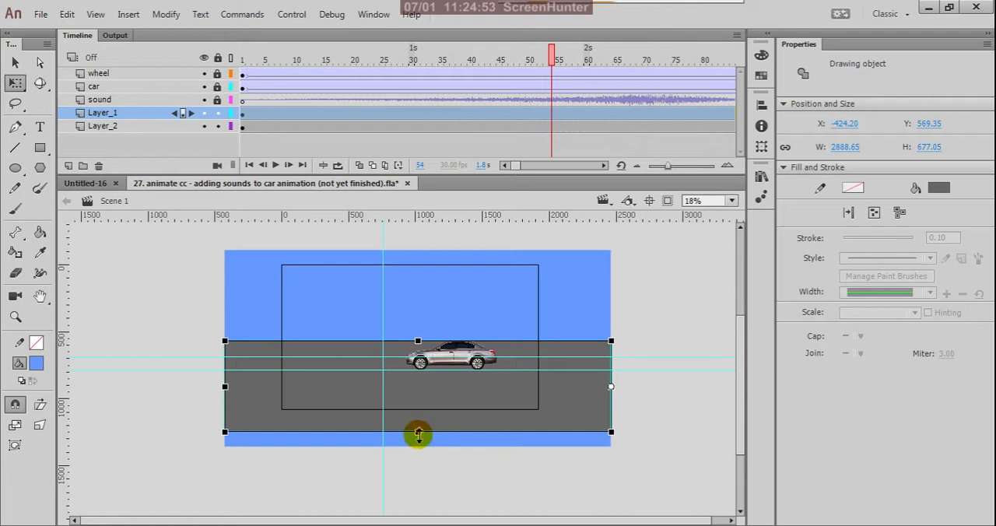
{"action": "key", "text": "shift+Down"}
{"action": "key", "text": "shift+Down"}
{"action": "key", "text": "shift+Down"}
{"action": "key", "text": "shift+Down"}
{"action": "key", "text": "shift+Down"}
{"action": "key", "text": "shift+Down"}
{"action": "key", "text": "shift+Down"}
{"action": "key", "text": "shift+Down"}
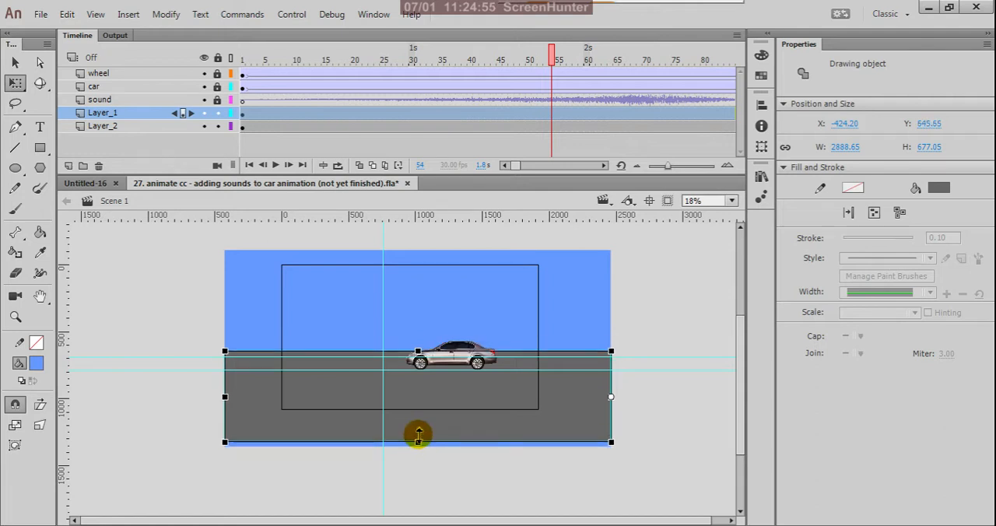
{"action": "key", "text": "Down"}
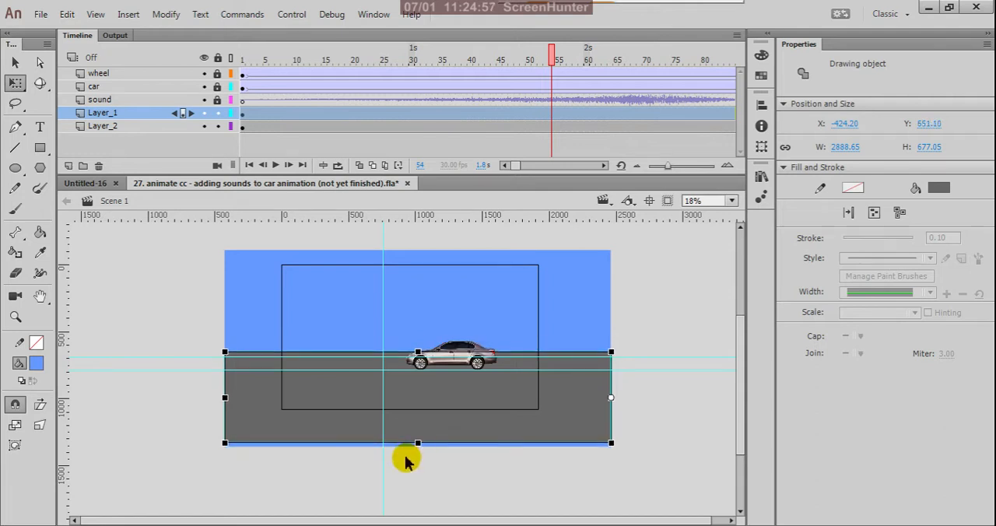
- Nudge the blue sky rectangle up until its bottom edge lines up with the gray rectangle's bottom edge
{"action": "left_click", "coordinate": [273, 271]}
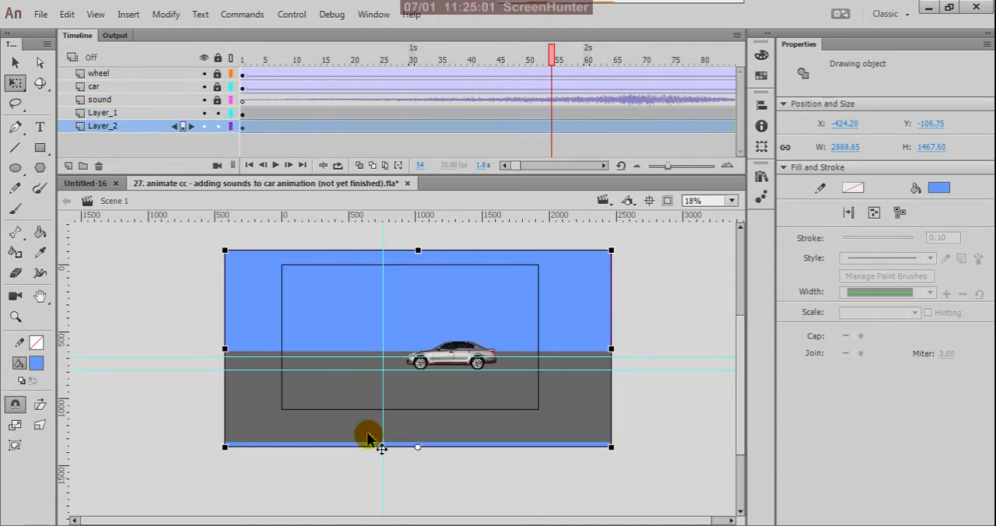
{"action": "scroll", "coordinate": [372, 451], "scroll_direction": "up", "scroll_amount": 2}
{"action": "scroll", "coordinate": [435, 442], "scroll_direction": "up", "scroll_amount": 3}
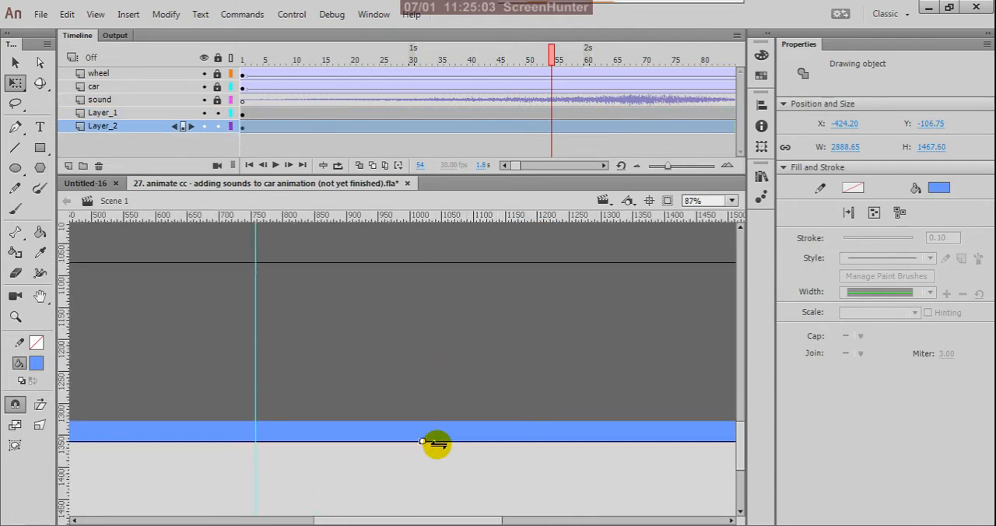
{"action": "key", "text": "Up"}
{"action": "key", "text": "Up"}
{"action": "key", "text": "Up"}
{"action": "key", "text": "Up"}
{"action": "key", "text": "Up"}
{"action": "key", "text": "Up"}
{"action": "key", "text": "Up"}
{"action": "key", "text": "Up"}
{"action": "key", "text": "Up"}
{"action": "key", "text": "Up"}
{"action": "key", "text": "Up"}
{"action": "key", "text": "Up"}
{"action": "key", "text": "Up"}
{"action": "key", "text": "Up"}
{"action": "key", "text": "Up"}
{"action": "key", "text": "Up"}
{"action": "key", "text": "Up"}
{"action": "key", "text": "Up"}
{"action": "key", "text": "Up"}
{"action": "key", "text": "Up"}
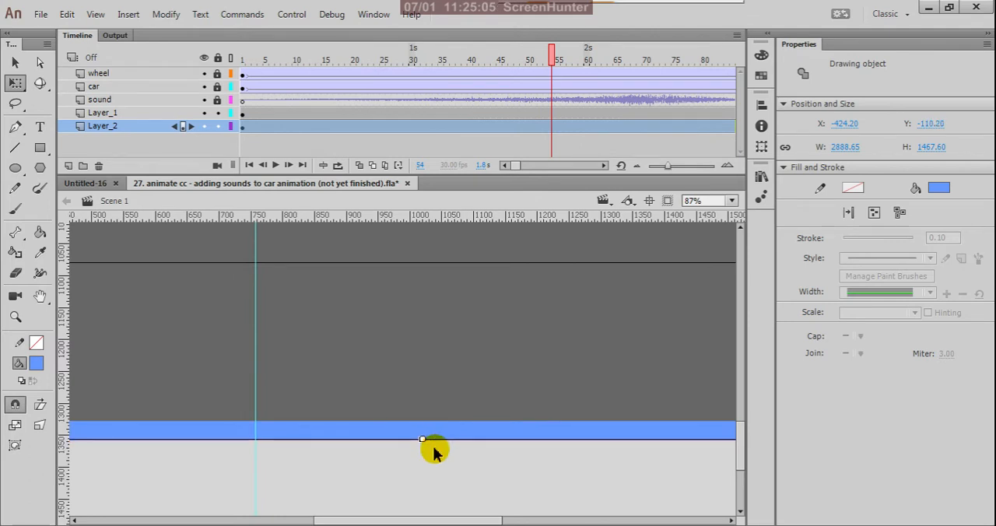
{"action": "key", "text": "Up"}
{"action": "key", "text": "Up"}
{"action": "key", "text": "Up"}
{"action": "key", "text": "Up"}
{"action": "key", "text": "Up"}
{"action": "key", "text": "Up"}
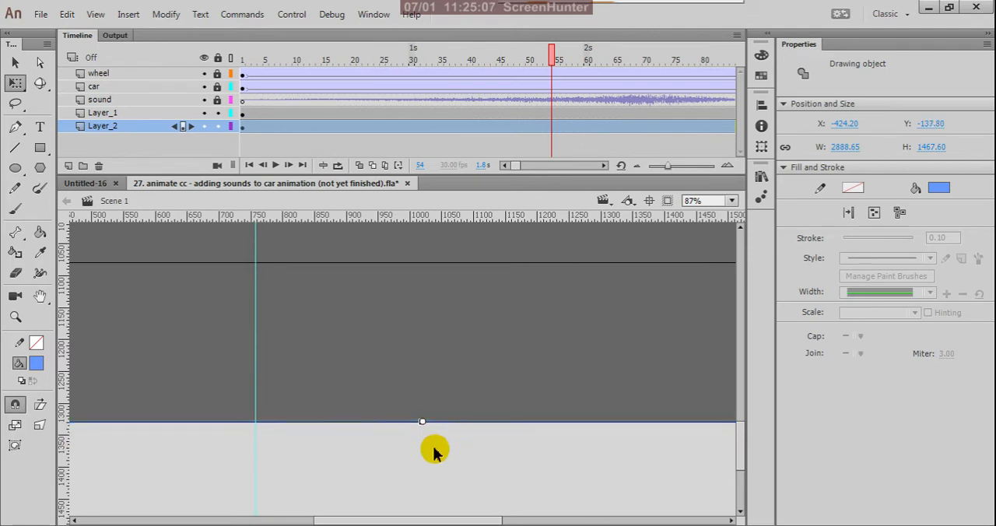
{"action": "left_click", "coordinate": [434, 453]}
{"action": "scroll", "coordinate": [439, 467], "scroll_direction": "down", "scroll_amount": 3}
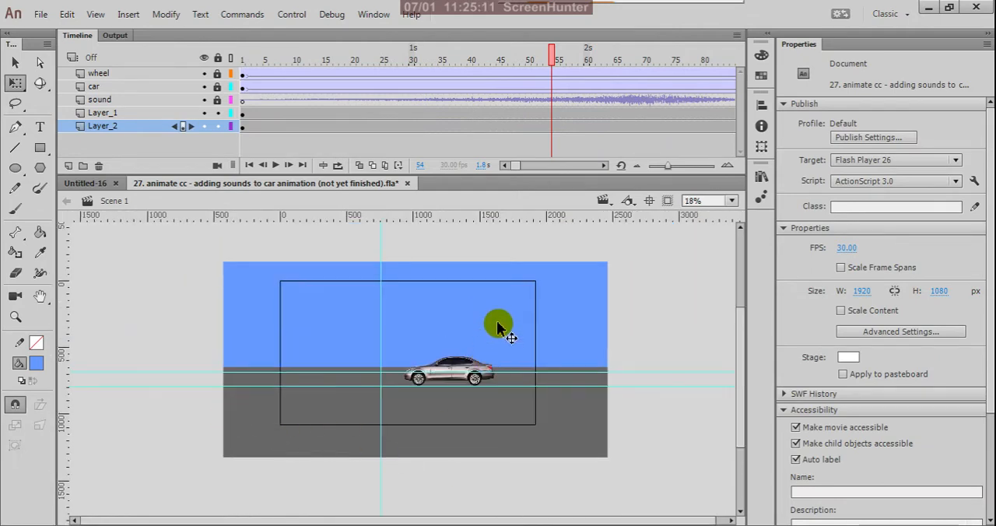
- Examine the car against the background and check Layer_2's content by hiding and showing the layer
{"action": "scroll", "coordinate": [476, 339], "scroll_direction": "up", "scroll_amount": 2}
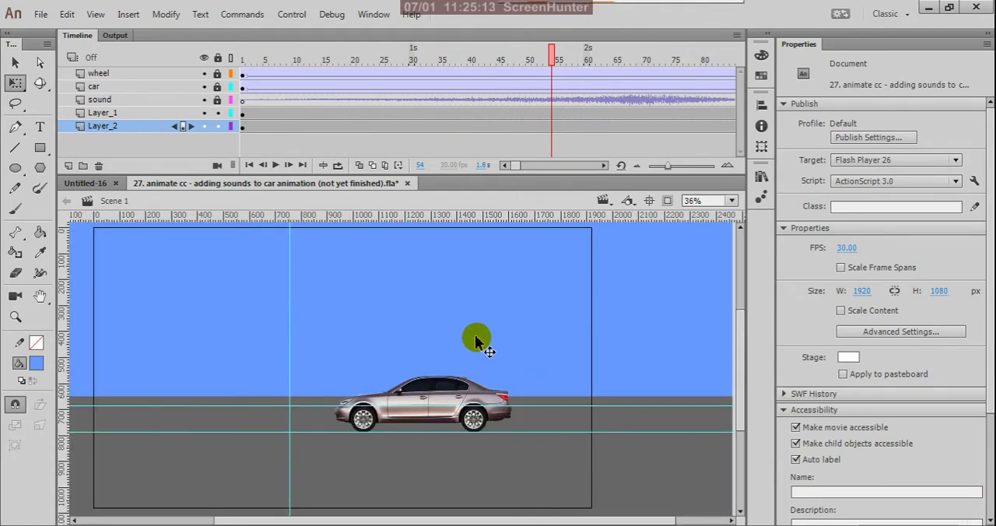
{"action": "scroll", "coordinate": [474, 335], "scroll_direction": "down", "scroll_amount": 2}
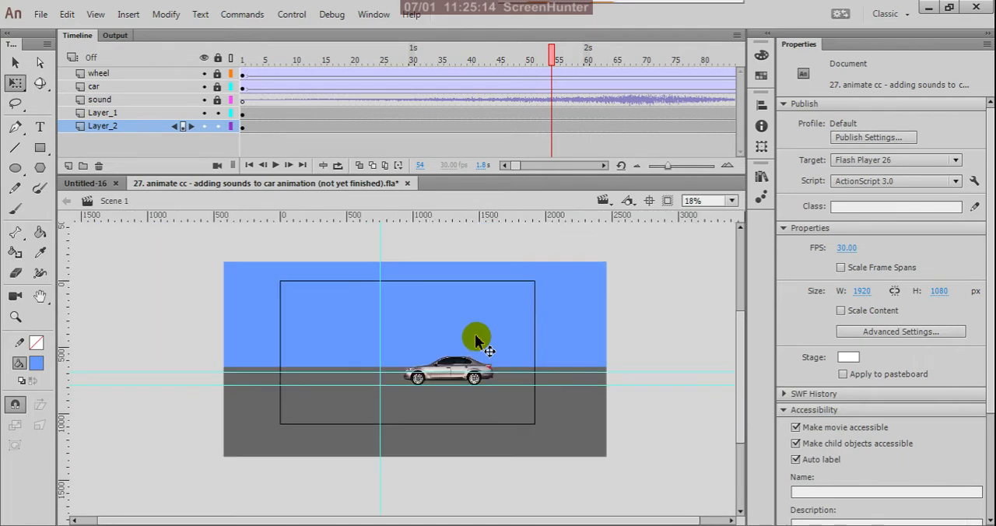
{"action": "left_click", "coordinate": [571, 302]}
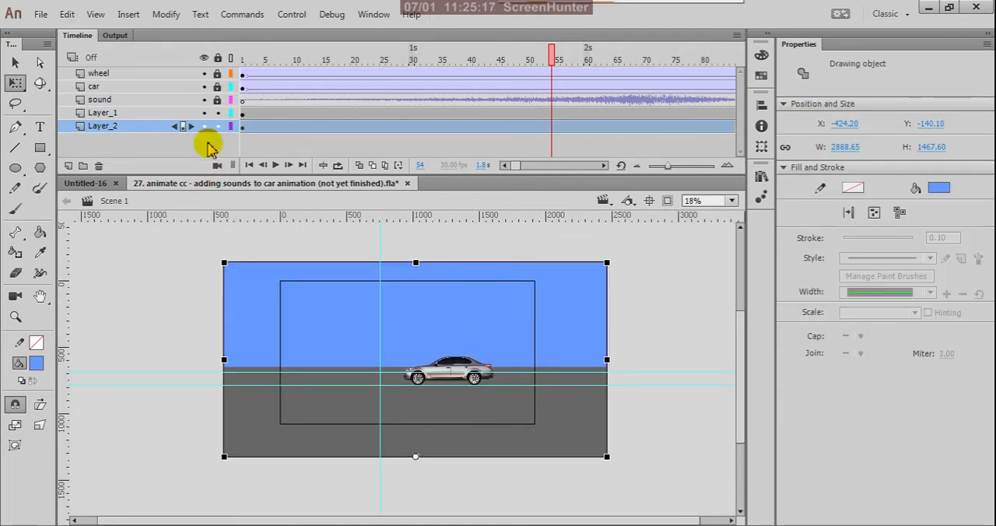
{"action": "left_click", "coordinate": [206, 128]}
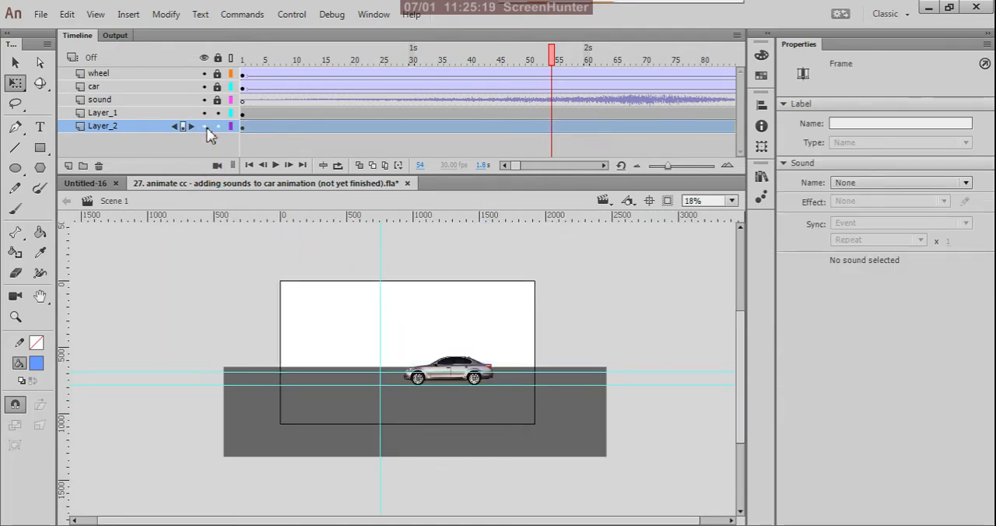
{"action": "left_click", "coordinate": [206, 128]}
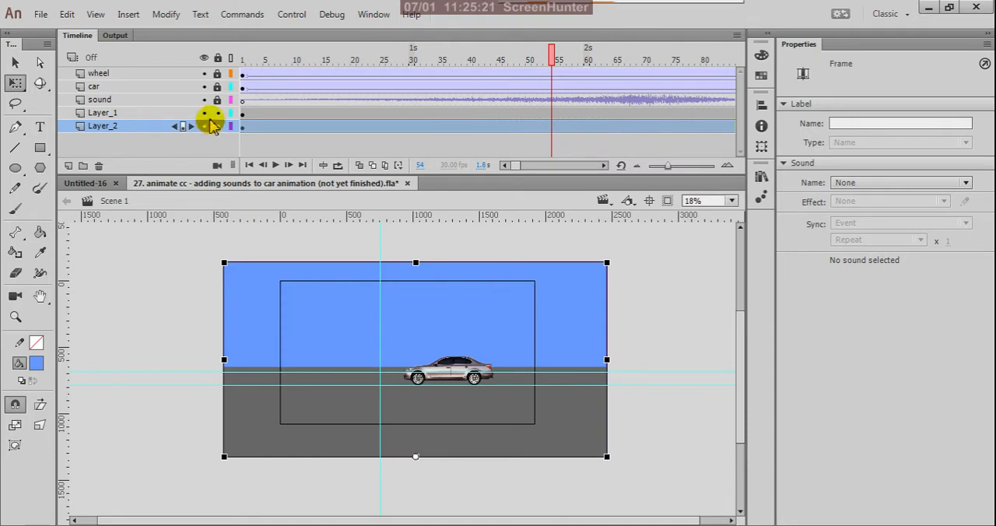
- Rename Layer_1 as road and Layer_2 as sky, and lock both layers
{"action": "double_click", "coordinate": [119, 114]}
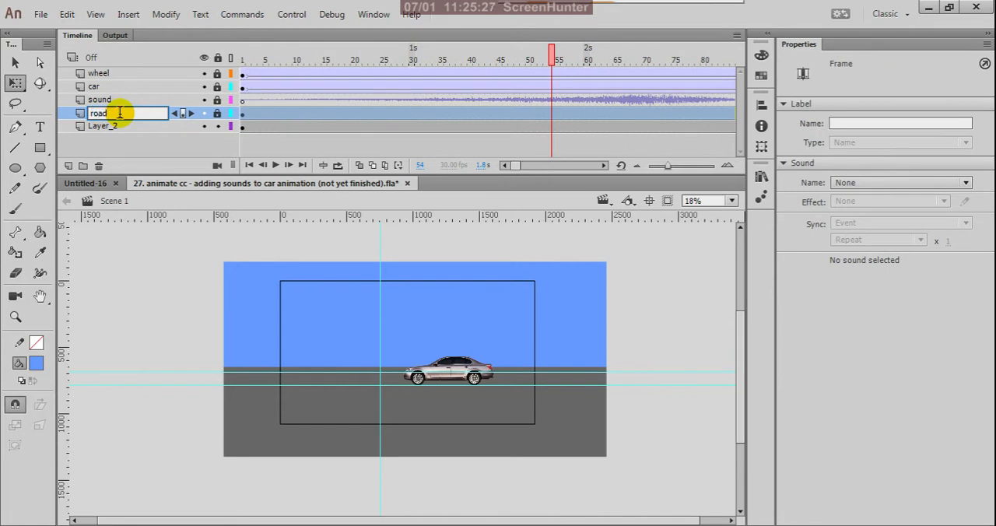
{"action": "left_click", "coordinate": [165, 303]}
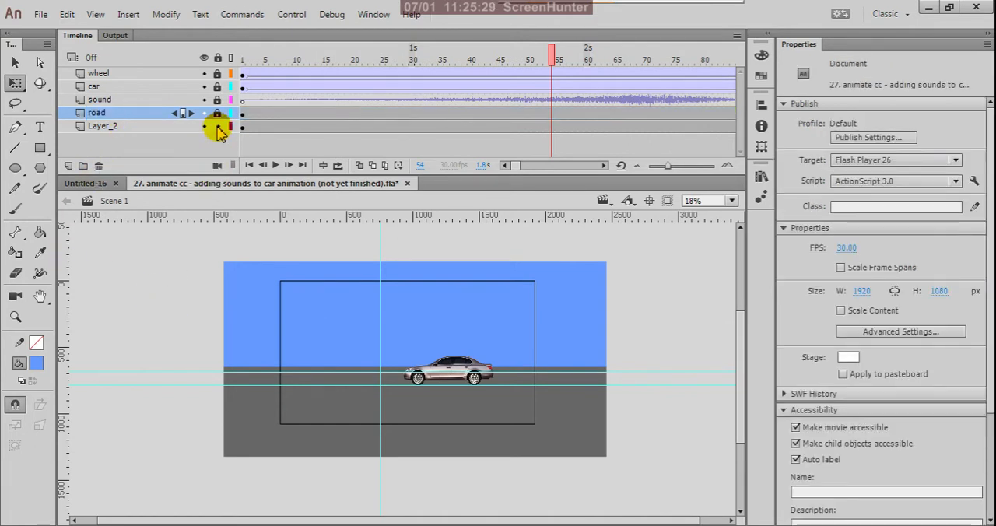
{"action": "double_click", "coordinate": [134, 127]}
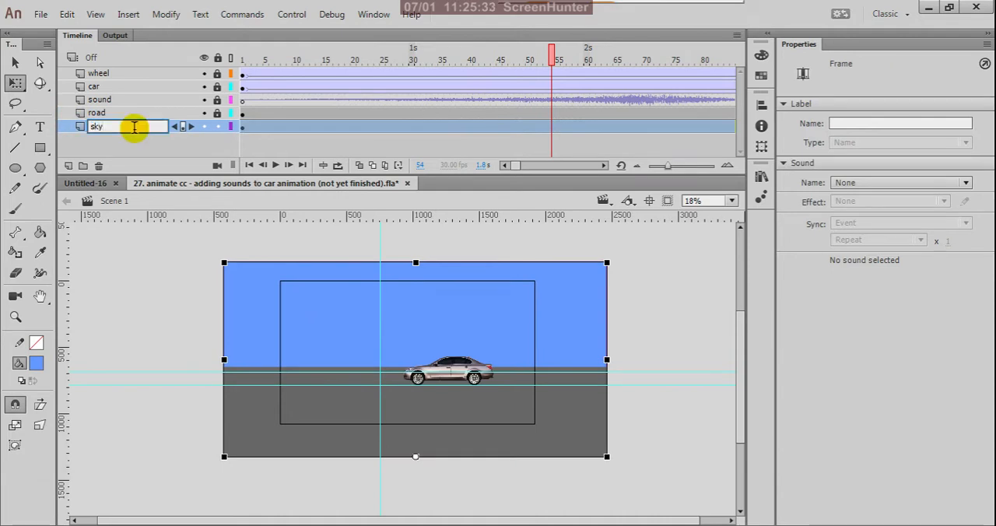
{"action": "left_click", "coordinate": [189, 159]}
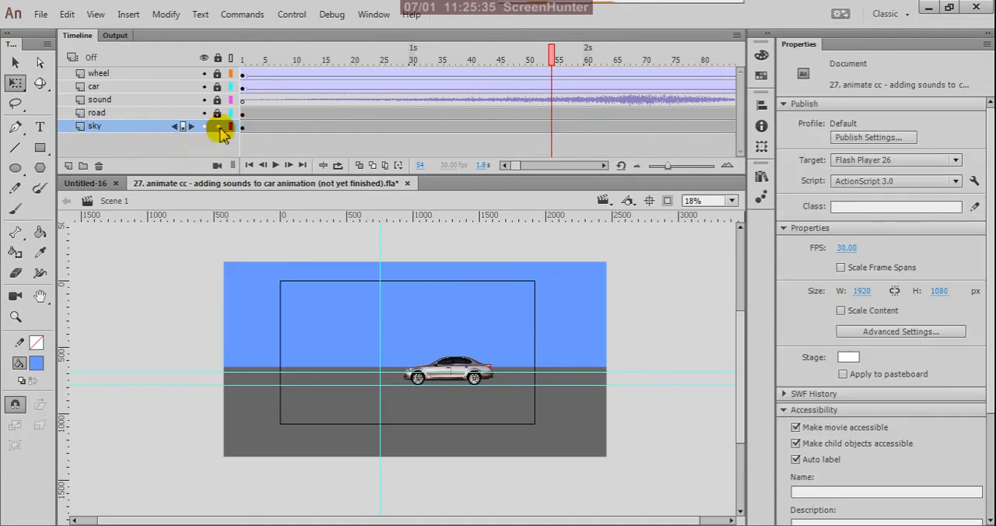
{"action": "left_click", "coordinate": [219, 128]}
- Unlock the road layer and select its gray rectangle at frame 1
{"action": "left_click", "coordinate": [218, 113]}
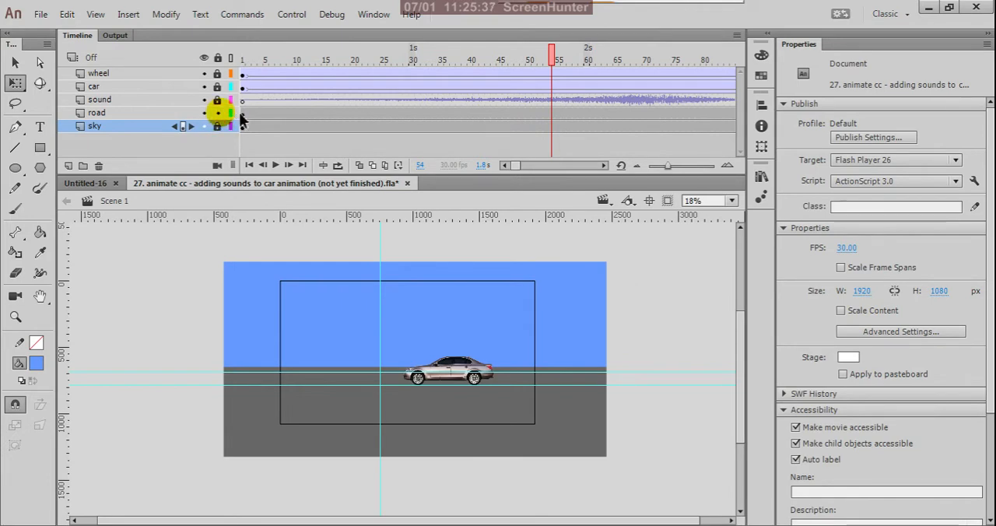
{"action": "left_click", "coordinate": [242, 115]}
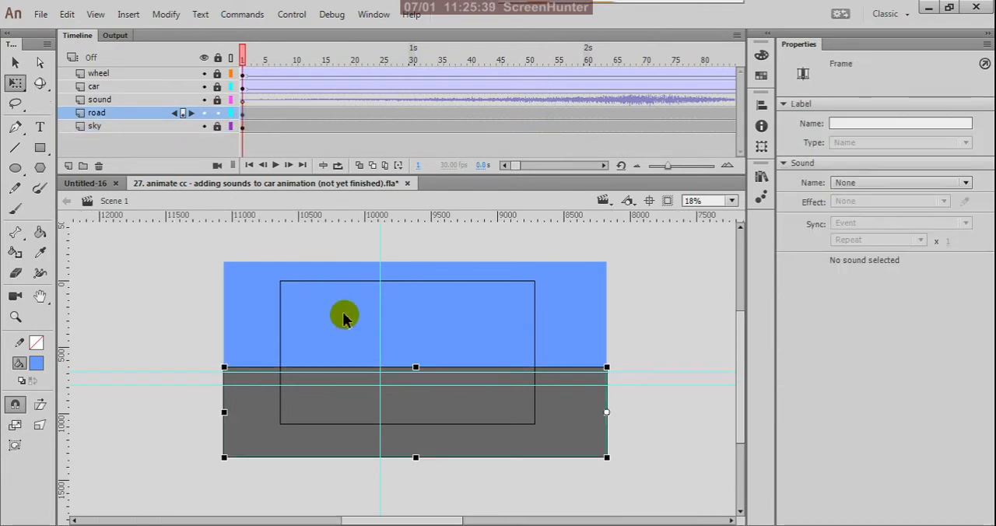
{"action": "key", "text": "v"}
{"action": "scroll", "coordinate": [393, 418], "scroll_direction": "up", "scroll_amount": 3}
{"action": "scroll", "coordinate": [393, 418], "scroll_direction": "down", "scroll_amount": 3}
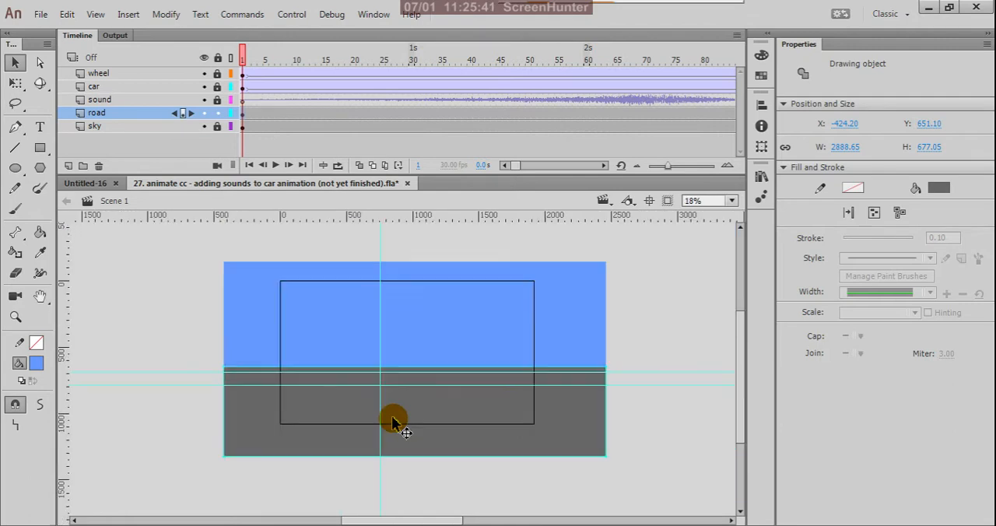
- Scrub the timeline from frame 1 to frame 54 to review the car over the aligned road and sky
{"action": "left_click_drag", "start_coordinate": [249, 55], "coordinate": [358, 100]}
{"action": "left_click_drag", "start_coordinate": [362, 144], "coordinate": [551, 151]}
{"action": "left_click", "coordinate": [496, 352]}
{"action": "scroll", "coordinate": [400, 396], "scroll_direction": "up", "scroll_amount": 3}
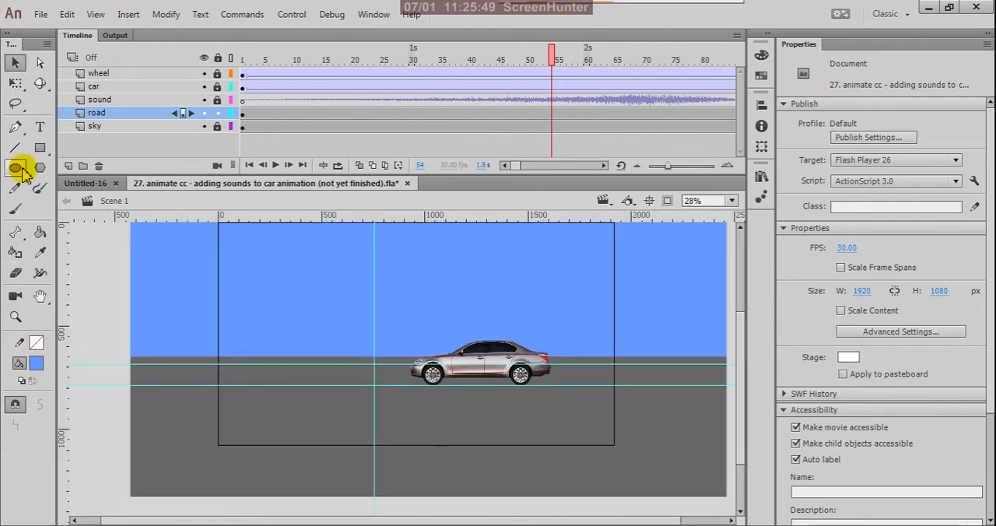
- Lock the road layer, then add a new layer above it and go to the new layer's frame 1
{"action": "left_click", "coordinate": [40, 148]}
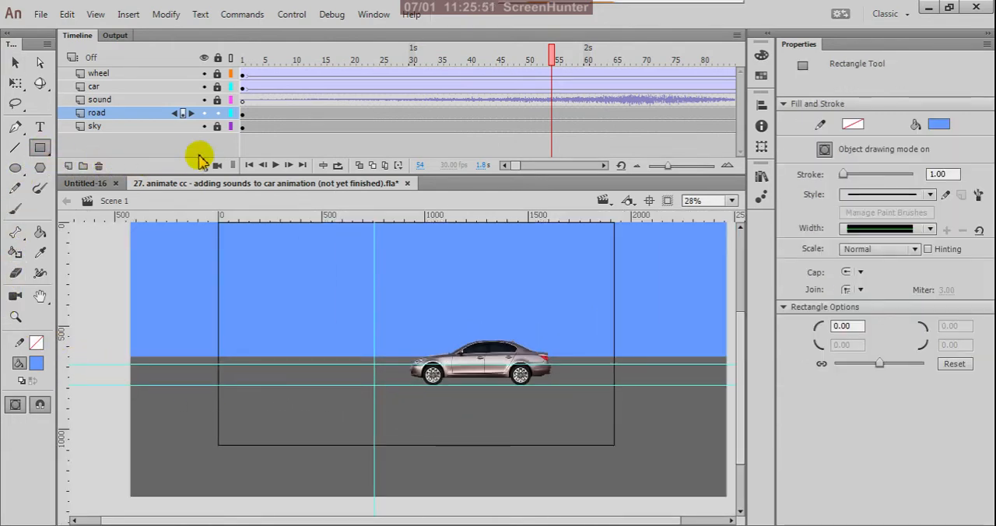
{"action": "left_click", "coordinate": [221, 114]}
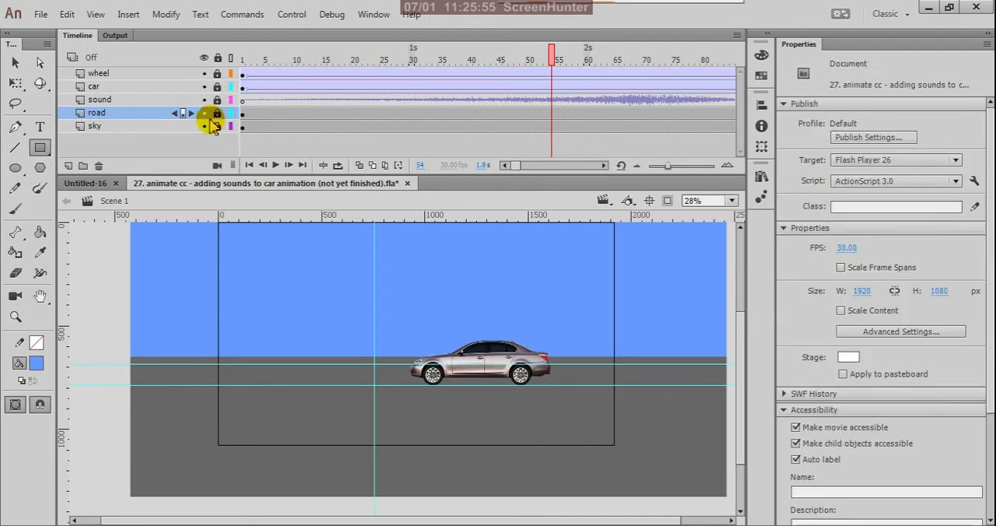
{"action": "left_click", "coordinate": [68, 166]}
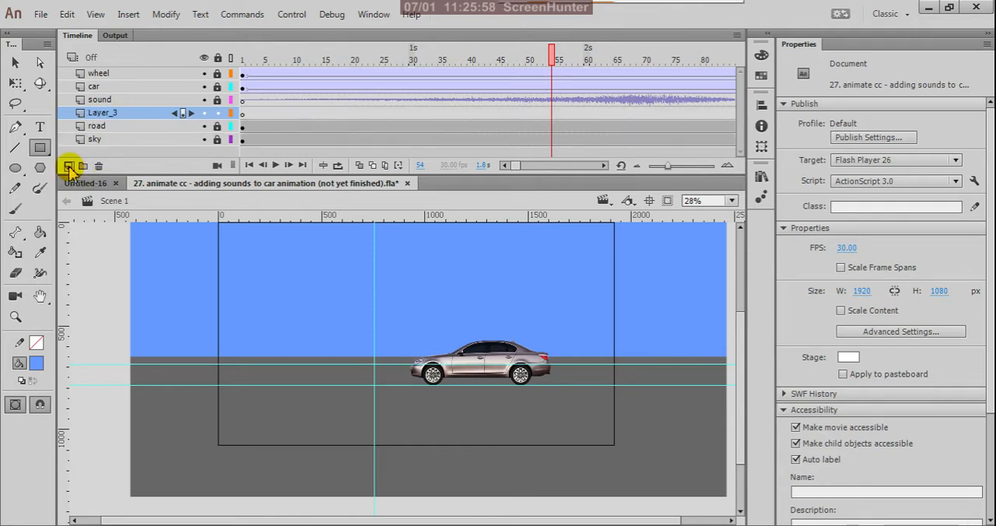
{"action": "left_click", "coordinate": [243, 116]}
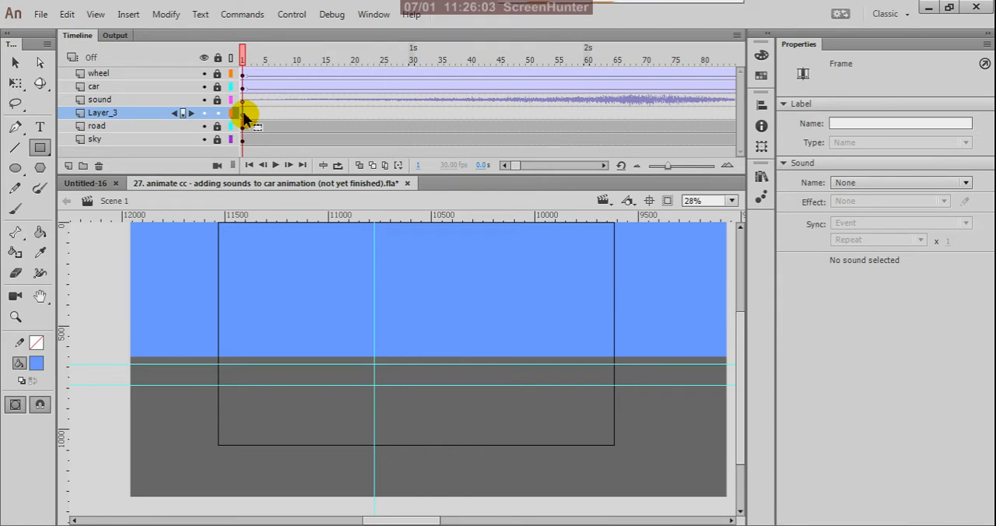
- Draw a strokeless light gray #CCCCCC rectangle, about 1597 by 191 px, across the horizon from the background's left edge
{"action": "left_click", "coordinate": [36, 364]}
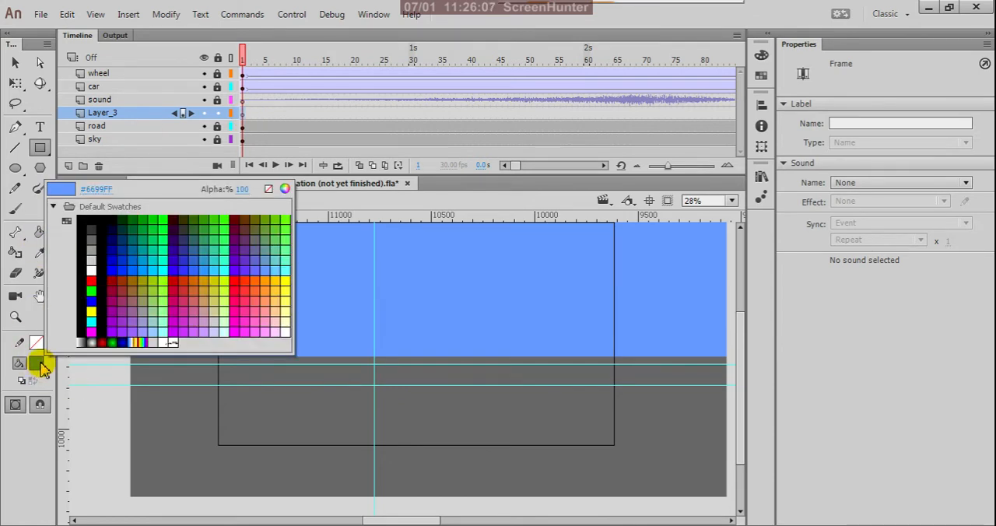
{"action": "left_click", "coordinate": [94, 257]}
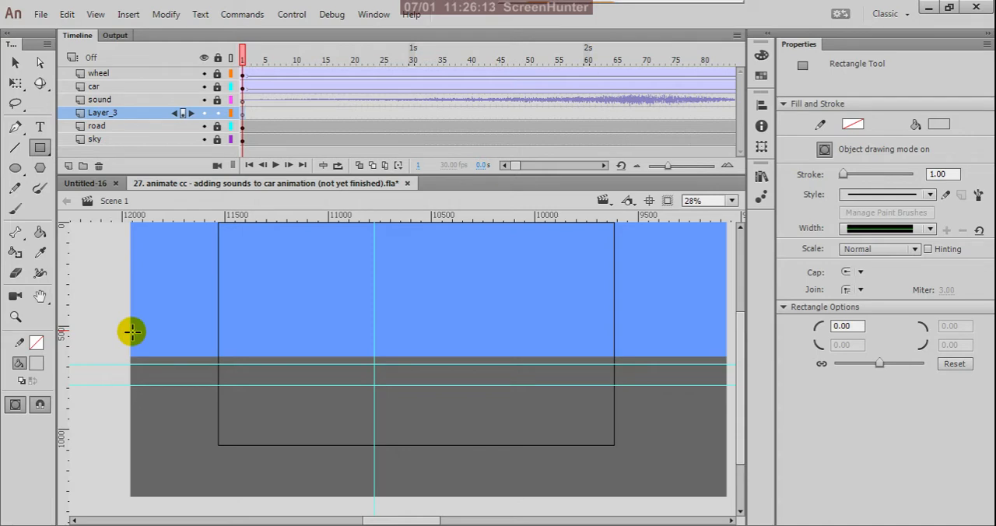
{"action": "left_click_drag", "start_coordinate": [132, 331], "coordinate": [461, 376]}
- Stretch the light gray rectangle to about 4181 px wide so its right end meets the background's right edge
{"action": "left_click", "coordinate": [15, 63]}
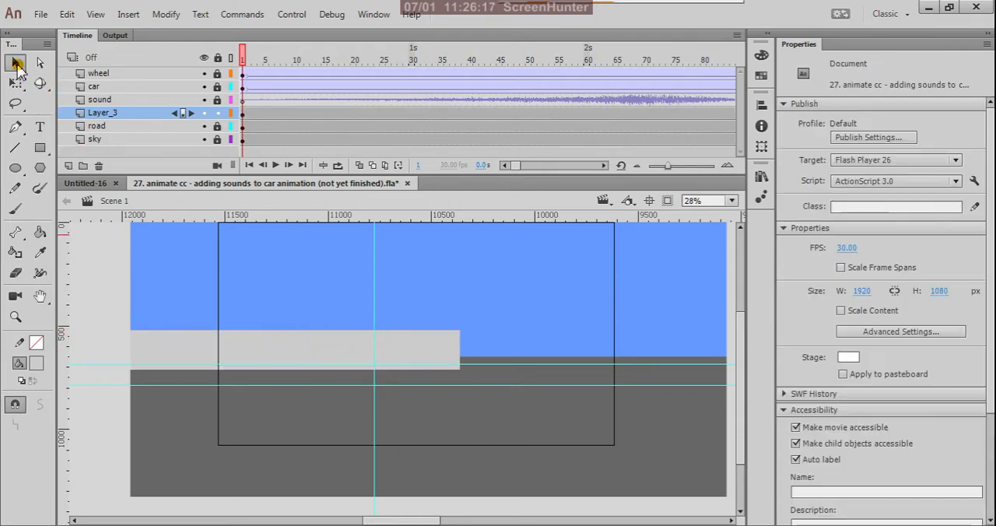
{"action": "scroll", "coordinate": [97, 247], "scroll_direction": "down", "scroll_amount": 1}
{"action": "scroll", "coordinate": [97, 247], "scroll_direction": "down", "scroll_amount": 1}
{"action": "left_click", "coordinate": [200, 301]}
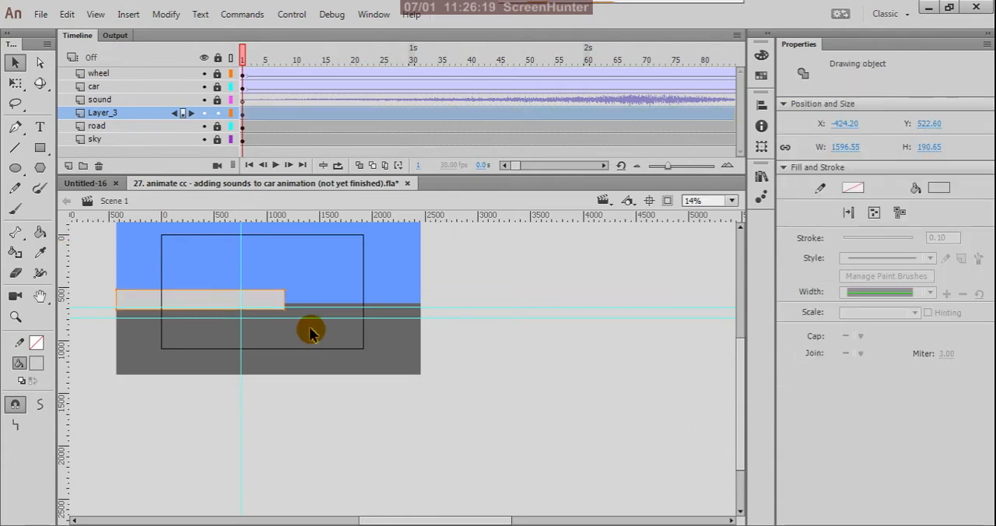
{"action": "key", "text": "q"}
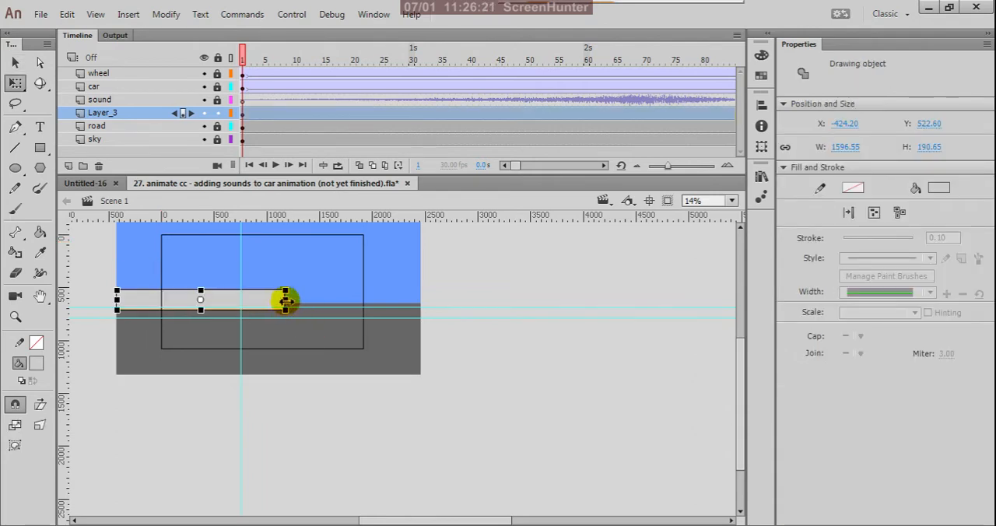
{"action": "left_click_drag", "start_coordinate": [286, 301], "coordinate": [423, 315]}
{"action": "scroll", "coordinate": [547, 378], "scroll_direction": "down", "scroll_amount": 1}
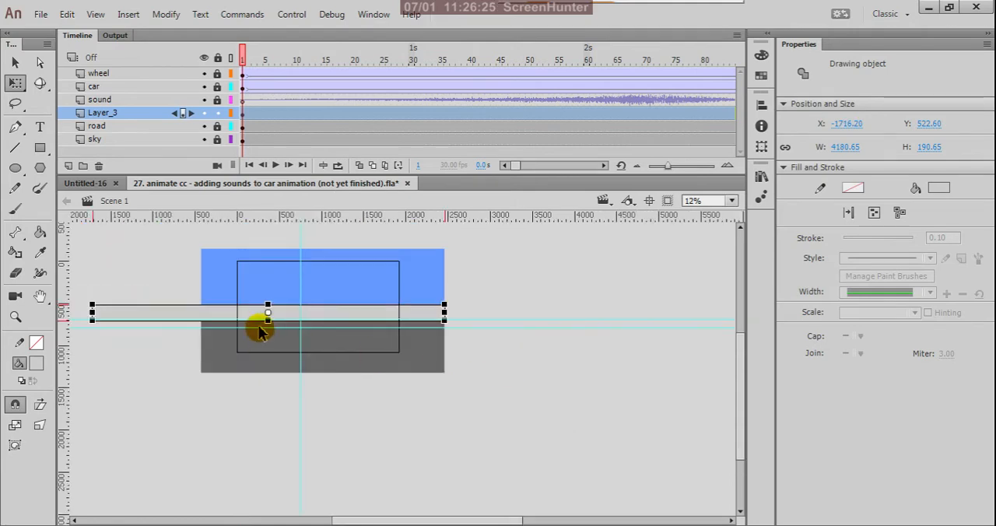
{"action": "scroll", "coordinate": [256, 326], "scroll_direction": "up", "scroll_amount": 1}
{"action": "scroll", "coordinate": [498, 308], "scroll_direction": "up", "scroll_amount": 5}
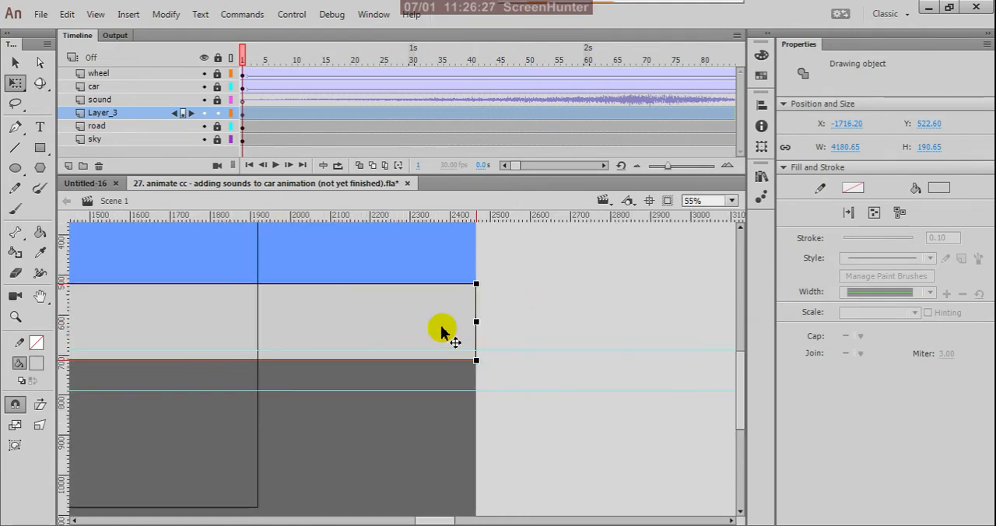
{"action": "scroll", "coordinate": [467, 331], "scroll_direction": "down", "scroll_amount": 3}
{"action": "scroll", "coordinate": [296, 362], "scroll_direction": "down", "scroll_amount": 1}
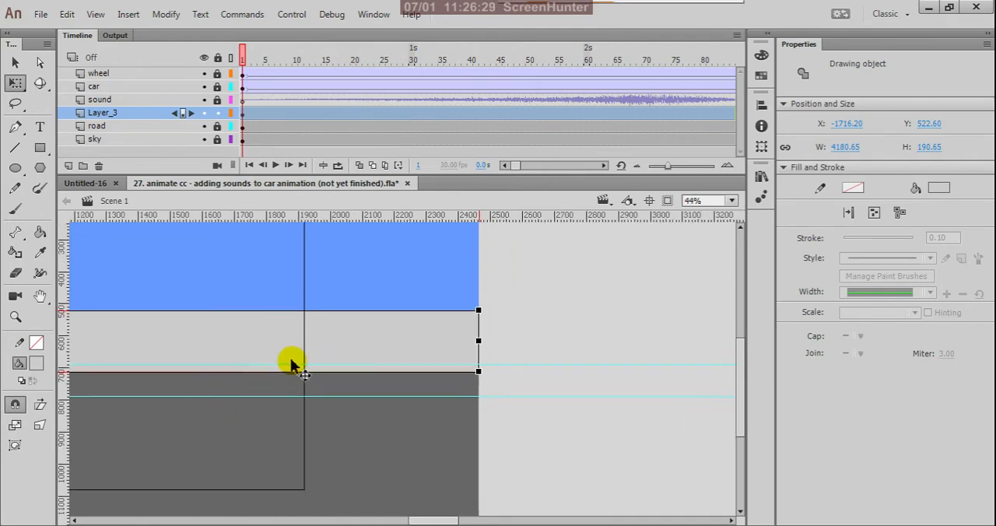
{"action": "scroll", "coordinate": [367, 362], "scroll_direction": "down", "scroll_amount": 1}
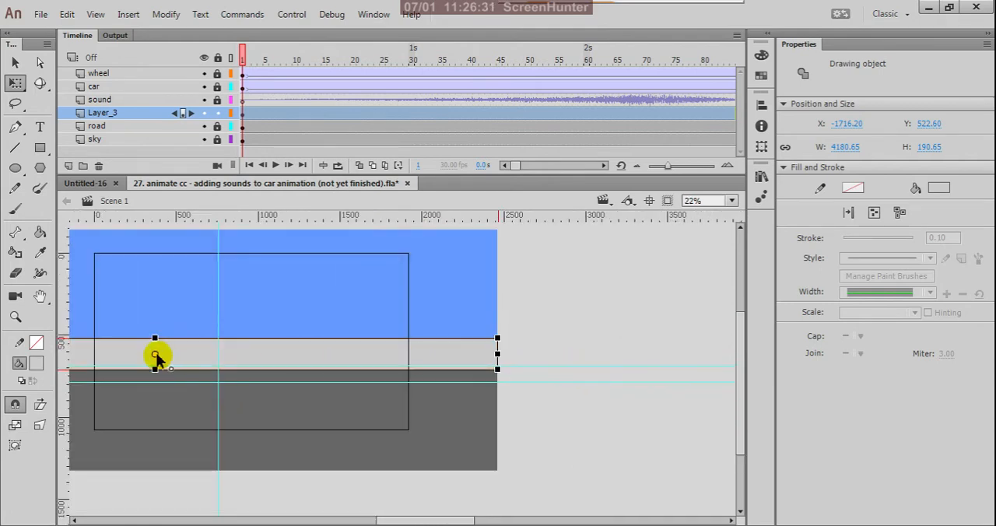
- Shorten the light gray strip to about 2888 px wide from its left end, aligning that end with the background's left edge
{"action": "left_click_drag", "start_coordinate": [155, 357], "coordinate": [498, 358]}
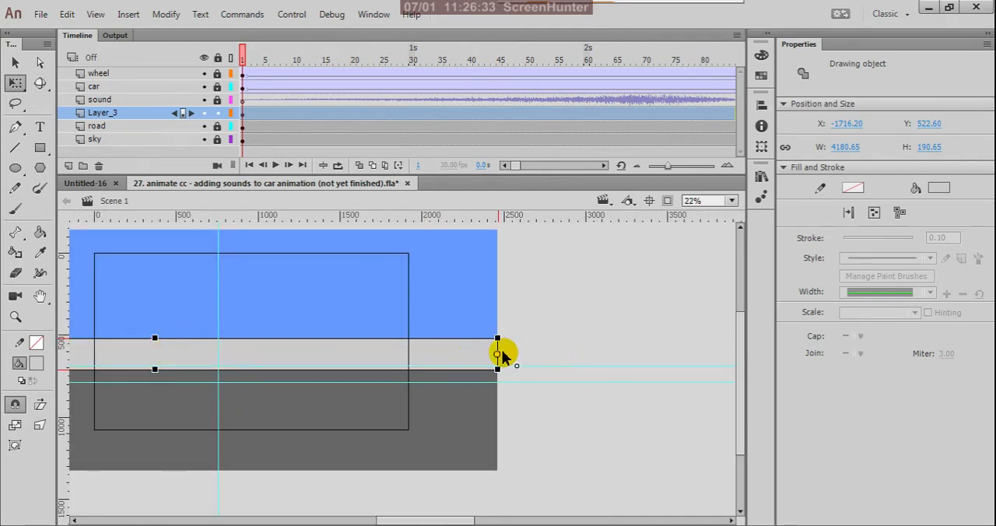
{"action": "scroll", "coordinate": [619, 361], "scroll_direction": "down", "scroll_amount": 1}
{"action": "scroll", "coordinate": [198, 361], "scroll_direction": "up", "scroll_amount": 1}
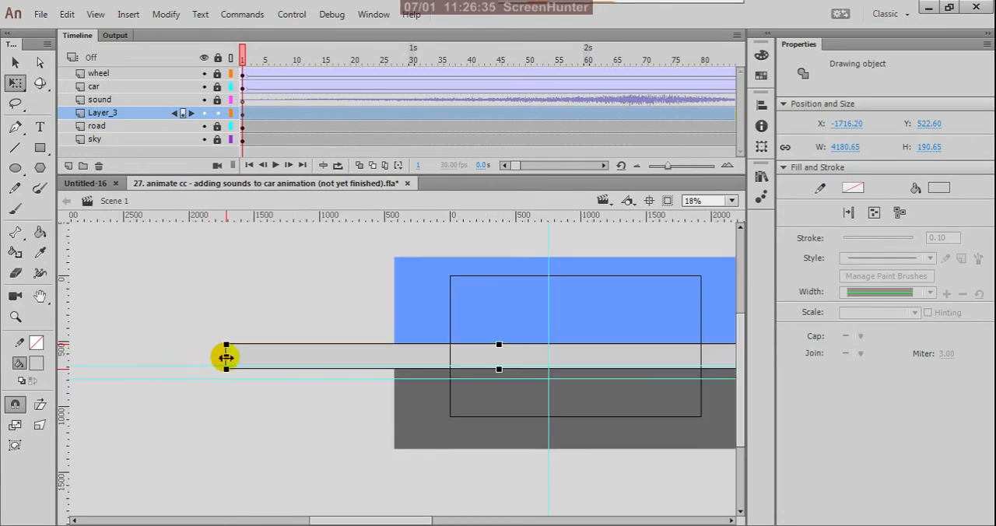
{"action": "left_click_drag", "start_coordinate": [225, 357], "coordinate": [390, 371]}
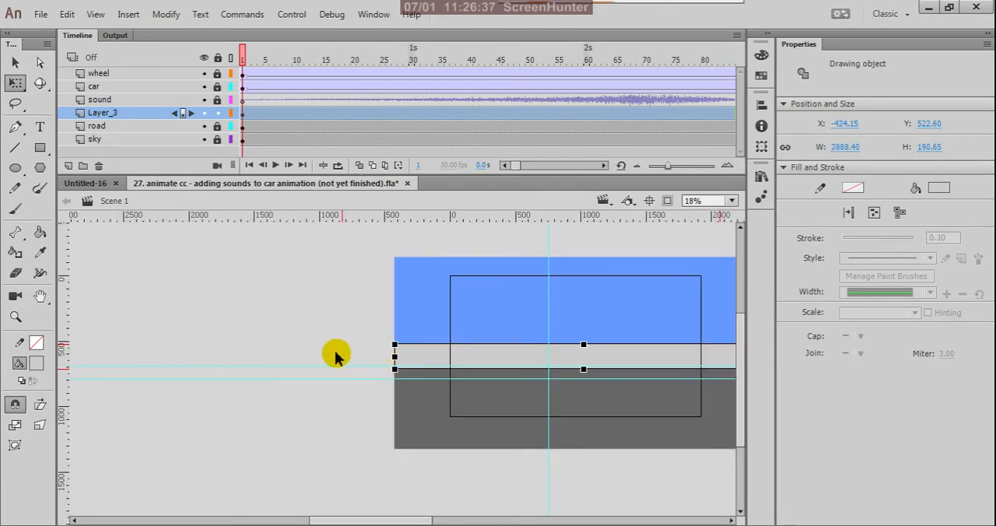
{"action": "scroll", "coordinate": [334, 355], "scroll_direction": "down", "scroll_amount": 1}
{"action": "left_click", "coordinate": [315, 313]}
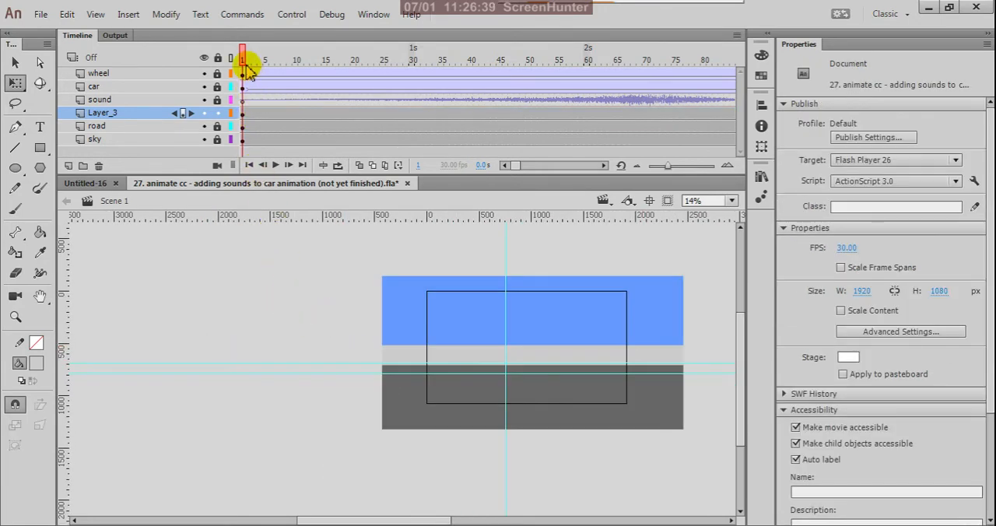
- Scrub the timeline from frame 1 to frame 53 to review the car against the light gray strip
{"action": "left_click_drag", "start_coordinate": [249, 61], "coordinate": [547, 166]}
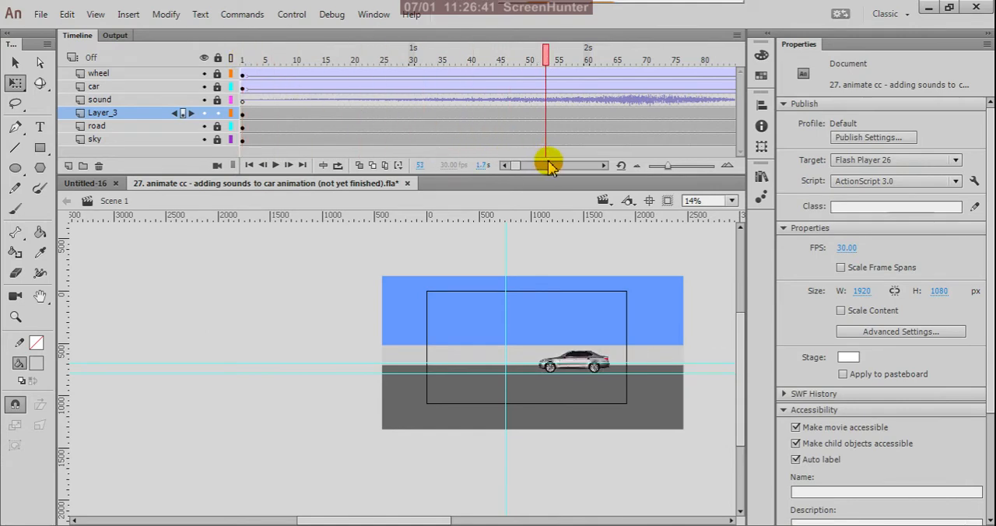
{"action": "scroll", "coordinate": [652, 351], "scroll_direction": "up", "scroll_amount": 3}
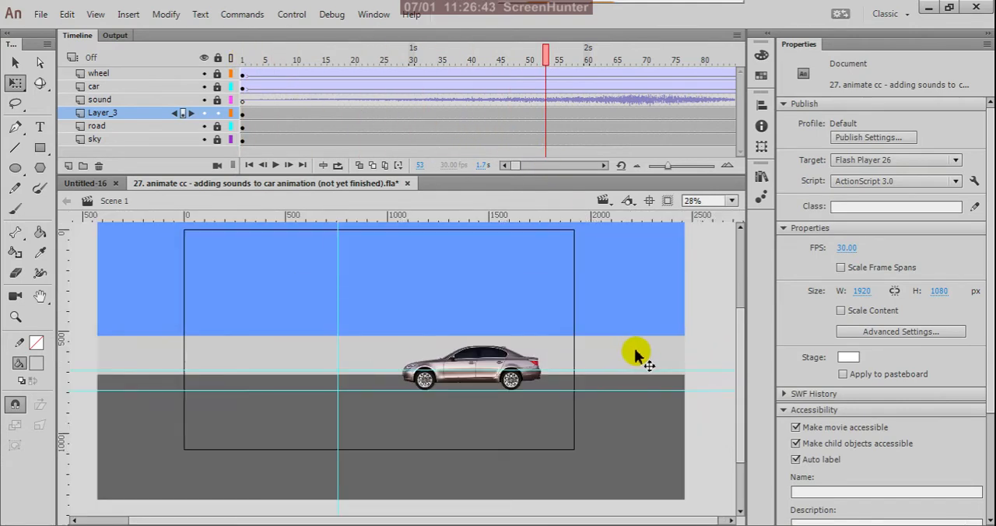
{"action": "scroll", "coordinate": [379, 351], "scroll_direction": "down", "scroll_amount": 1}
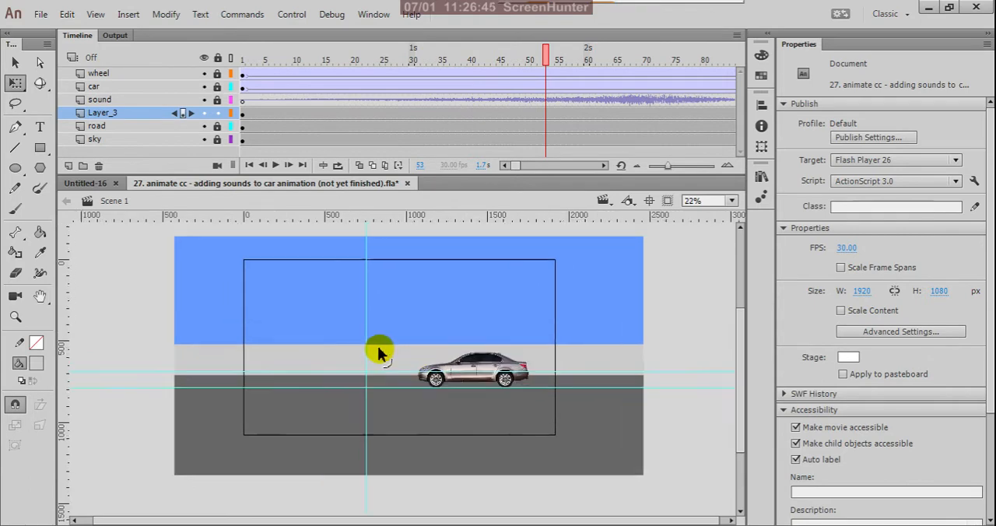
{"action": "scroll", "coordinate": [379, 352], "scroll_direction": "up", "scroll_amount": 3}
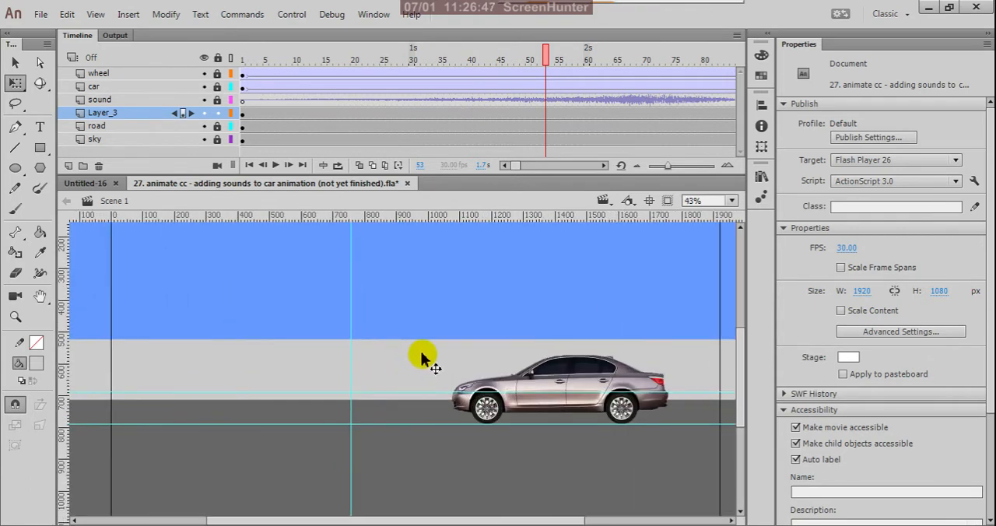
- Reduce the light gray strip's height to about 62 px from its upper edge, keeping its lower edge along the road
{"action": "left_click", "coordinate": [421, 351]}
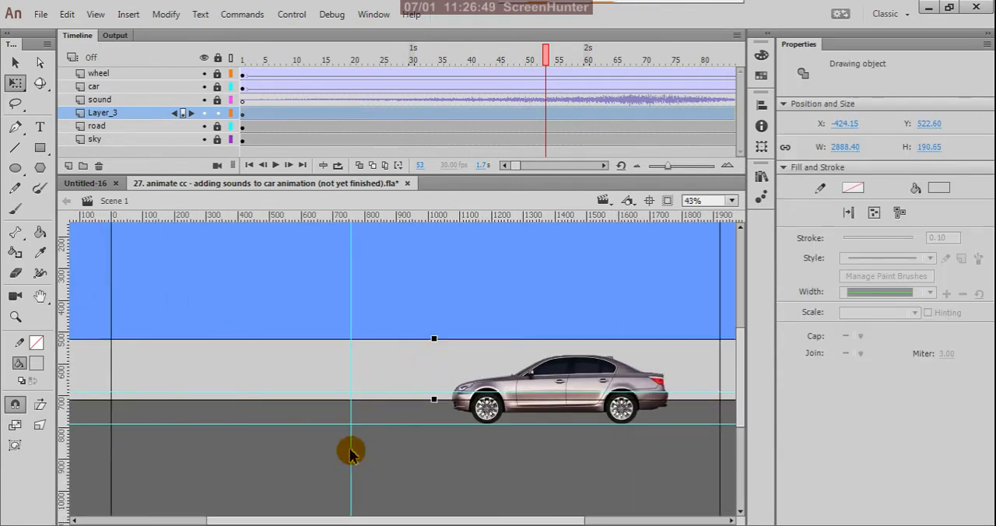
{"action": "scroll", "coordinate": [434, 366], "scroll_direction": "down", "scroll_amount": 2}
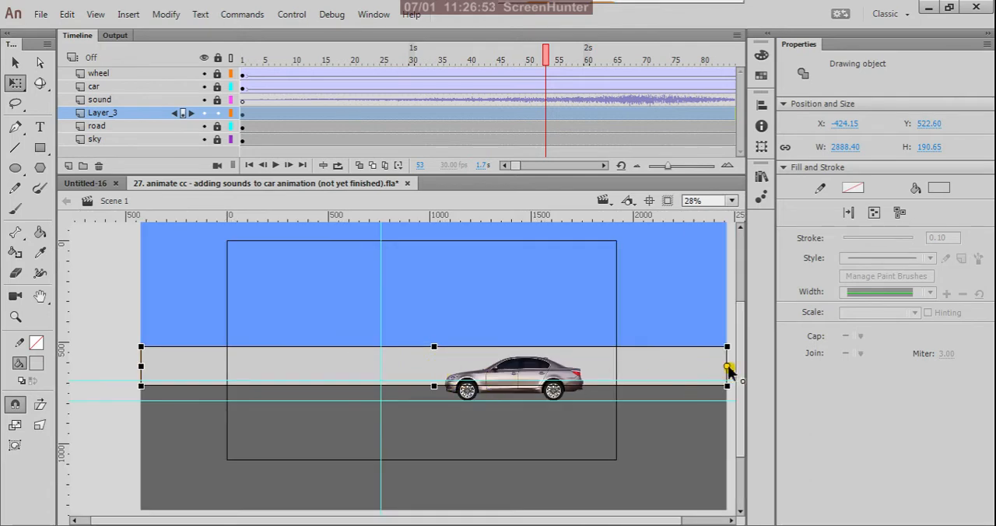
{"action": "left_click_drag", "start_coordinate": [728, 372], "coordinate": [434, 387]}
{"action": "left_click_drag", "start_coordinate": [436, 348], "coordinate": [437, 372]}
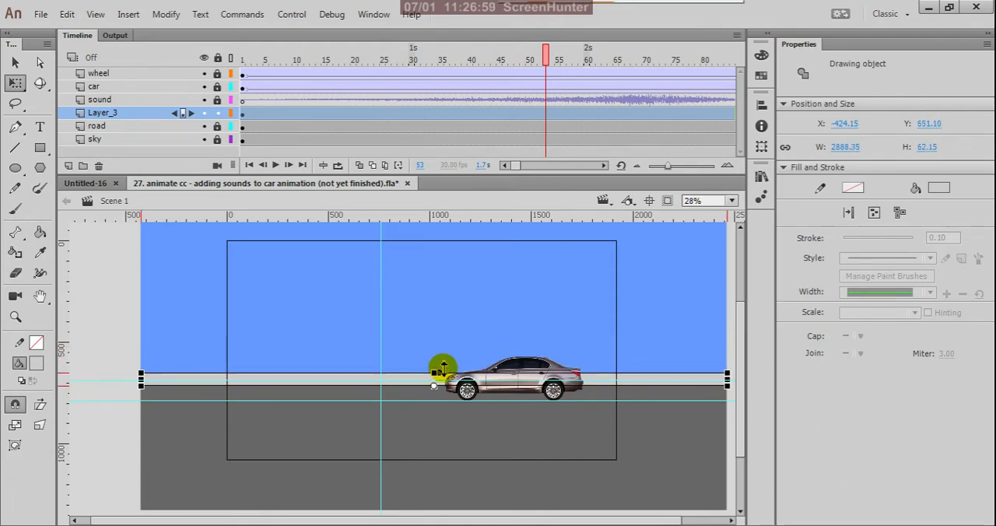
{"action": "scroll", "coordinate": [389, 323], "scroll_direction": "down", "scroll_amount": 2}
{"action": "scroll", "coordinate": [403, 338], "scroll_direction": "up", "scroll_amount": 2}
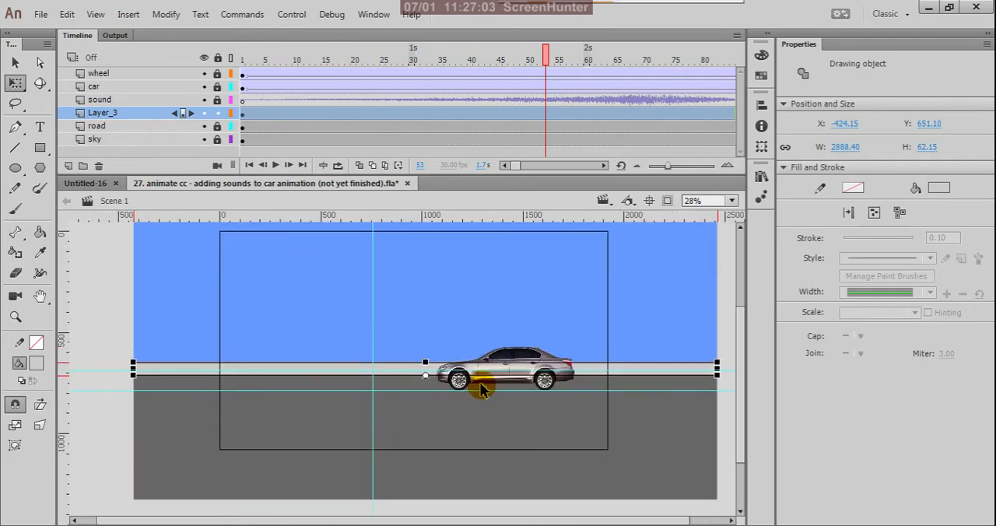
{"action": "left_click", "coordinate": [255, 453]}
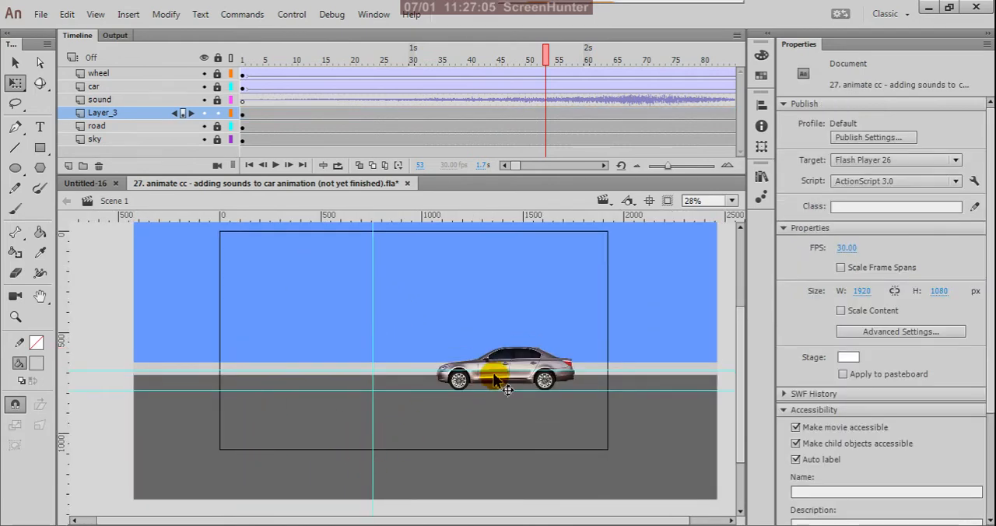
{"action": "scroll", "coordinate": [498, 385], "scroll_direction": "down", "scroll_amount": 1}
{"action": "scroll", "coordinate": [407, 377], "scroll_direction": "up", "scroll_amount": 3}
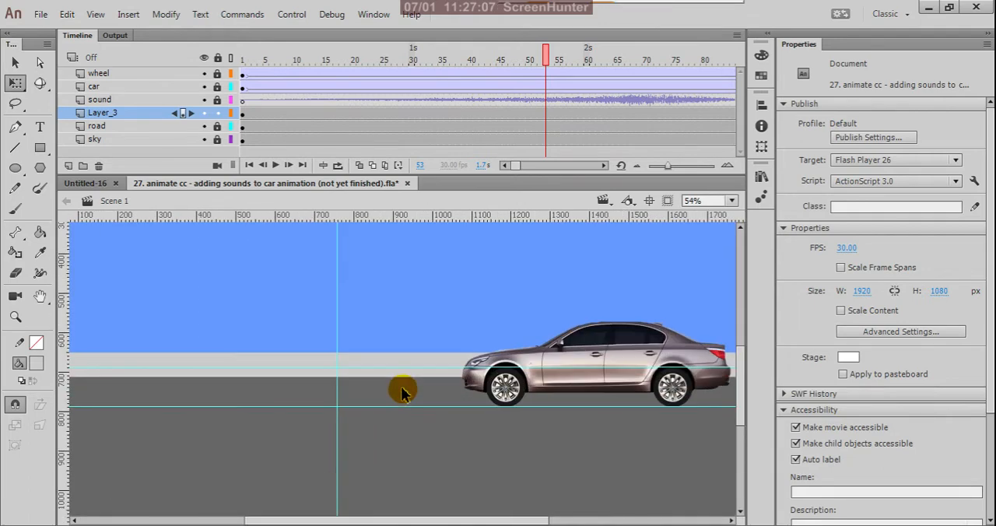
{"action": "scroll", "coordinate": [467, 405], "scroll_direction": "down", "scroll_amount": 2}
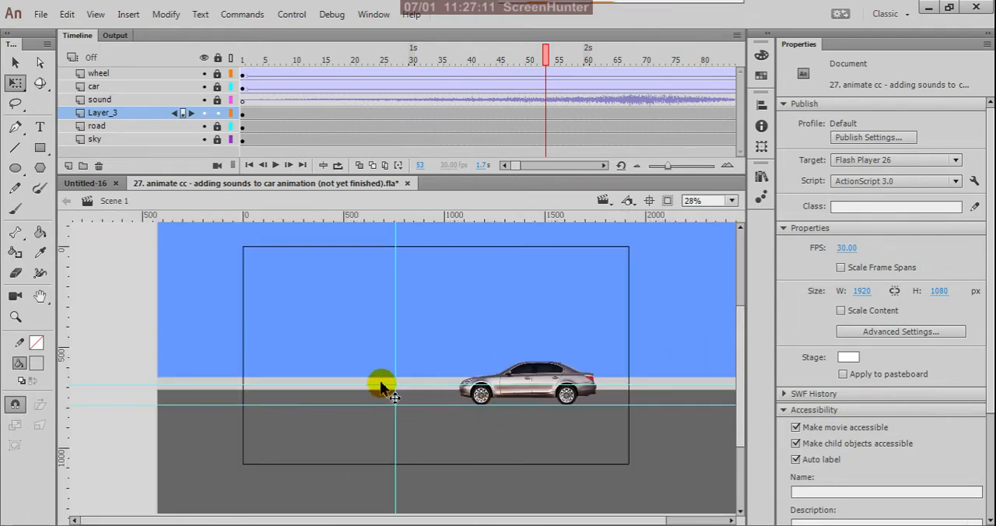
- Unlock the road layer, move the strip and road up together to Y 474.70, and lock the road layer again
{"action": "left_click", "coordinate": [440, 384]}
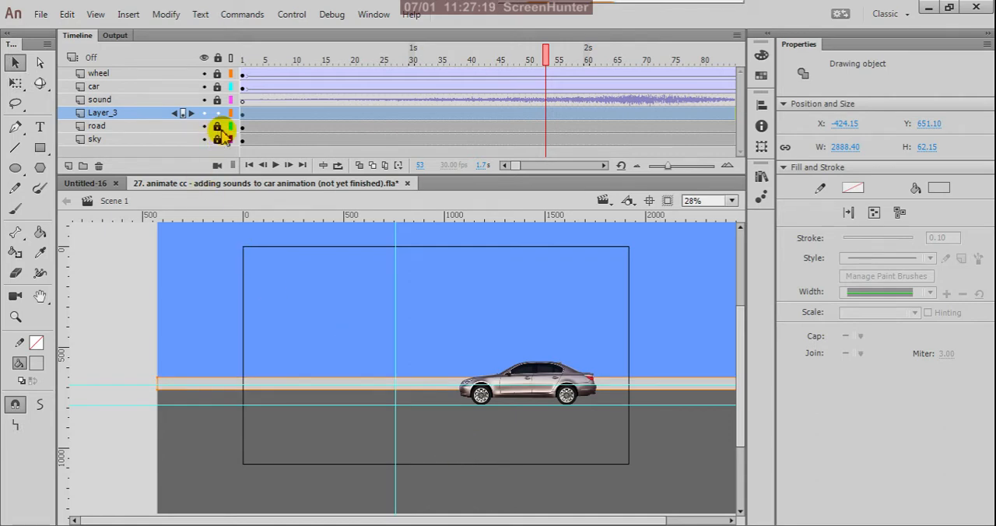
{"action": "left_click", "coordinate": [220, 130]}
{"action": "left_click", "coordinate": [434, 387]}
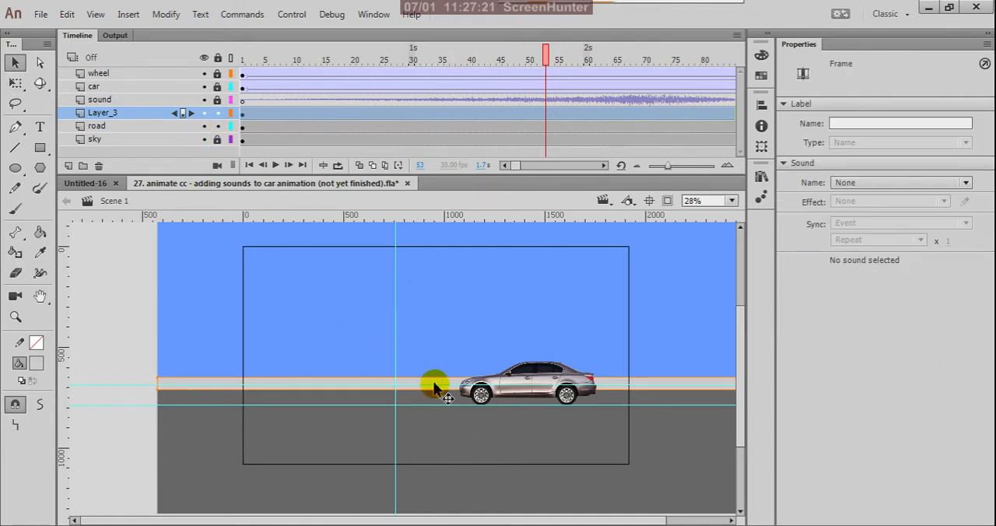
{"action": "left_click", "coordinate": [455, 436]}
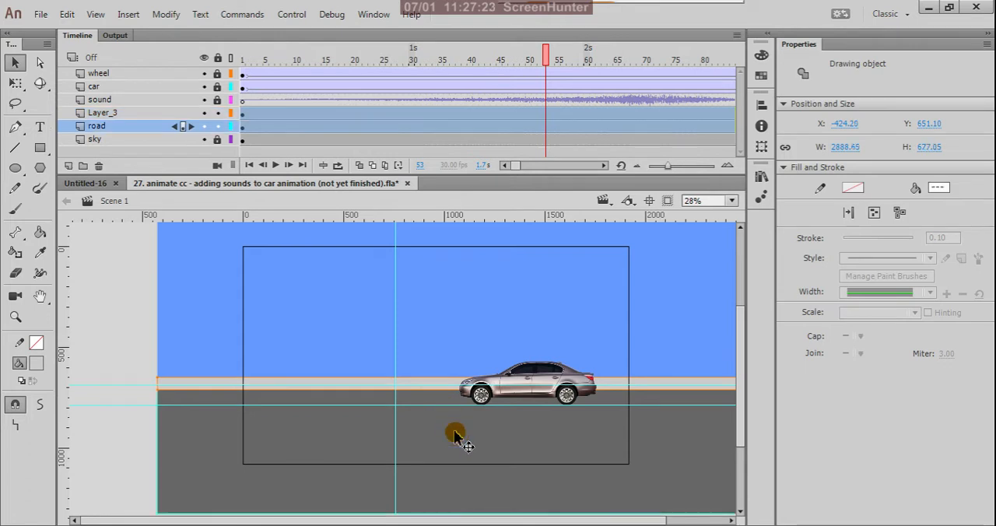
{"action": "key", "text": "Up"}
{"action": "key", "text": "Up"}
{"action": "key", "text": "Up"}
{"action": "key", "text": "Up"}
{"action": "key", "text": "Up"}
{"action": "key", "text": "Up"}
{"action": "key", "text": "Up"}
{"action": "key", "text": "Up"}
{"action": "key", "text": "Up"}
{"action": "key", "text": "Up"}
{"action": "key", "text": "Up"}
{"action": "key", "text": "Up"}
{"action": "key", "text": "Up"}
{"action": "key", "text": "Up"}
{"action": "key", "text": "Up"}
{"action": "key", "text": "Up"}
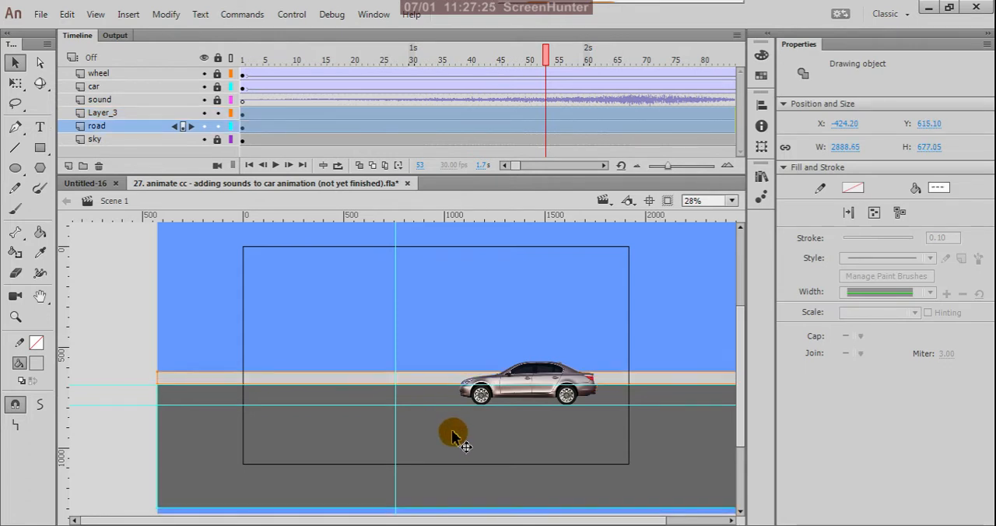
{"action": "key", "text": "Up"}
{"action": "key", "text": "Up"}
{"action": "key", "text": "Up"}
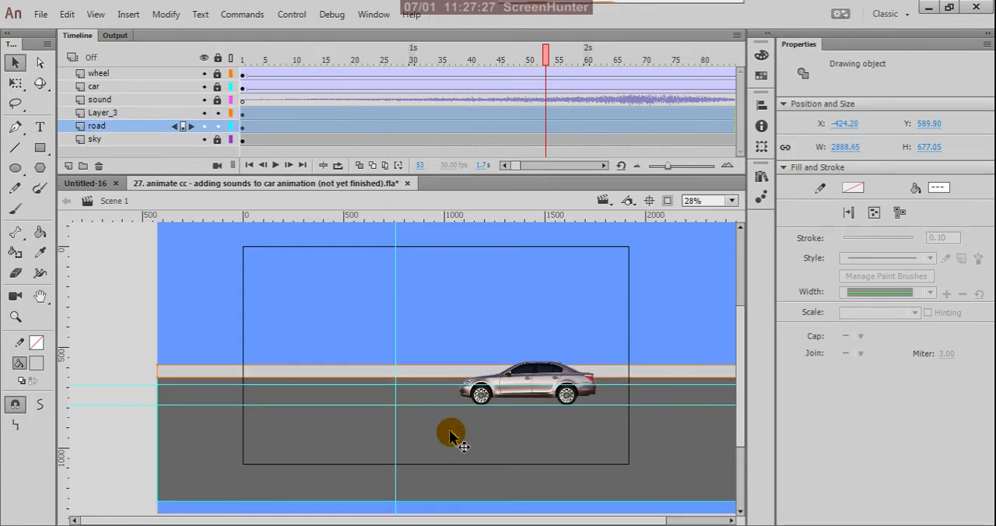
{"action": "key", "text": "Up"}
{"action": "key", "text": "Up"}
{"action": "key", "text": "Up"}
{"action": "key", "text": "Up"}
{"action": "key", "text": "Up"}
{"action": "key", "text": "Up"}
{"action": "key", "text": "Up"}
{"action": "key", "text": "Up"}
{"action": "key", "text": "Up"}
{"action": "key", "text": "Up"}
{"action": "key", "text": "Up"}
{"action": "key", "text": "Up"}
{"action": "key", "text": "Up"}
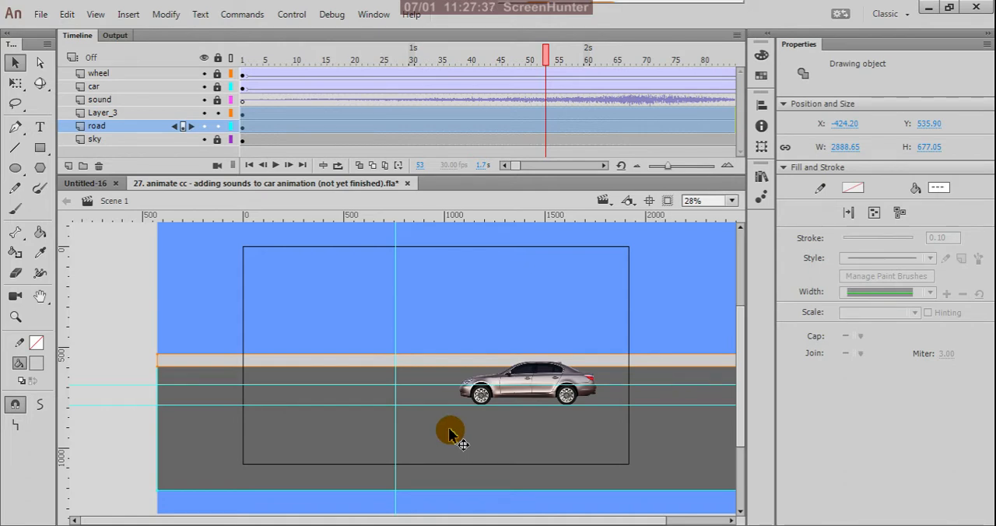
{"action": "key", "text": "shift+Up"}
{"action": "key", "text": "shift+Up"}
{"action": "key", "text": "shift+Up"}
{"action": "key", "text": "shift+Up"}
{"action": "key", "text": "shift+Up"}
{"action": "key", "text": "shift+Up"}
{"action": "key", "text": "shift+Up"}
{"action": "key", "text": "shift+Up"}
{"action": "key", "text": "shift+Up"}
{"action": "key", "text": "shift+Up"}
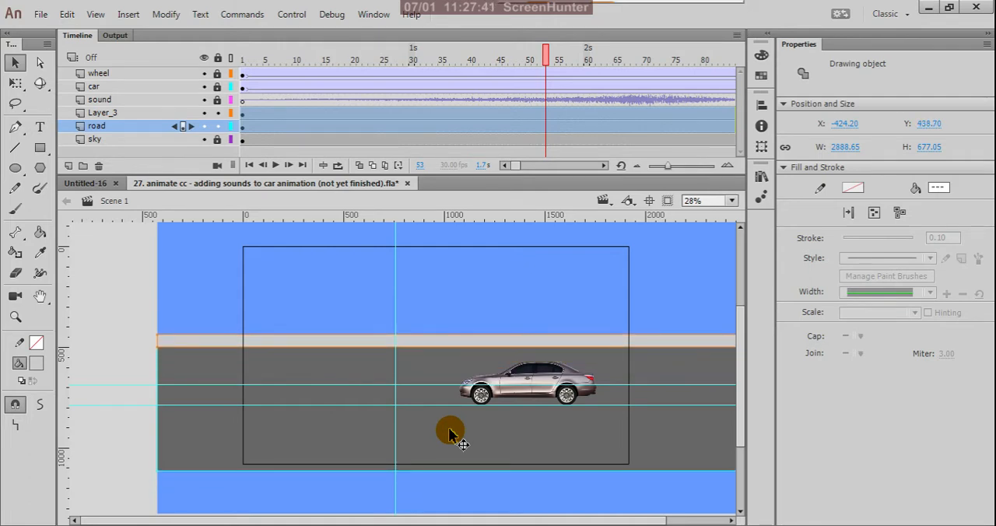
{"action": "key", "text": "shift+Up"}
{"action": "key", "text": "shift+Up"}
{"action": "key", "text": "shift+Up"}
{"action": "key", "text": "shift+Up"}
{"action": "key", "text": "shift+Up"}
{"action": "key", "text": "shift+Up"}
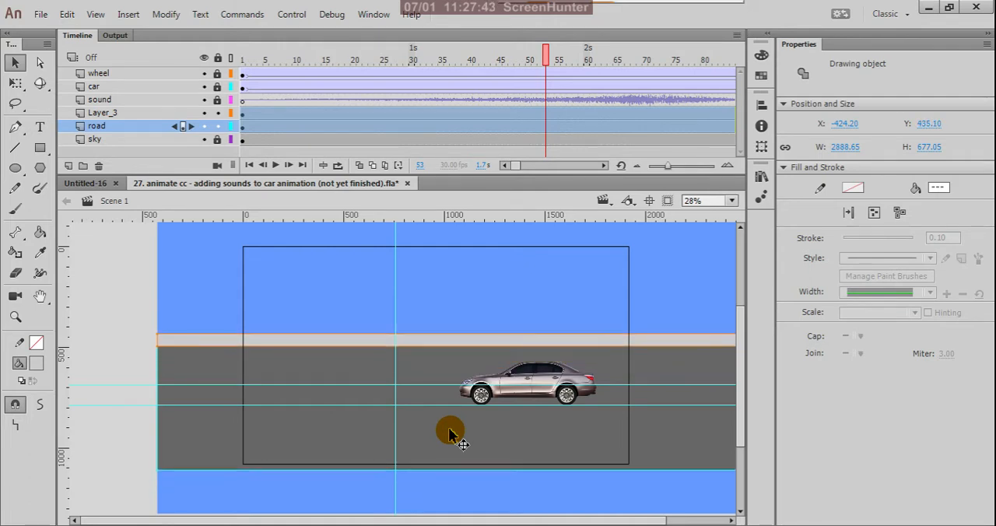
{"action": "key", "text": "shift+Down"}
{"action": "key", "text": "shift+Down"}
{"action": "key", "text": "shift+Down"}
{"action": "key", "text": "shift+Down"}
{"action": "key", "text": "shift+Down"}
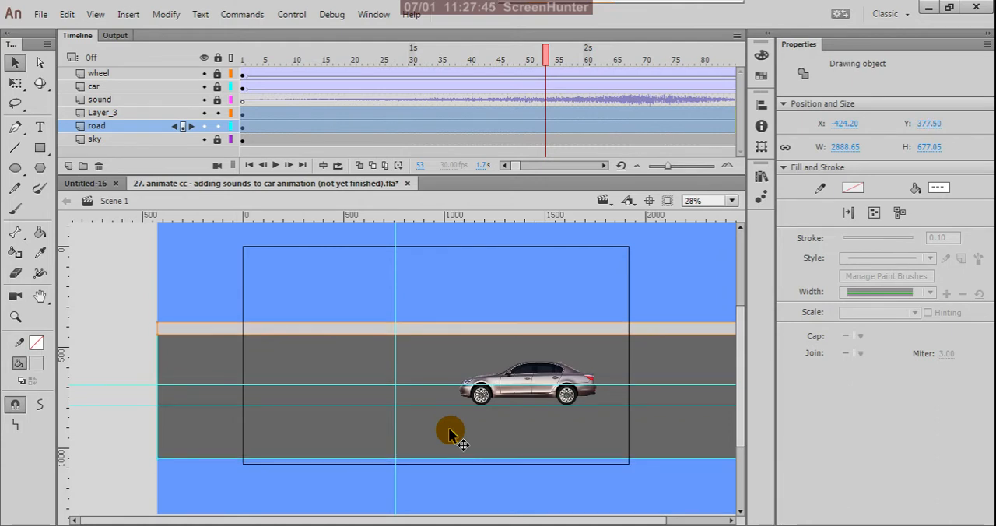
{"action": "key", "text": "shift+Down"}
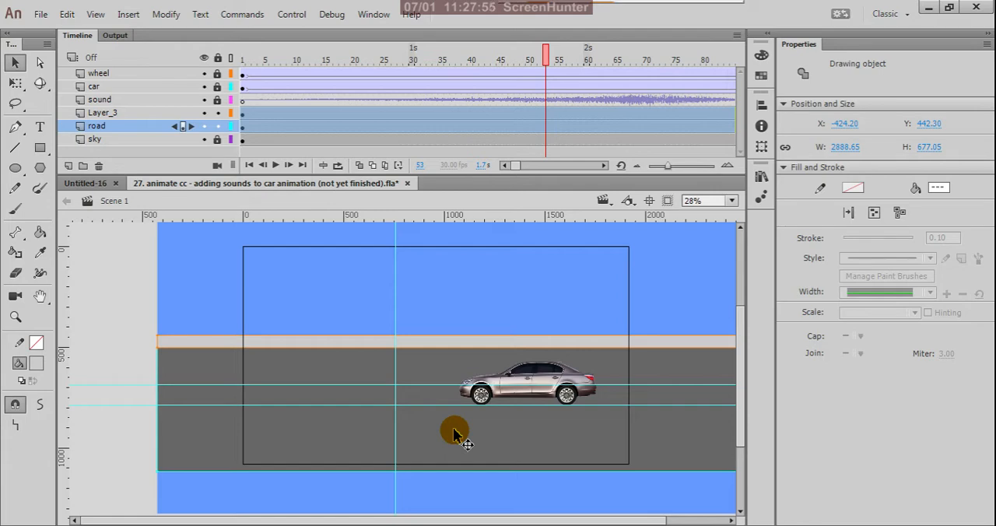
{"action": "key", "text": "shift+Down"}
{"action": "key", "text": "shift+Down"}
{"action": "key", "text": "shift+Down"}
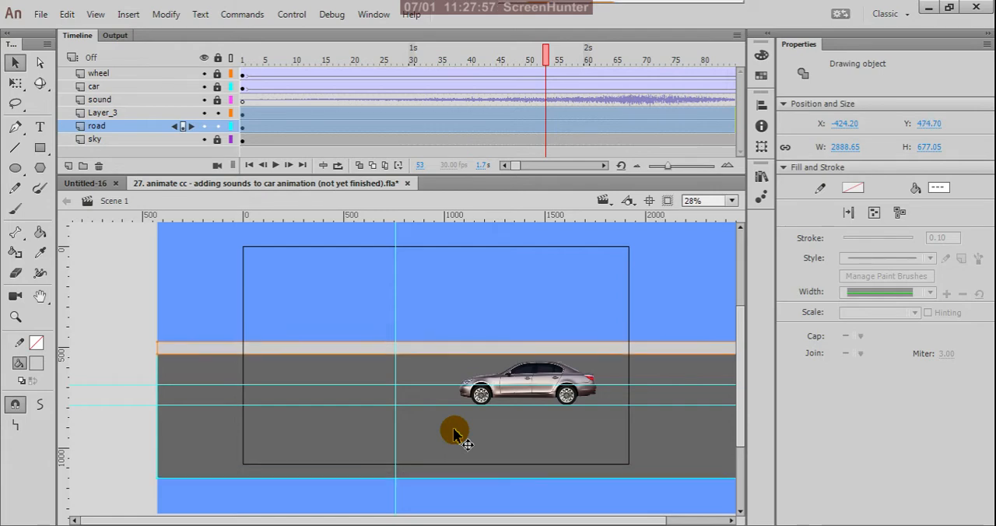
{"action": "left_click", "coordinate": [140, 372]}
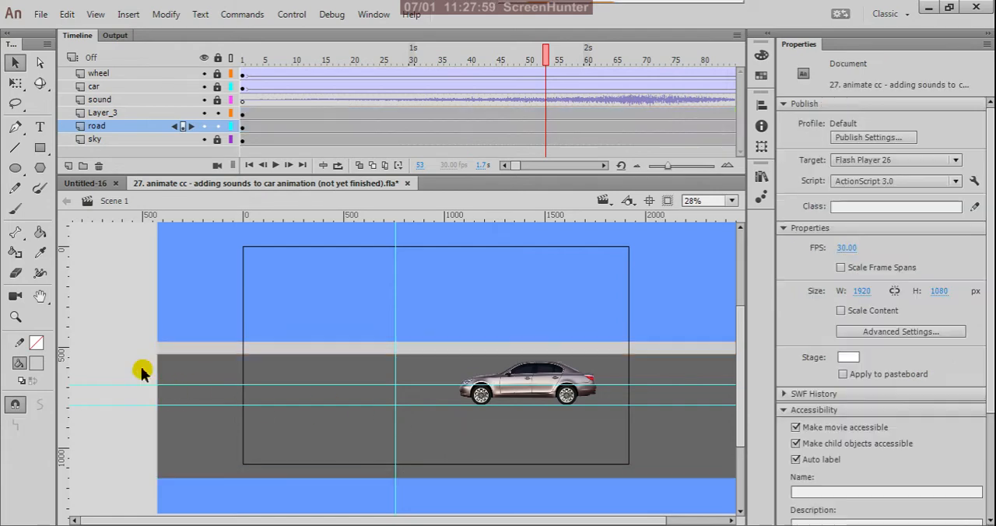
- On frame 1 of Layer_3, duplicate the light gray strip in place and resize the copy to about 8 px high below the strip's lower edge
{"action": "left_click", "coordinate": [243, 113]}
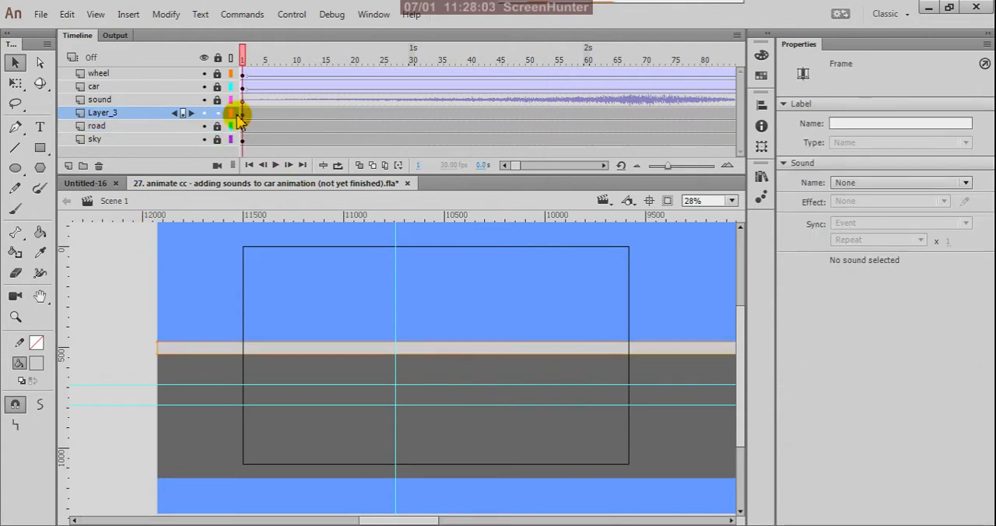
{"action": "scroll", "coordinate": [319, 347], "scroll_direction": "up", "scroll_amount": 3}
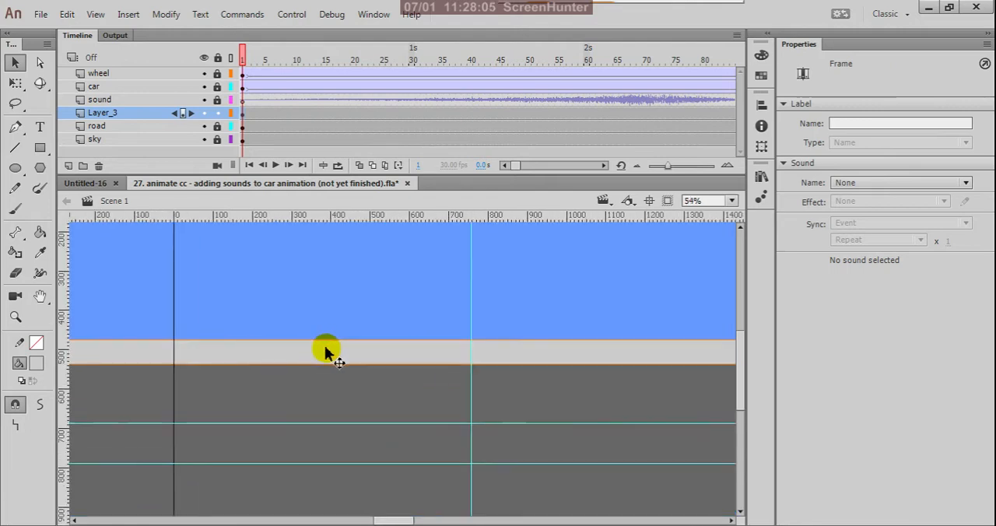
{"action": "scroll", "coordinate": [557, 422], "scroll_direction": "down", "scroll_amount": 3}
{"action": "scroll", "coordinate": [334, 437], "scroll_direction": "up", "scroll_amount": 3}
{"action": "scroll", "coordinate": [216, 376], "scroll_direction": "up", "scroll_amount": 2}
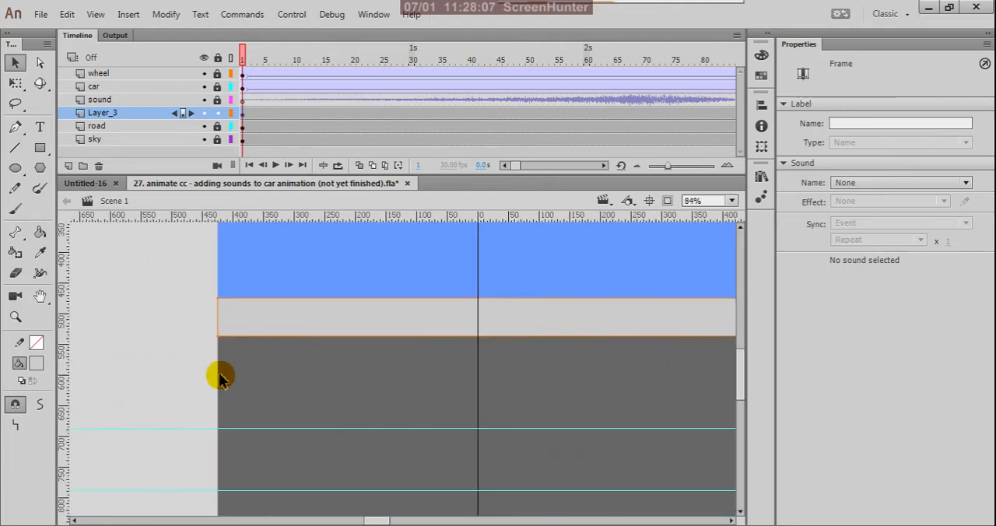
{"action": "left_click", "coordinate": [337, 323]}
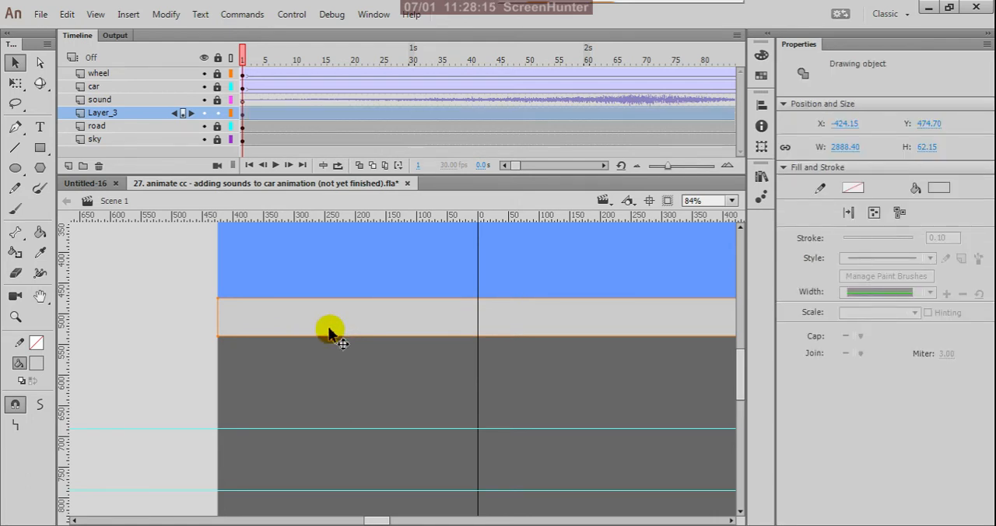
{"action": "scroll", "coordinate": [327, 362], "scroll_direction": "down", "scroll_amount": 2}
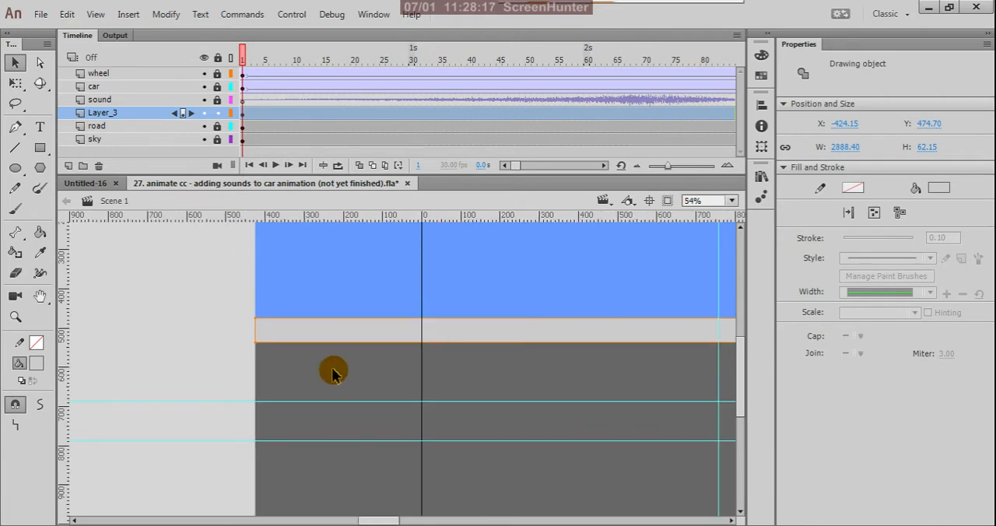
{"action": "key", "text": "q"}
{"action": "scroll", "coordinate": [404, 403], "scroll_direction": "down", "scroll_amount": 2}
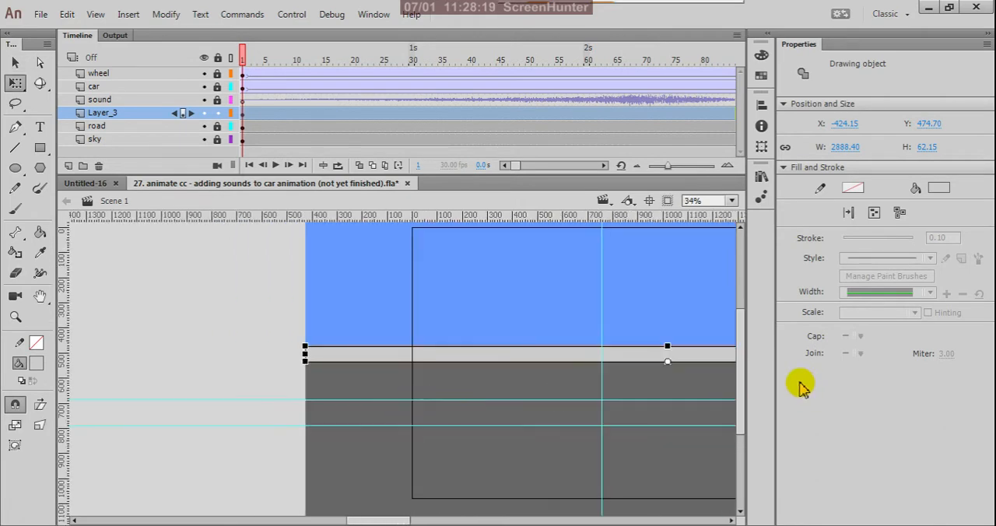
{"action": "scroll", "coordinate": [694, 387], "scroll_direction": "down", "scroll_amount": 2}
{"action": "scroll", "coordinate": [704, 365], "scroll_direction": "up", "scroll_amount": 4}
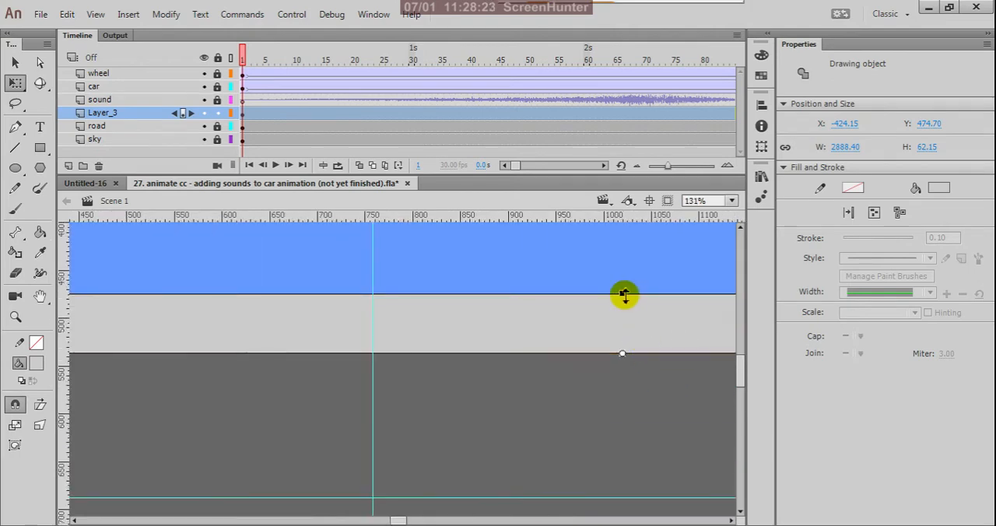
{"action": "left_click_drag", "start_coordinate": [624, 294], "coordinate": [642, 362]}
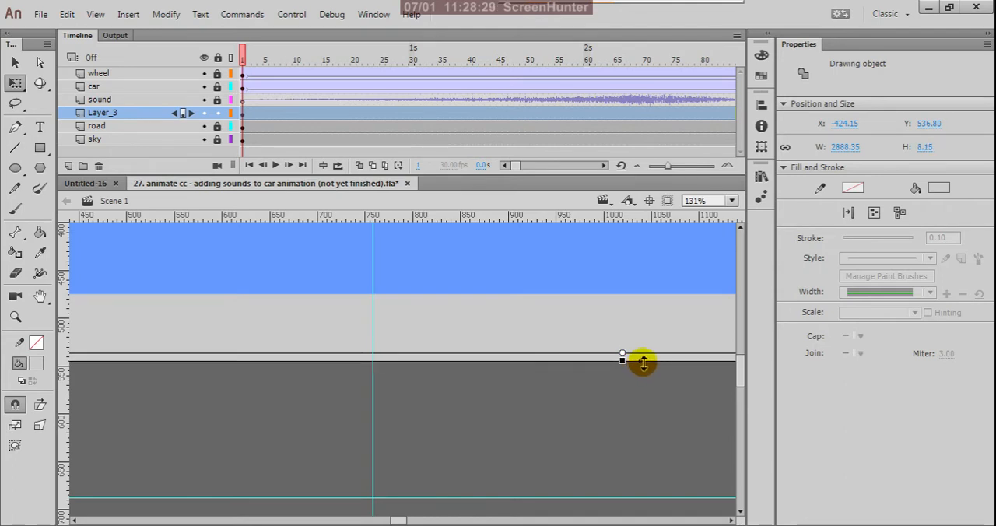
- Adjust the thin strip copy's height to about 7 px from its lower edge, keeping its upper edge in place
{"action": "scroll", "coordinate": [642, 363], "scroll_direction": "up", "scroll_amount": 8}
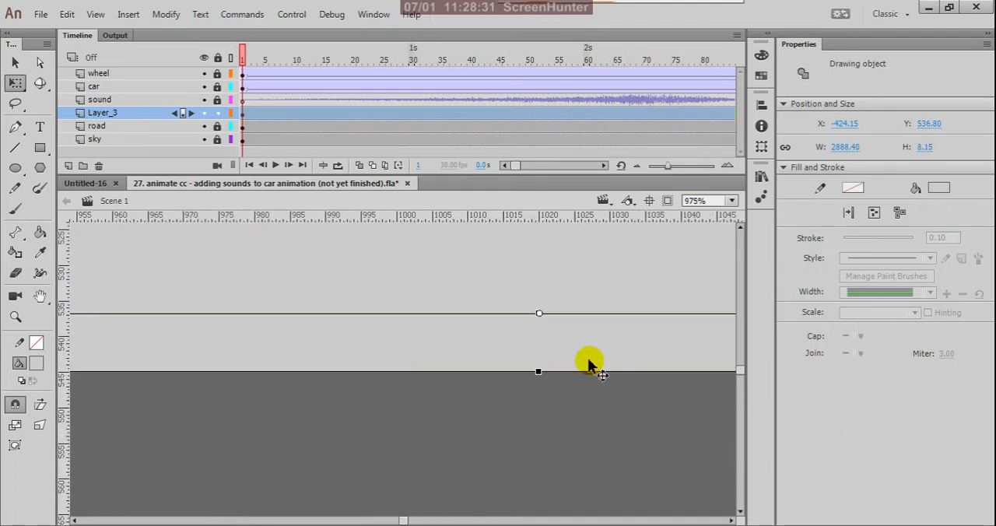
{"action": "left_click_drag", "start_coordinate": [538, 374], "coordinate": [543, 351]}
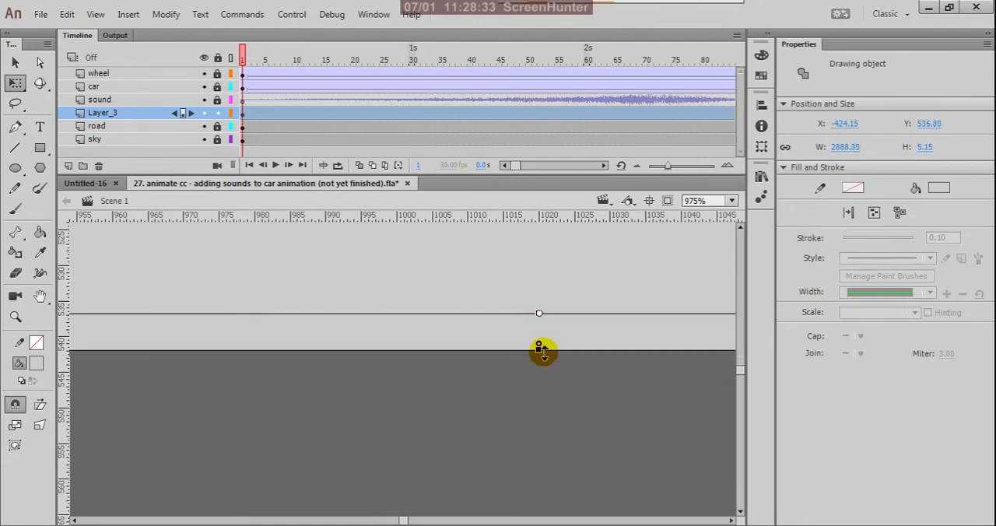
{"action": "scroll", "coordinate": [543, 352], "scroll_direction": "down", "scroll_amount": 10}
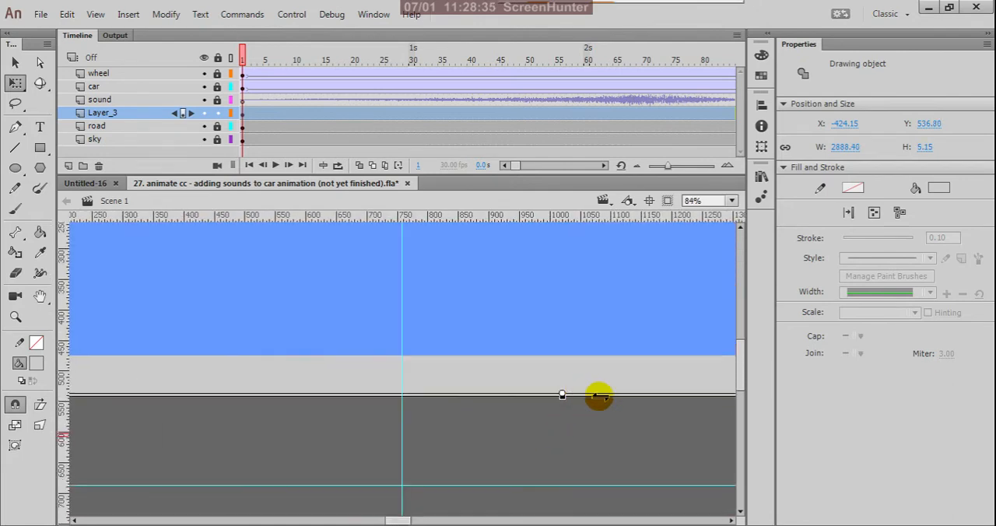
{"action": "scroll", "coordinate": [559, 403], "scroll_direction": "down", "scroll_amount": 2}
{"action": "scroll", "coordinate": [566, 407], "scroll_direction": "up", "scroll_amount": 4}
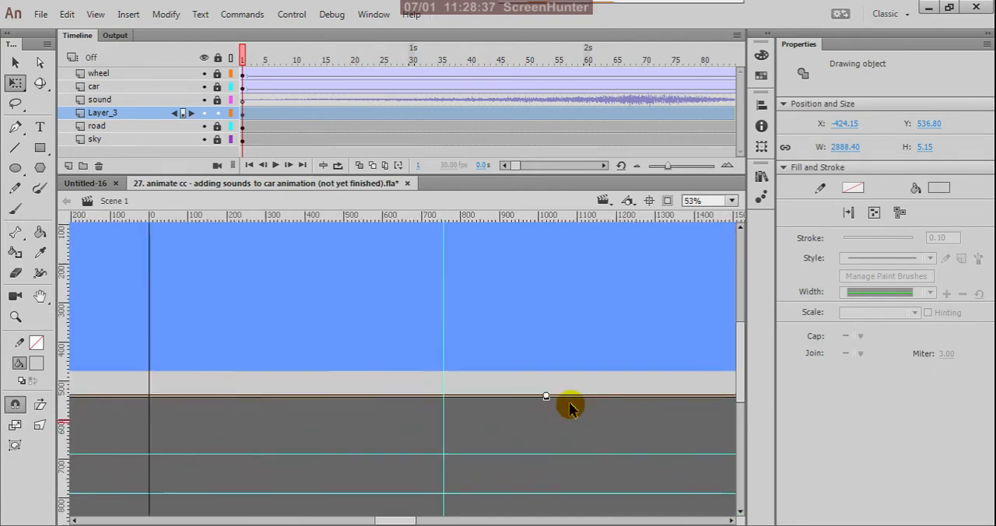
{"action": "scroll", "coordinate": [539, 396], "scroll_direction": "up", "scroll_amount": 5}
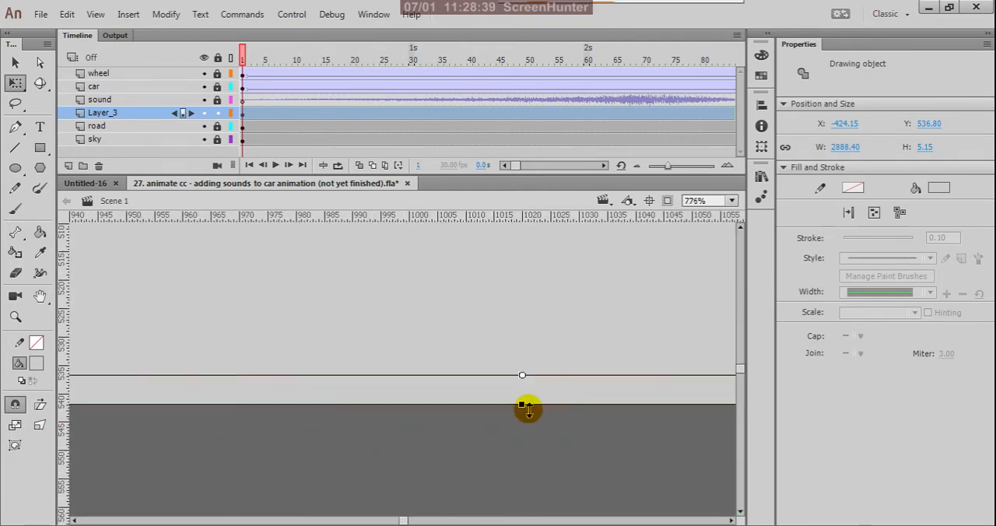
{"action": "left_click_drag", "start_coordinate": [523, 407], "coordinate": [525, 417]}
{"action": "scroll", "coordinate": [525, 417], "scroll_direction": "down", "scroll_amount": 3}
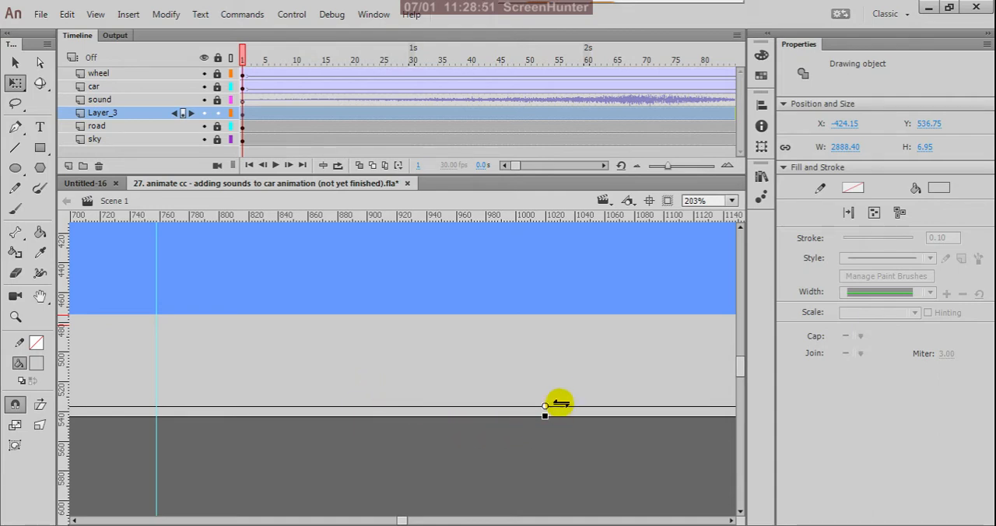
{"action": "scroll", "coordinate": [571, 351], "scroll_direction": "down", "scroll_amount": 2}
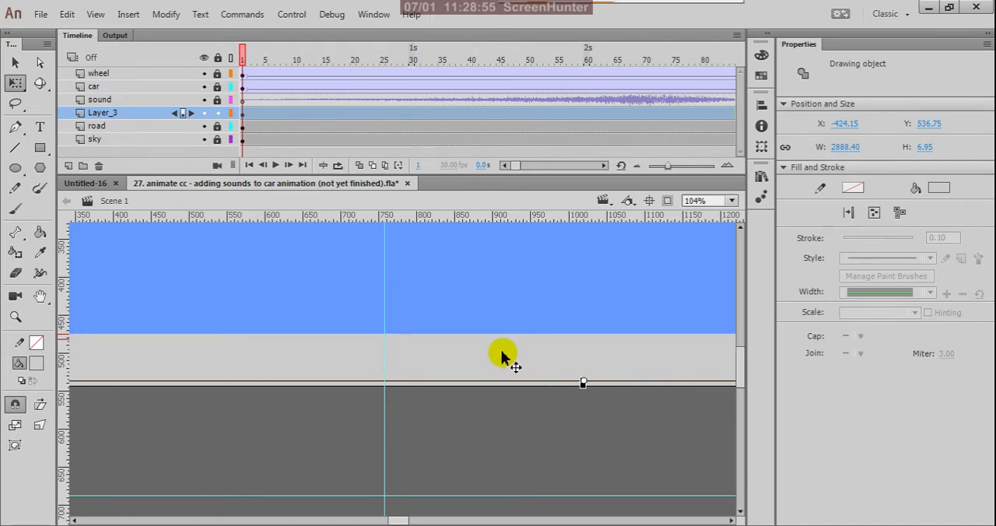
- Cut the thin strip out of Layer_3 and check what remains by toggling the layer's visibility
{"action": "scroll", "coordinate": [504, 356], "scroll_direction": "up", "scroll_amount": 2}
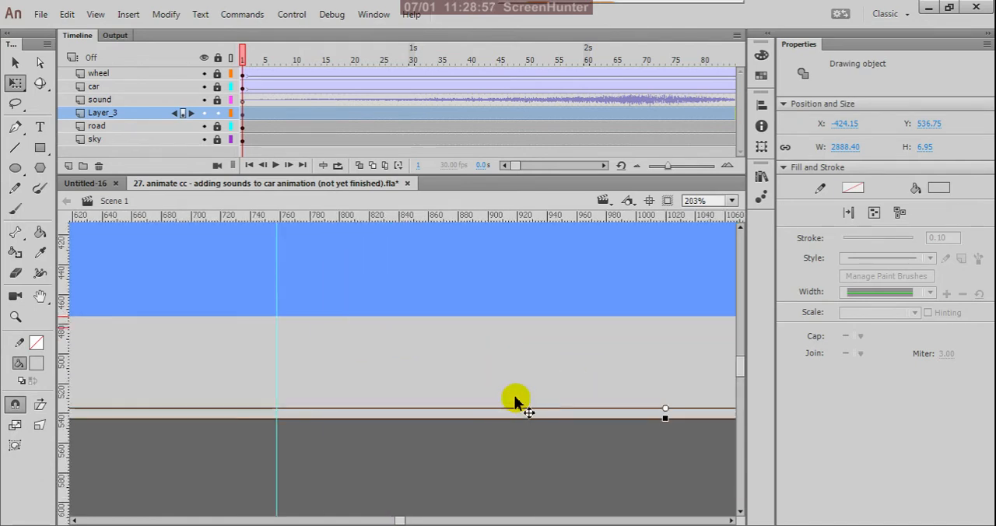
{"action": "key", "text": "v"}
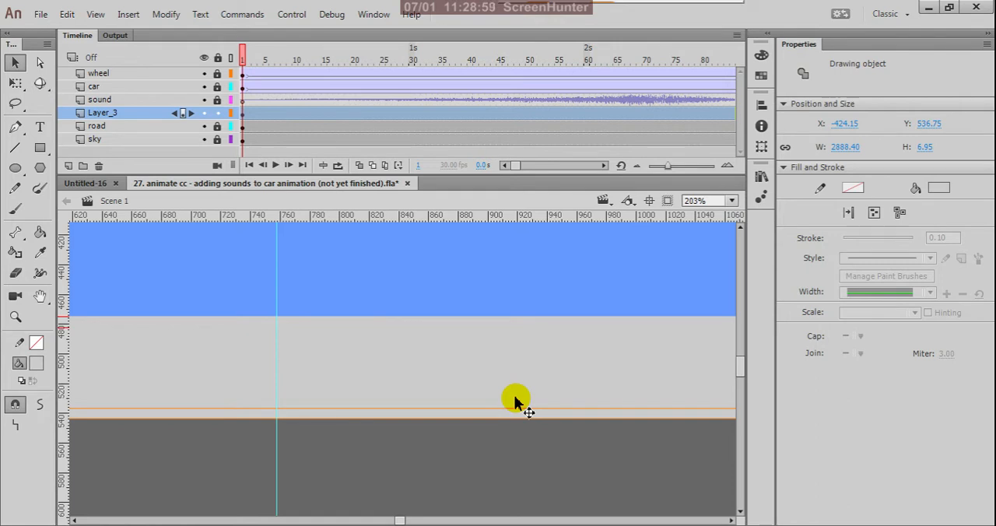
{"action": "key", "text": "Delete"}
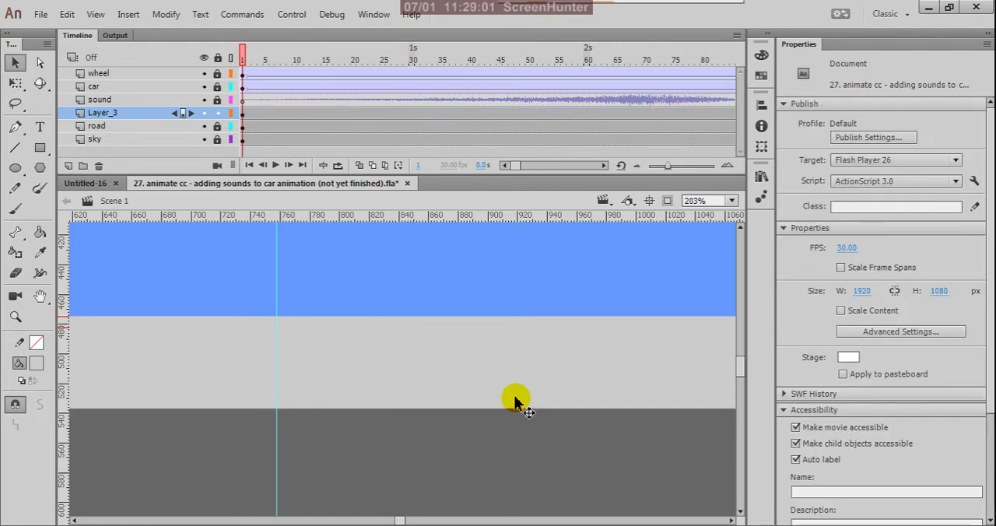
{"action": "left_click", "coordinate": [203, 113]}
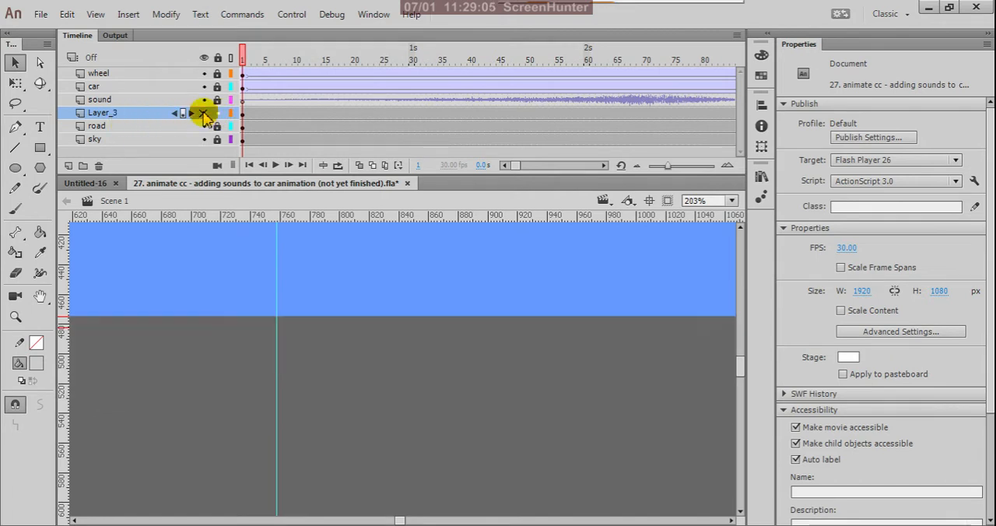
{"action": "left_click", "coordinate": [203, 112]}
- Rename Layer_3 as "foot path" and lock it
{"action": "double_click", "coordinate": [125, 113]}
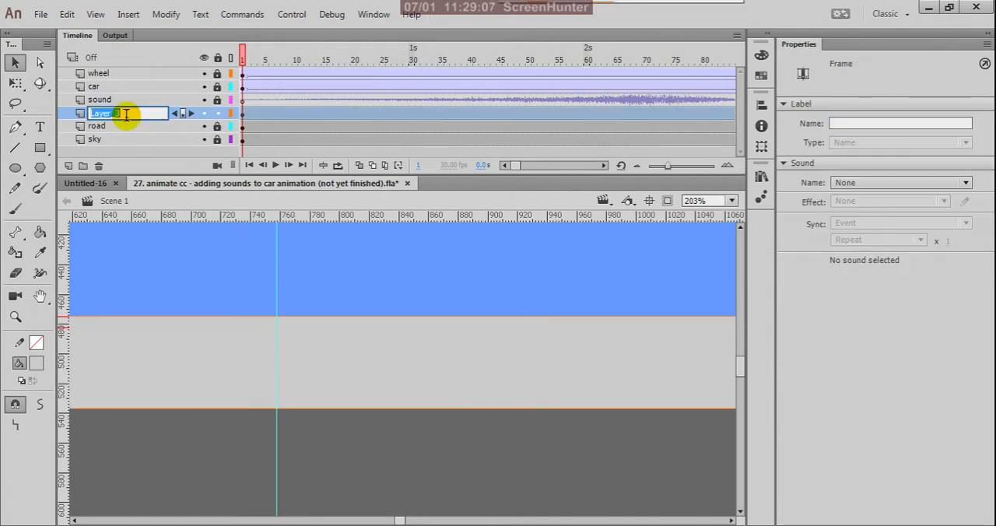
{"action": "type", "text": "foot path"}
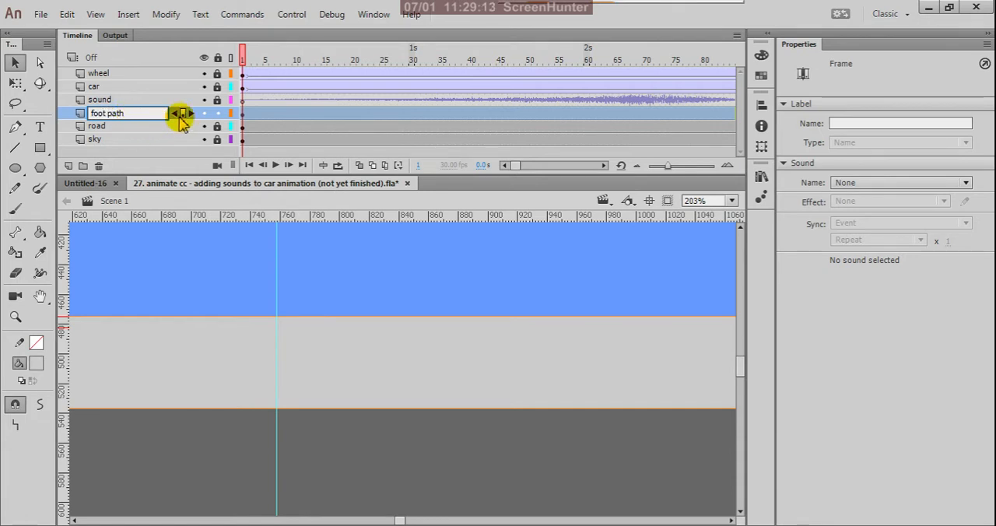
{"action": "left_click", "coordinate": [218, 113]}
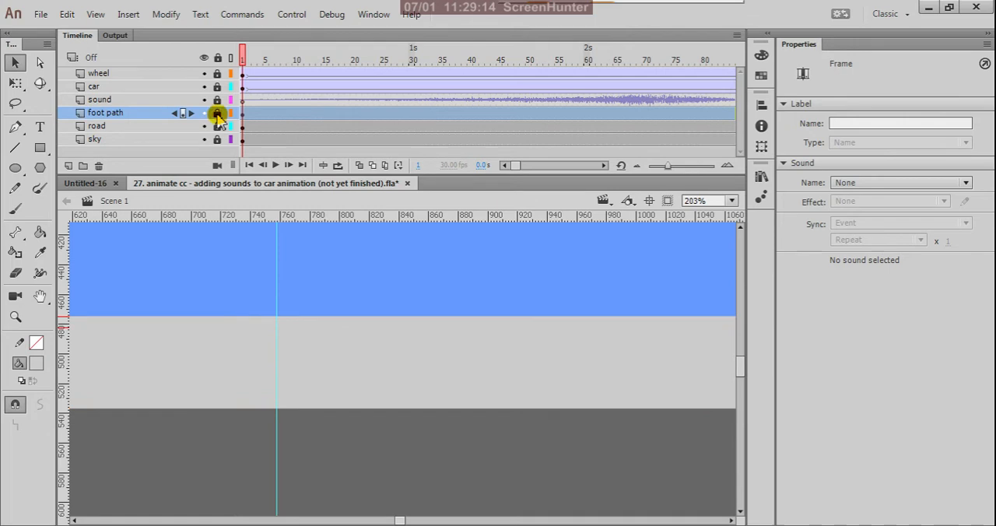
- Add a layer named "edge" above the road layer and paste the cut thin strip in place on its frame 1
{"action": "left_click", "coordinate": [123, 128]}
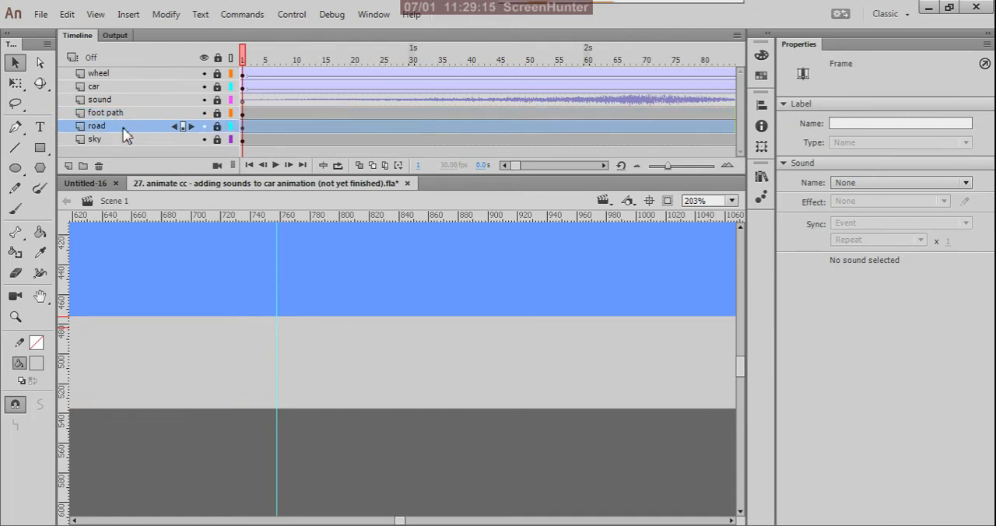
{"action": "left_click", "coordinate": [69, 166]}
{"action": "double_click", "coordinate": [102, 125]}
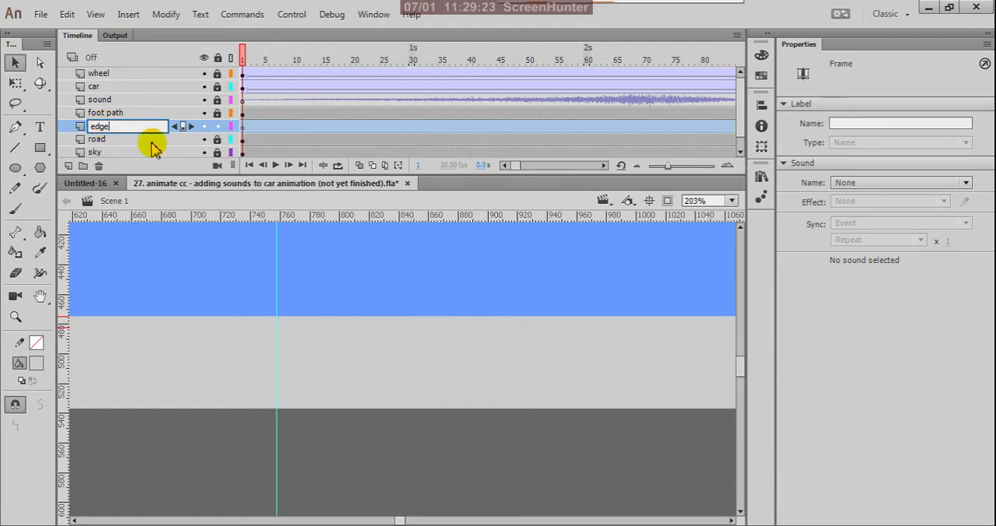
{"action": "left_click", "coordinate": [243, 130]}
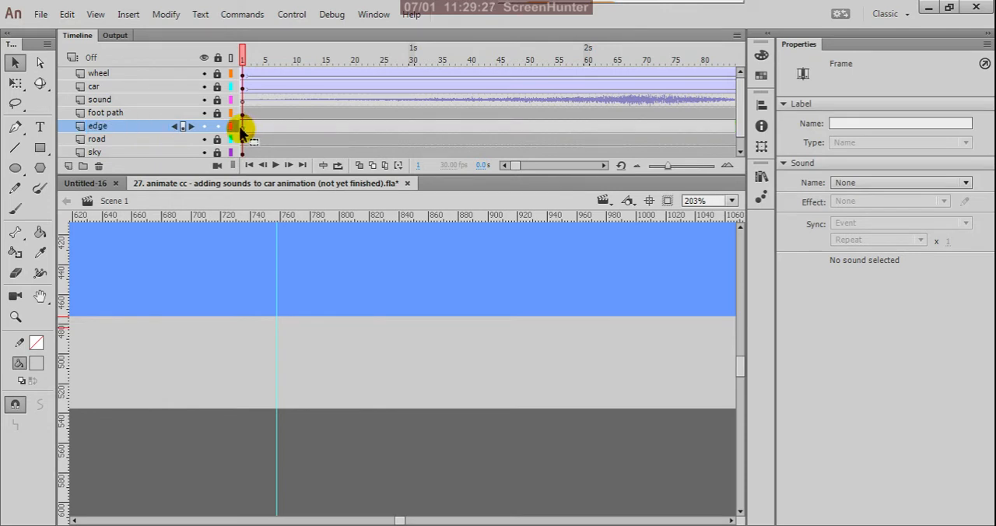
{"action": "left_click", "coordinate": [241, 132]}
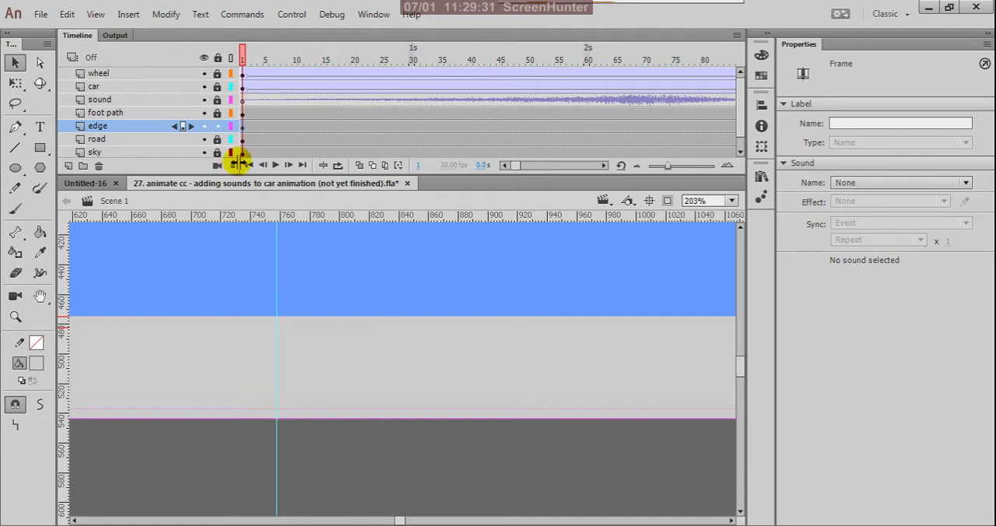
- Inspect the start of the thin strip while toggling the visibility of the road and edge layers
{"action": "scroll", "coordinate": [467, 381], "scroll_direction": "down", "scroll_amount": 4}
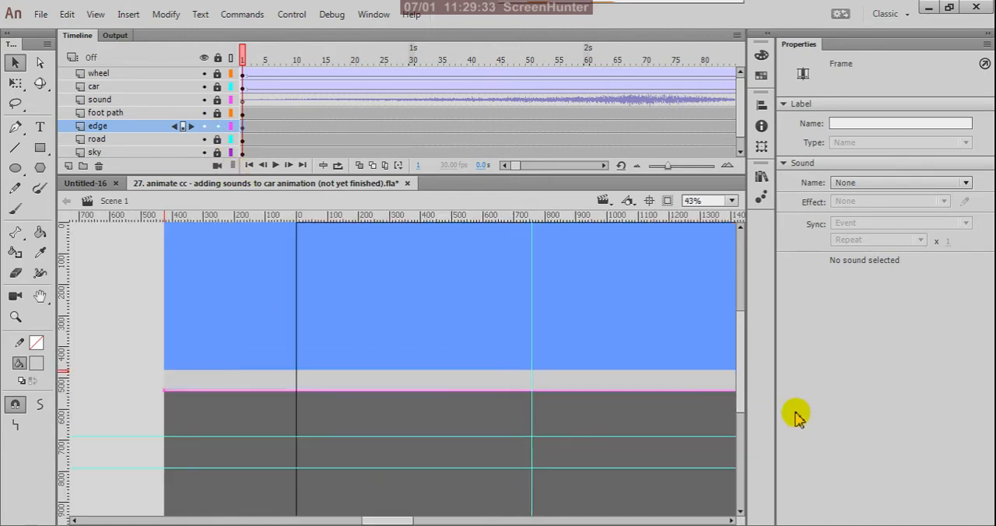
{"action": "scroll", "coordinate": [215, 414], "scroll_direction": "up", "scroll_amount": 4}
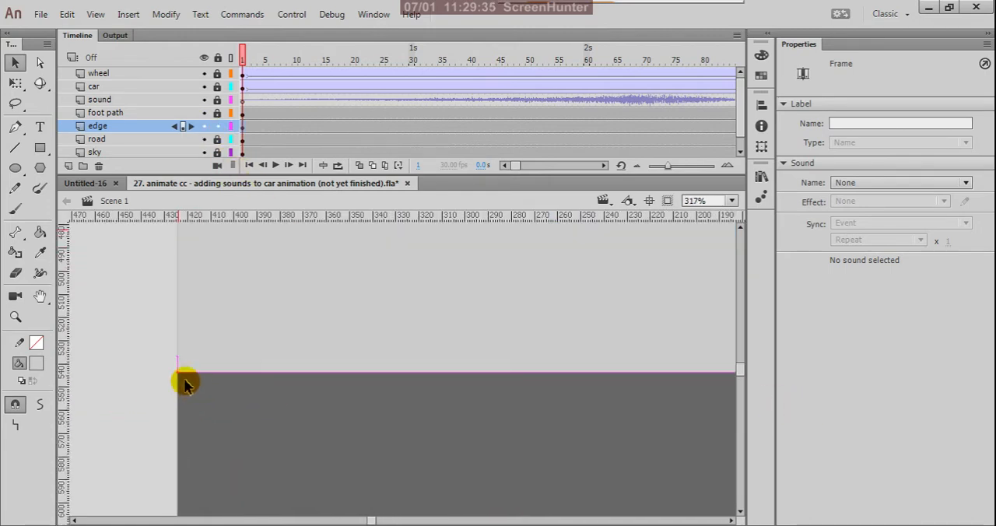
{"action": "left_click", "coordinate": [134, 311]}
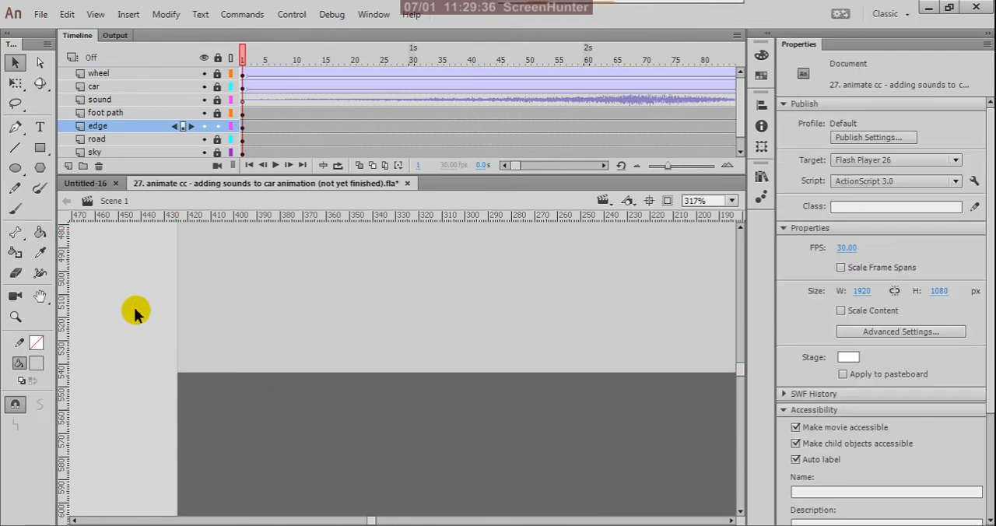
{"action": "left_click", "coordinate": [204, 138]}
{"action": "left_click", "coordinate": [203, 139]}
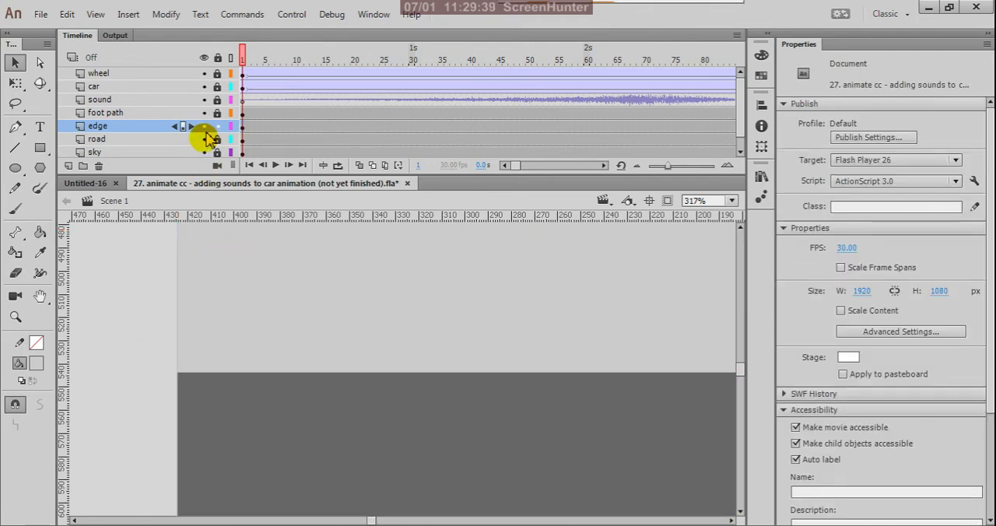
{"action": "left_click", "coordinate": [203, 126]}
{"action": "left_click", "coordinate": [203, 126]}
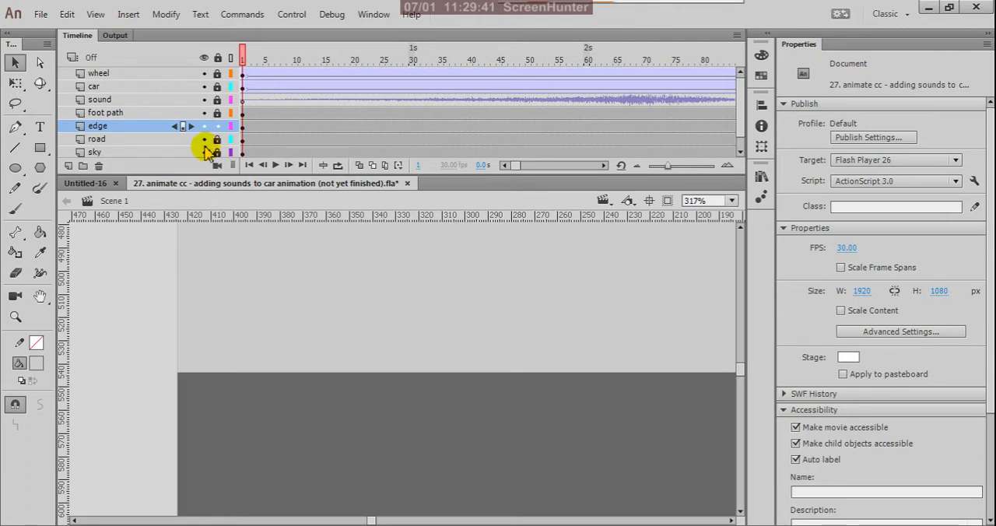
- Hide the road and foot path layers, leaving the edge layer's thin strip shown against the sky
{"action": "left_click", "coordinate": [203, 138]}
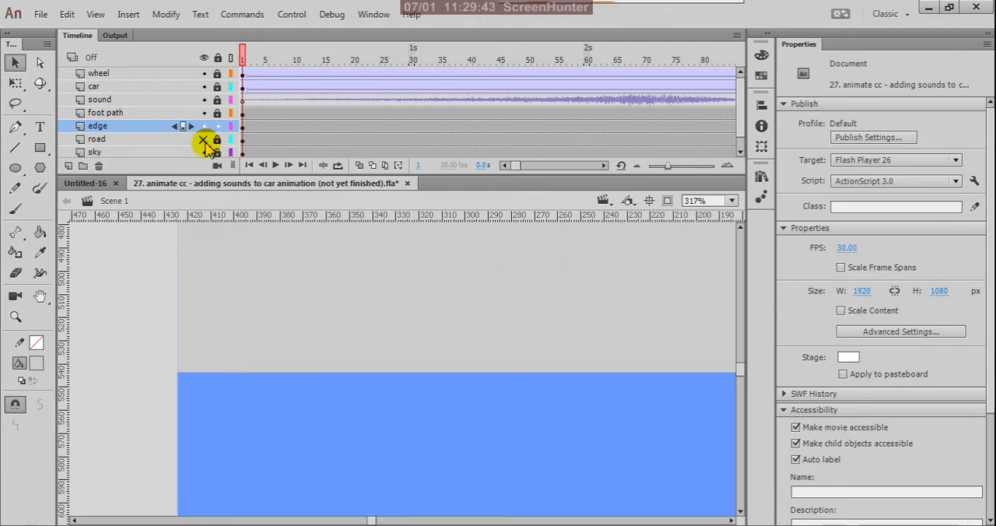
{"action": "left_click", "coordinate": [203, 126]}
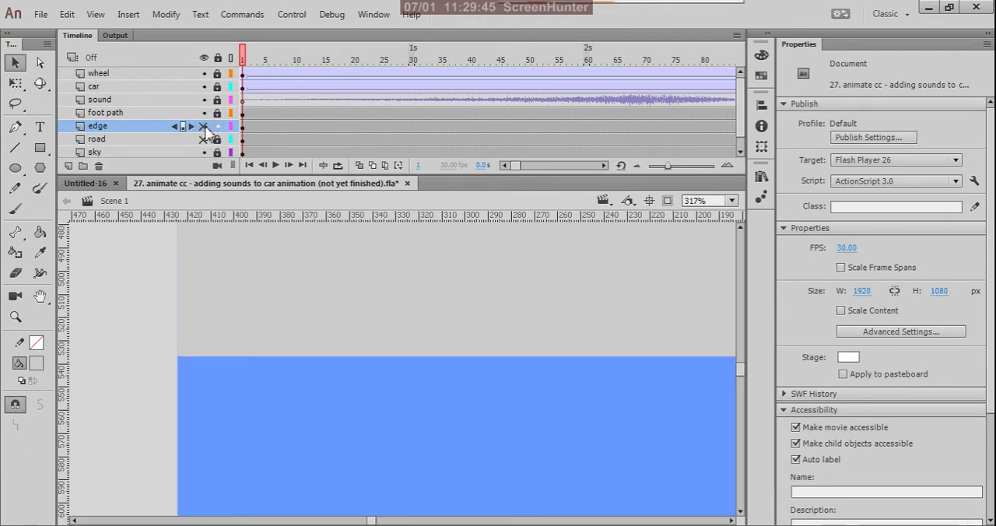
{"action": "left_click", "coordinate": [203, 126]}
{"action": "scroll", "coordinate": [239, 351], "scroll_direction": "down", "scroll_amount": 5}
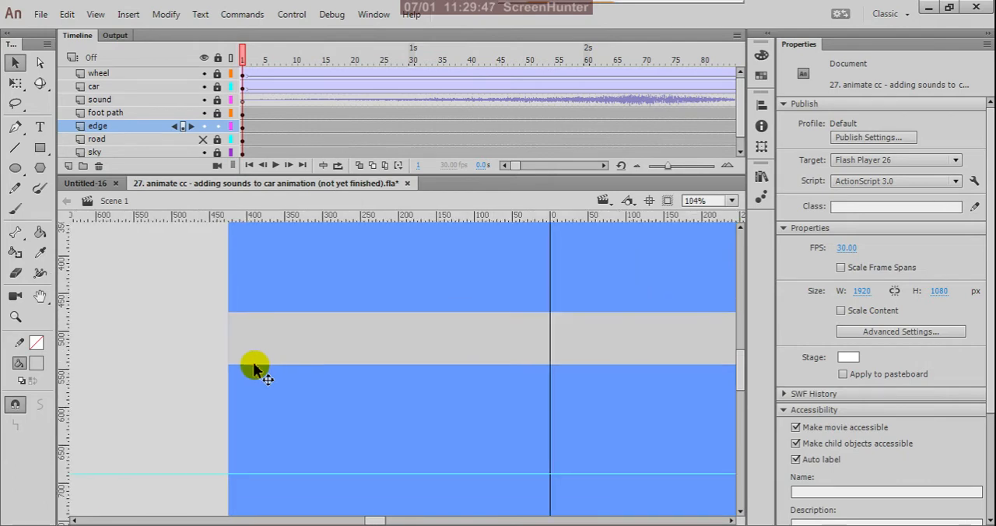
{"action": "left_click", "coordinate": [203, 140]}
{"action": "left_click", "coordinate": [205, 140]}
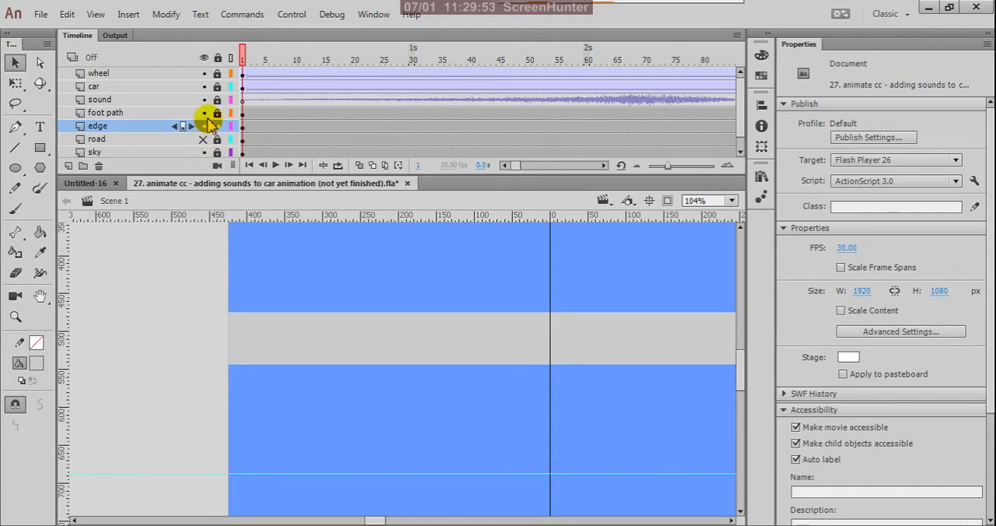
{"action": "left_click", "coordinate": [203, 113]}
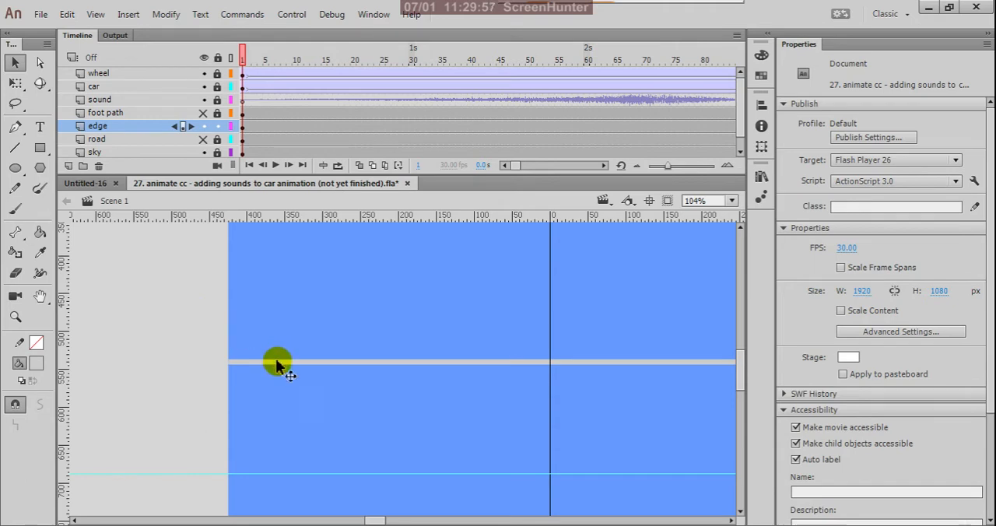
- Draw a strokeless #FFCC00 rectangle about 38 px wide over the full height of the thin strip, starting at its left end
{"action": "scroll", "coordinate": [278, 362], "scroll_direction": "up", "scroll_amount": 3}
{"action": "scroll", "coordinate": [249, 361], "scroll_direction": "down", "scroll_amount": 5}
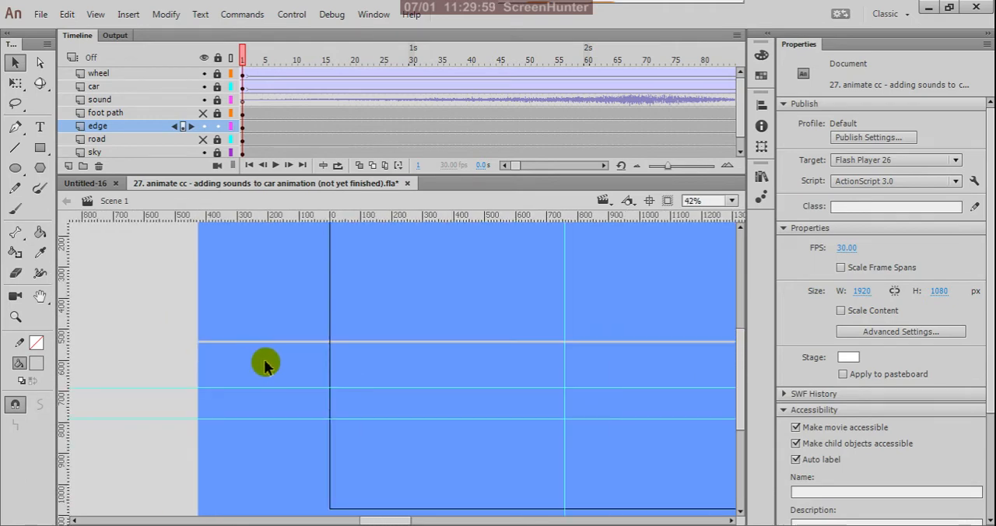
{"action": "scroll", "coordinate": [342, 380], "scroll_direction": "down", "scroll_amount": 2}
{"action": "scroll", "coordinate": [194, 351], "scroll_direction": "up", "scroll_amount": 5}
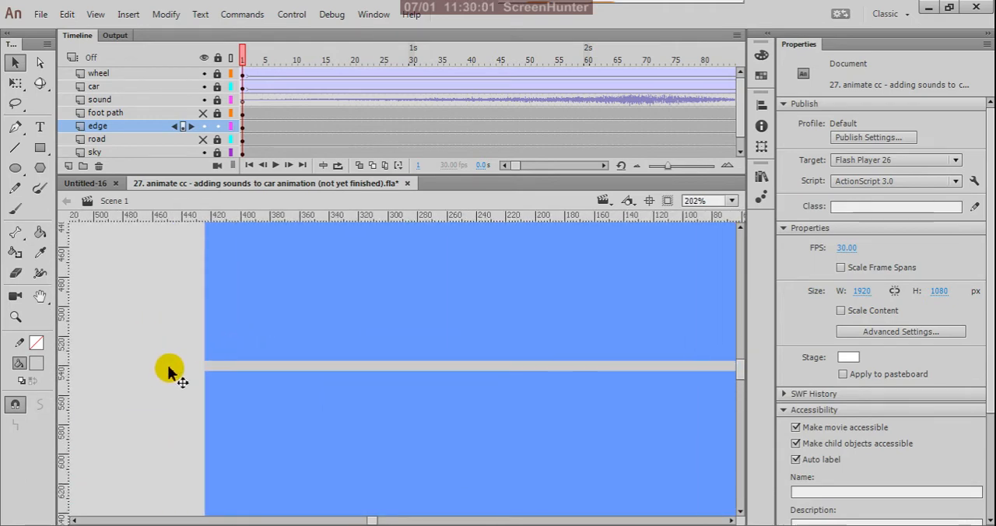
{"action": "scroll", "coordinate": [170, 371], "scroll_direction": "up", "scroll_amount": 2}
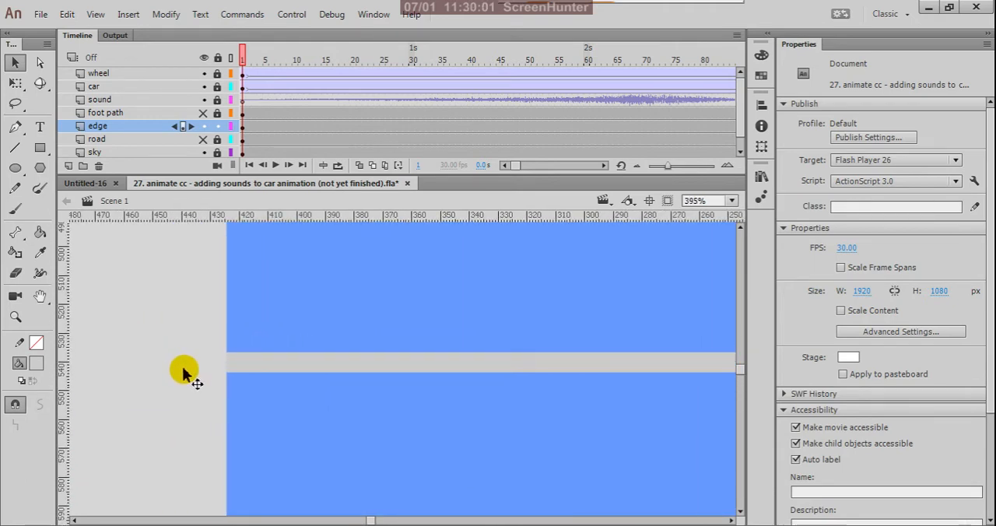
{"action": "left_click", "coordinate": [43, 150]}
{"action": "scroll", "coordinate": [233, 359], "scroll_direction": "up", "scroll_amount": 2}
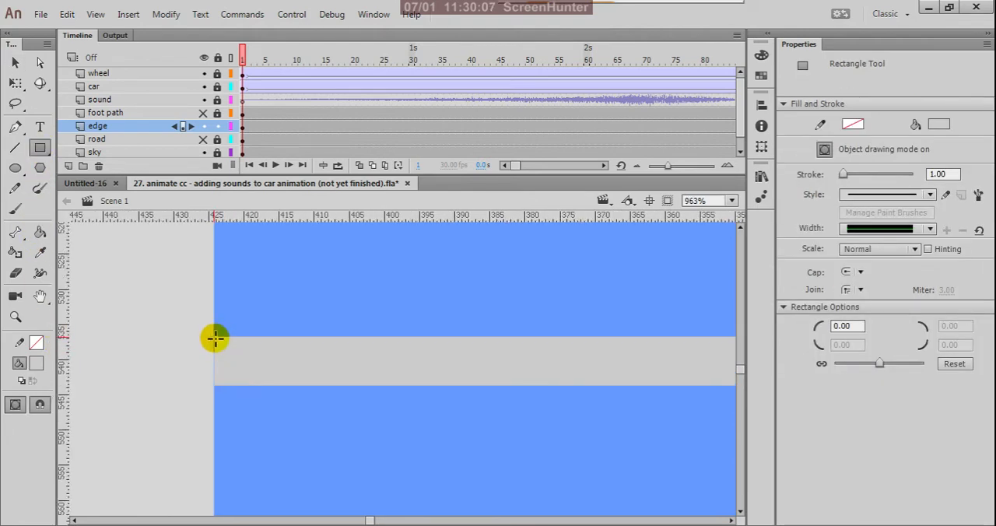
{"action": "left_click", "coordinate": [36, 364]}
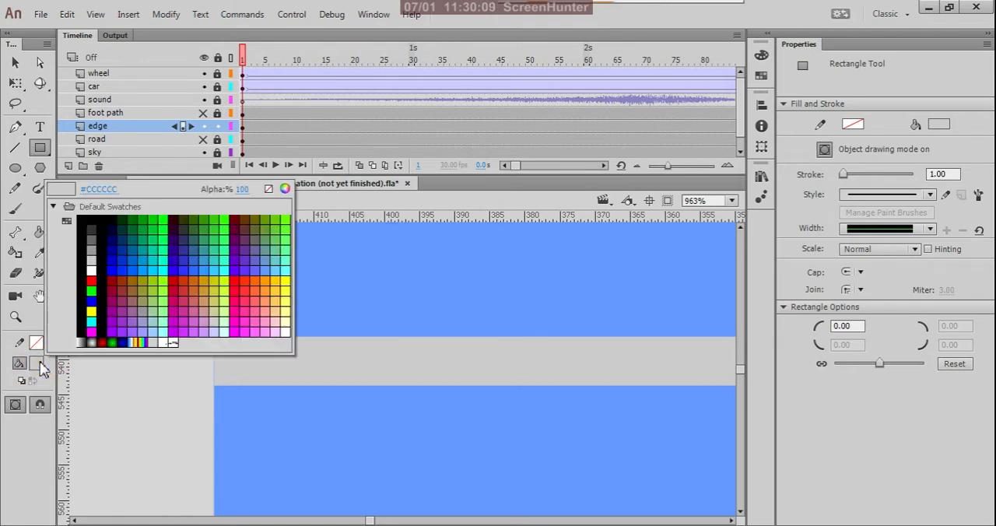
{"action": "left_click", "coordinate": [285, 279]}
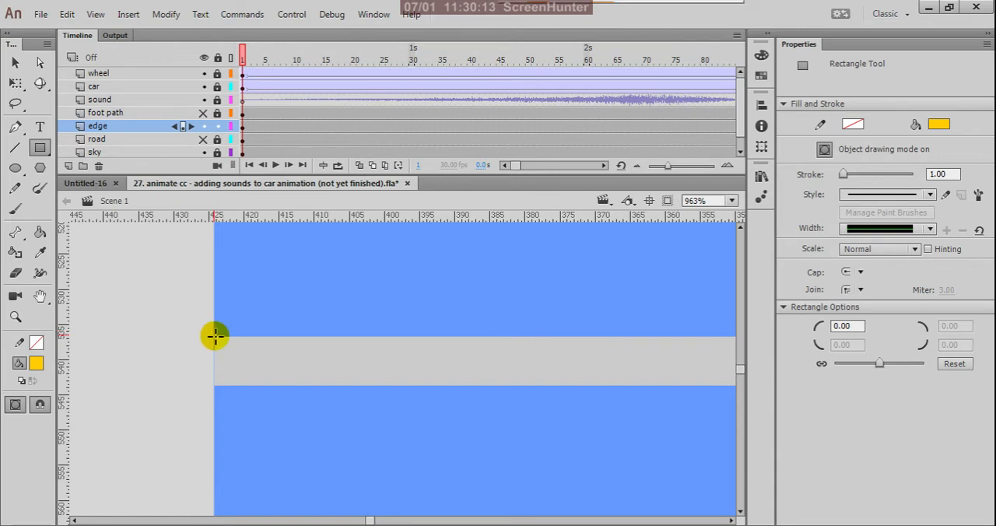
{"action": "left_click_drag", "start_coordinate": [215, 337], "coordinate": [442, 380]}
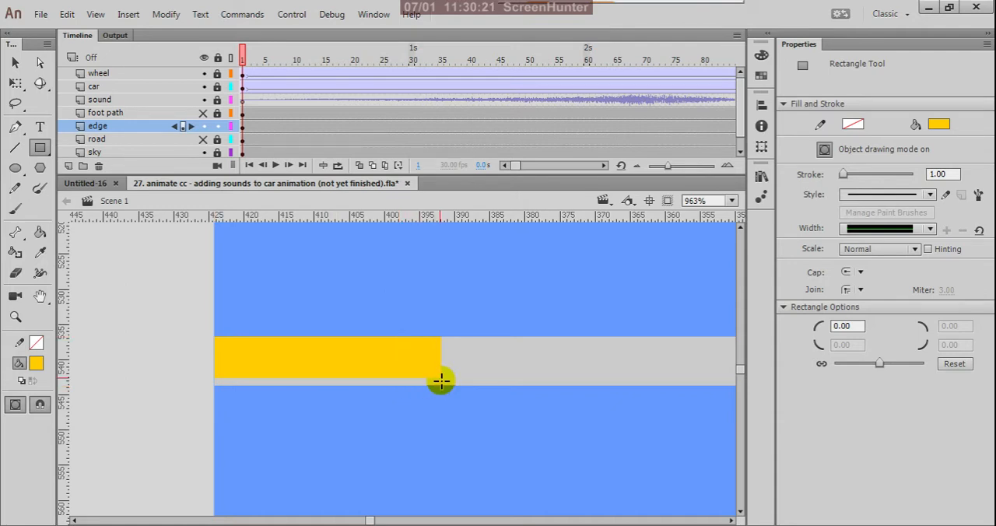
{"action": "key", "text": "ctrl+z"}
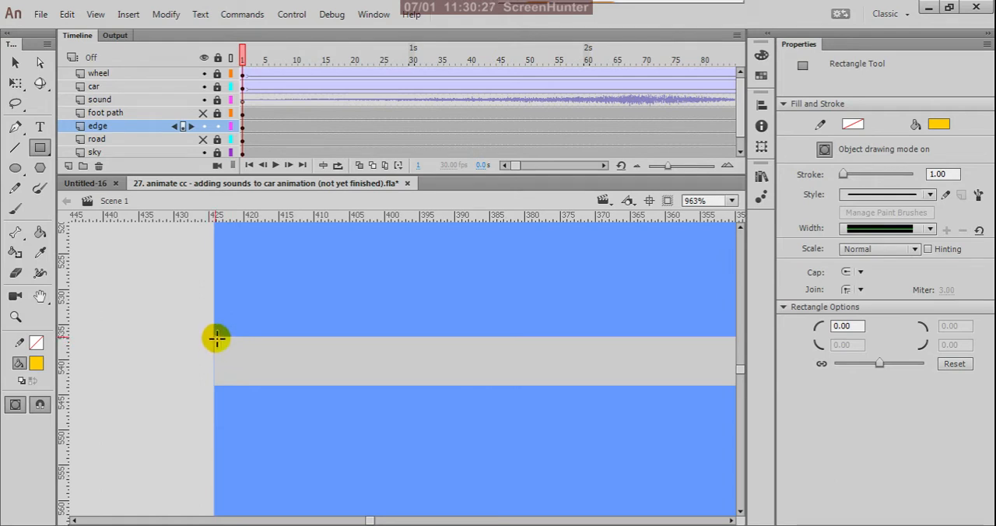
{"action": "left_click_drag", "start_coordinate": [215, 338], "coordinate": [481, 393]}
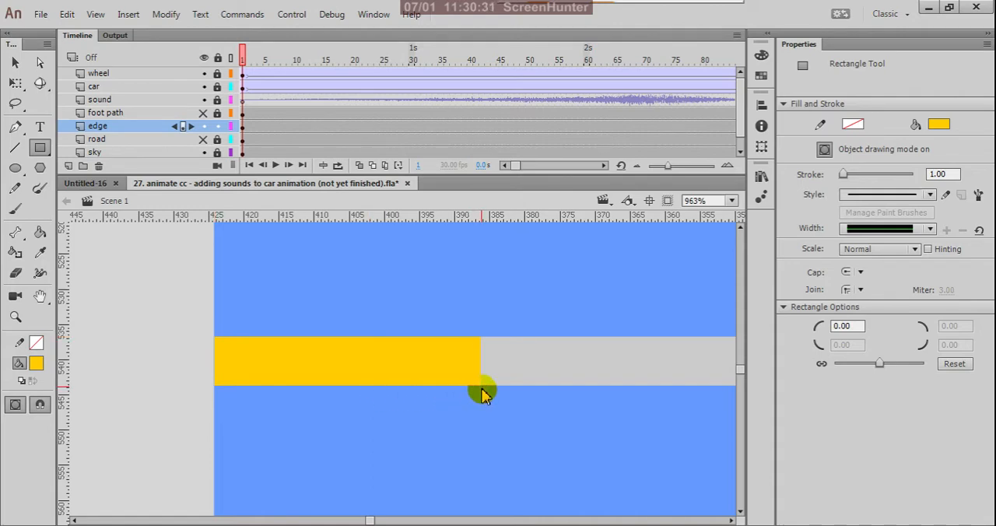
- Move the yellow block's transformation point to its left edge and stretch the block along the strip to about 84 px wide
{"action": "scroll", "coordinate": [384, 375], "scroll_direction": "down", "scroll_amount": 10}
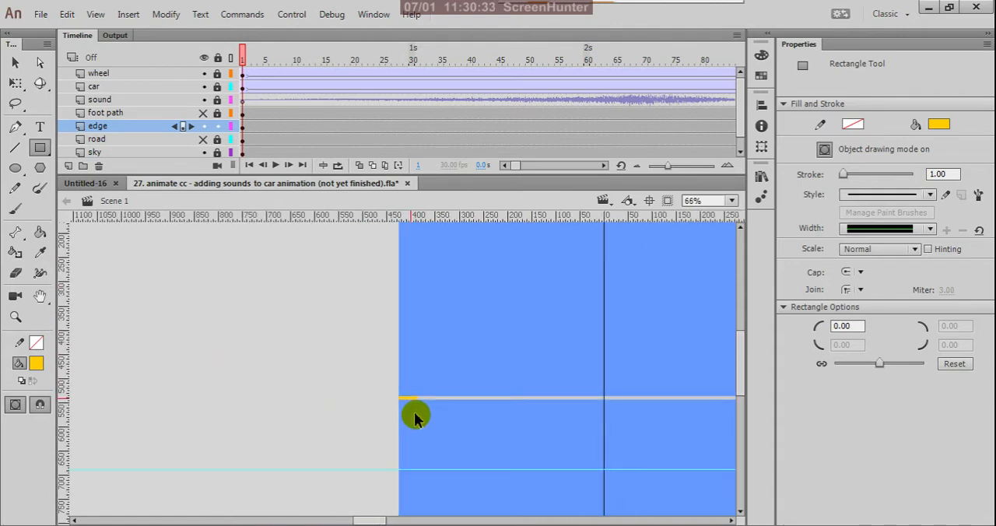
{"action": "scroll", "coordinate": [429, 417], "scroll_direction": "up", "scroll_amount": 10}
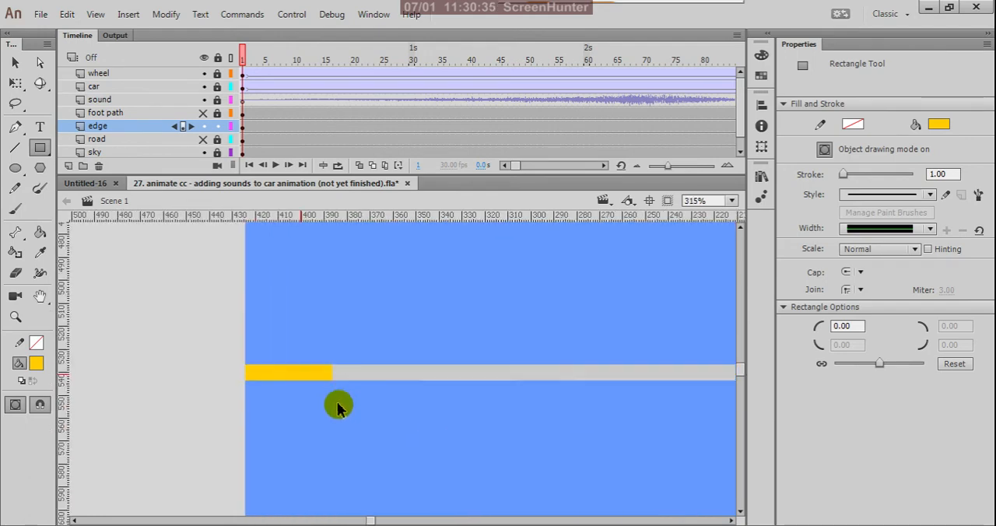
{"action": "key", "text": "q"}
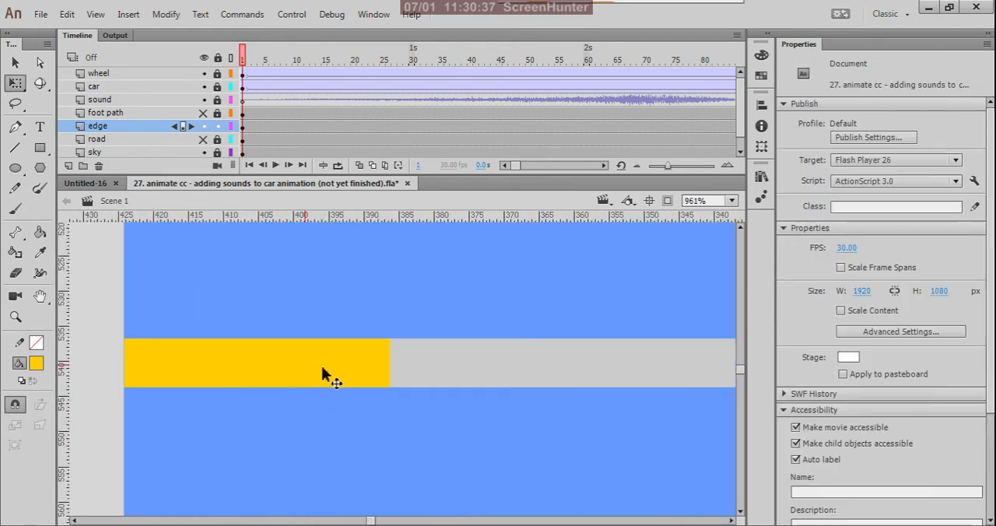
{"action": "left_click", "coordinate": [330, 362]}
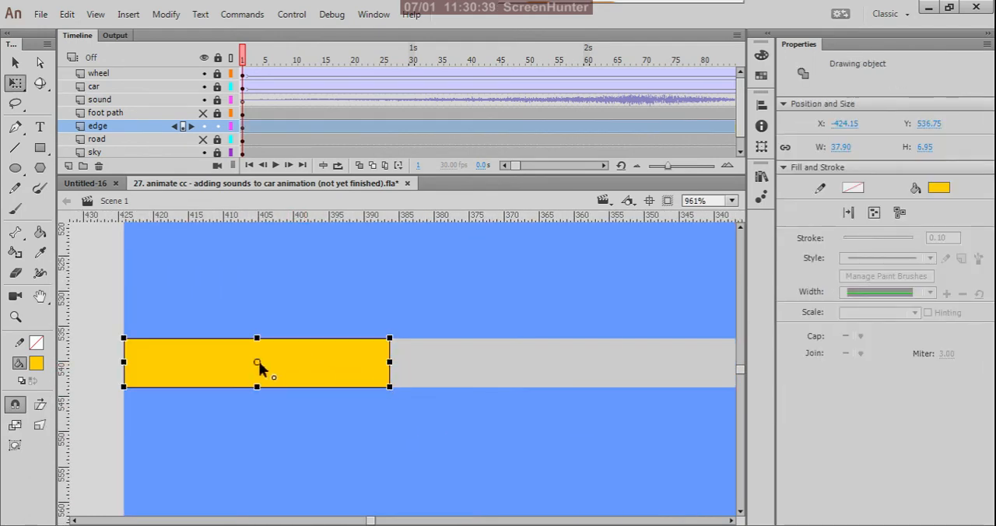
{"action": "left_click_drag", "start_coordinate": [257, 363], "coordinate": [124, 363]}
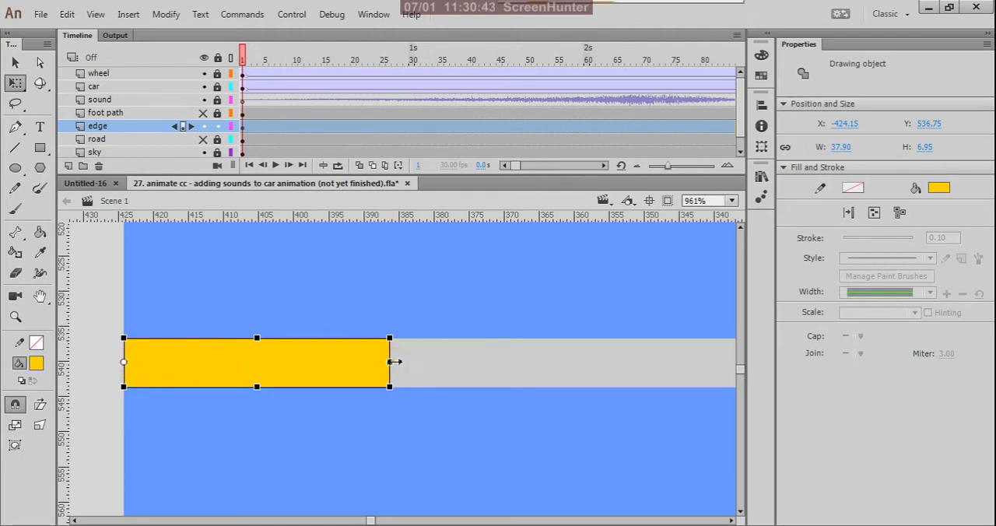
{"action": "left_click_drag", "start_coordinate": [390, 363], "coordinate": [711, 365]}
{"action": "key", "text": "v"}
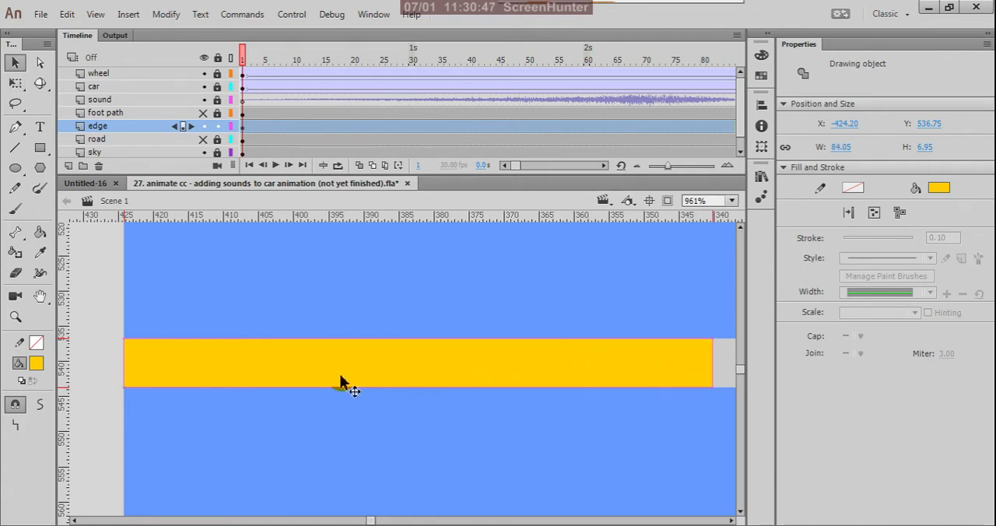
- Duplicate the yellow block directly after the original along the strip and fill the copy with dark gray
{"action": "scroll", "coordinate": [340, 377], "scroll_direction": "down", "scroll_amount": 6}
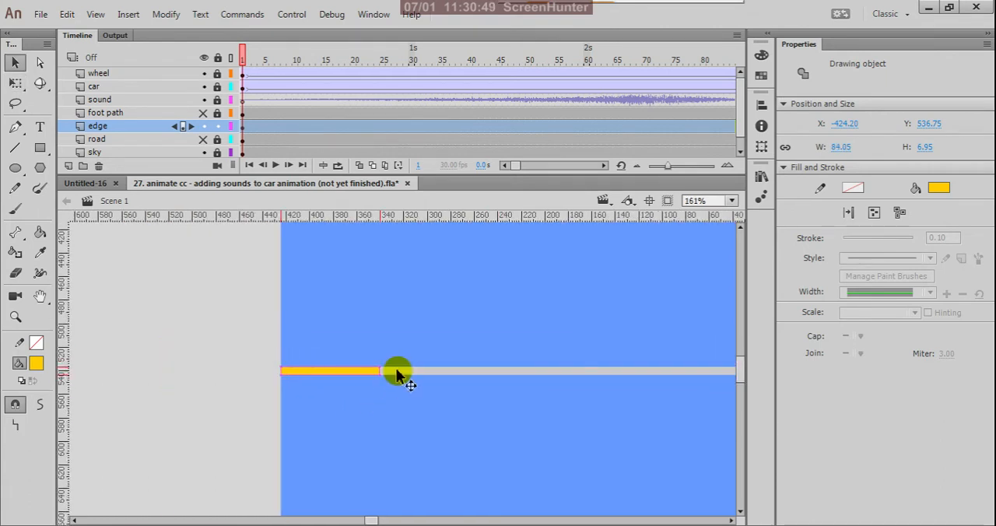
{"action": "scroll", "coordinate": [396, 375], "scroll_direction": "up", "scroll_amount": 2}
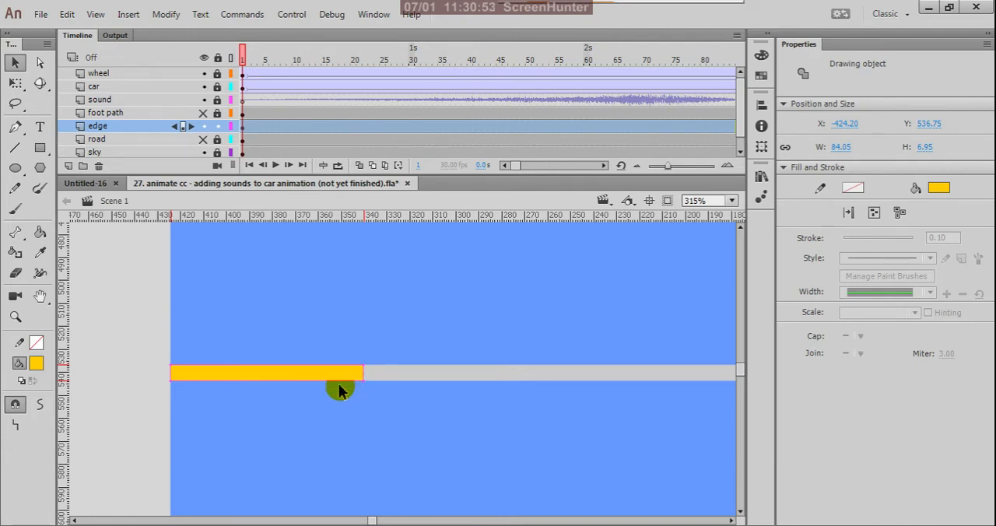
{"action": "mouse_move", "coordinate": [279, 375]}
{"action": "left_mouse_down"}
{"action": "mouse_move", "coordinate": [436, 368]}
{"action": "mouse_move", "coordinate": [474, 379]}
{"action": "mouse_move", "coordinate": [469, 372]}
{"action": "left_mouse_up"}
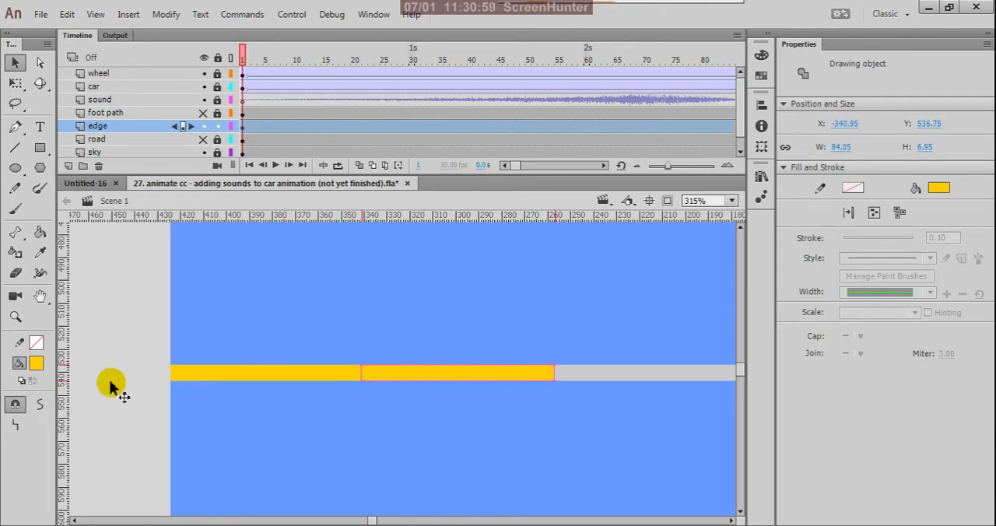
{"action": "left_click", "coordinate": [36, 364]}
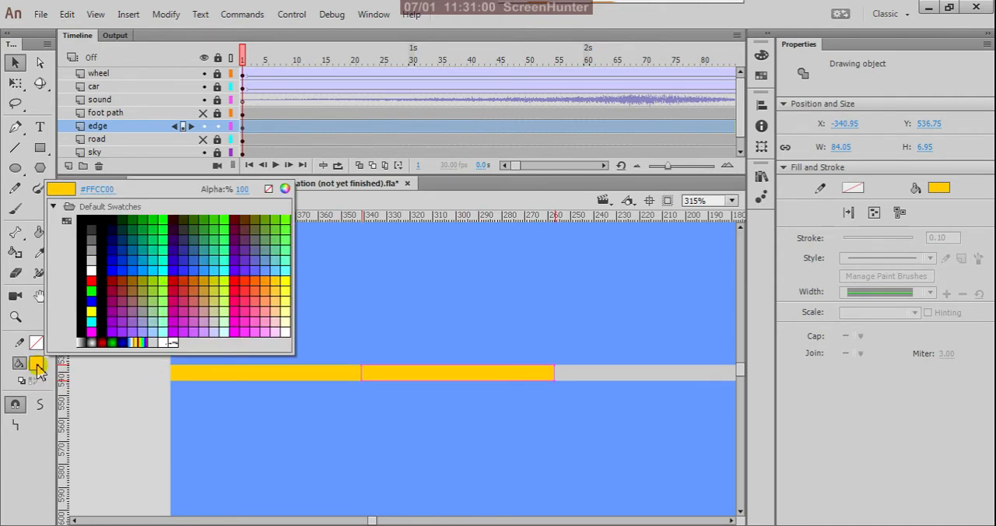
{"action": "left_click", "coordinate": [91, 230]}
{"action": "left_click", "coordinate": [216, 394]}
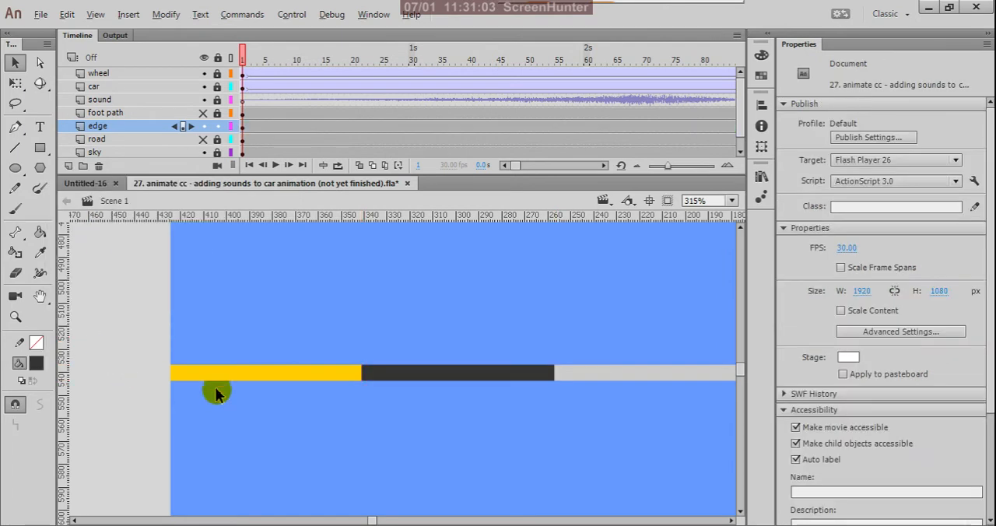
- Duplicate the yellow and dark gray pair and align the copy flush with the strip, directly after the first pair
{"action": "scroll", "coordinate": [261, 407], "scroll_direction": "down", "scroll_amount": 3}
{"action": "scroll", "coordinate": [335, 506], "scroll_direction": "down", "scroll_amount": 4, "text": "ctrl"}
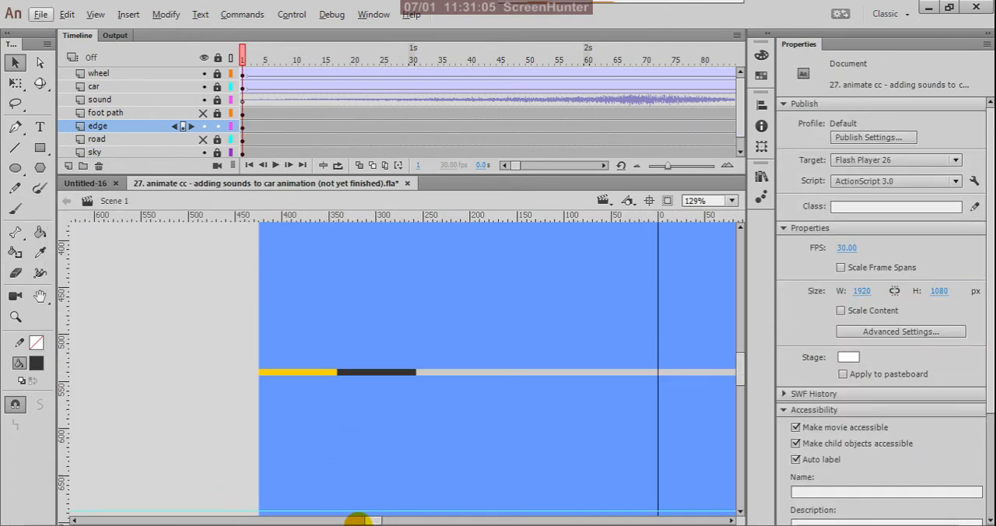
{"action": "scroll", "coordinate": [369, 383], "scroll_direction": "up", "scroll_amount": 3, "text": "ctrl"}
{"action": "left_click", "coordinate": [281, 368]}
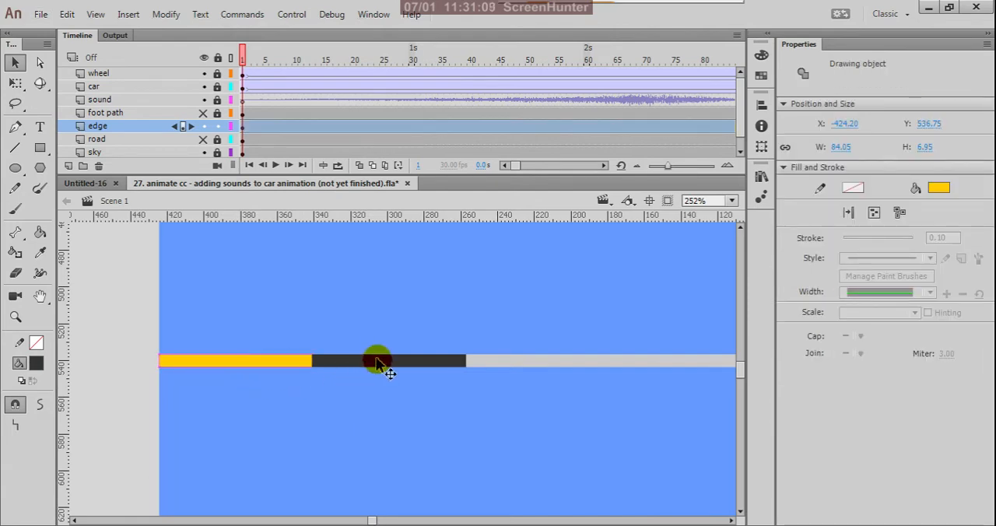
{"action": "left_click", "coordinate": [377, 362], "text": "shift"}
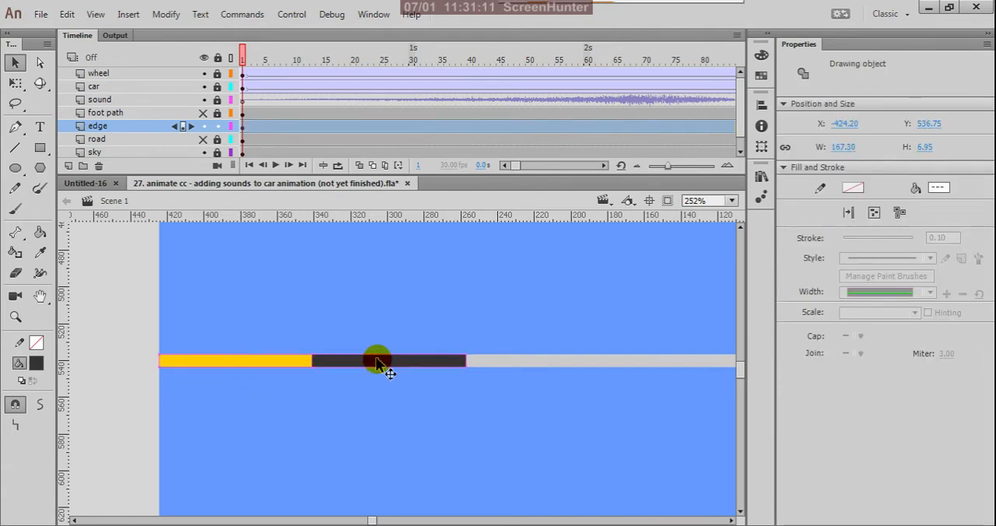
{"action": "scroll", "coordinate": [234, 438], "scroll_direction": "down", "scroll_amount": 2}
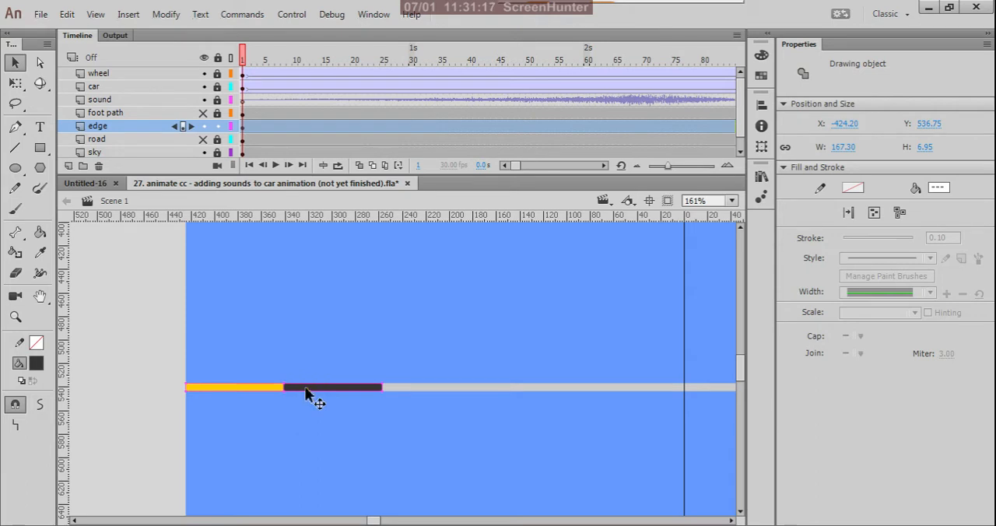
{"action": "left_click_drag", "start_coordinate": [316, 400], "coordinate": [502, 391]}
{"action": "scroll", "coordinate": [403, 388], "scroll_direction": "up", "scroll_amount": 7}
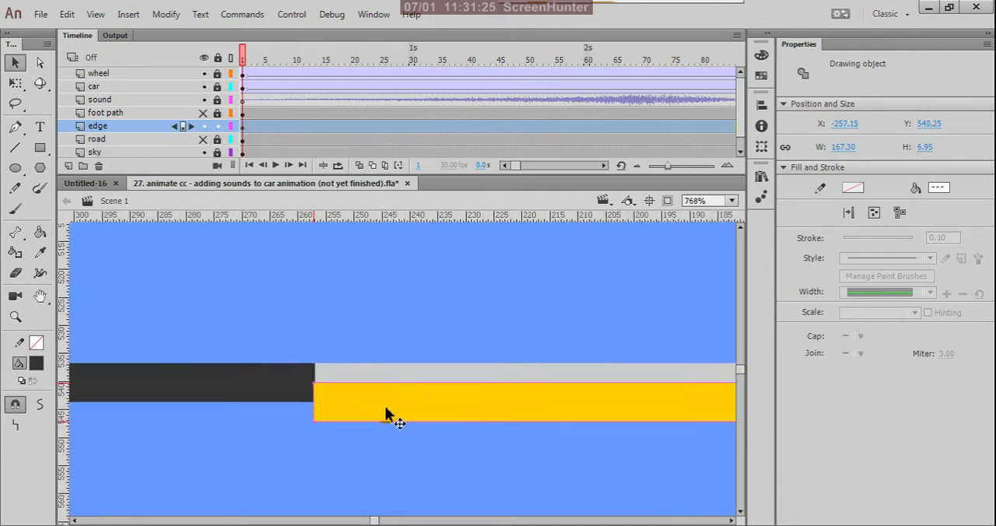
{"action": "scroll", "coordinate": [386, 414], "scroll_direction": "up", "scroll_amount": 2}
{"action": "left_click_drag", "start_coordinate": [339, 399], "coordinate": [343, 369]}
{"action": "left_click", "coordinate": [283, 436]}
{"action": "scroll", "coordinate": [477, 417], "scroll_direction": "down", "scroll_amount": 10}
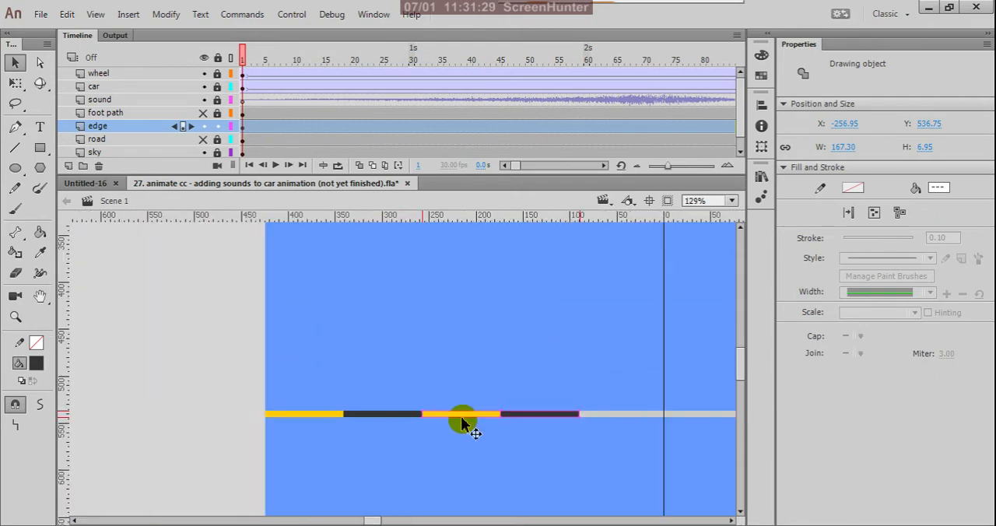
- Duplicate all four yellow and dark gray blocks and align the copy on the strip, directly after the last dark block
{"action": "scroll", "coordinate": [368, 420], "scroll_direction": "up", "scroll_amount": 2}
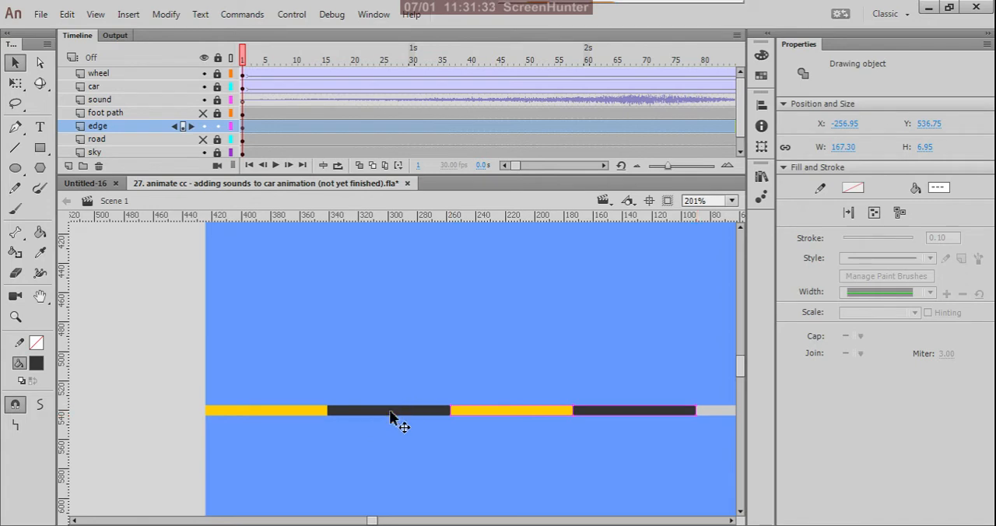
{"action": "left_click", "coordinate": [389, 413], "text": "shift"}
{"action": "left_click", "coordinate": [309, 410], "text": "shift"}
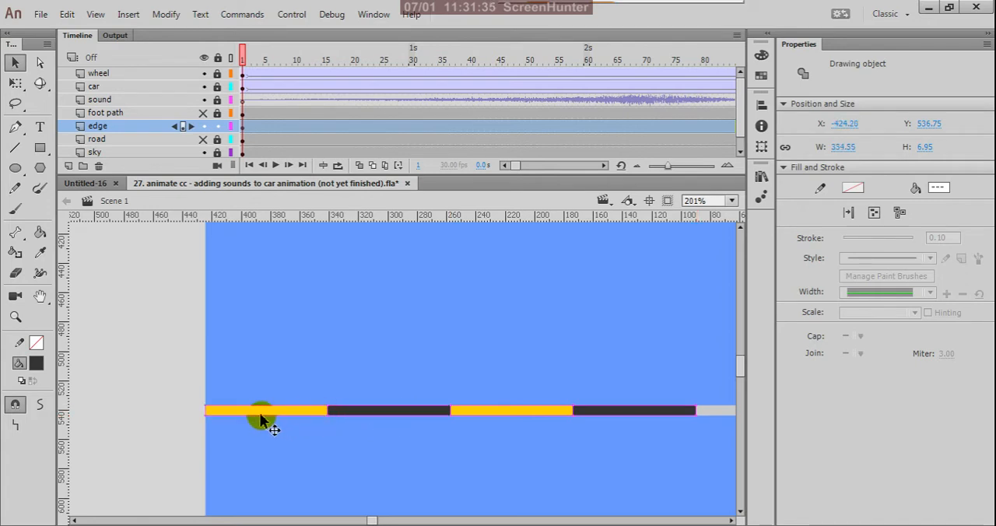
{"action": "scroll", "coordinate": [253, 419], "scroll_direction": "down", "scroll_amount": 3}
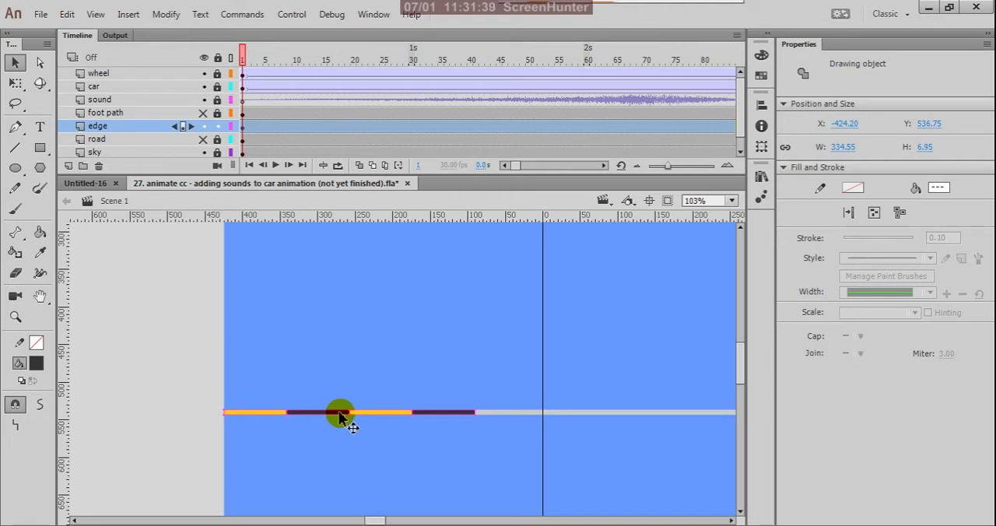
{"action": "left_click_drag", "start_coordinate": [339, 412], "coordinate": [596, 410]}
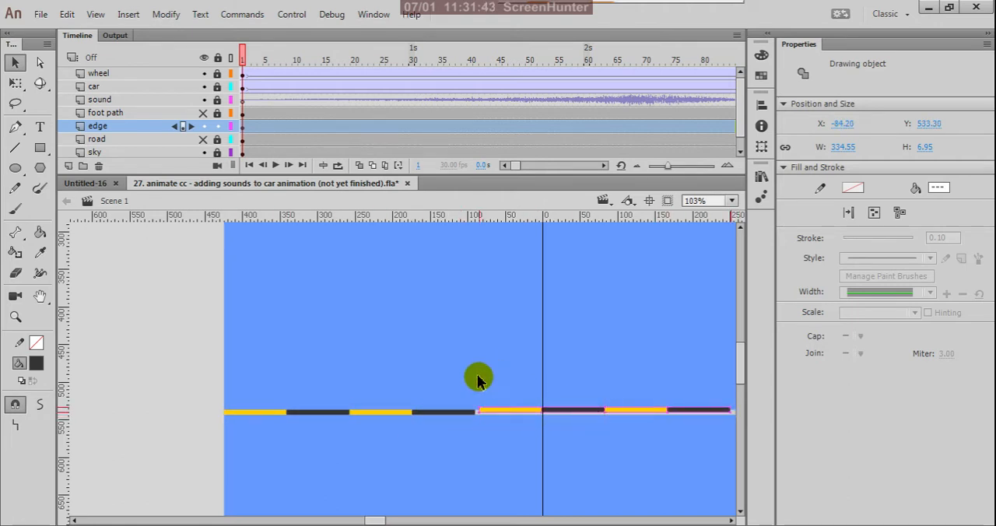
{"action": "scroll", "coordinate": [478, 379], "scroll_direction": "up", "scroll_amount": 8}
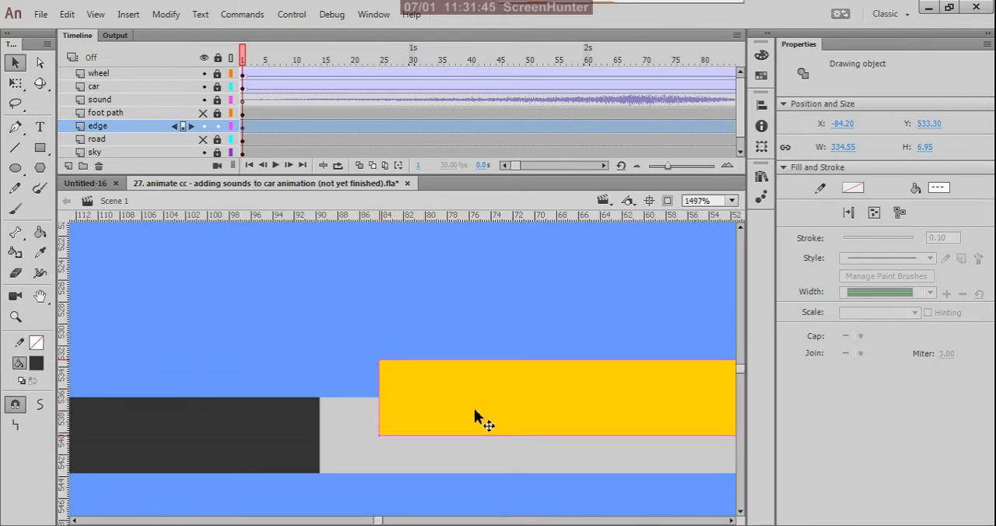
{"action": "left_click_drag", "start_coordinate": [475, 410], "coordinate": [414, 446]}
{"action": "scroll", "coordinate": [349, 460], "scroll_direction": "up", "scroll_amount": 3}
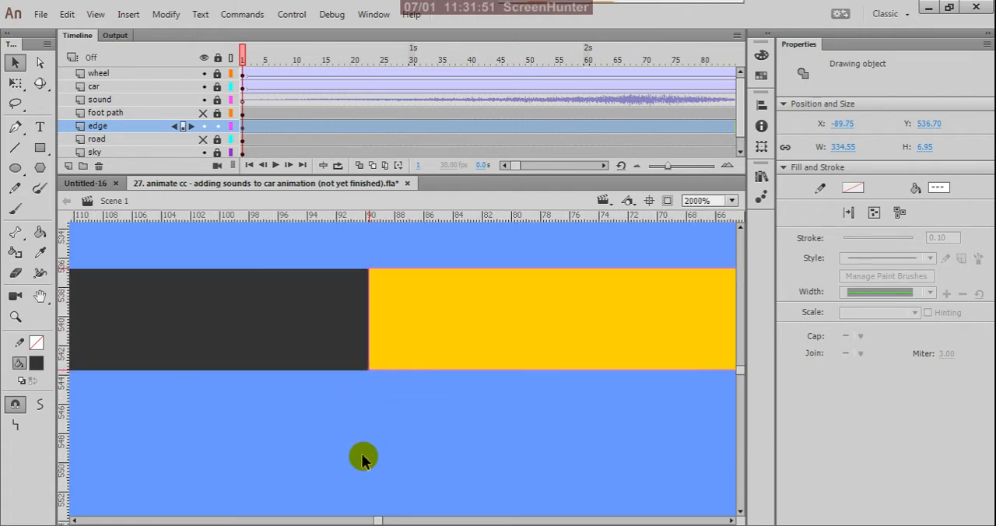
{"action": "scroll", "coordinate": [363, 459], "scroll_direction": "down", "scroll_amount": 10}
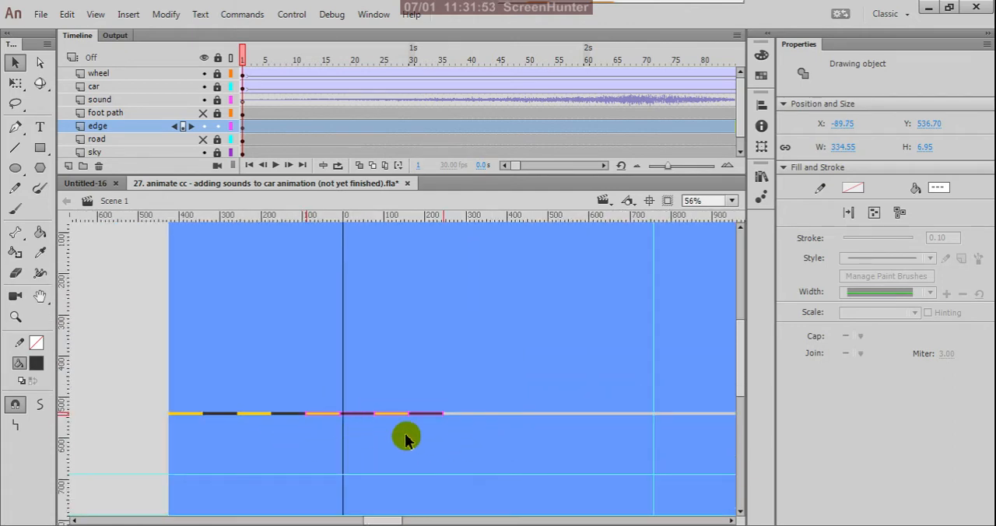
{"action": "scroll", "coordinate": [265, 428], "scroll_direction": "up", "scroll_amount": 4}
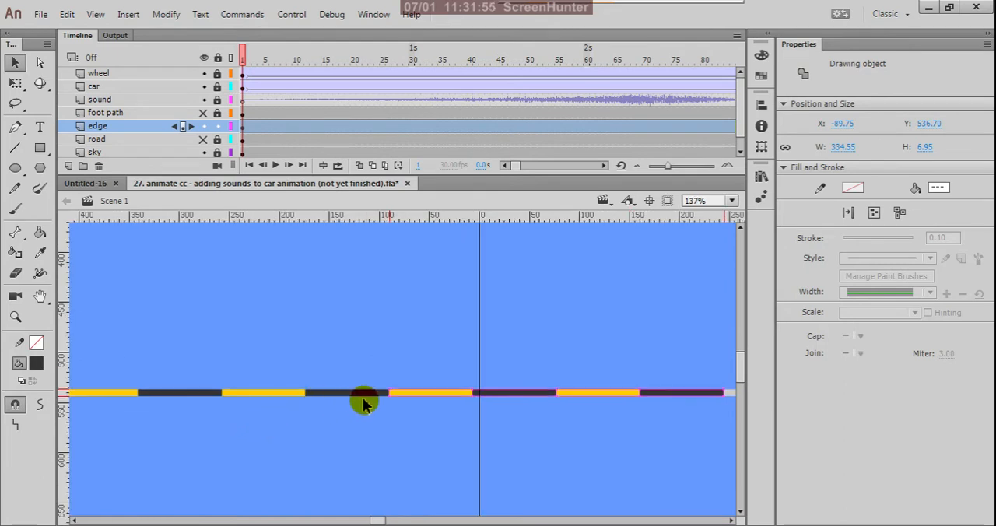
{"action": "scroll", "coordinate": [455, 408], "scroll_direction": "down", "scroll_amount": 2}
{"action": "scroll", "coordinate": [351, 409], "scroll_direction": "up", "scroll_amount": 2}
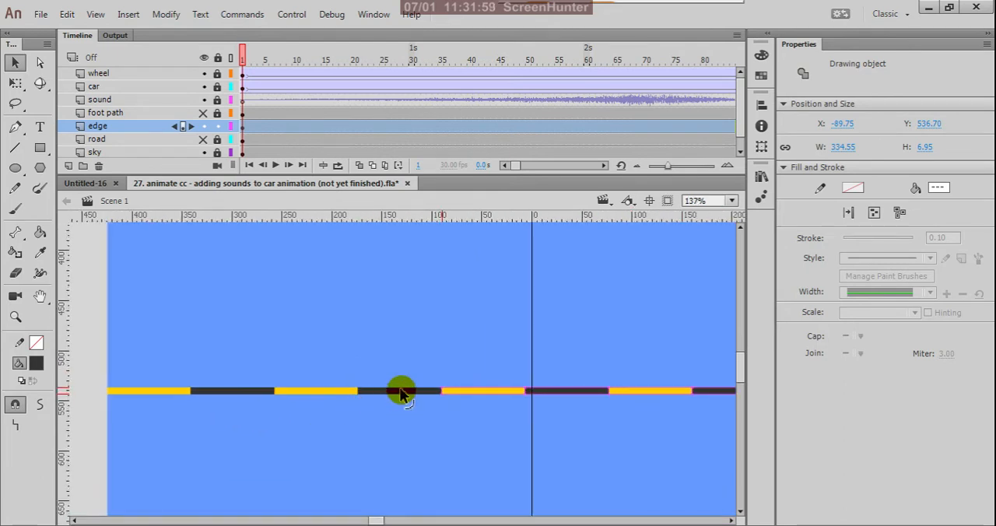
- Select all eight yellow and dark gray blocks, duplicate them and align the copy flush on the strip, directly after the last dark block
{"action": "left_click", "coordinate": [402, 393], "text": "shift"}
{"action": "left_click", "coordinate": [340, 393], "text": "shift"}
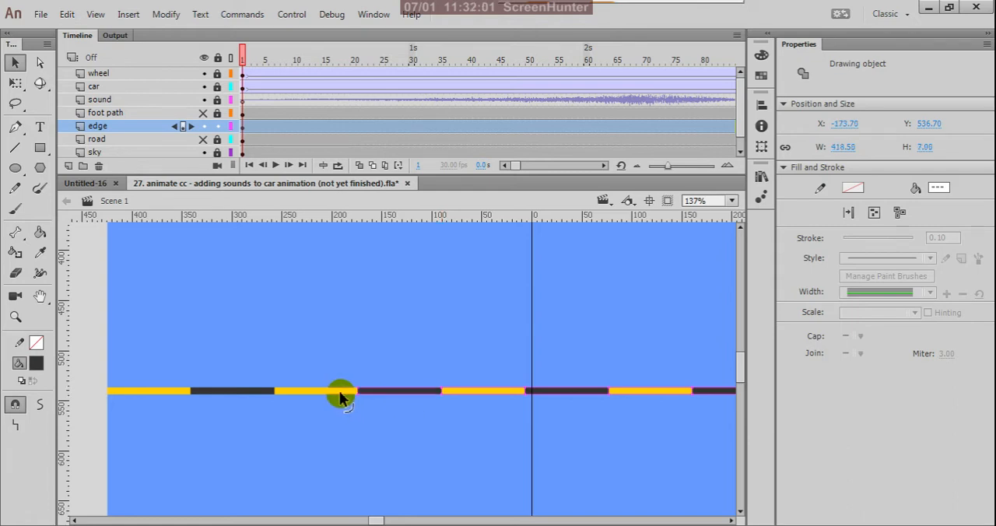
{"action": "left_click", "coordinate": [258, 393], "text": "shift"}
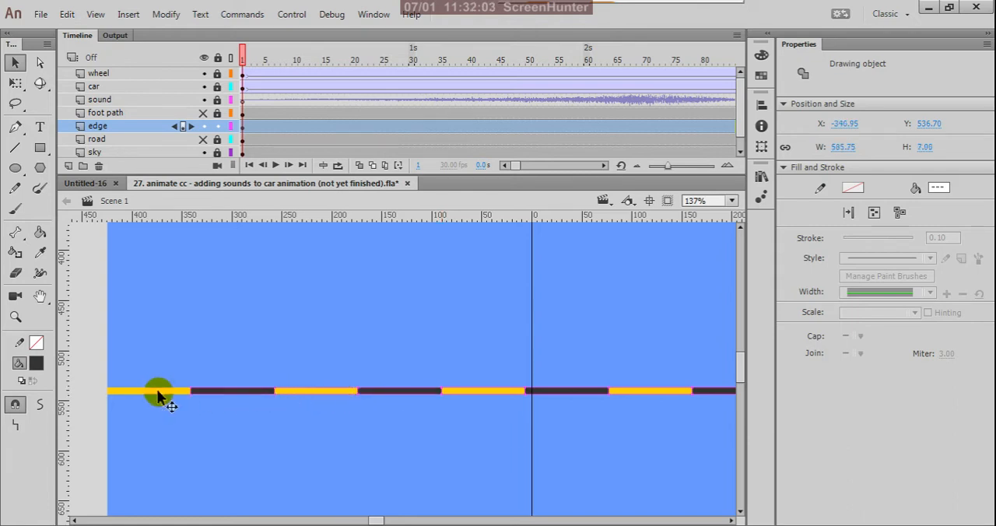
{"action": "left_click", "coordinate": [157, 395], "text": "shift"}
{"action": "scroll", "coordinate": [159, 397], "scroll_direction": "down", "scroll_amount": 3, "text": "ctrl"}
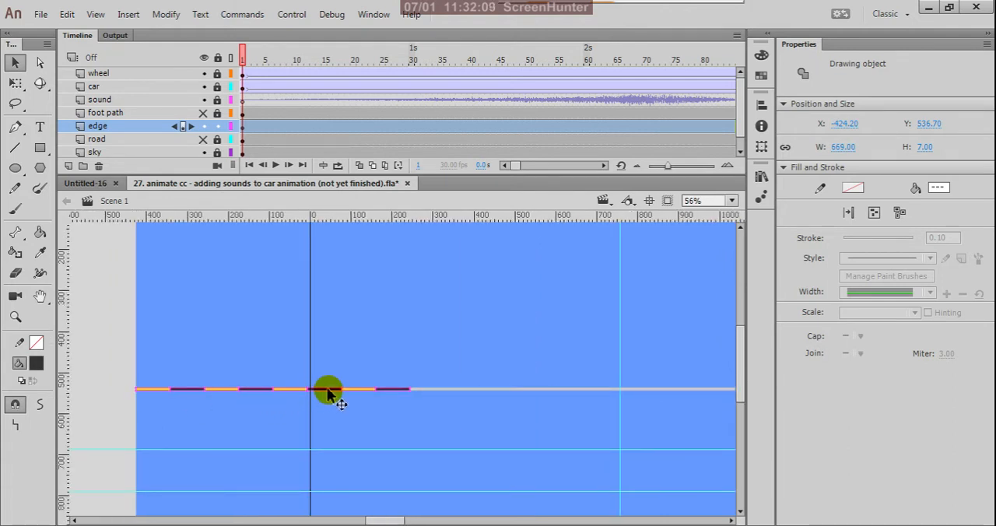
{"action": "left_click_drag", "start_coordinate": [329, 393], "coordinate": [609, 395]}
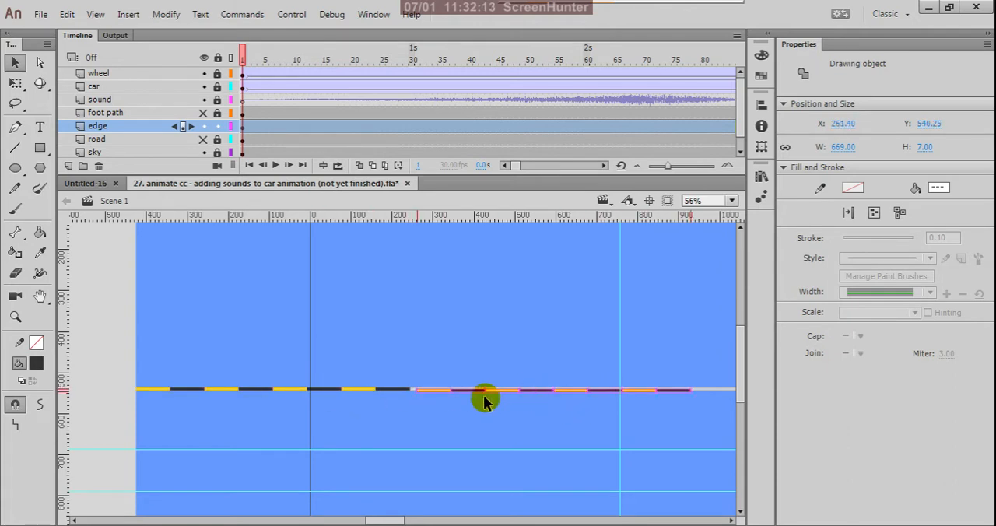
{"action": "scroll", "coordinate": [329, 371], "scroll_direction": "up", "scroll_amount": 5, "text": "ctrl"}
{"action": "scroll", "coordinate": [357, 406], "scroll_direction": "up", "scroll_amount": 2, "text": "ctrl"}
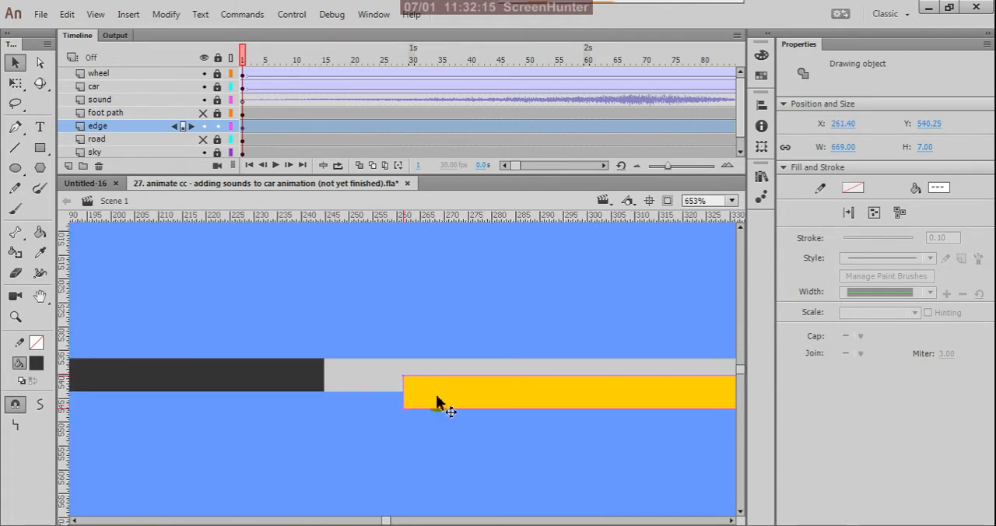
{"action": "left_click_drag", "start_coordinate": [436, 397], "coordinate": [355, 384]}
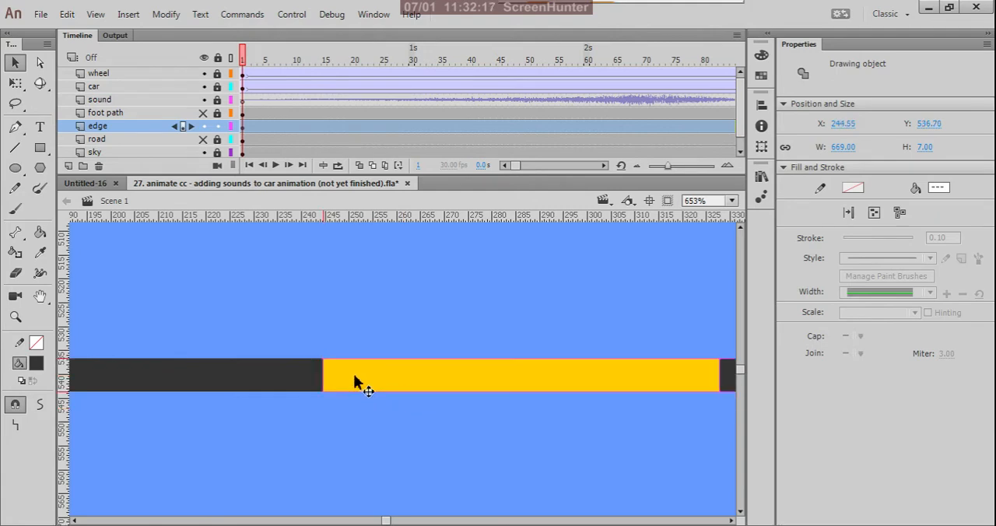
- Select all sixteen blocks, duplicate them and align the copy flush on the strip, directly after the last dark block
{"action": "scroll", "coordinate": [389, 400], "scroll_direction": "down", "scroll_amount": 2, "text": "ctrl"}
{"action": "scroll", "coordinate": [541, 413], "scroll_direction": "down", "scroll_amount": 7, "text": "ctrl"}
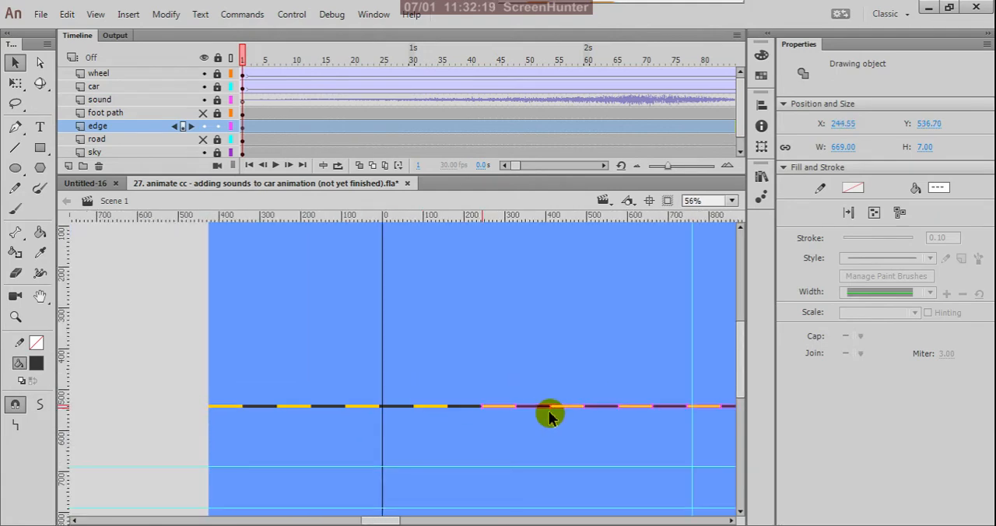
{"action": "scroll", "coordinate": [545, 418], "scroll_direction": "up", "scroll_amount": 5, "text": "ctrl"}
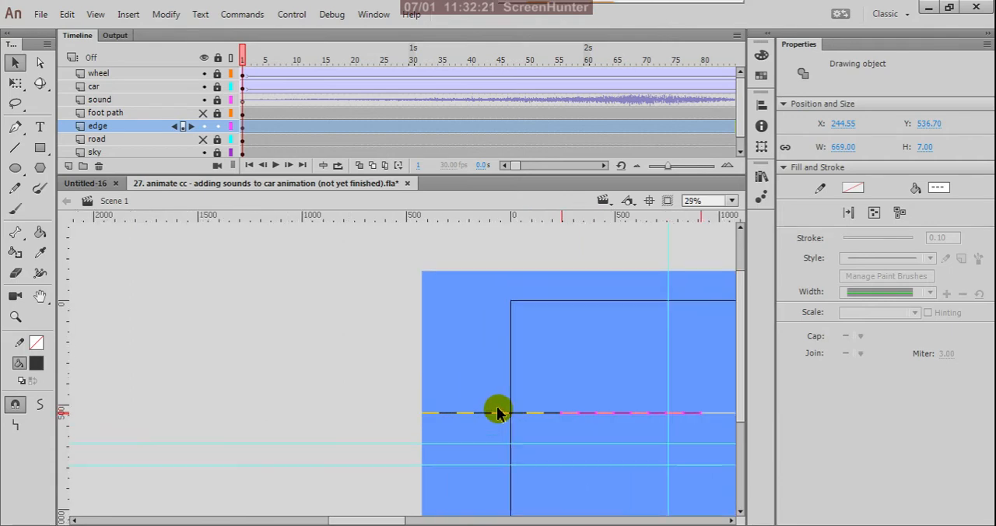
{"action": "scroll", "coordinate": [506, 422], "scroll_direction": "down", "scroll_amount": 1, "text": "ctrl"}
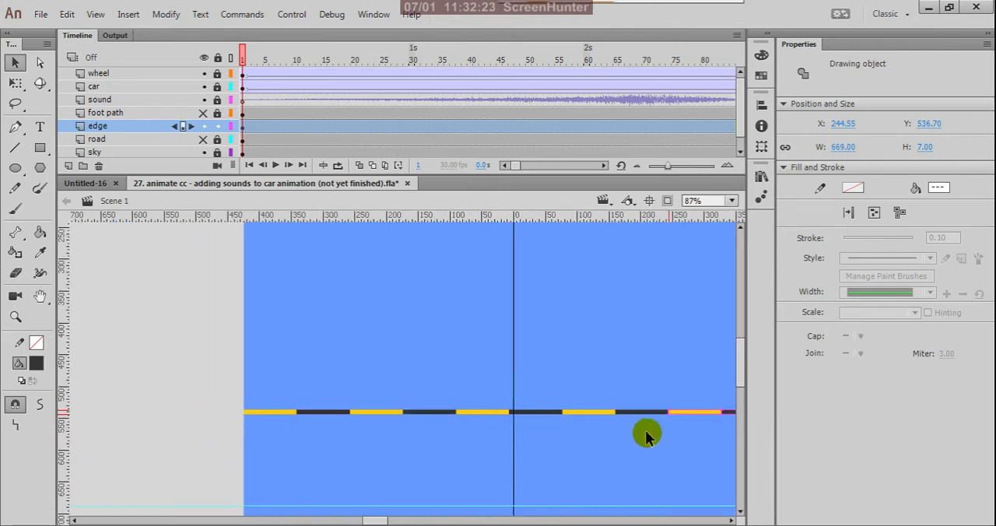
{"action": "scroll", "coordinate": [646, 431], "scroll_direction": "up", "scroll_amount": 2, "text": "ctrl"}
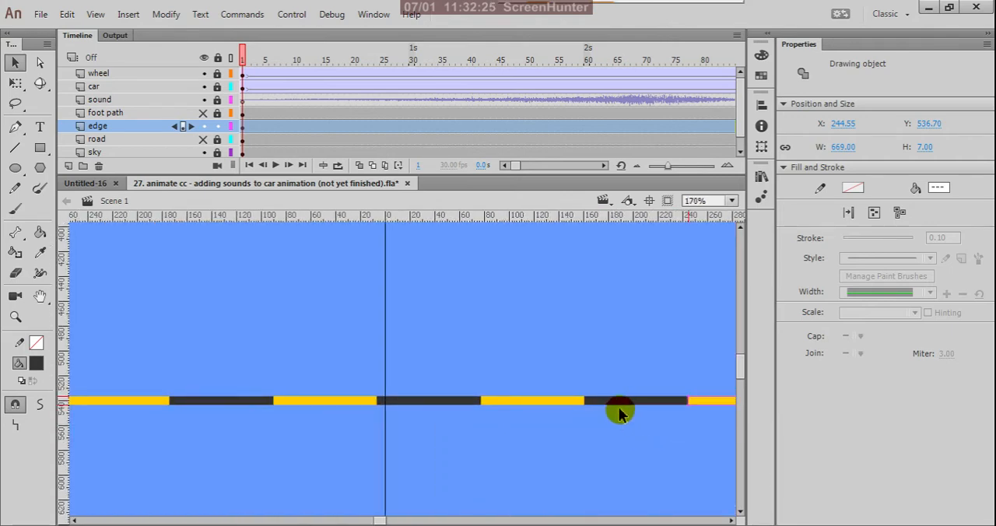
{"action": "left_click_drag", "start_coordinate": [624, 407], "coordinate": [490, 403]}
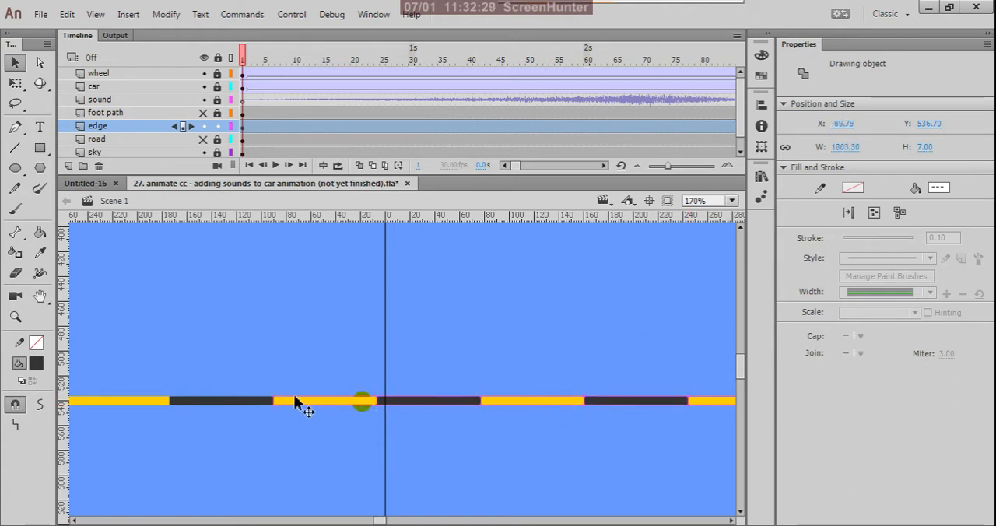
{"action": "left_click_drag", "start_coordinate": [244, 400], "coordinate": [147, 404]}
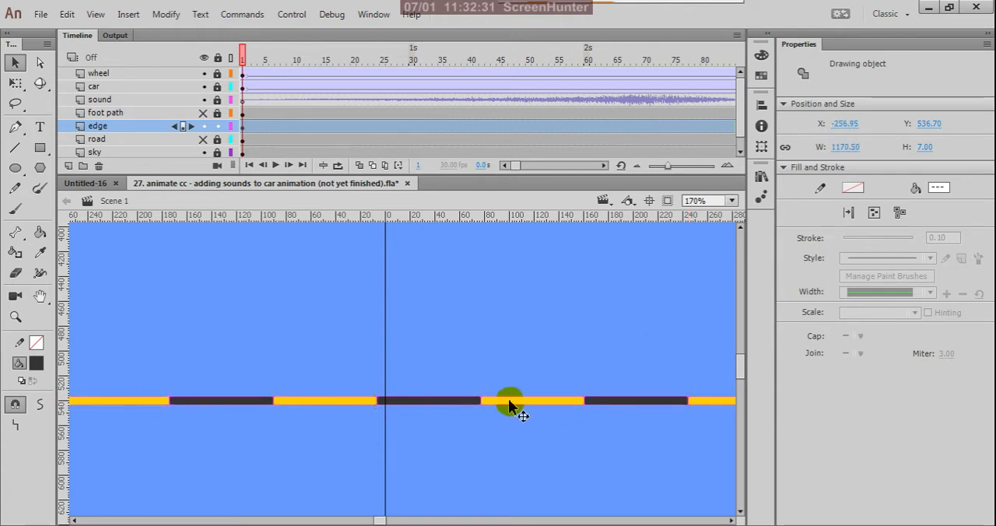
{"action": "scroll", "coordinate": [549, 394], "scroll_direction": "down", "scroll_amount": 2}
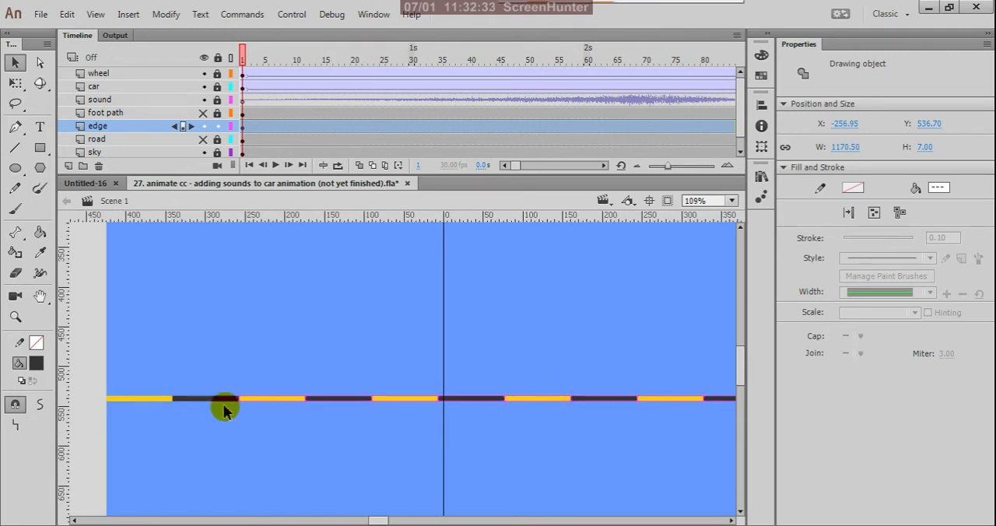
{"action": "scroll", "coordinate": [105, 397], "scroll_direction": "up", "scroll_amount": 2}
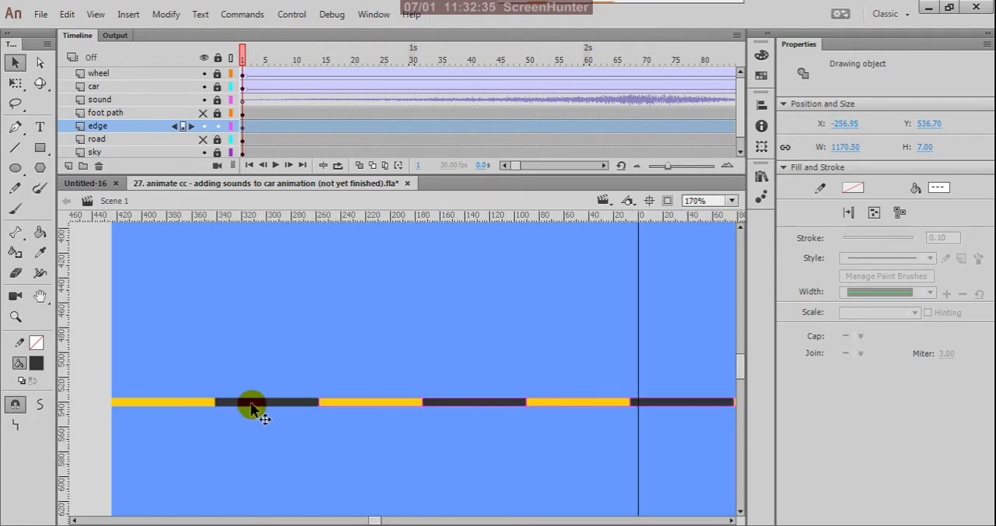
{"action": "left_click", "coordinate": [200, 404], "text": "shift"}
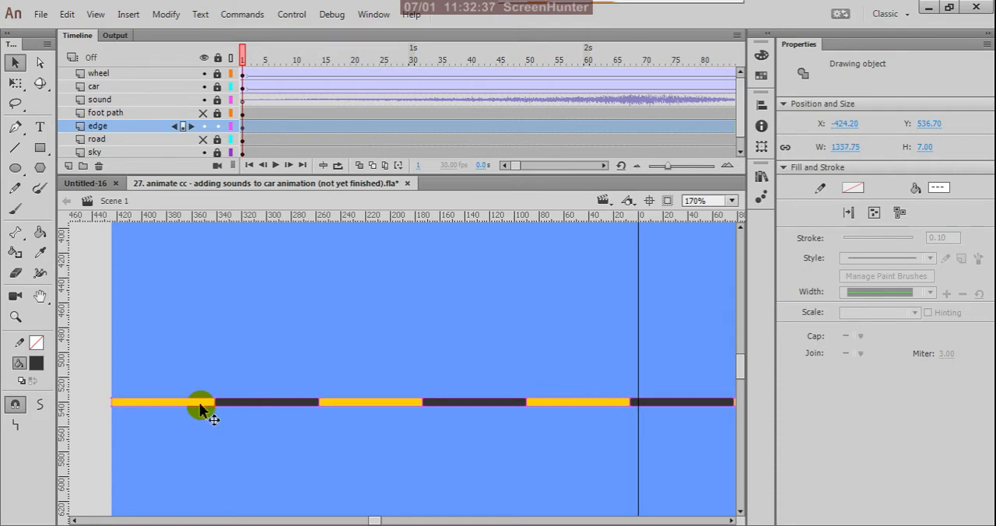
{"action": "scroll", "coordinate": [188, 414], "scroll_direction": "down", "scroll_amount": 4}
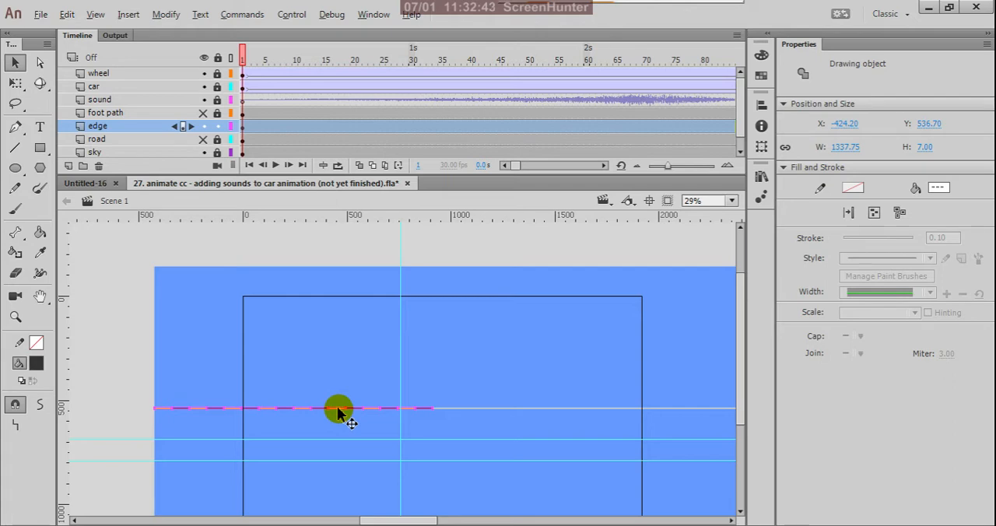
{"action": "left_click_drag", "start_coordinate": [338, 413], "coordinate": [613, 415]}
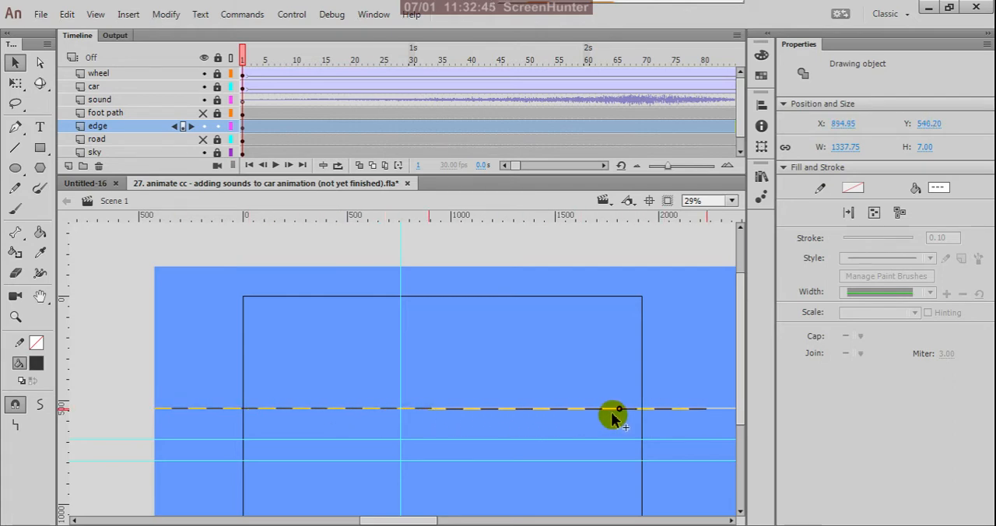
{"action": "scroll", "coordinate": [447, 408], "scroll_direction": "up", "scroll_amount": 5}
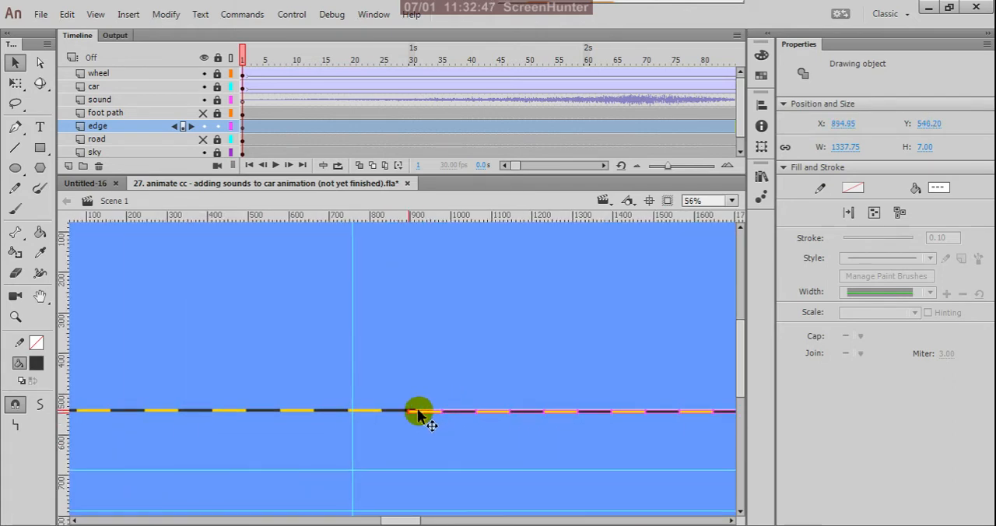
{"action": "scroll", "coordinate": [292, 414], "scroll_direction": "up", "scroll_amount": 2}
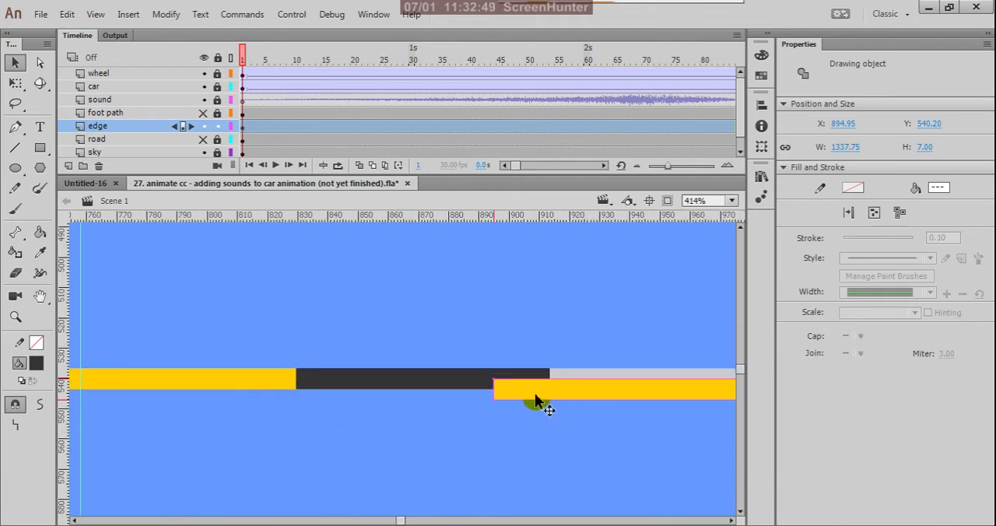
{"action": "left_click_drag", "start_coordinate": [535, 394], "coordinate": [597, 384]}
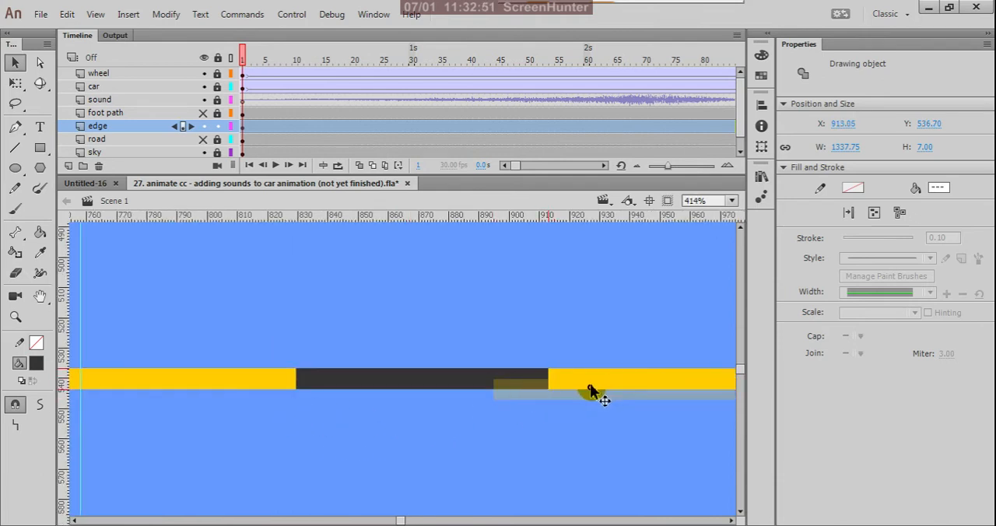
- Deselect the duplicated blocks and show the foot path and road layers again
{"action": "scroll", "coordinate": [369, 418], "scroll_direction": "down", "scroll_amount": 7}
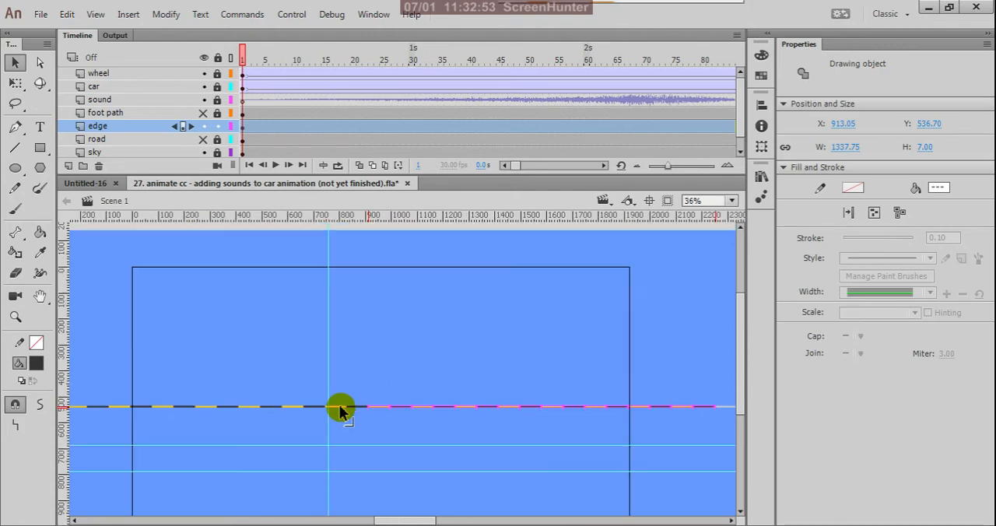
{"action": "scroll", "coordinate": [340, 410], "scroll_direction": "down", "scroll_amount": 1}
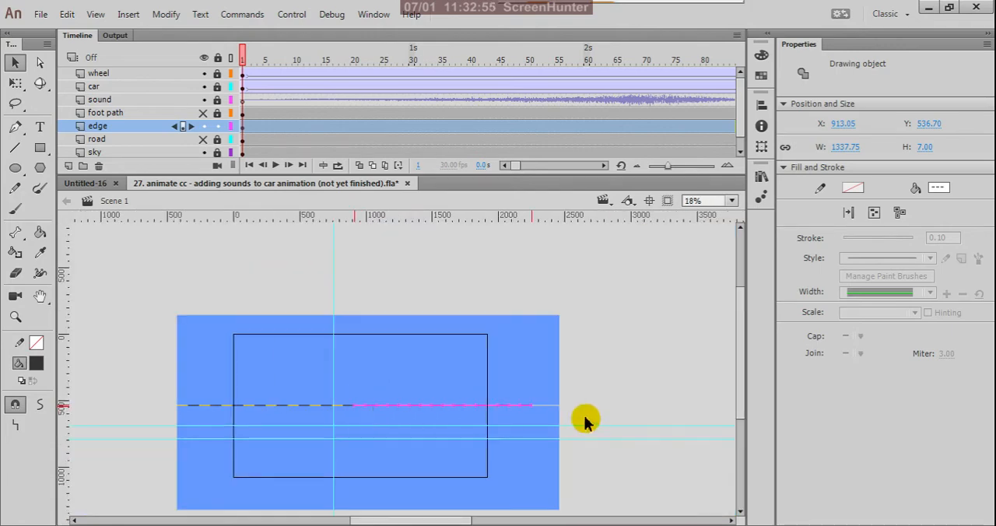
{"action": "scroll", "coordinate": [562, 407], "scroll_direction": "up", "scroll_amount": 1}
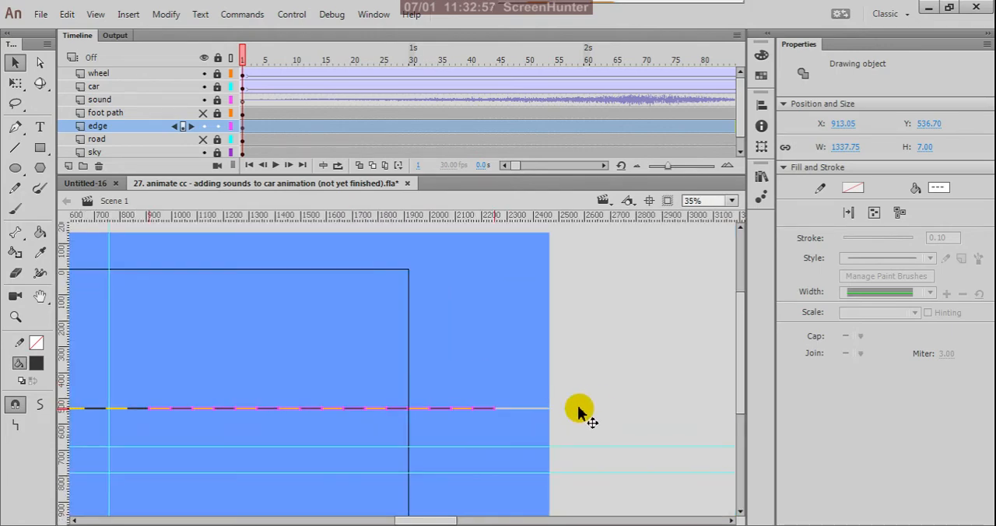
{"action": "left_click", "coordinate": [595, 409]}
{"action": "scroll", "coordinate": [619, 414], "scroll_direction": "down", "scroll_amount": 1}
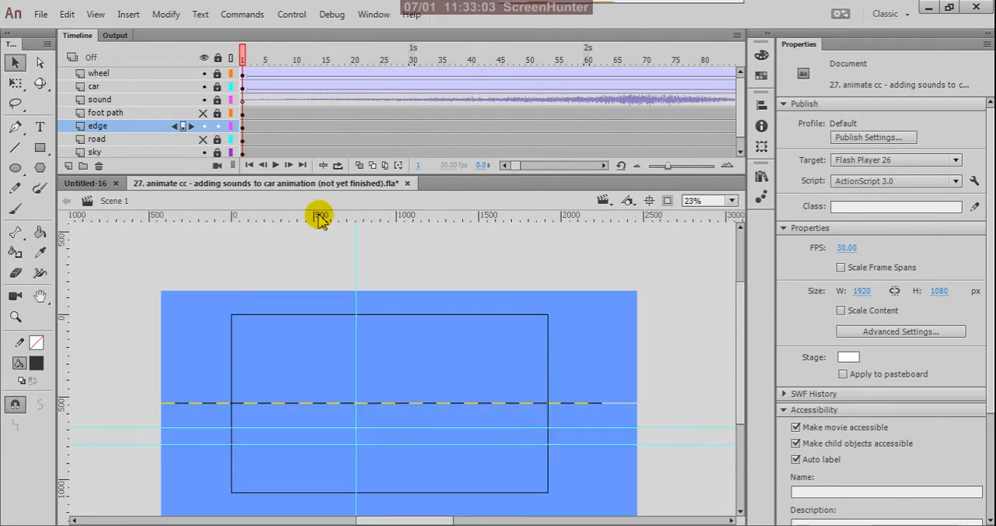
{"action": "left_click", "coordinate": [203, 113]}
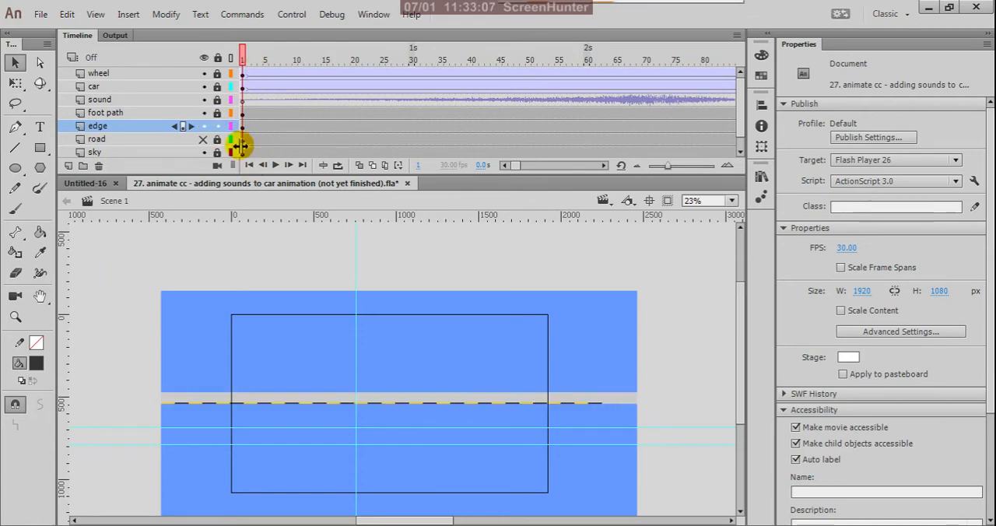
{"action": "left_click", "coordinate": [204, 139]}
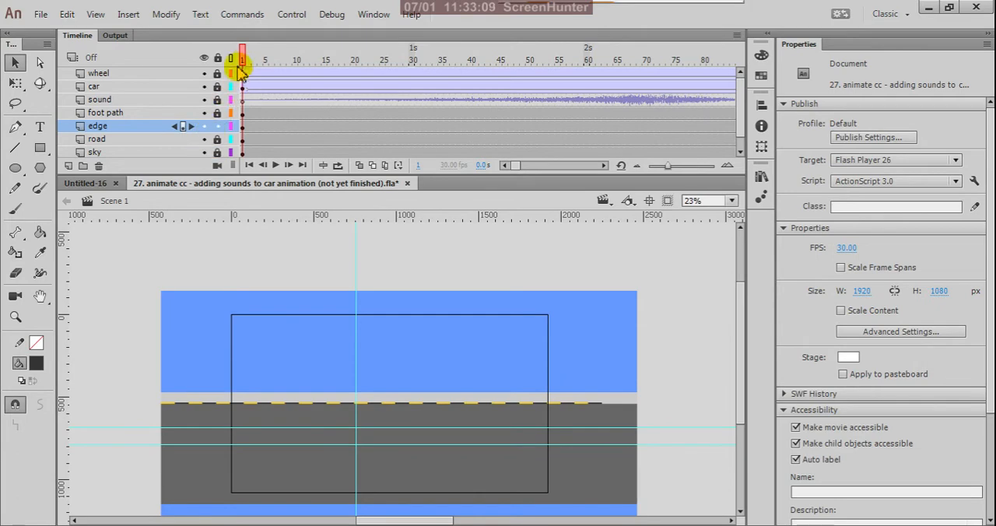
- Move the playhead to frame 55 to check the block pattern behind the car, and save the file
{"action": "left_click_drag", "start_coordinate": [240, 68], "coordinate": [558, 178]}
{"action": "scroll", "coordinate": [405, 389], "scroll_direction": "up", "scroll_amount": 5}
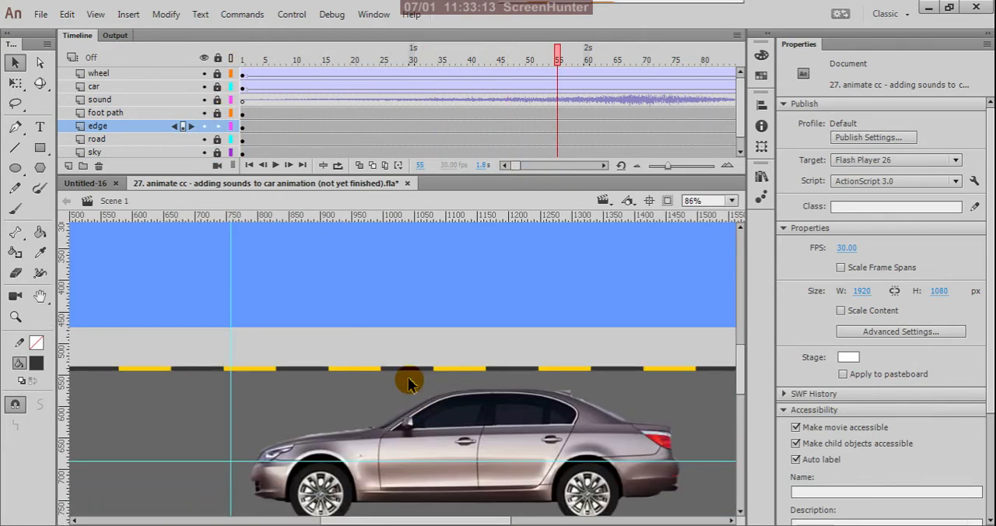
{"action": "scroll", "coordinate": [460, 383], "scroll_direction": "down", "scroll_amount": 5}
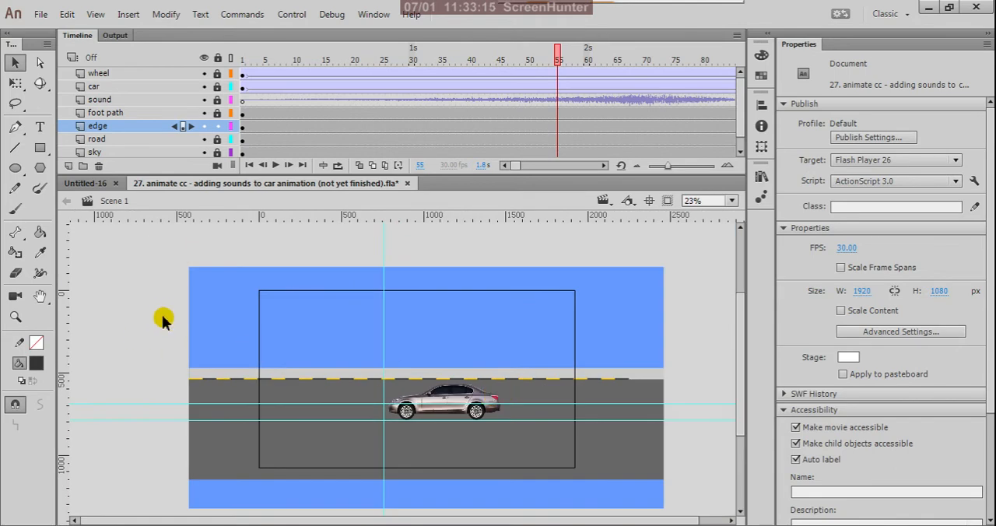
{"action": "key", "text": "ctrl+s"}
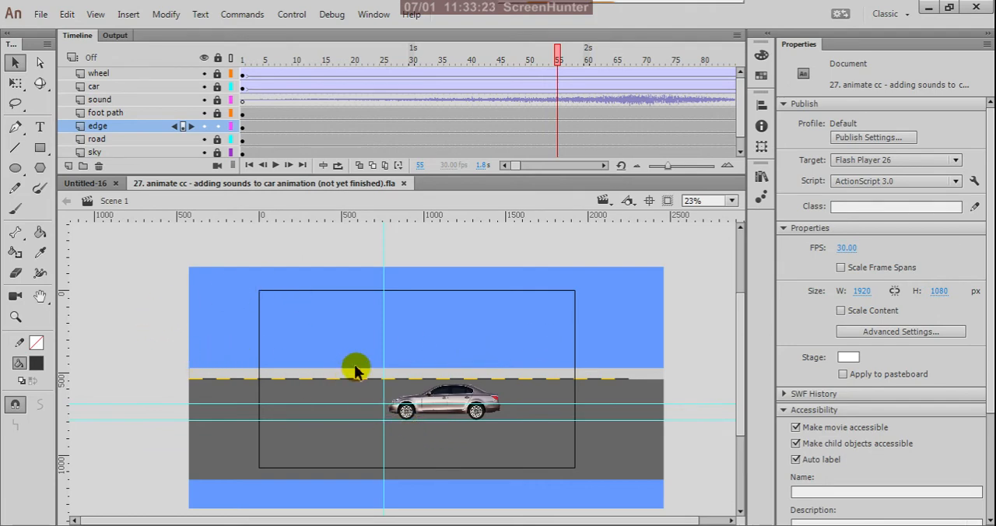
{"action": "scroll", "coordinate": [352, 367], "scroll_direction": "up", "scroll_amount": 3}
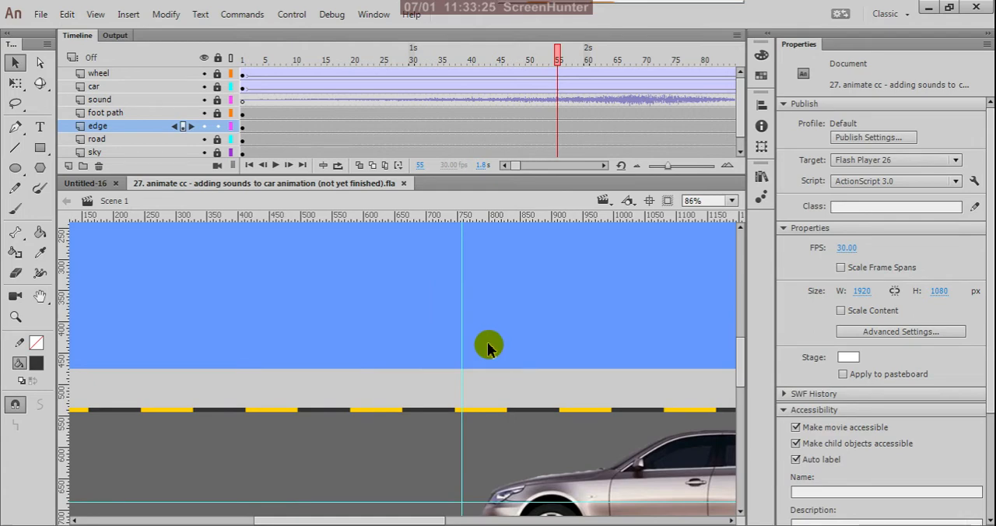
{"action": "scroll", "coordinate": [479, 366], "scroll_direction": "down", "scroll_amount": 3}
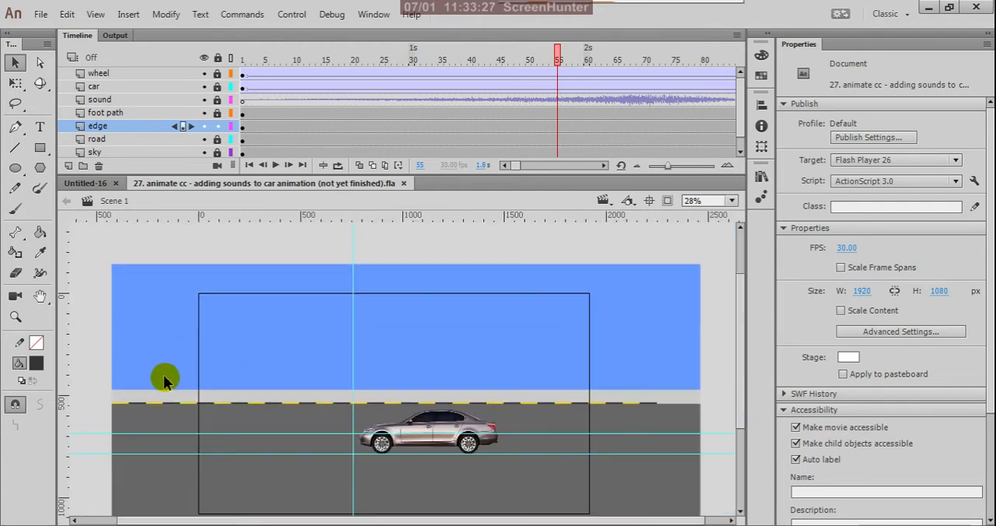
{"action": "scroll", "coordinate": [228, 378], "scroll_direction": "down", "scroll_amount": 2}
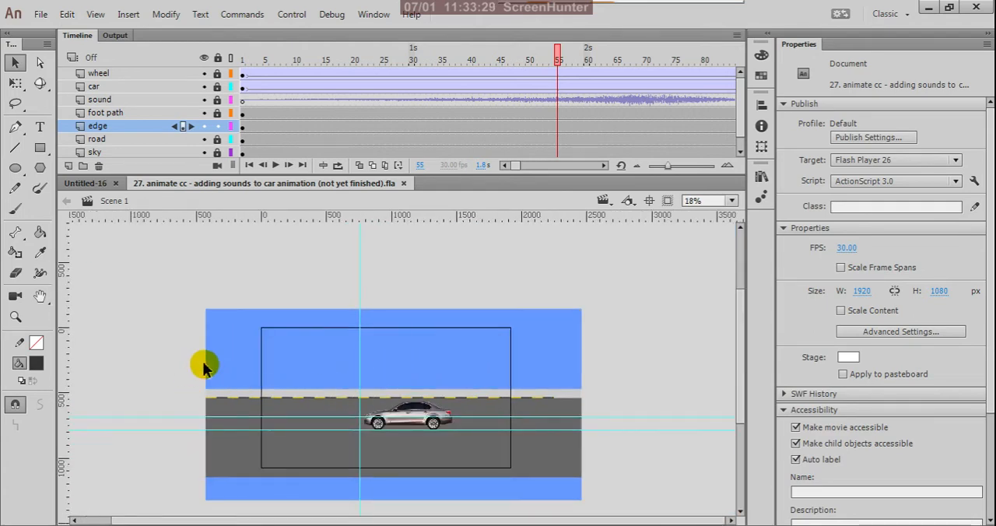
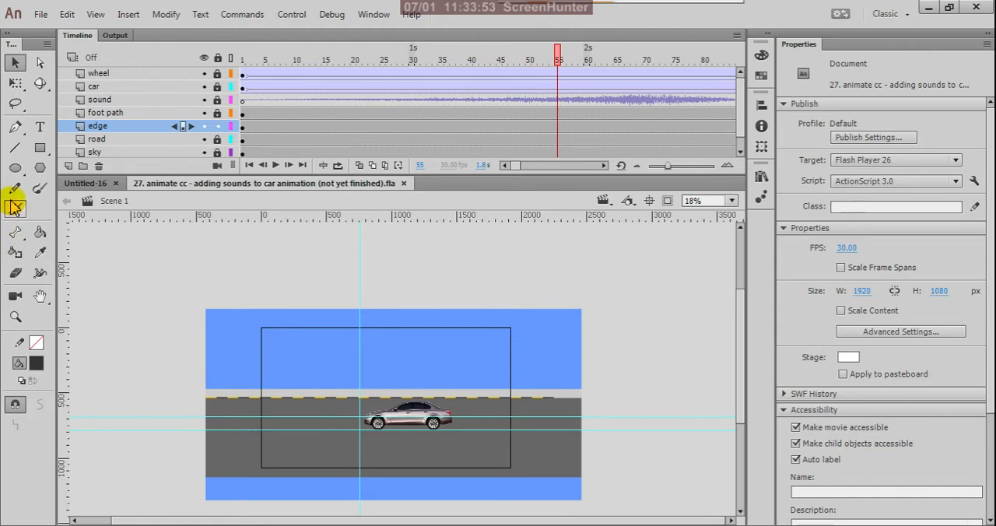
- Lock the edge layer, add a new layer above foot path named "land area", and go to its first frame
{"action": "left_click", "coordinate": [217, 126]}
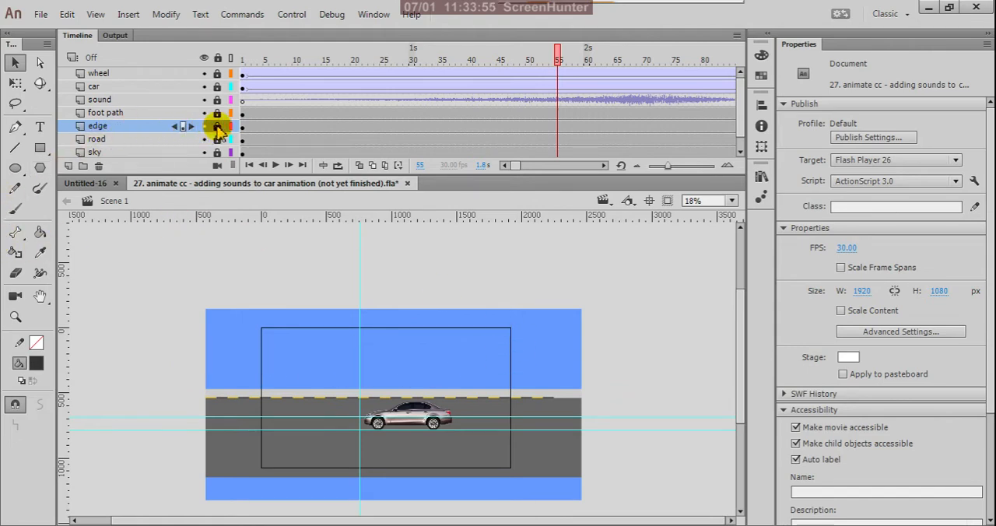
{"action": "left_click", "coordinate": [125, 115]}
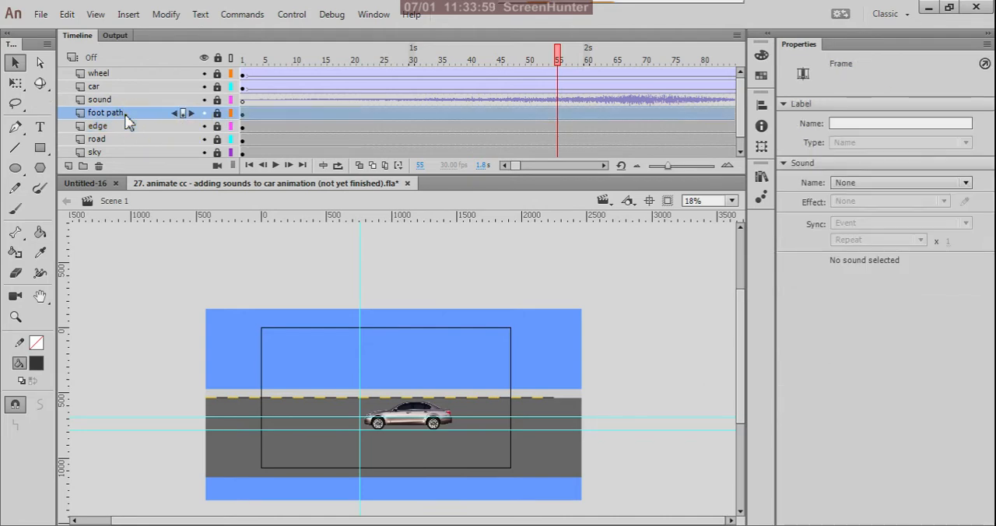
{"action": "left_click", "coordinate": [69, 168]}
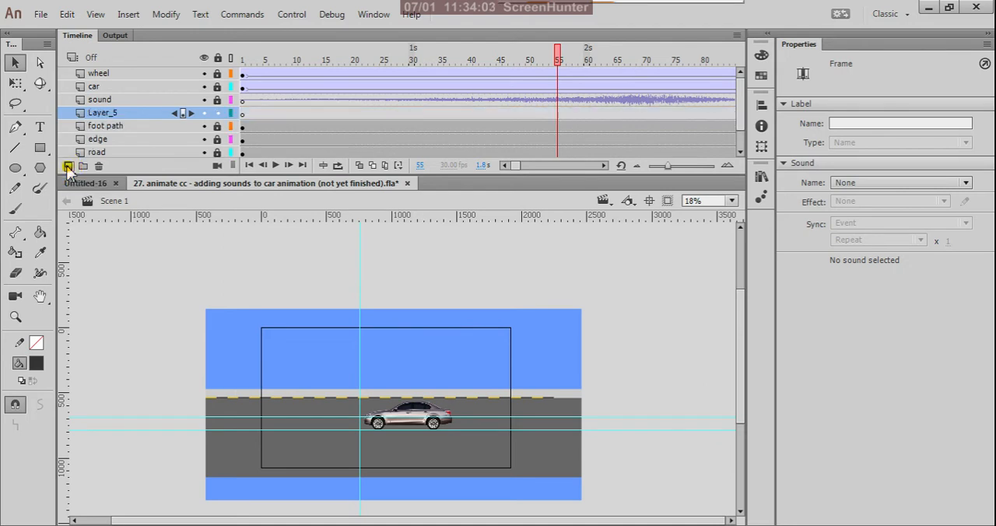
{"action": "double_click", "coordinate": [134, 114]}
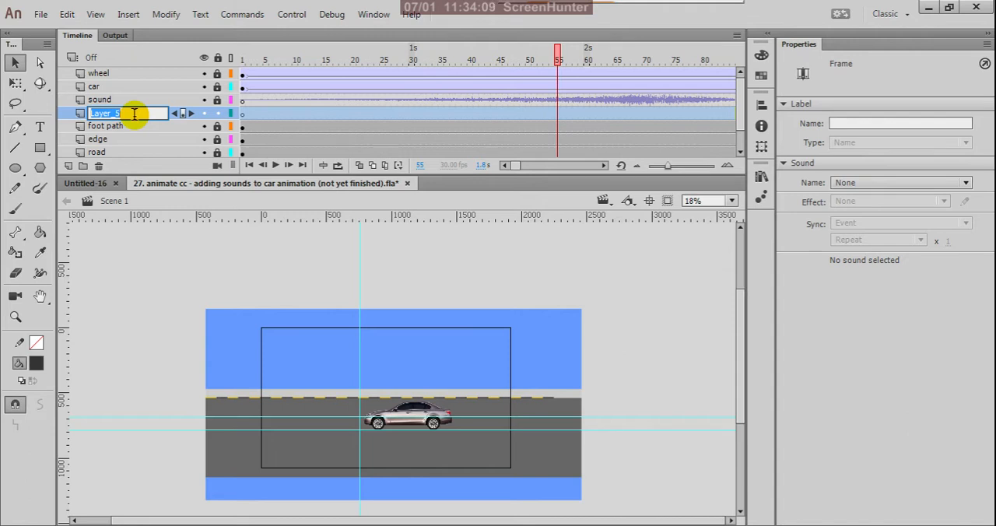
{"action": "type", "text": "land area"}
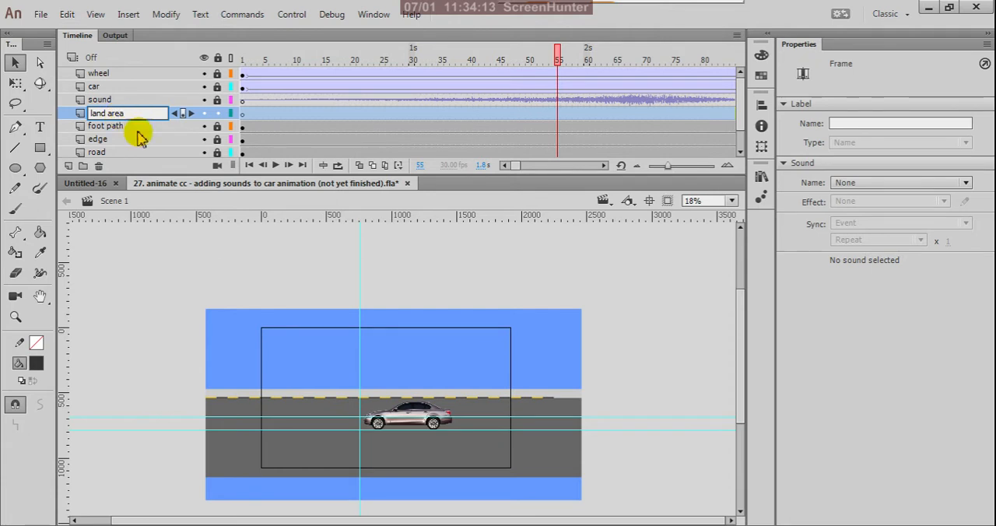
{"action": "left_click", "coordinate": [243, 113]}
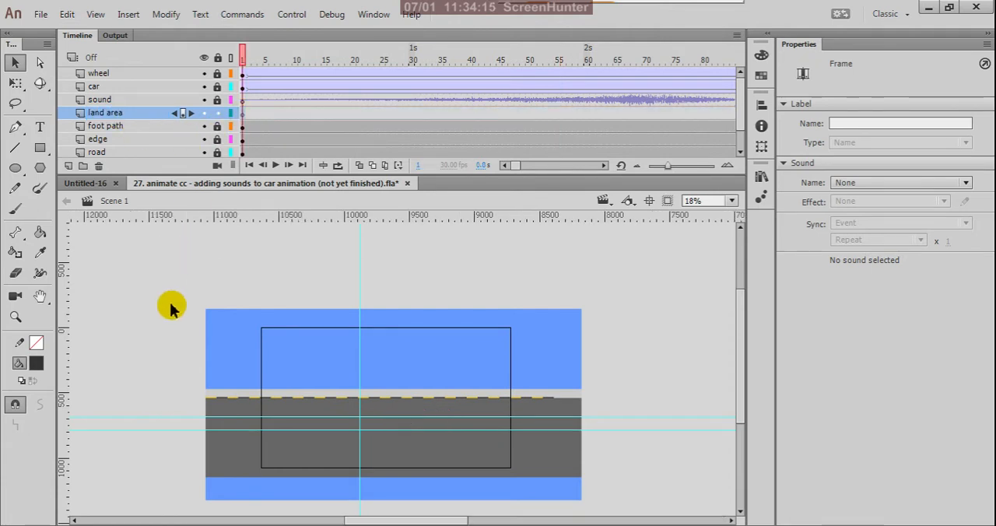
- Draw connected straight hill outlines across the sky on the land area layer with the Line tool, extending them beyond both sides of the sky
{"action": "scroll", "coordinate": [175, 320], "scroll_direction": "down", "scroll_amount": 2}
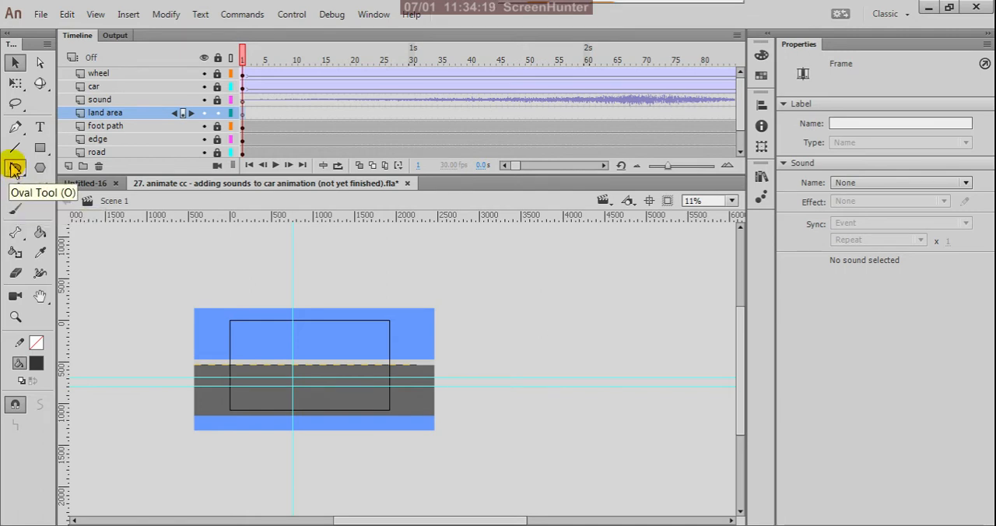
{"action": "left_click", "coordinate": [15, 150]}
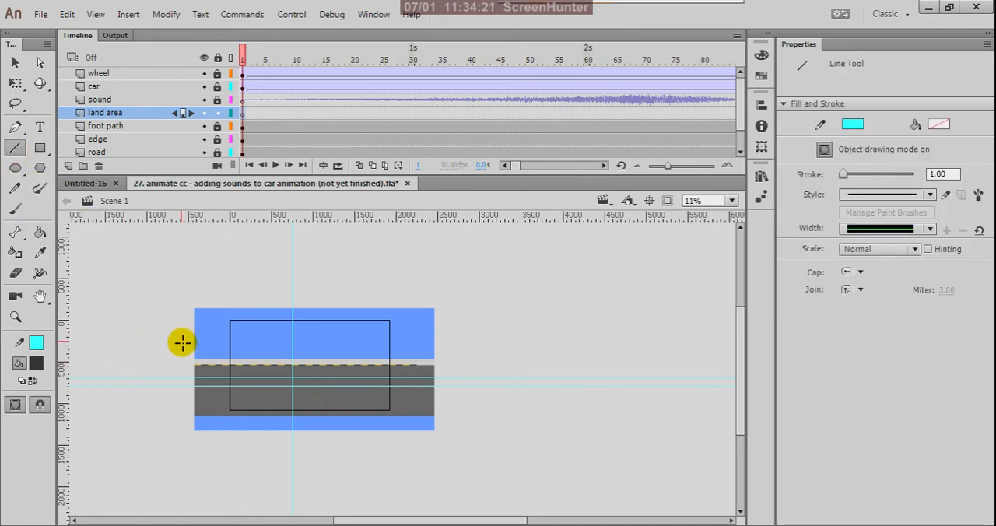
{"action": "left_click_drag", "start_coordinate": [181, 344], "coordinate": [563, 357]}
{"action": "scroll", "coordinate": [140, 346], "scroll_direction": "up", "scroll_amount": 1}
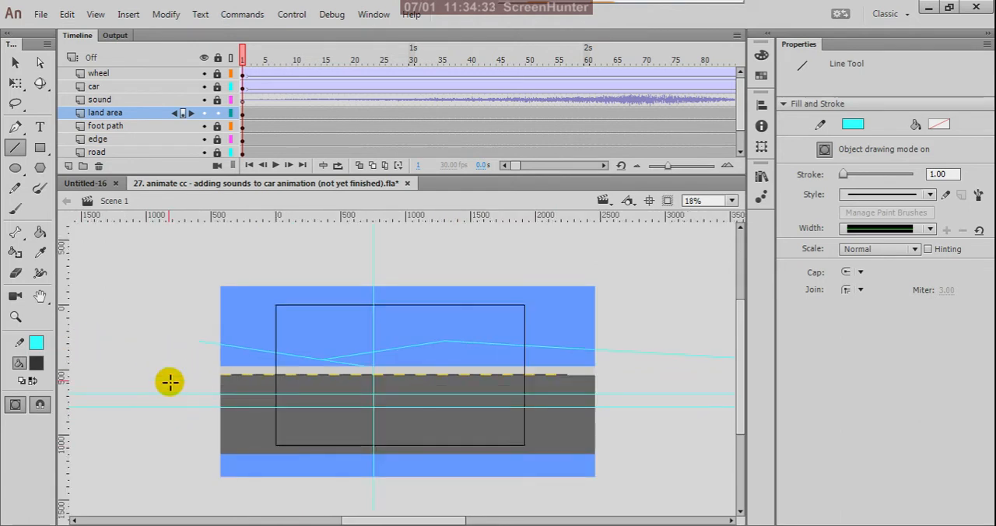
- Stretch the left hill line farther outside the sky, arch it gently, and attach the second hill line's start to it
{"action": "key", "text": "v"}
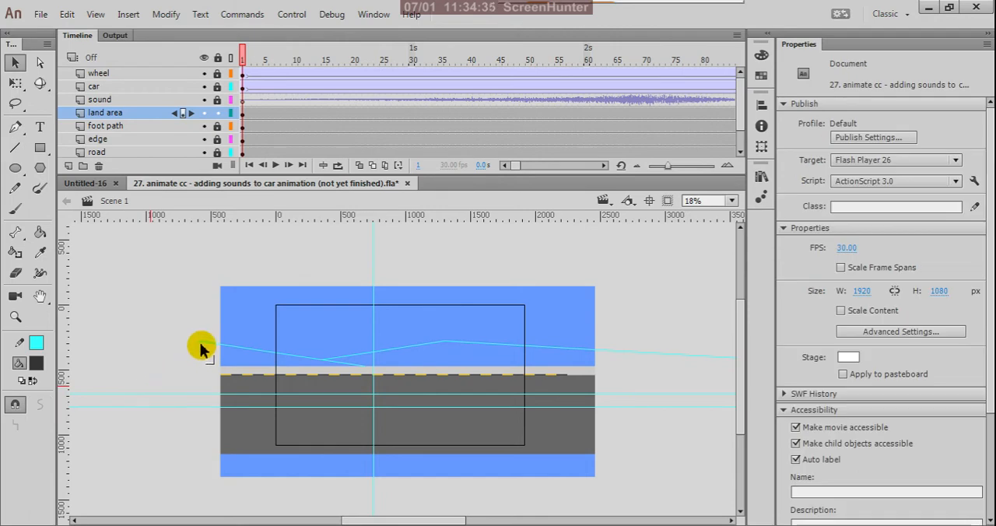
{"action": "left_click_drag", "start_coordinate": [200, 342], "coordinate": [158, 347]}
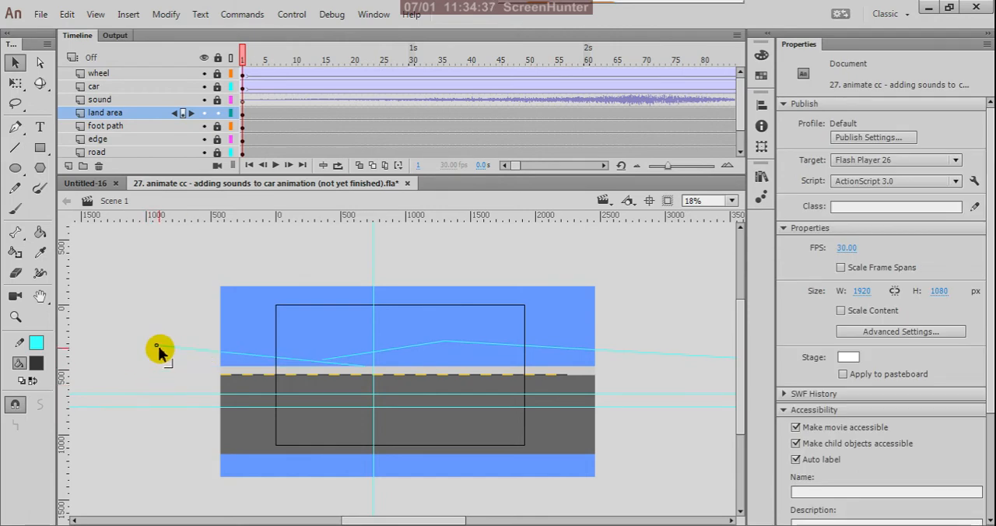
{"action": "scroll", "coordinate": [288, 366], "scroll_direction": "up", "scroll_amount": 2}
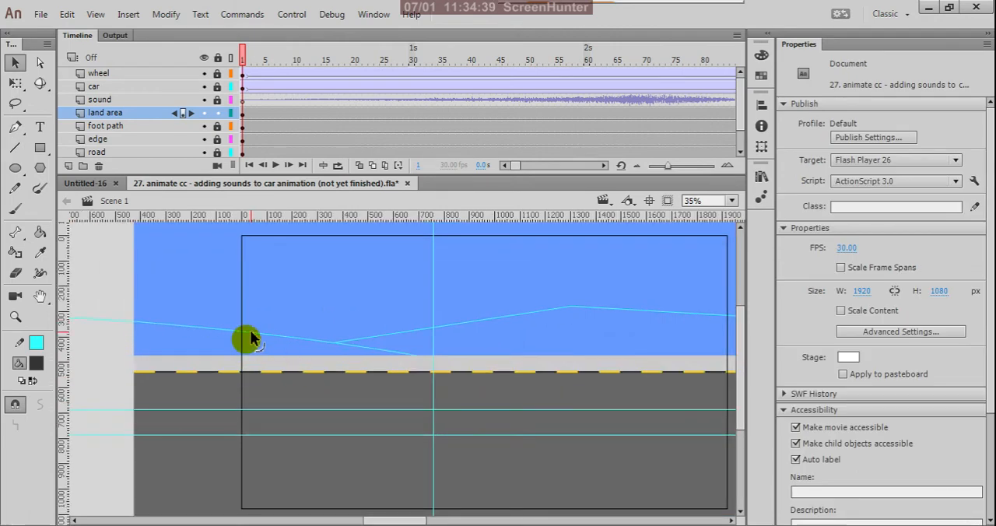
{"action": "left_click_drag", "start_coordinate": [250, 337], "coordinate": [255, 333]}
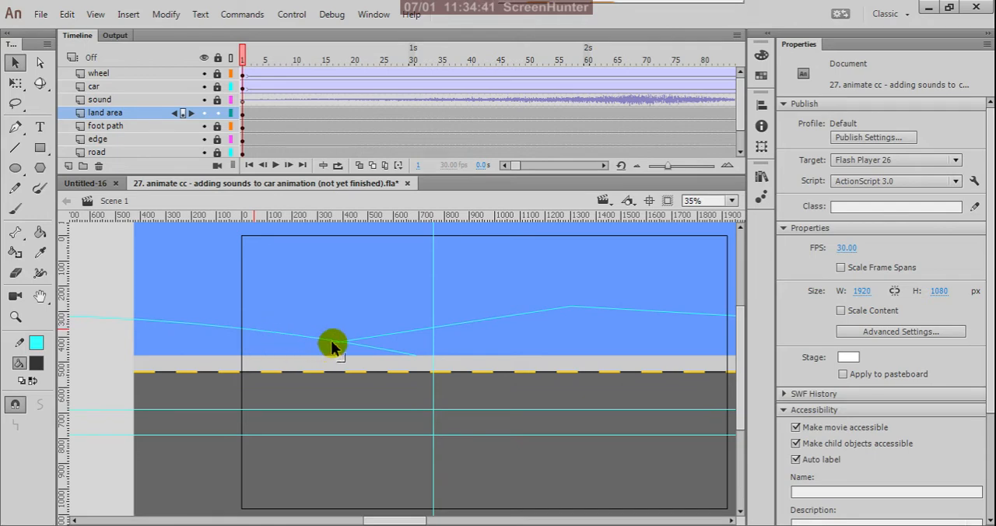
{"action": "left_click_drag", "start_coordinate": [331, 340], "coordinate": [345, 337]}
- Bend the rising and descending lines of the second hill and lower its peak slightly
{"action": "left_click_drag", "start_coordinate": [475, 323], "coordinate": [634, 294]}
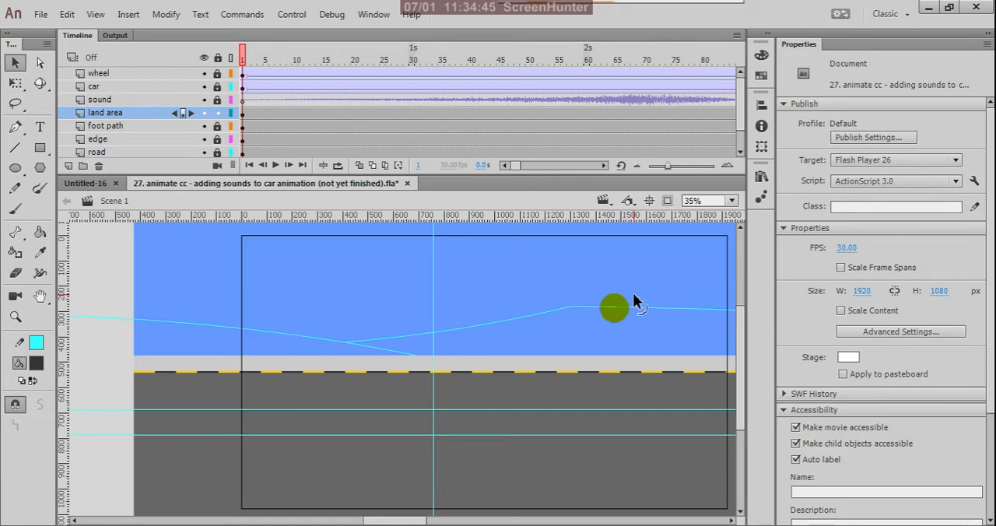
{"action": "mouse_move", "coordinate": [574, 308]}
{"action": "left_mouse_down"}
{"action": "mouse_move", "coordinate": [581, 316]}
{"action": "mouse_move", "coordinate": [571, 307]}
{"action": "left_mouse_up"}
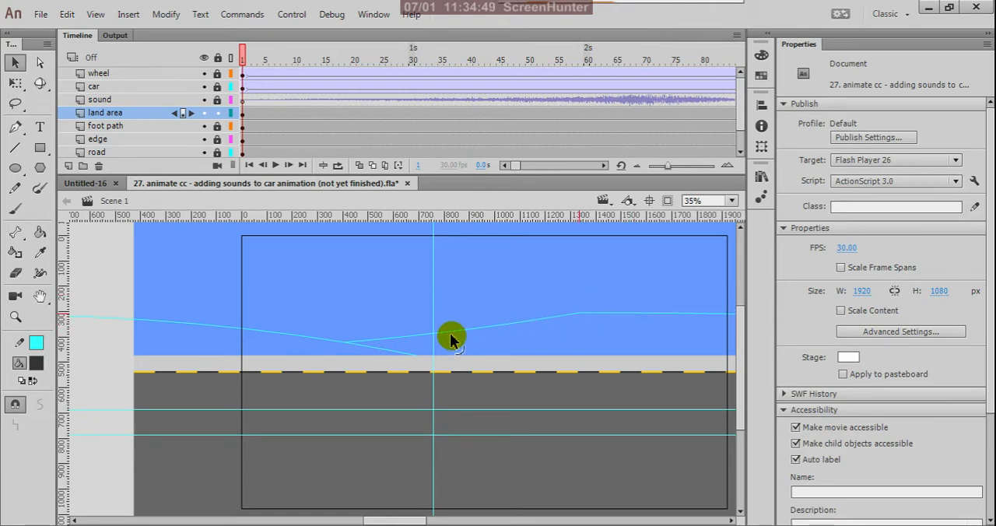
{"action": "key", "text": "ctrl+minus"}
{"action": "scroll", "coordinate": [578, 323], "scroll_direction": "up", "scroll_amount": 2}
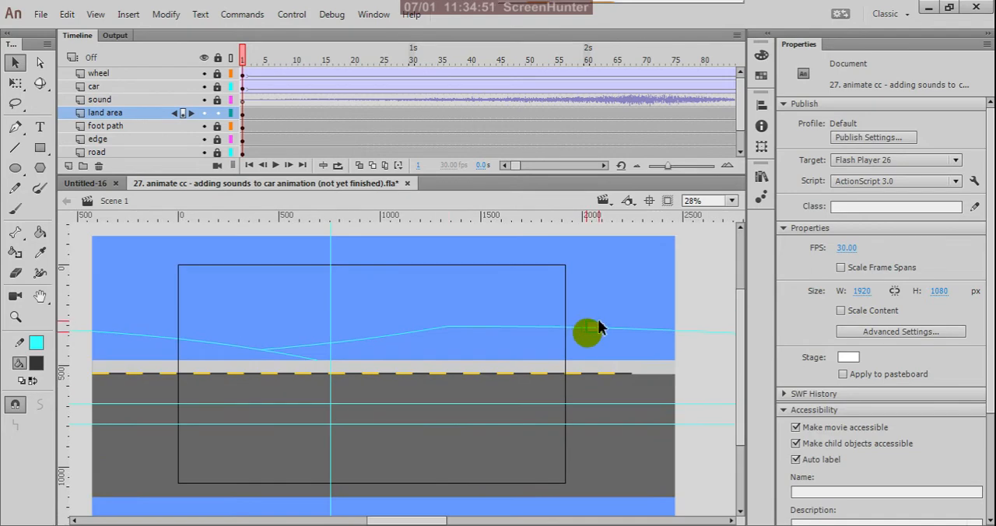
- Try to round the second hill by reshaping its descending line, arching its rising line and adjusting the point between them
{"action": "left_click", "coordinate": [587, 329]}
{"action": "left_click", "coordinate": [624, 313]}
{"action": "left_click_drag", "start_coordinate": [576, 329], "coordinate": [599, 322]}
{"action": "scroll", "coordinate": [484, 351], "scroll_direction": "down", "scroll_amount": 1}
{"action": "scroll", "coordinate": [485, 351], "scroll_direction": "up", "scroll_amount": 3}
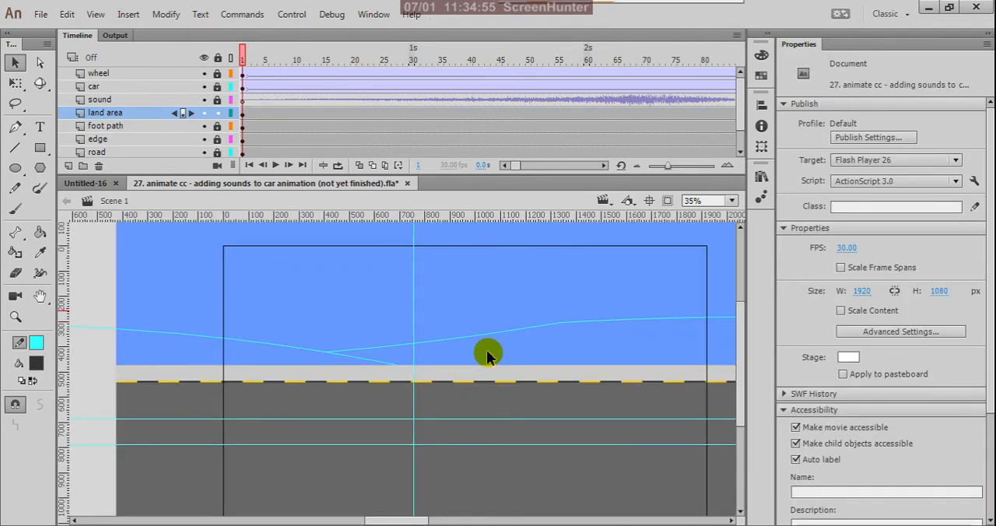
{"action": "left_click_drag", "start_coordinate": [510, 333], "coordinate": [475, 305]}
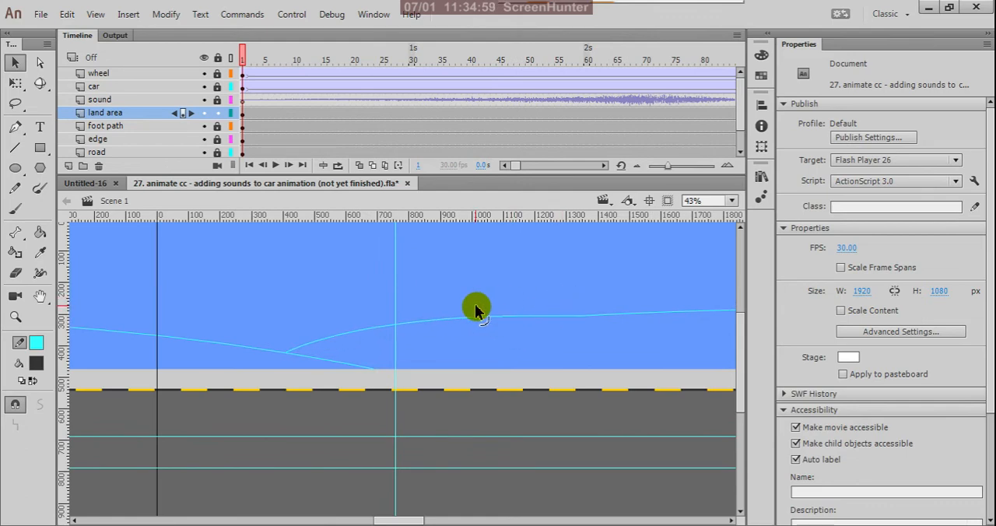
{"action": "mouse_move", "coordinate": [580, 314]}
{"action": "left_mouse_down"}
{"action": "mouse_move", "coordinate": [582, 297]}
{"action": "mouse_move", "coordinate": [578, 315]}
{"action": "left_mouse_up"}
{"action": "scroll", "coordinate": [395, 354], "scroll_direction": "down", "scroll_amount": 3}
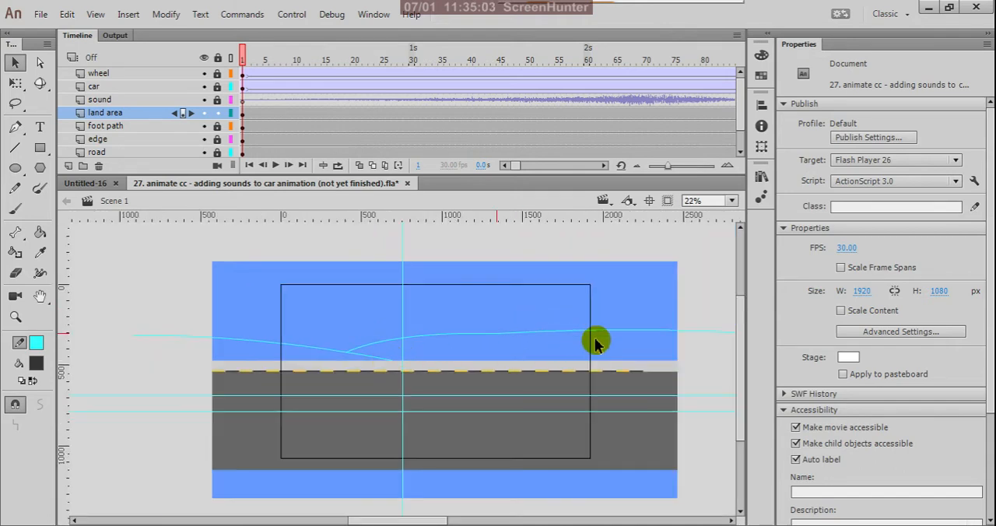
{"action": "scroll", "coordinate": [561, 336], "scroll_direction": "down", "scroll_amount": 2}
{"action": "left_click_drag", "start_coordinate": [617, 334], "coordinate": [629, 345]}
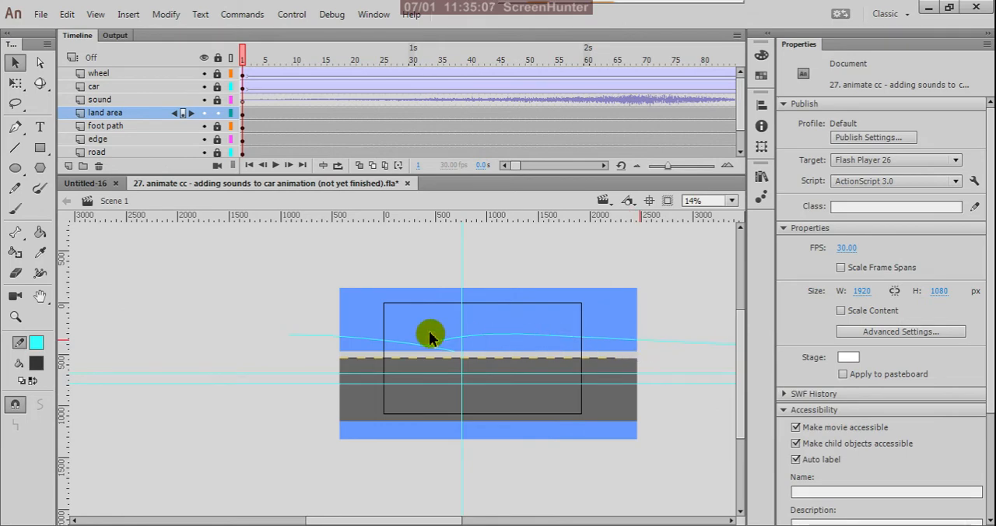
- Lower the second hill's peak and arch its rising line into a smooth curve
{"action": "scroll", "coordinate": [480, 348], "scroll_direction": "up", "scroll_amount": 2}
{"action": "scroll", "coordinate": [480, 347], "scroll_direction": "up", "scroll_amount": 1}
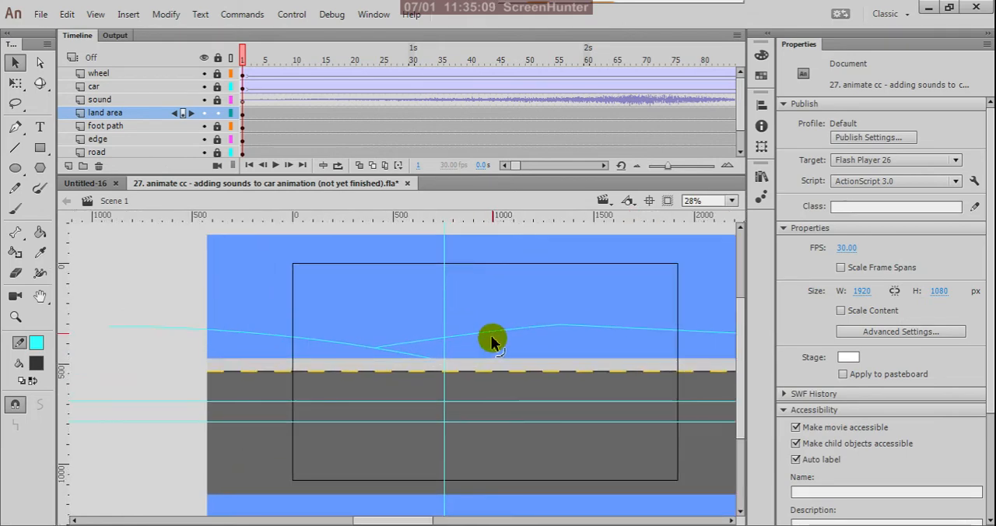
{"action": "left_click_drag", "start_coordinate": [555, 328], "coordinate": [577, 334]}
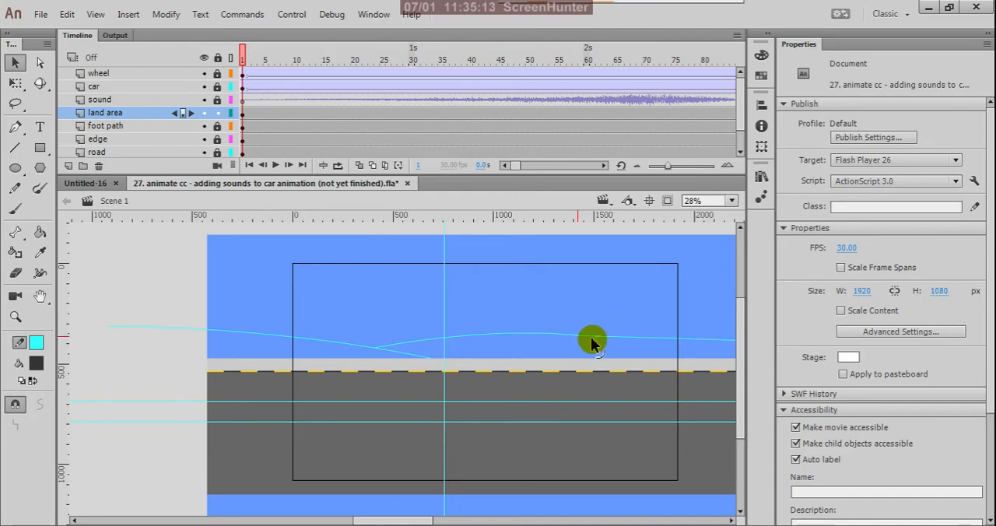
- Snap the overshooting end of the second hill's arch onto the start of the descending line and flatten the arch slightly
{"action": "scroll", "coordinate": [596, 337], "scroll_direction": "up", "scroll_amount": 3}
{"action": "scroll", "coordinate": [597, 341], "scroll_direction": "up", "scroll_amount": 2}
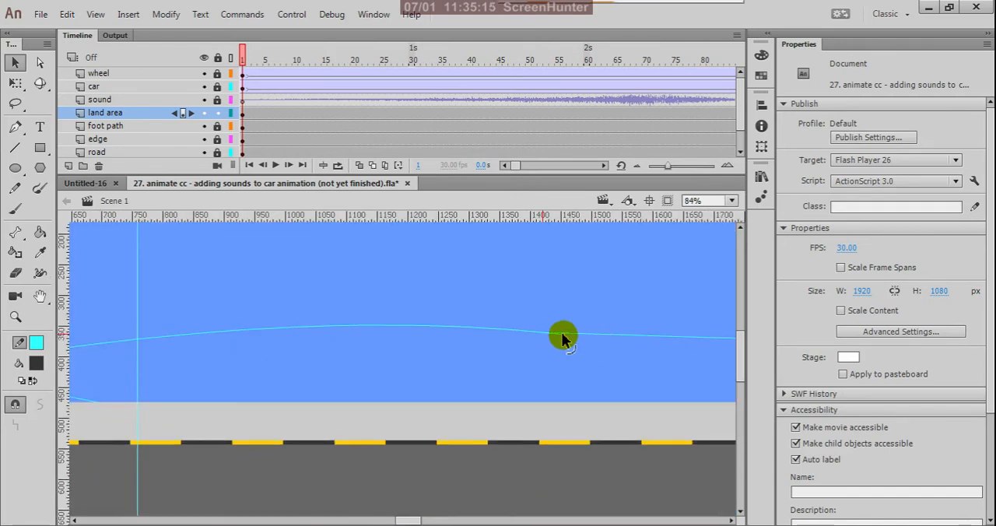
{"action": "scroll", "coordinate": [564, 325], "scroll_direction": "up", "scroll_amount": 2}
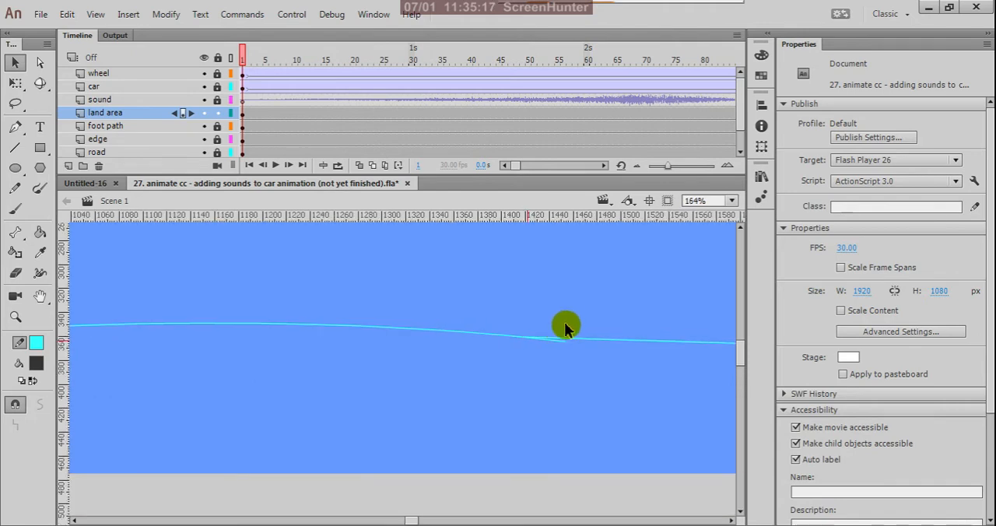
{"action": "left_click_drag", "start_coordinate": [564, 342], "coordinate": [519, 337]}
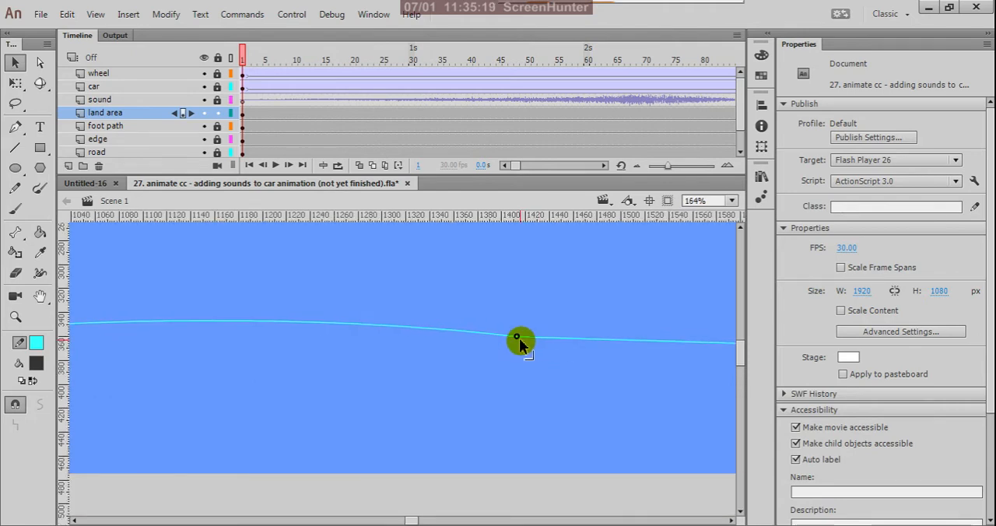
{"action": "scroll", "coordinate": [574, 327], "scroll_direction": "down", "scroll_amount": 3}
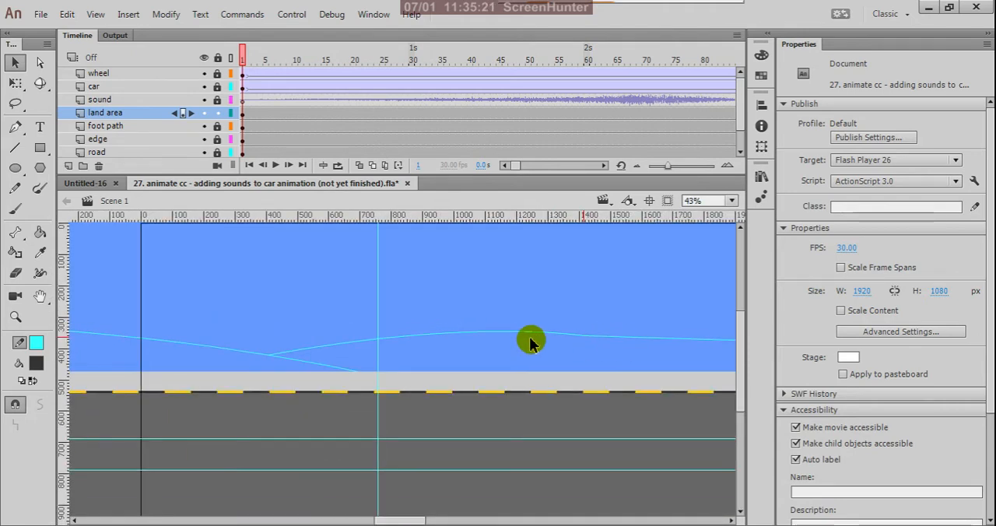
{"action": "left_click_drag", "start_coordinate": [512, 330], "coordinate": [504, 336]}
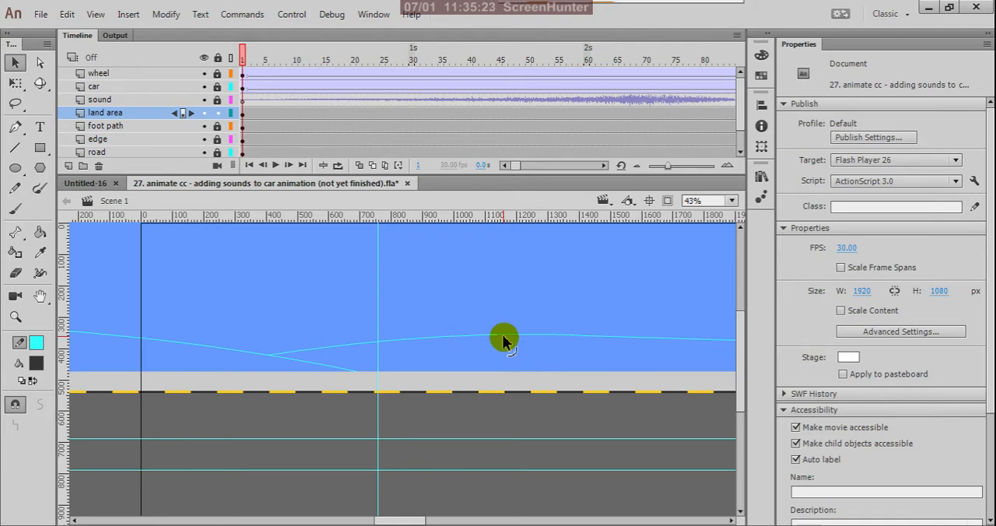
- Move the left hill curve's outer end inward and down, to about 630 px outside the stage, so the hill arches over
{"action": "scroll", "coordinate": [503, 340], "scroll_direction": "down", "scroll_amount": 2}
{"action": "scroll", "coordinate": [274, 346], "scroll_direction": "up", "scroll_amount": 2}
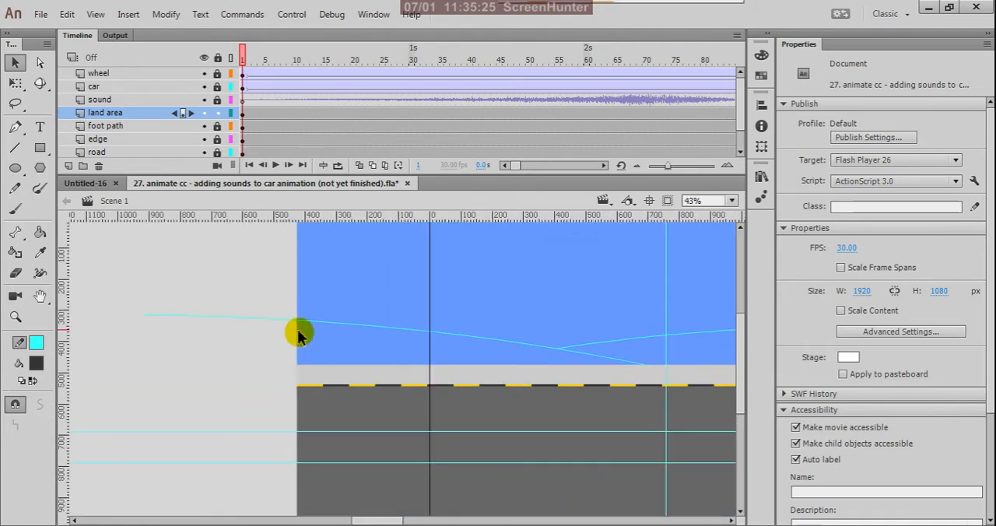
{"action": "left_click_drag", "start_coordinate": [106, 309], "coordinate": [248, 349]}
{"action": "scroll", "coordinate": [248, 350], "scroll_direction": "down", "scroll_amount": 6}
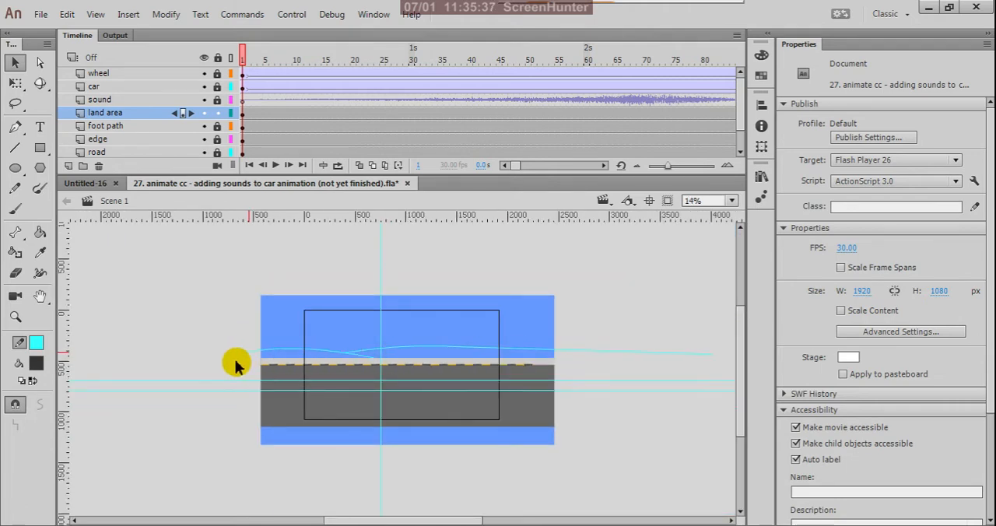
{"action": "scroll", "coordinate": [237, 361], "scroll_direction": "up", "scroll_amount": 5}
{"action": "left_click_drag", "start_coordinate": [280, 333], "coordinate": [254, 335]}
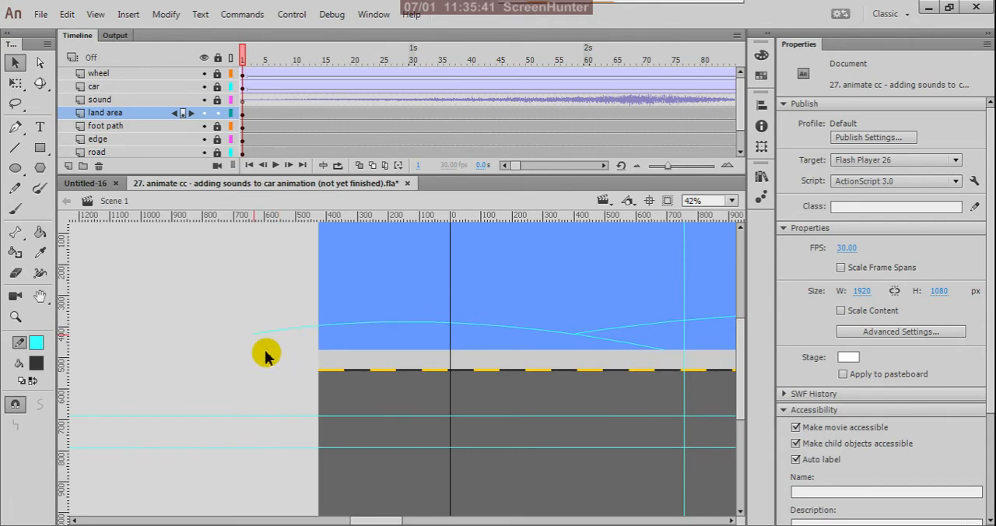
- Draw a short vertical line down from the left hill's outer end and a base line back to the hill's inner end
{"action": "key", "text": "n"}
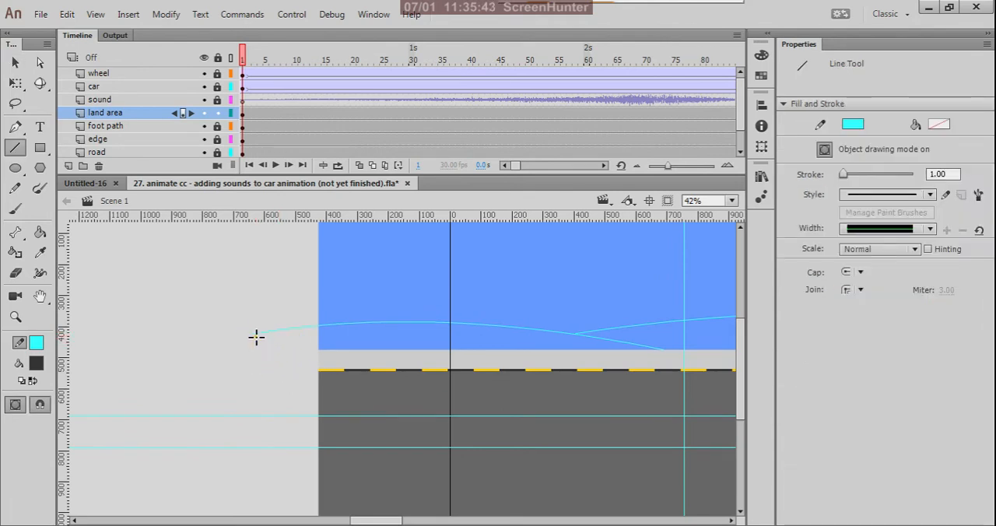
{"action": "mouse_move", "coordinate": [254, 334]}
{"action": "left_mouse_down"}
{"action": "mouse_move", "coordinate": [254, 360]}
{"action": "mouse_move", "coordinate": [318, 347]}
{"action": "left_mouse_up"}
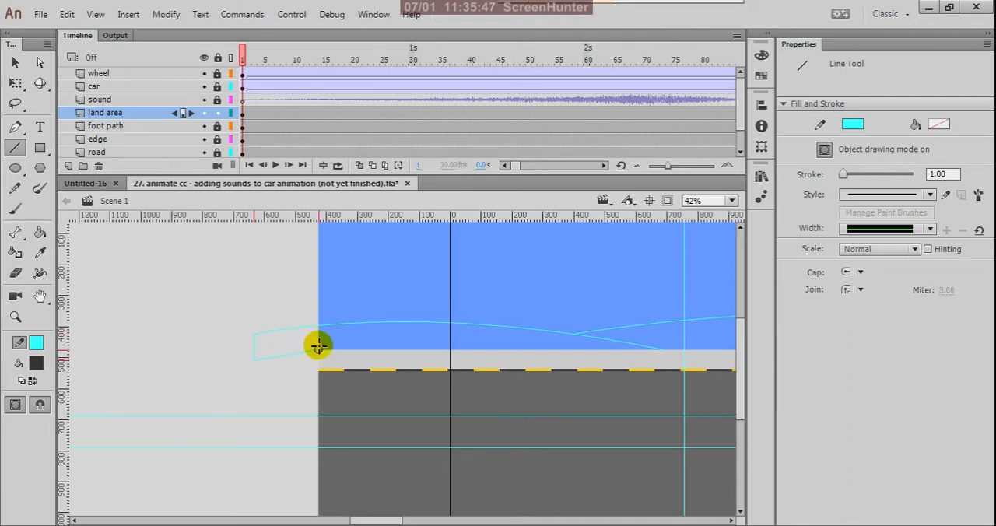
{"action": "scroll", "coordinate": [282, 349], "scroll_direction": "down", "scroll_amount": 4}
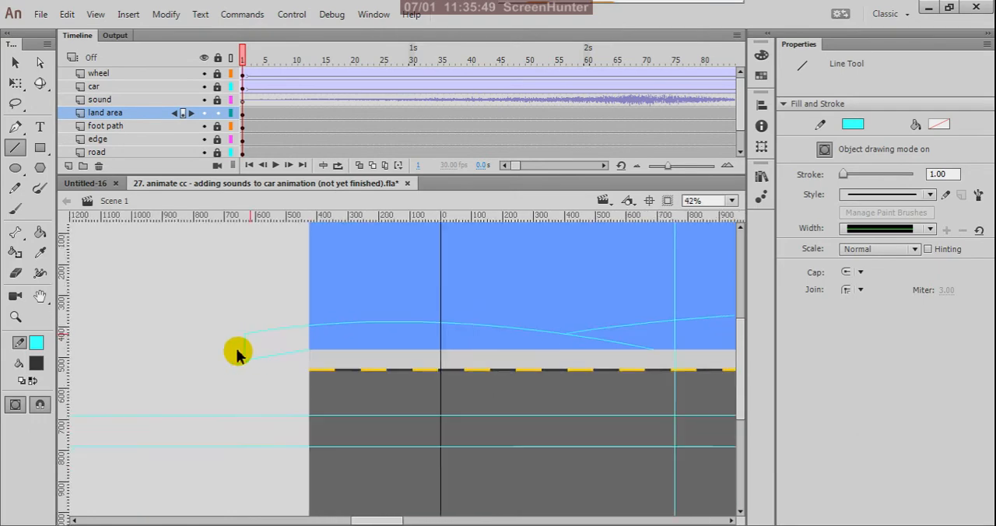
{"action": "key", "text": "v"}
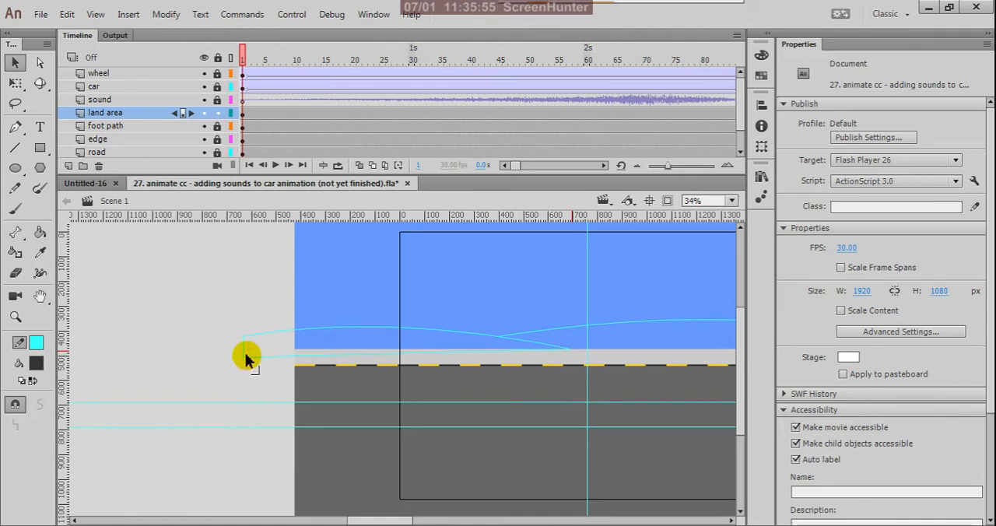
{"action": "scroll", "coordinate": [246, 356], "scroll_direction": "up", "scroll_amount": 3}
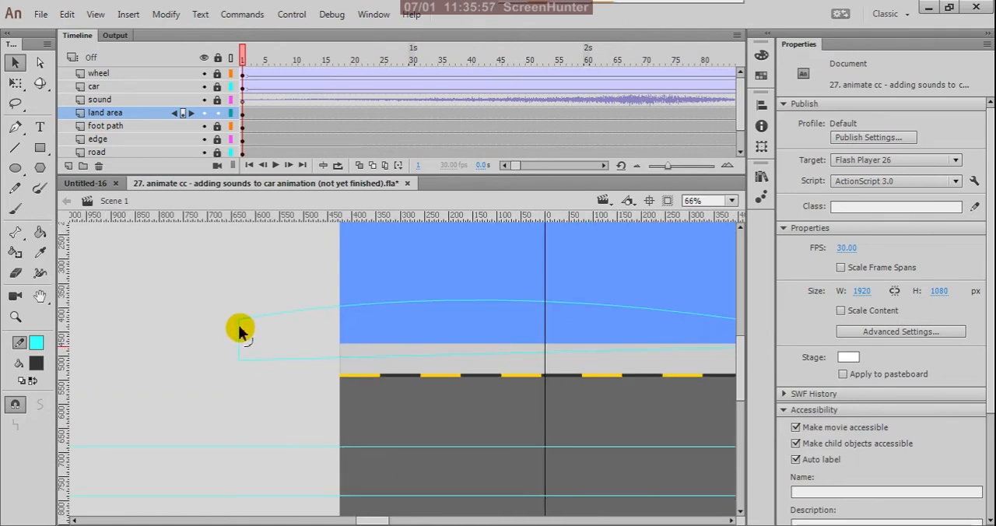
- Move the left hill's outer top and bottom corners inward onto the sky's left edge, with the base at the sky's lower corner
{"action": "left_click_drag", "start_coordinate": [239, 320], "coordinate": [337, 308]}
{"action": "left_click_drag", "start_coordinate": [241, 319], "coordinate": [342, 309]}
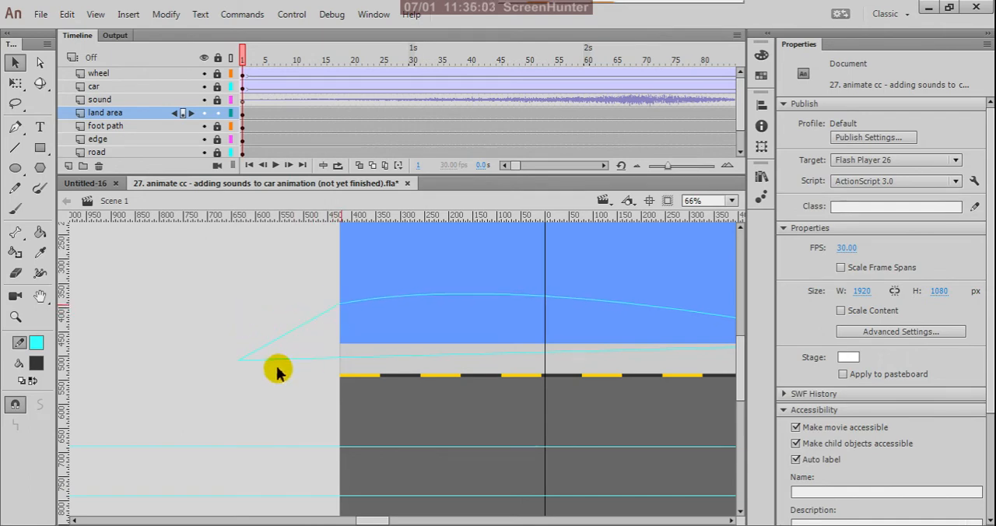
{"action": "left_click_drag", "start_coordinate": [239, 360], "coordinate": [339, 345]}
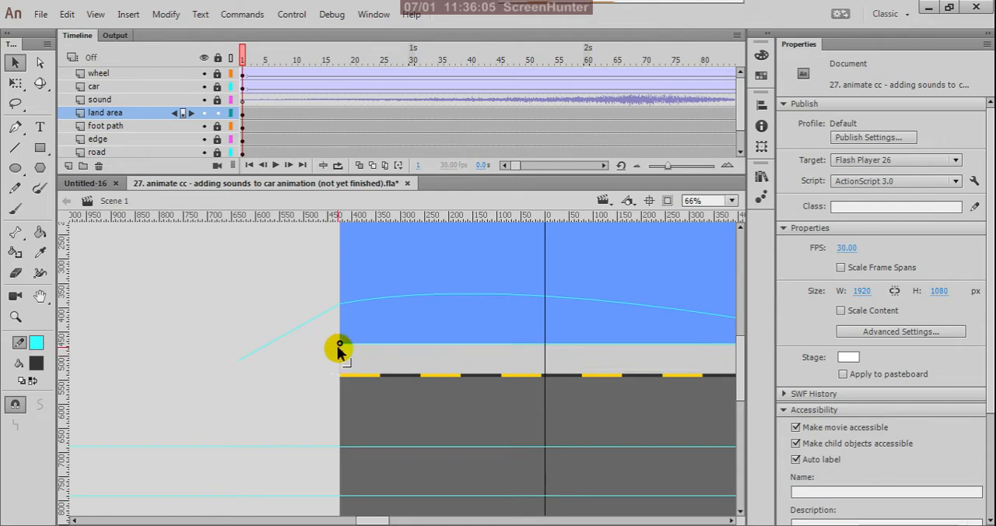
{"action": "scroll", "coordinate": [315, 351], "scroll_direction": "up", "scroll_amount": 4}
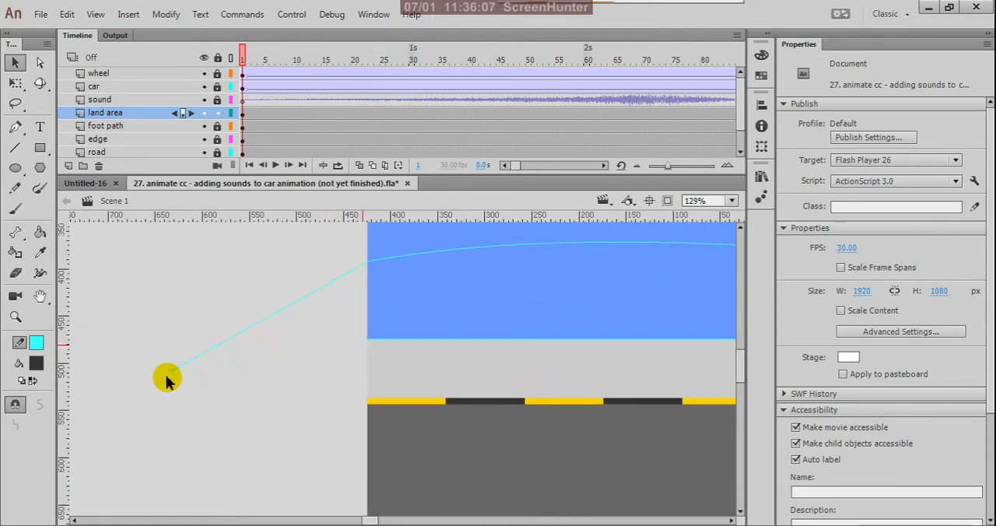
{"action": "left_click_drag", "start_coordinate": [169, 370], "coordinate": [366, 343]}
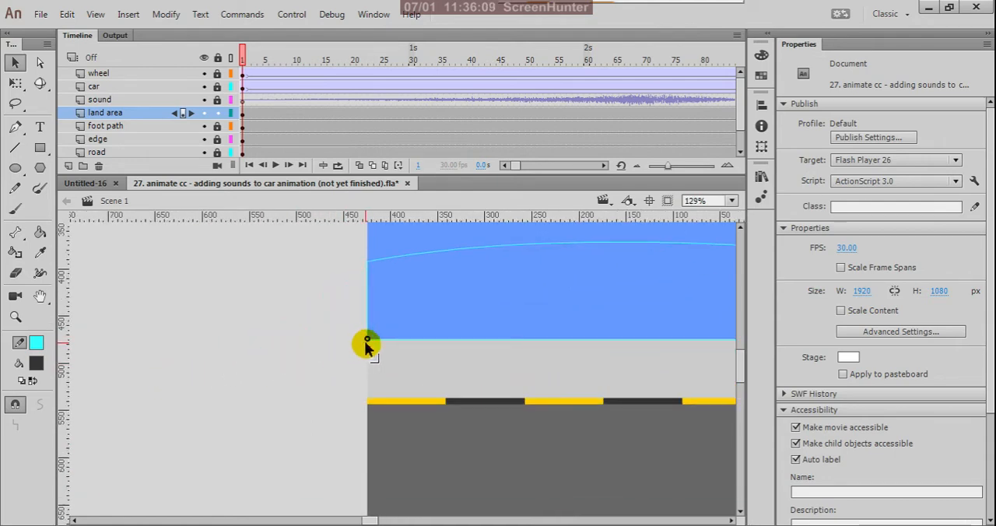
- Extend the base line horizontally along the sky's lower edge, past its right end to about 3300 px
{"action": "scroll", "coordinate": [187, 381], "scroll_direction": "down", "scroll_amount": 5}
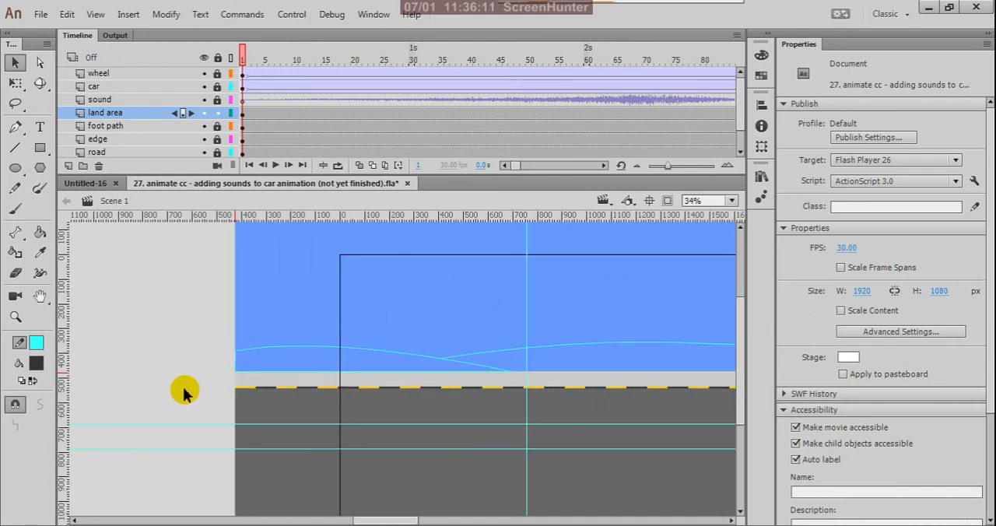
{"action": "scroll", "coordinate": [299, 401], "scroll_direction": "down", "scroll_amount": 2}
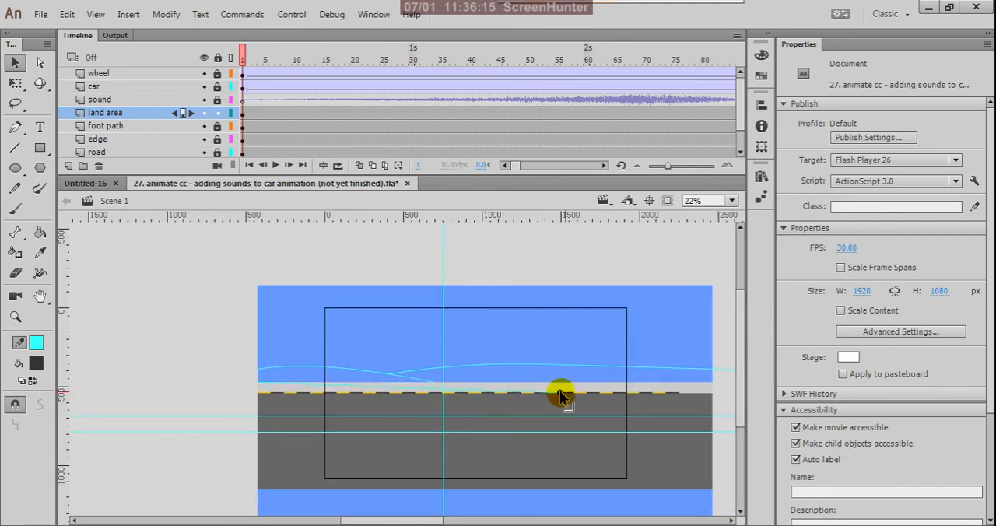
{"action": "scroll", "coordinate": [440, 391], "scroll_direction": "down", "scroll_amount": 2}
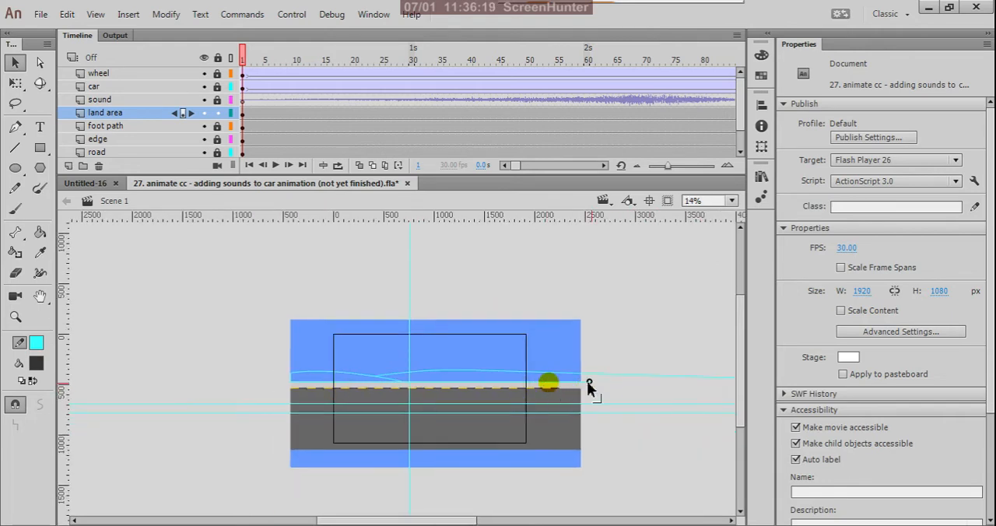
{"action": "left_click_drag", "start_coordinate": [589, 384], "coordinate": [657, 386]}
- Bend the base line at about 2850 px, join its end vertically to the second hill's curve and level the corner with the sky's lower edge
{"action": "scroll", "coordinate": [683, 377], "scroll_direction": "up", "scroll_amount": 2}
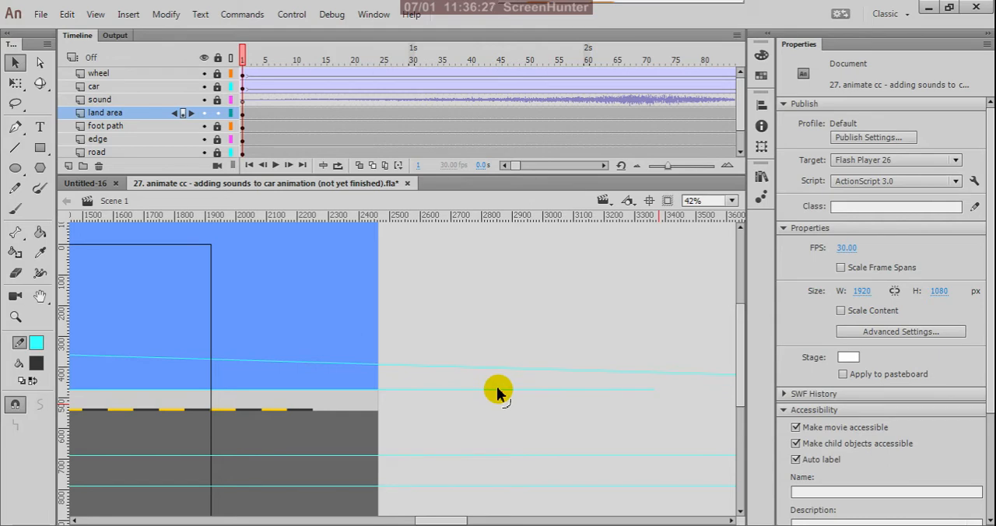
{"action": "left_click_drag", "start_coordinate": [498, 395], "coordinate": [499, 408]}
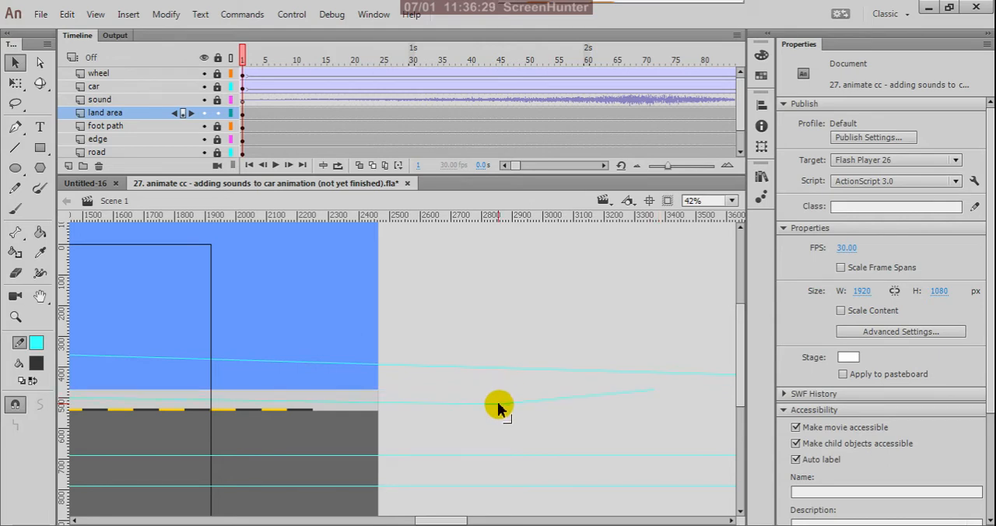
{"action": "left_click_drag", "start_coordinate": [655, 391], "coordinate": [497, 364]}
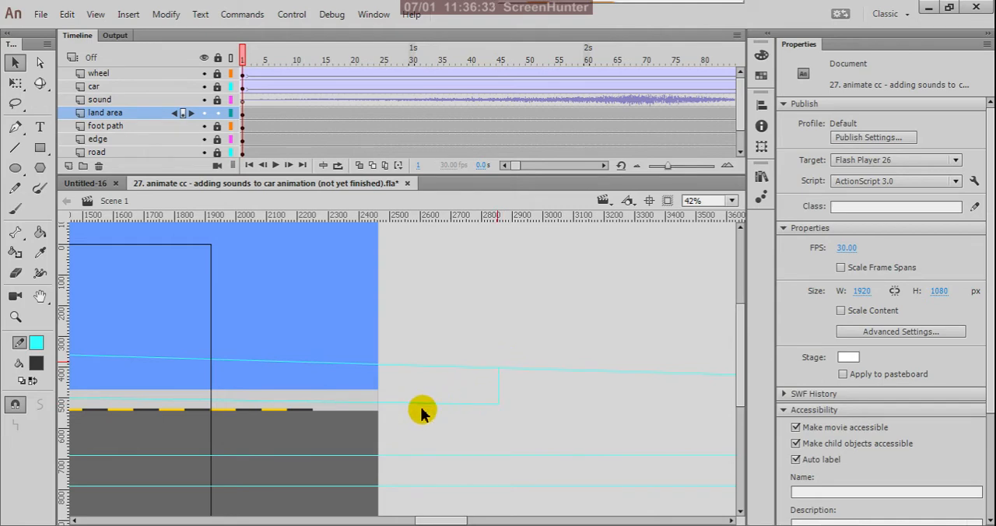
{"action": "scroll", "coordinate": [498, 409], "scroll_direction": "up", "scroll_amount": 2}
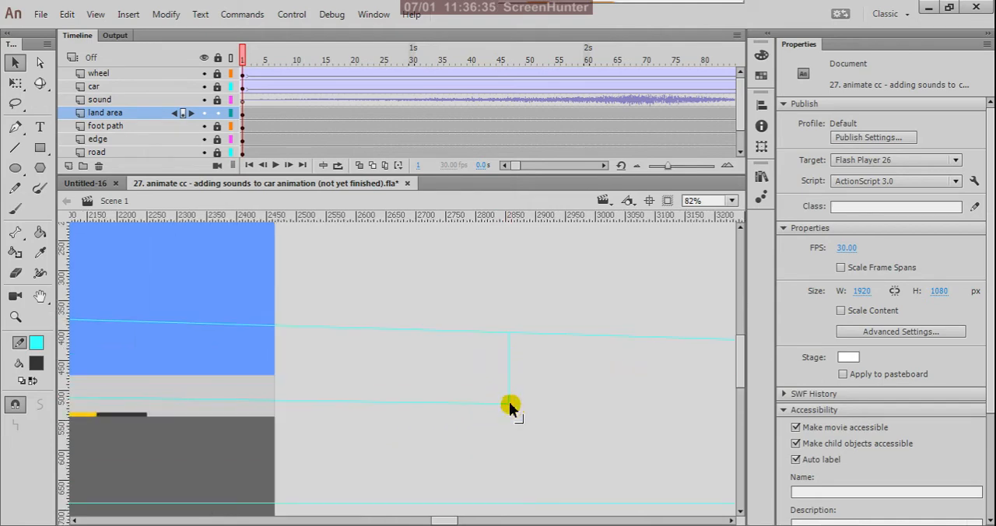
{"action": "left_click_drag", "start_coordinate": [510, 407], "coordinate": [509, 375]}
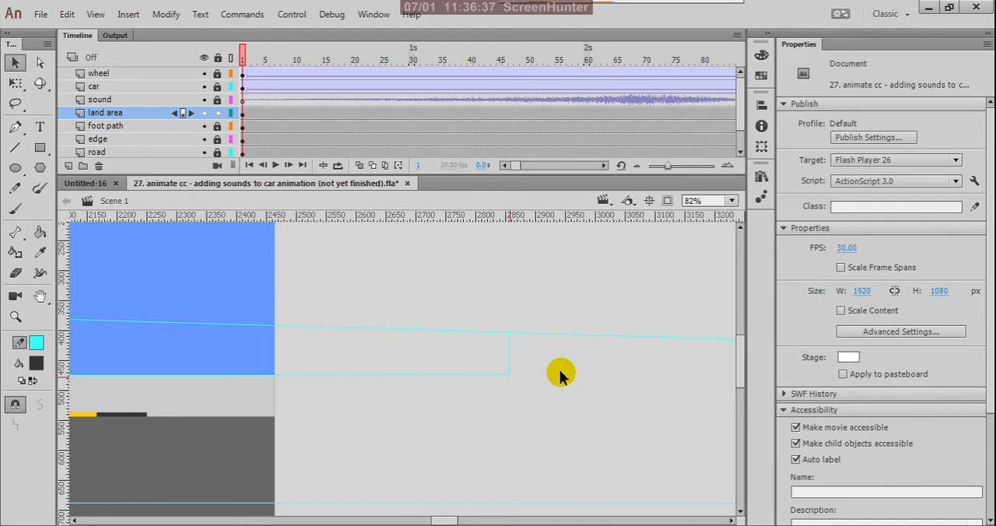
- Pull the overshooting outer end of the second hill's curve back onto the top of the vertical closing line
{"action": "scroll", "coordinate": [556, 375], "scroll_direction": "down", "scroll_amount": 4}
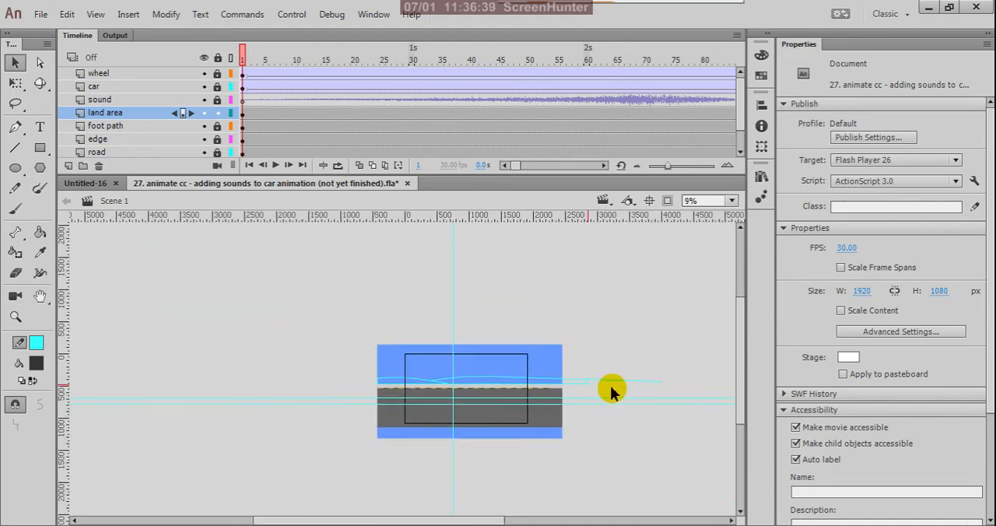
{"action": "scroll", "coordinate": [666, 392], "scroll_direction": "up", "scroll_amount": 2}
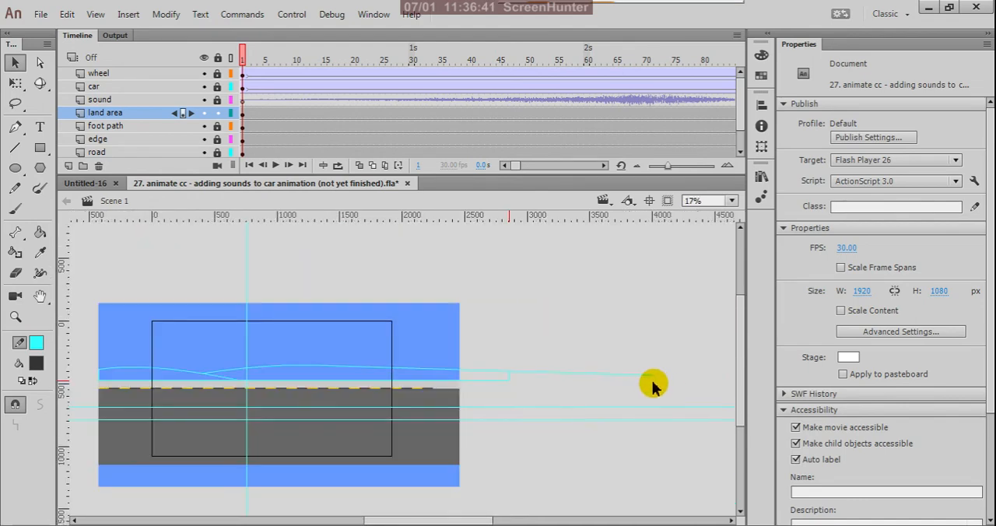
{"action": "scroll", "coordinate": [642, 389], "scroll_direction": "up", "scroll_amount": 2}
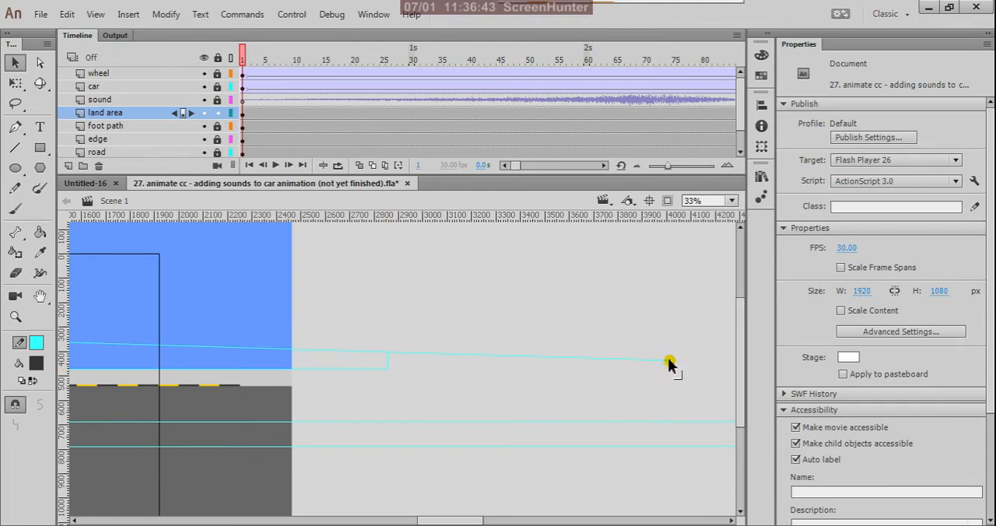
{"action": "left_click_drag", "start_coordinate": [667, 362], "coordinate": [389, 351]}
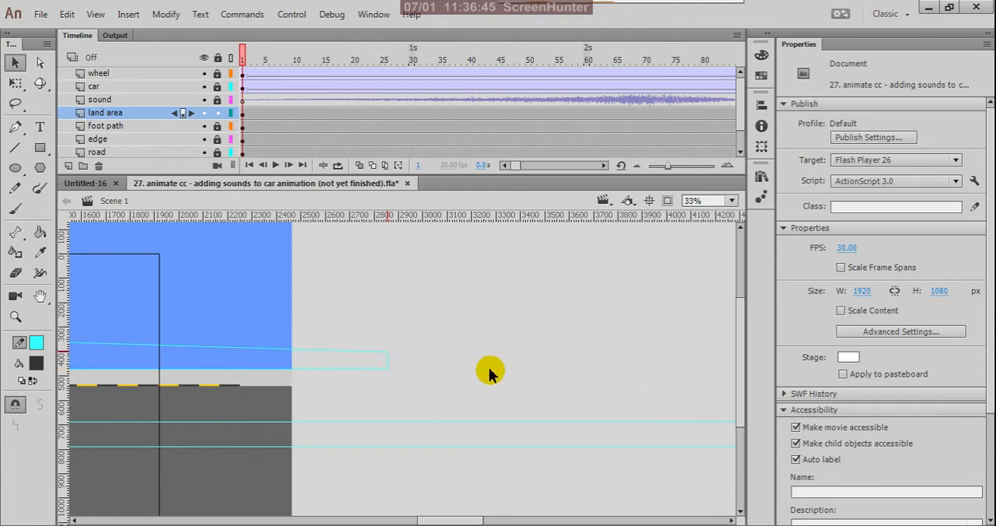
- Flatten the arch of the left hill's curve slightly
{"action": "scroll", "coordinate": [573, 399], "scroll_direction": "down", "scroll_amount": 3}
{"action": "scroll", "coordinate": [284, 381], "scroll_direction": "up", "scroll_amount": 2}
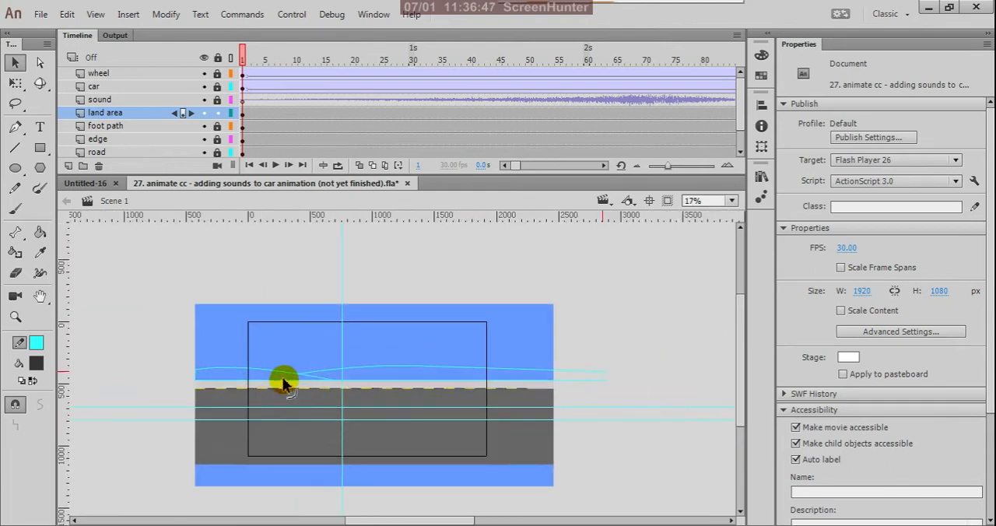
{"action": "scroll", "coordinate": [284, 381], "scroll_direction": "up", "scroll_amount": 3}
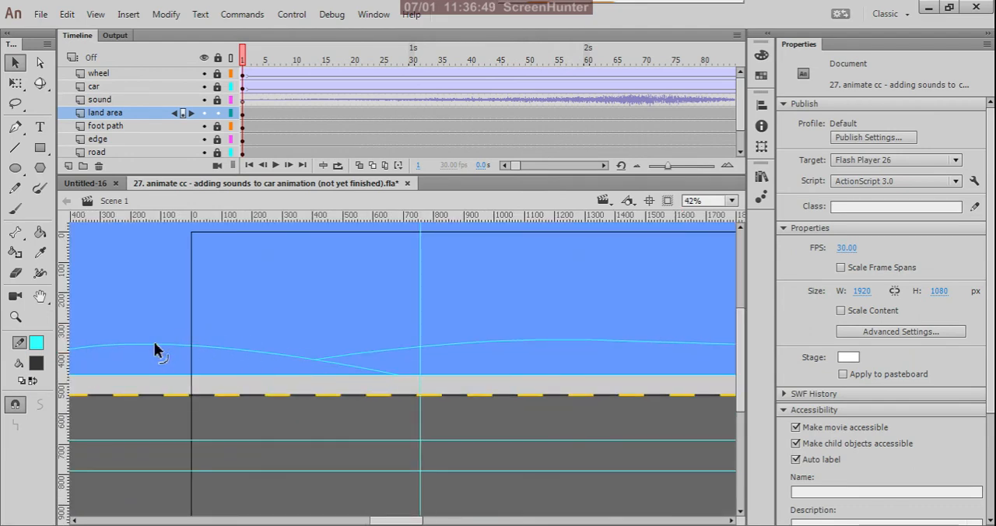
{"action": "left_click_drag", "start_coordinate": [156, 346], "coordinate": [336, 360]}
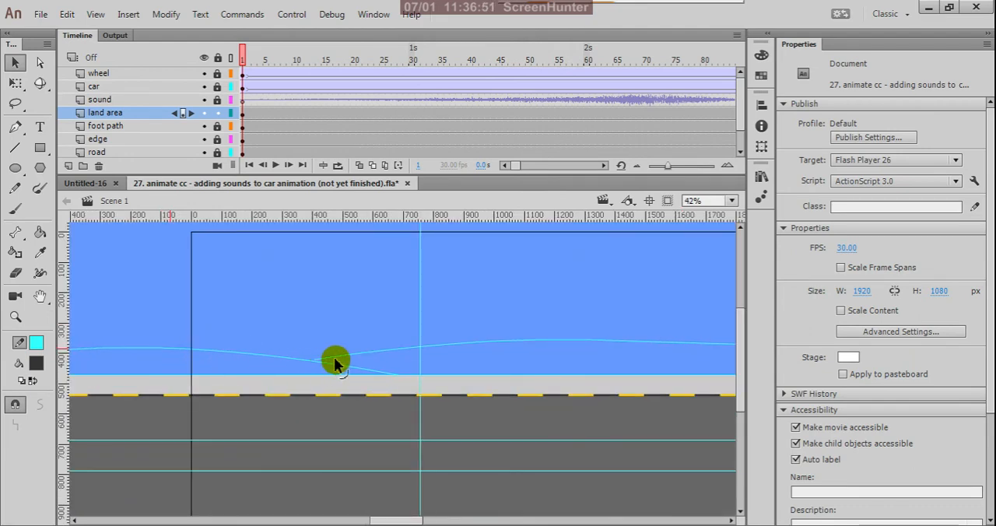
- Select all the hill outlines and break the drawing objects apart into plain shapes
{"action": "scroll", "coordinate": [348, 356], "scroll_direction": "down", "scroll_amount": 3}
{"action": "scroll", "coordinate": [392, 354], "scroll_direction": "up", "scroll_amount": 4}
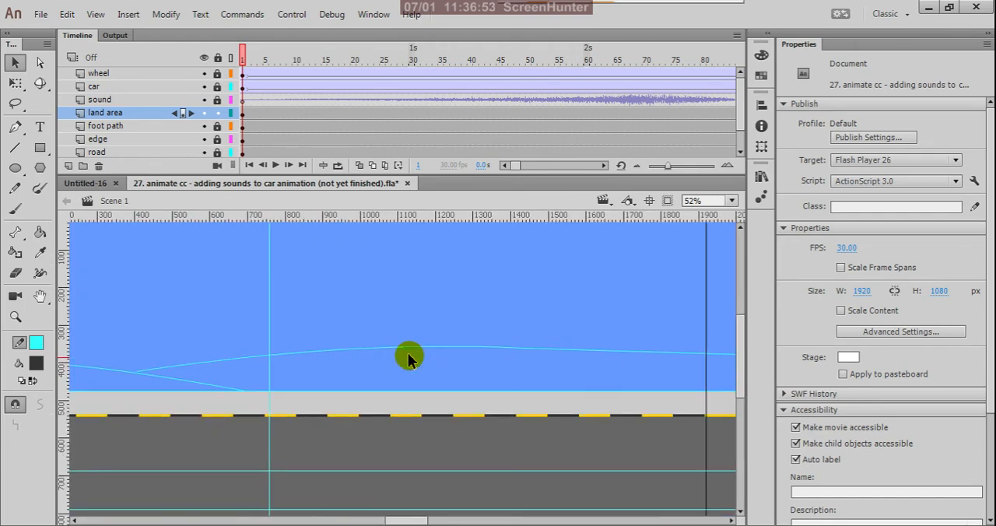
{"action": "scroll", "coordinate": [400, 355], "scroll_direction": "up", "scroll_amount": 1}
{"action": "scroll", "coordinate": [400, 355], "scroll_direction": "down", "scroll_amount": 5}
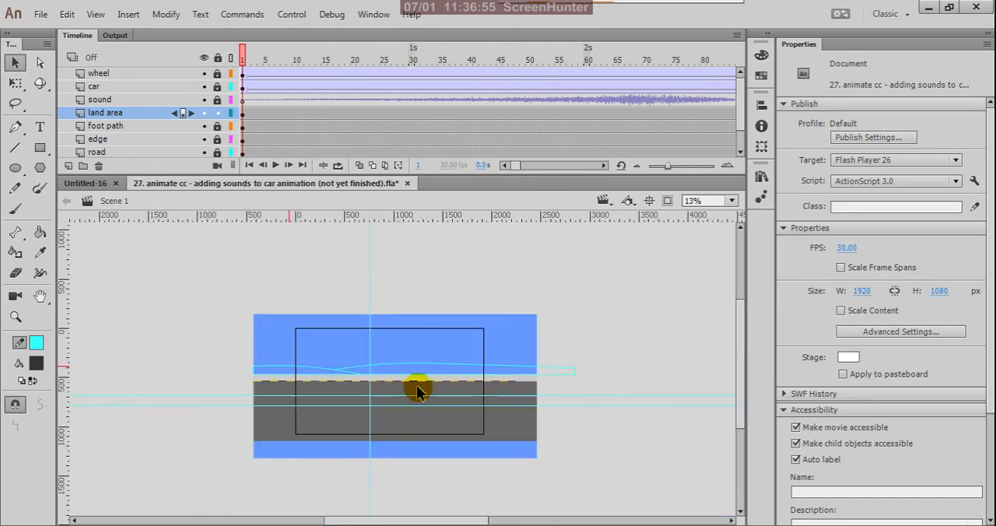
{"action": "left_click_drag", "start_coordinate": [207, 336], "coordinate": [618, 404]}
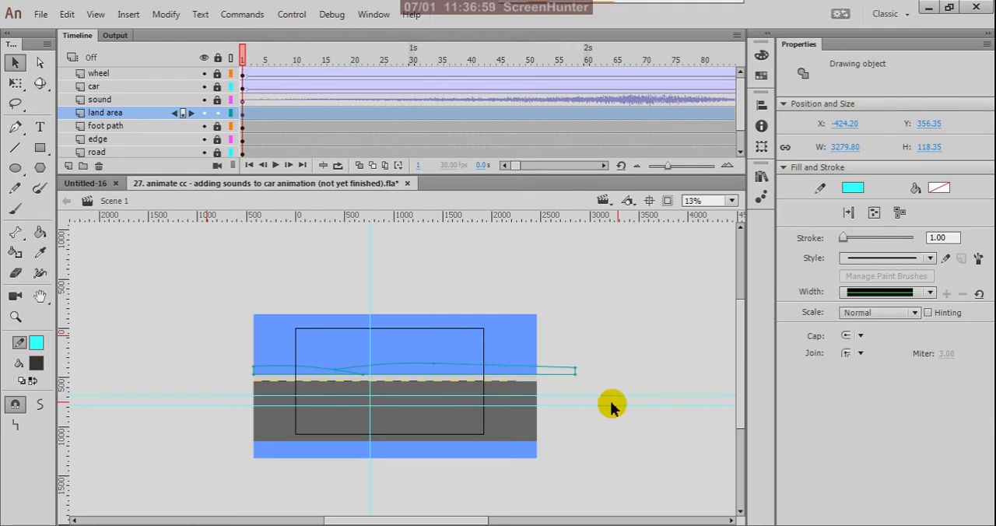
{"action": "key", "text": "ctrl+b"}
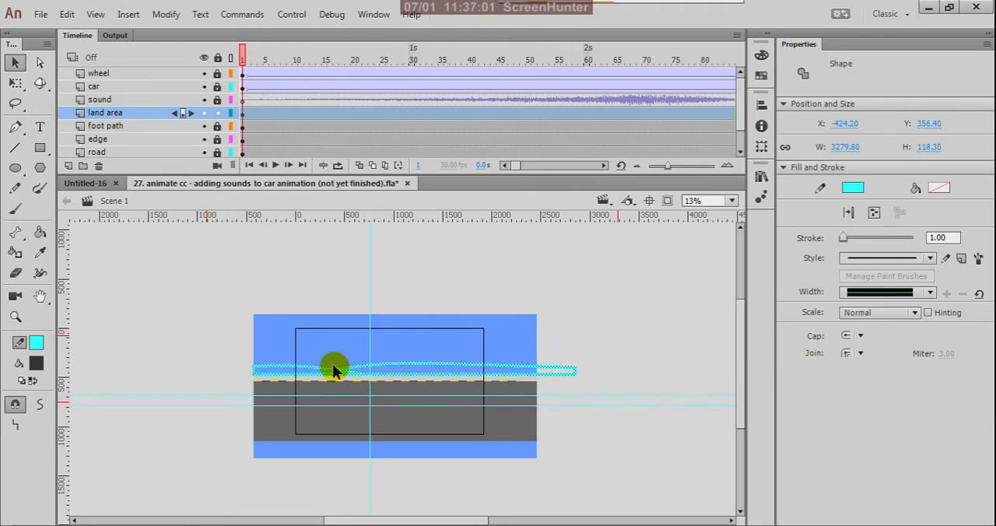
{"action": "scroll", "coordinate": [285, 368], "scroll_direction": "up", "scroll_amount": 2}
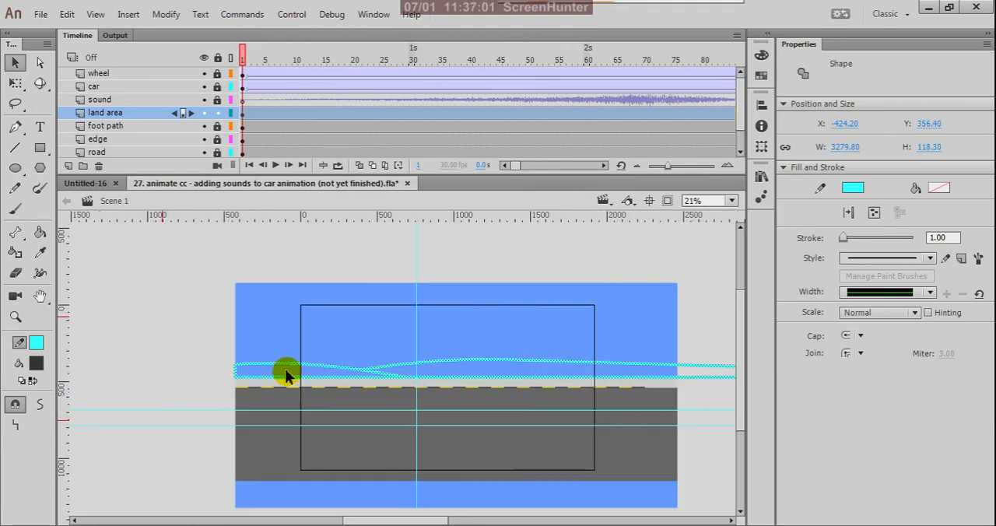
{"action": "left_click", "coordinate": [198, 329]}
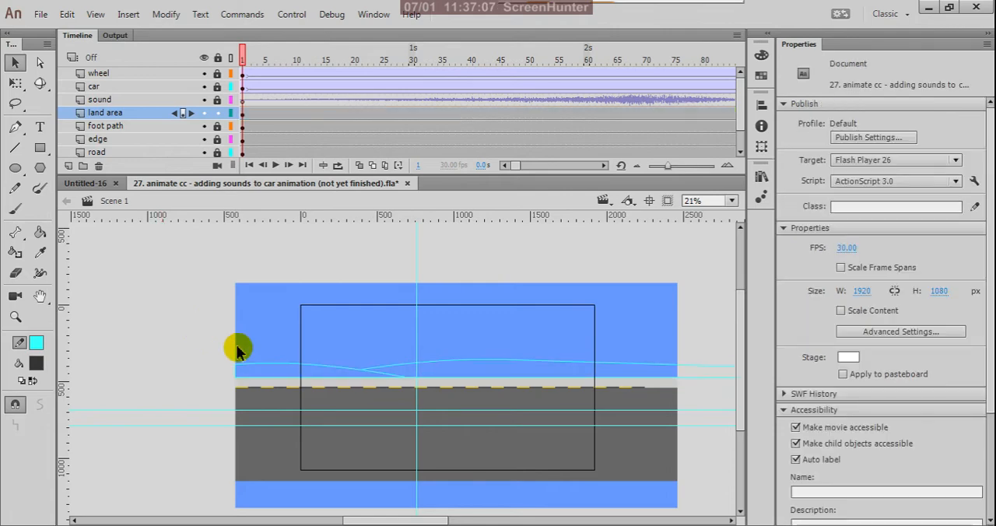
- Fill the left hill with a muted grey-green using the Paint Bucket tool
{"action": "scroll", "coordinate": [233, 377], "scroll_direction": "up", "scroll_amount": 3}
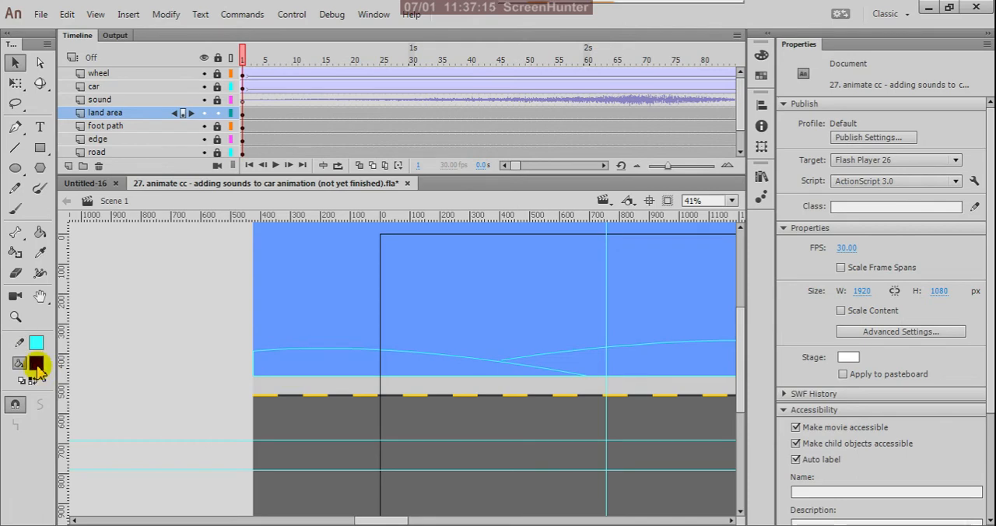
{"action": "left_click", "coordinate": [36, 366]}
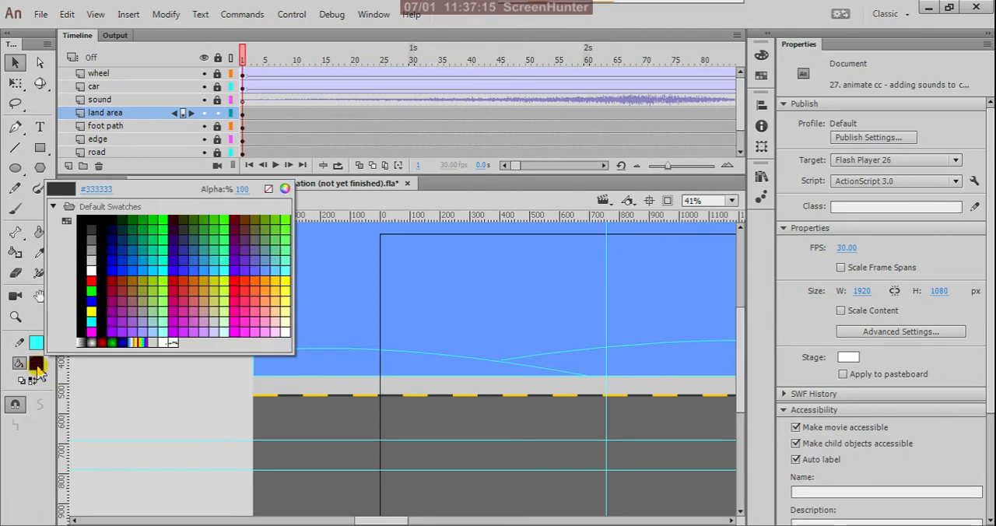
{"action": "left_click", "coordinate": [268, 236]}
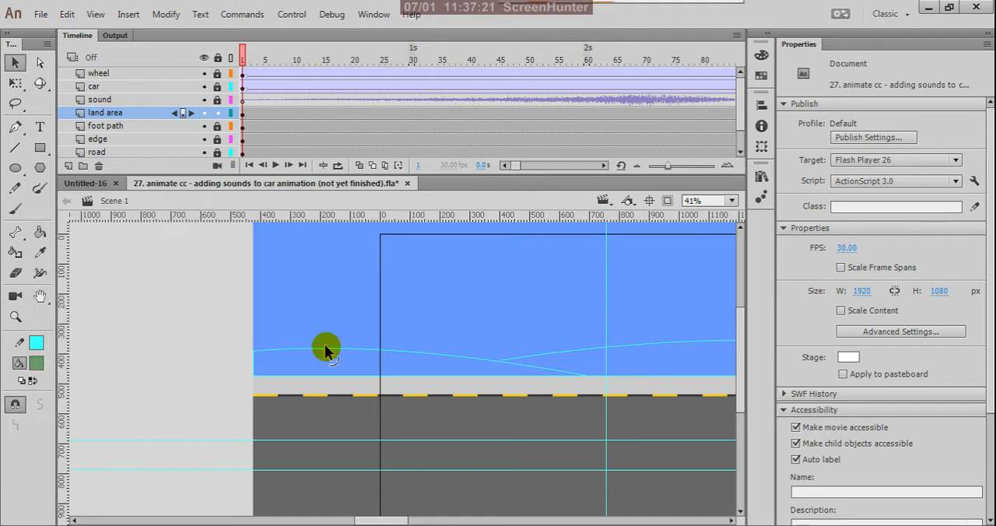
{"action": "key", "text": "k"}
{"action": "left_click", "coordinate": [315, 368]}
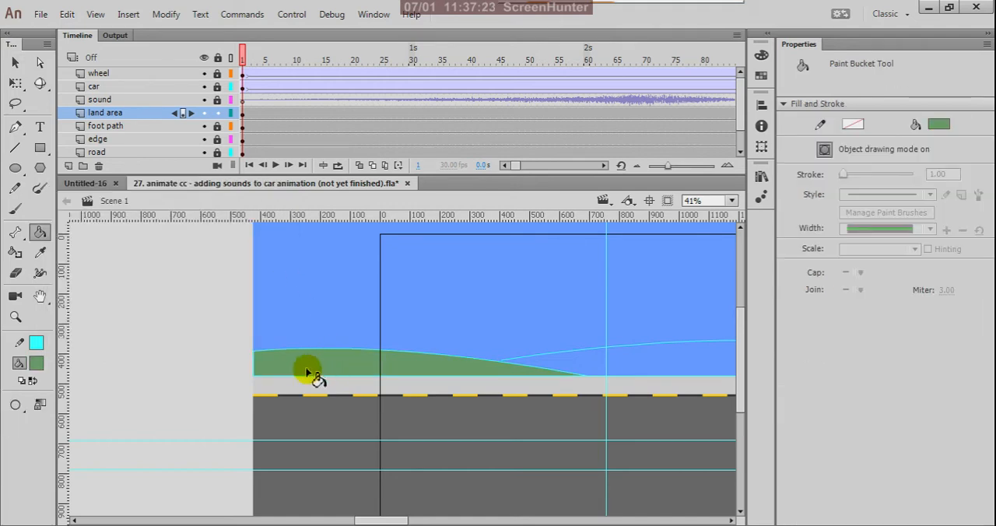
- Choose dark green as the fill colour and try to fill the second hill
{"action": "left_click", "coordinate": [36, 363]}
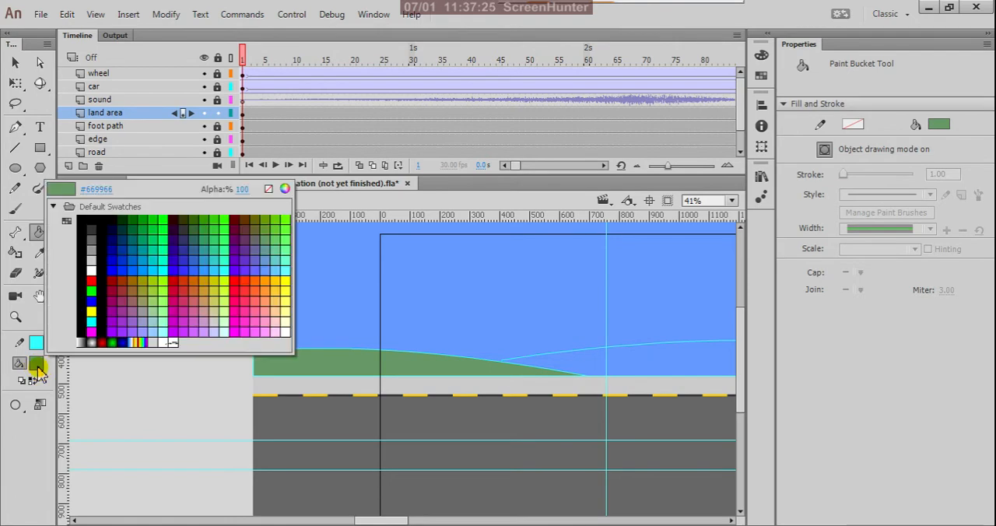
{"action": "left_click", "coordinate": [197, 221]}
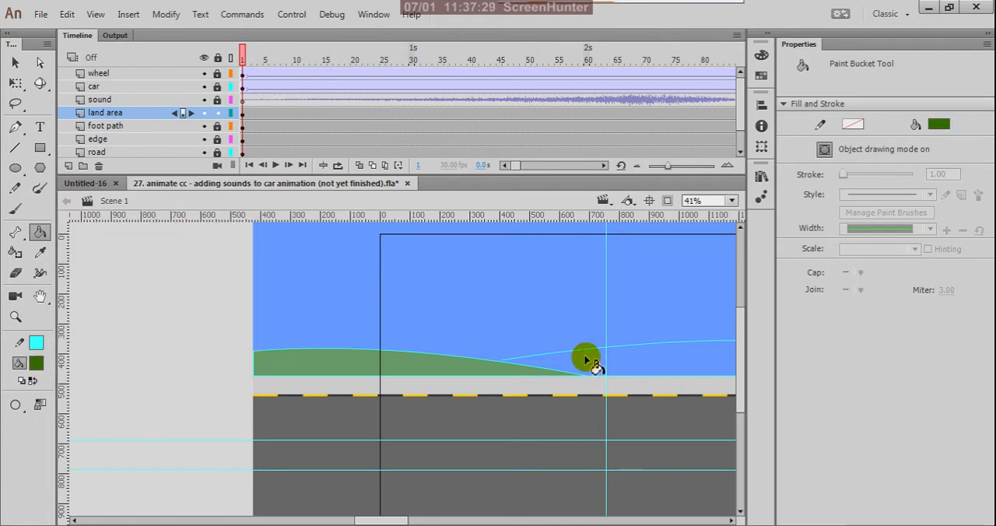
{"action": "left_click", "coordinate": [640, 357]}
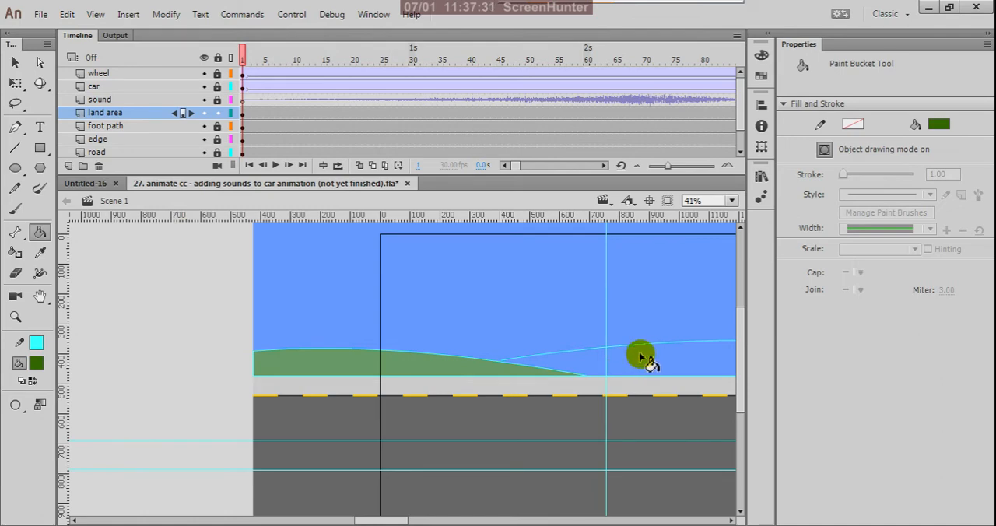
- Snap the second hill's inner end onto the left hill's slope to close the gap, and fill the second hill with the dark green
{"action": "key", "text": "v"}
{"action": "scroll", "coordinate": [553, 383], "scroll_direction": "up", "scroll_amount": 2}
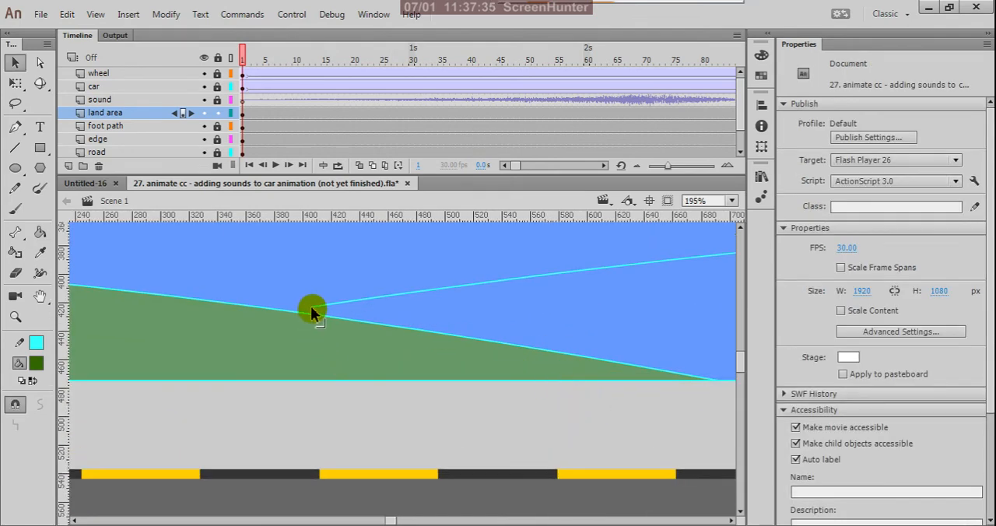
{"action": "left_click_drag", "start_coordinate": [311, 307], "coordinate": [305, 313]}
{"action": "key", "text": "k"}
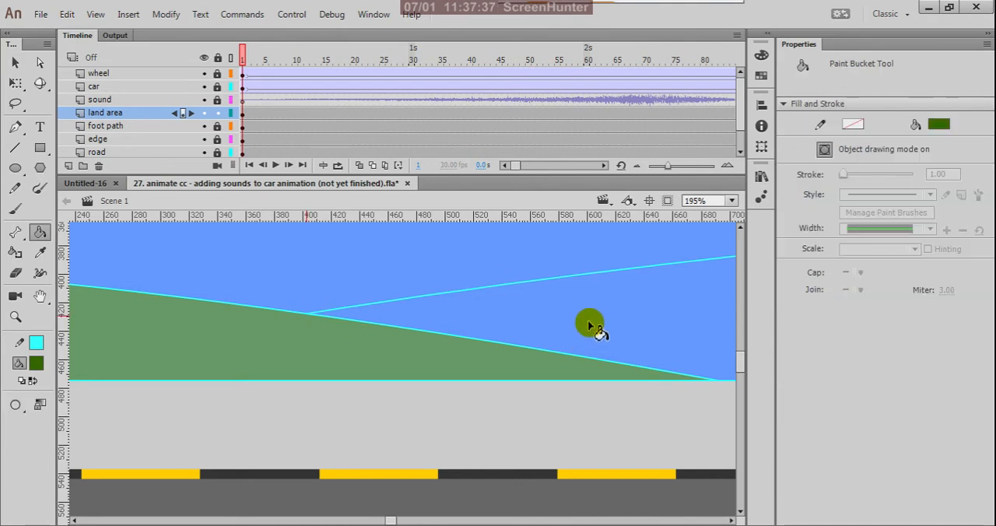
{"action": "left_click", "coordinate": [585, 327]}
{"action": "scroll", "coordinate": [381, 342], "scroll_direction": "down", "scroll_amount": 2}
{"action": "scroll", "coordinate": [381, 347], "scroll_direction": "down", "scroll_amount": 4}
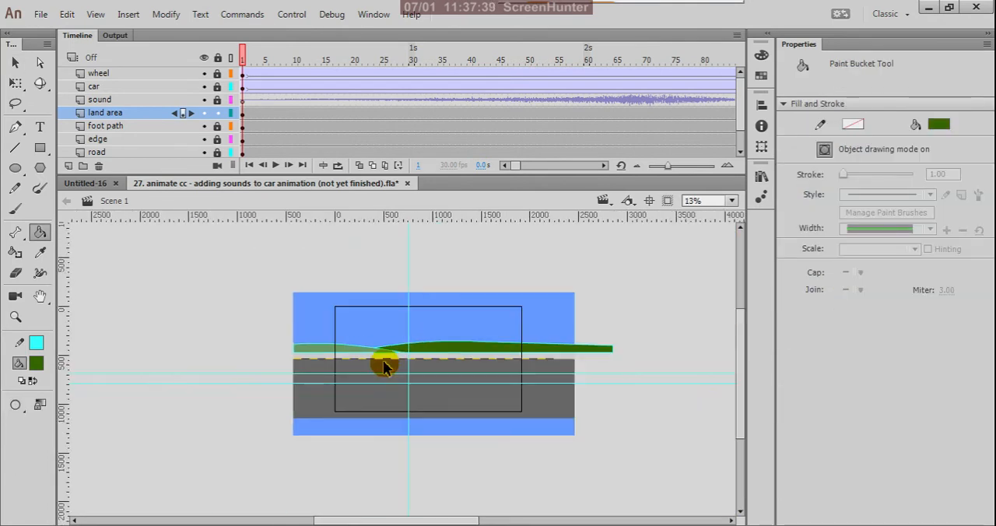
- Pull the dark green hill's two outer corners in so its end lines up with the edge of the sky rectangle
{"action": "left_click", "coordinate": [17, 64]}
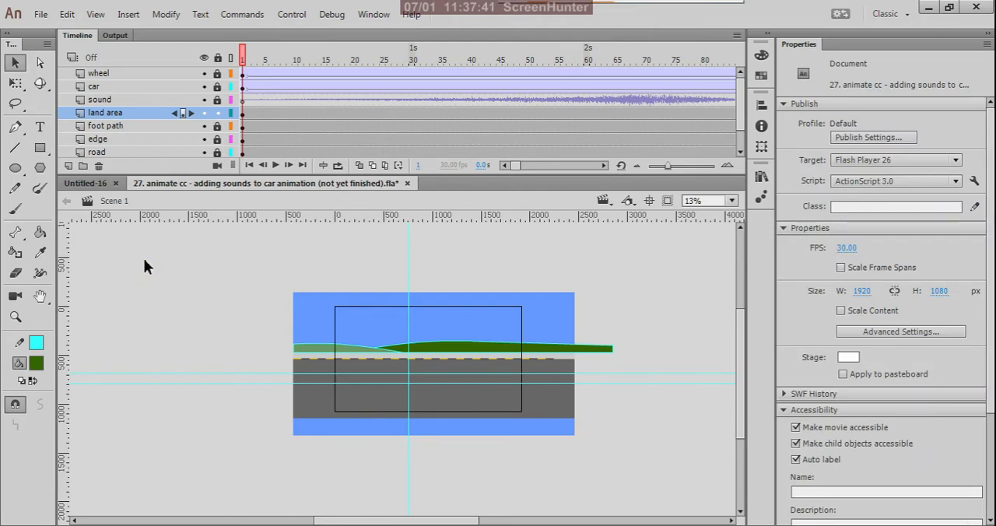
{"action": "scroll", "coordinate": [607, 354], "scroll_direction": "up", "scroll_amount": 2}
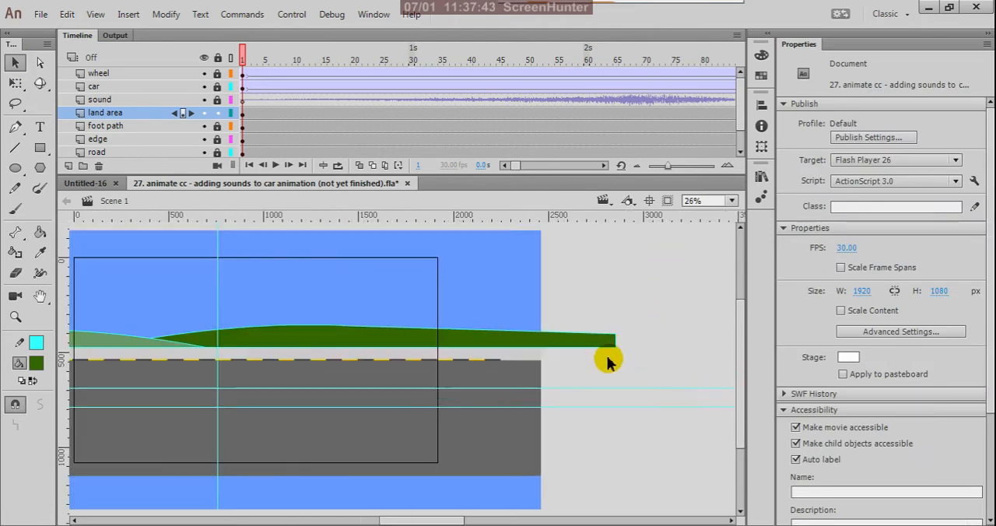
{"action": "scroll", "coordinate": [613, 350], "scroll_direction": "down", "scroll_amount": 2}
{"action": "scroll", "coordinate": [616, 346], "scroll_direction": "up", "scroll_amount": 2}
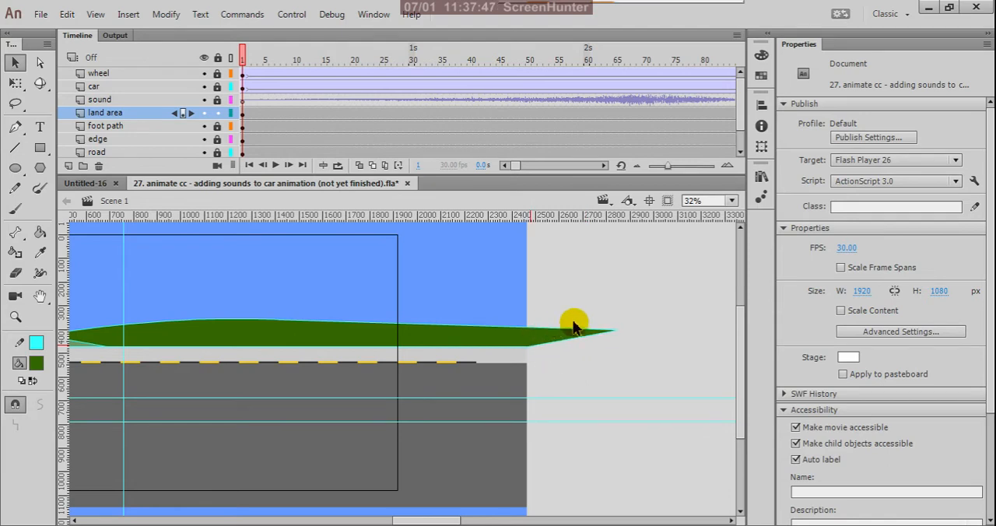
{"action": "left_click_drag", "start_coordinate": [617, 332], "coordinate": [528, 330]}
{"action": "scroll", "coordinate": [516, 335], "scroll_direction": "up", "scroll_amount": 5}
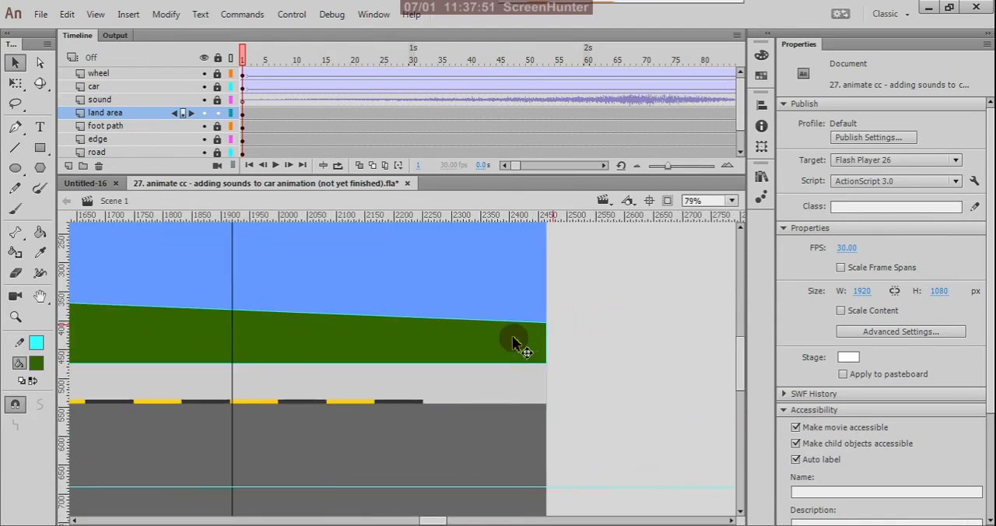
{"action": "scroll", "coordinate": [604, 337], "scroll_direction": "down", "scroll_amount": 8}
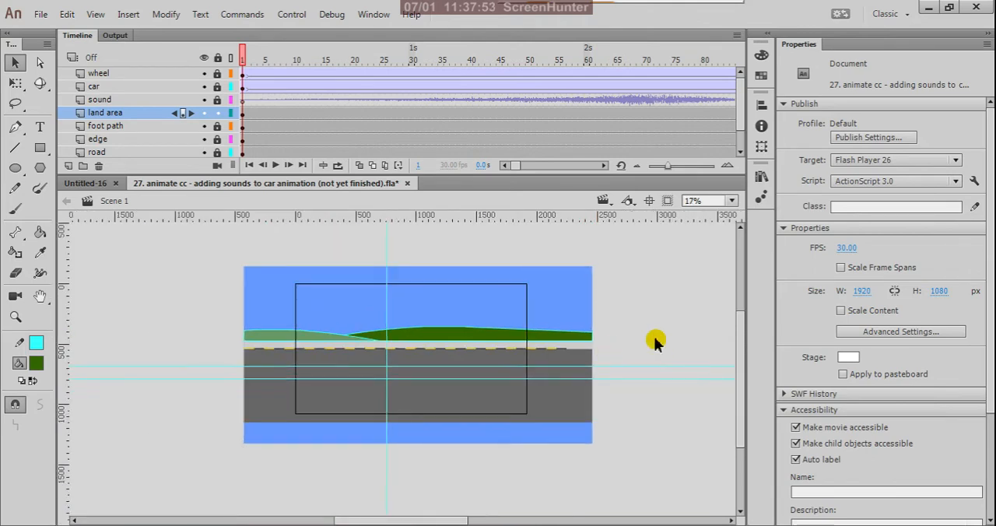
- Scrub the timeline to about frame 52 and test the movie to check the filled hills behind the road
{"action": "left_click_drag", "start_coordinate": [241, 57], "coordinate": [544, 156]}
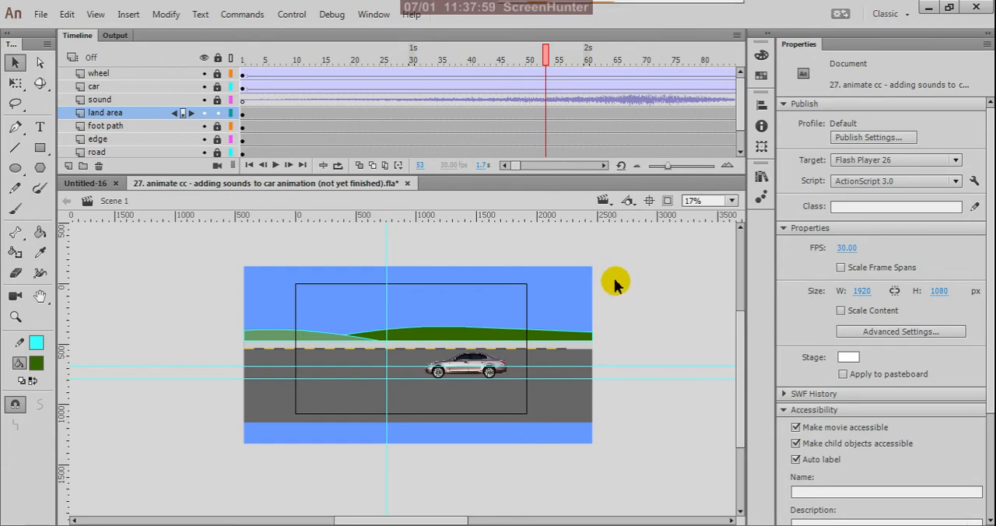
{"action": "key", "text": "ctrl+Return"}
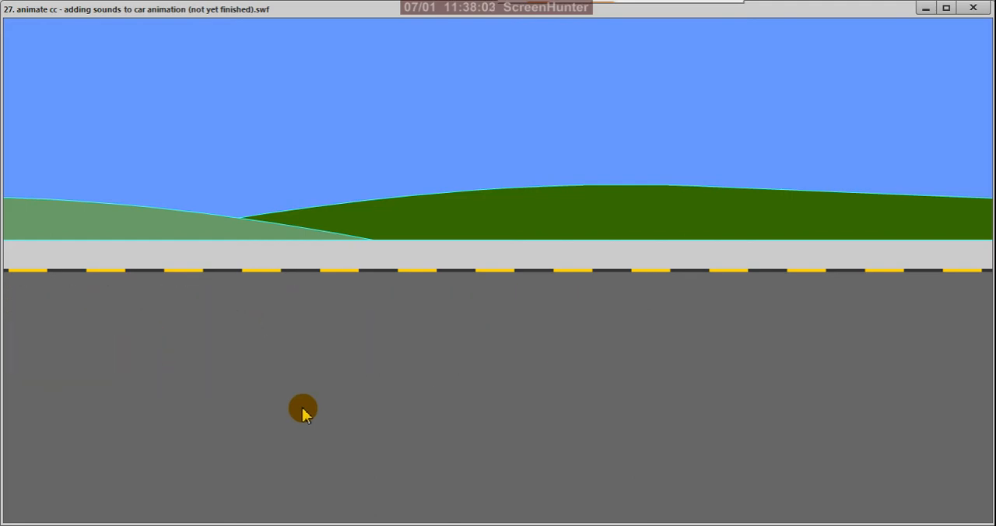
{"action": "left_click", "coordinate": [973, 8]}
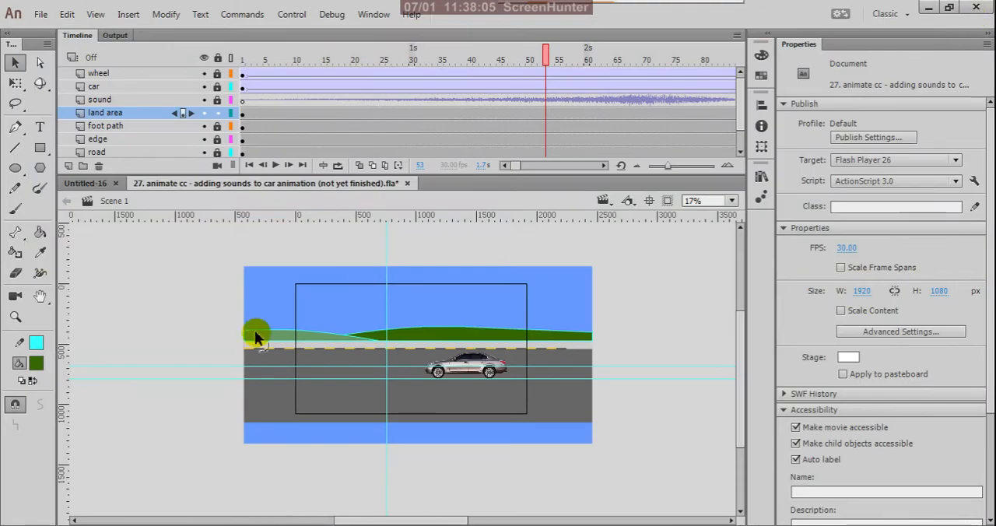
- Lock the land area layer and select the blue sky rectangle at frame 1 of the sky layer
{"action": "scroll", "coordinate": [430, 288], "scroll_direction": "up", "scroll_amount": 3}
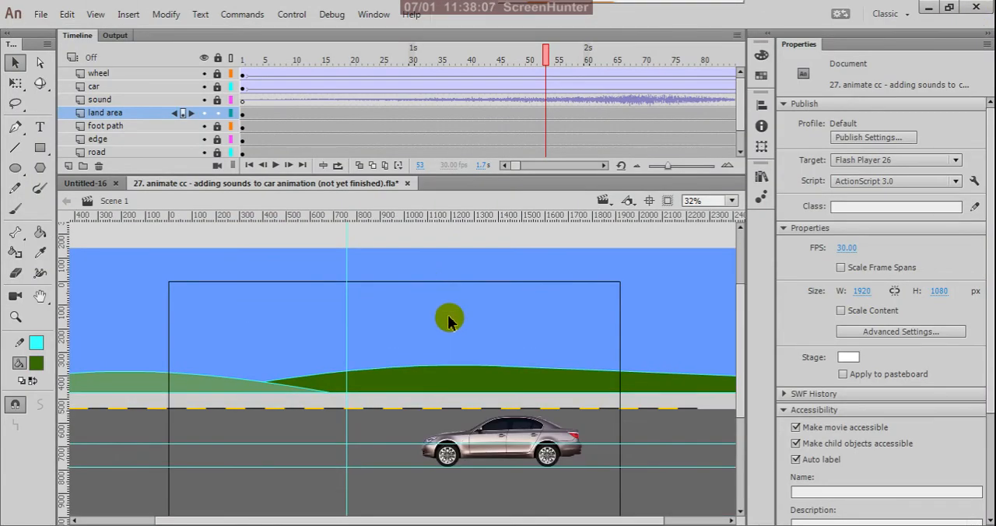
{"action": "scroll", "coordinate": [473, 391], "scroll_direction": "down", "scroll_amount": 3}
{"action": "scroll", "coordinate": [497, 346], "scroll_direction": "up", "scroll_amount": 2}
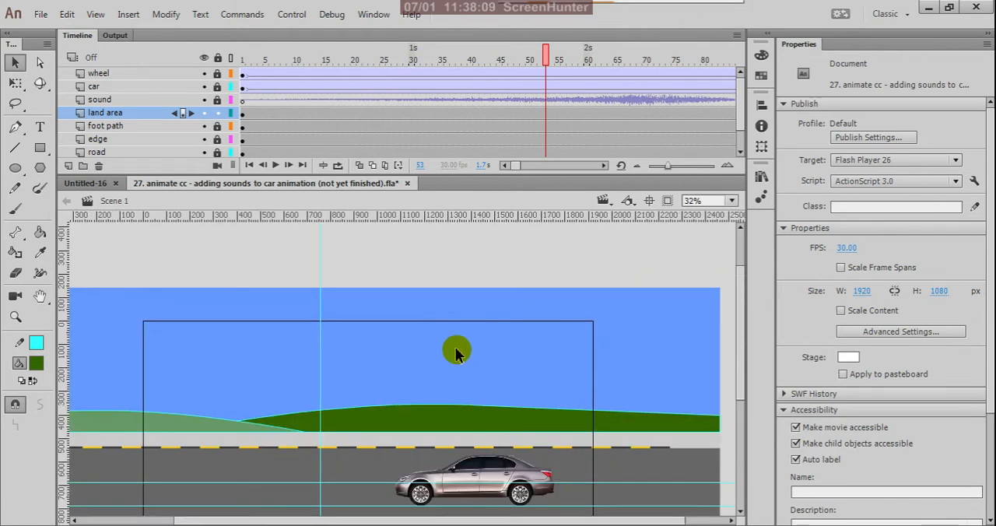
{"action": "scroll", "coordinate": [497, 343], "scroll_direction": "down", "scroll_amount": 1}
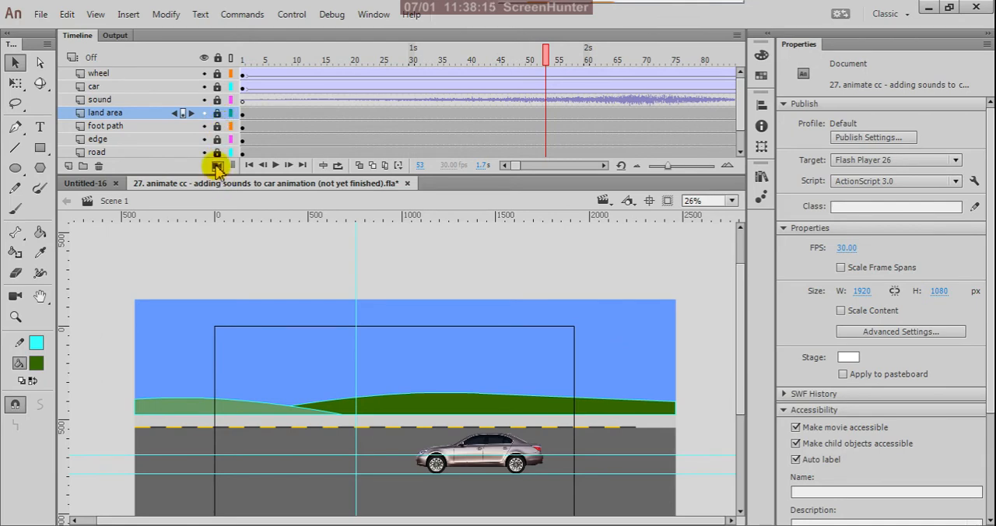
{"action": "scroll", "coordinate": [217, 164], "scroll_direction": "down", "scroll_amount": 2}
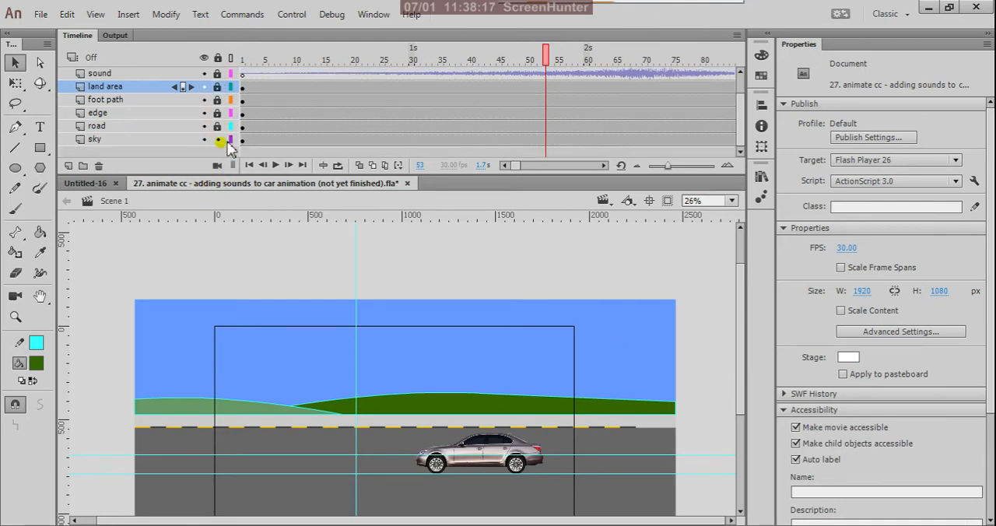
{"action": "left_click", "coordinate": [243, 141]}
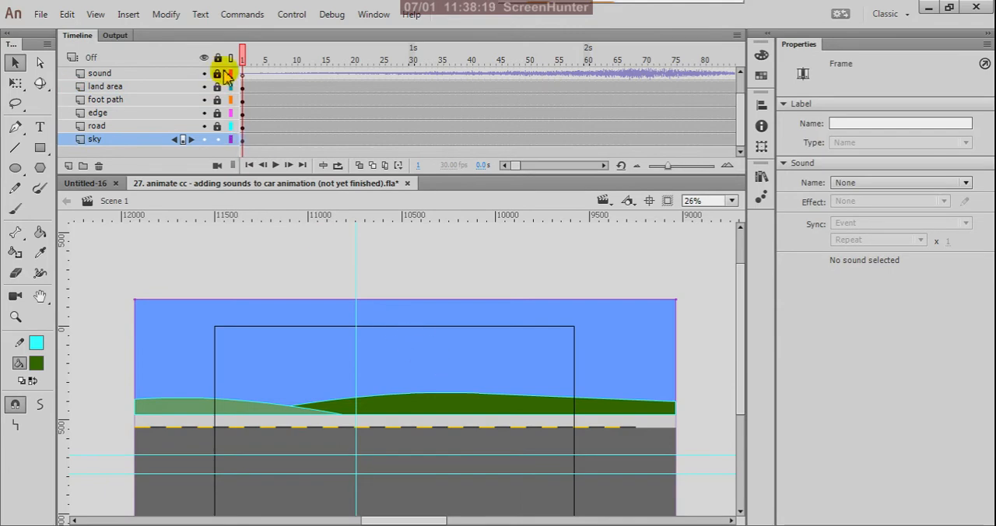
{"action": "mouse_move", "coordinate": [244, 61]}
{"action": "left_mouse_down"}
{"action": "mouse_move", "coordinate": [543, 146]}
{"action": "mouse_move", "coordinate": [222, 128]}
{"action": "mouse_move", "coordinate": [243, 148]}
{"action": "left_mouse_up"}
{"action": "left_click", "coordinate": [393, 313]}
{"action": "left_click", "coordinate": [444, 348]}
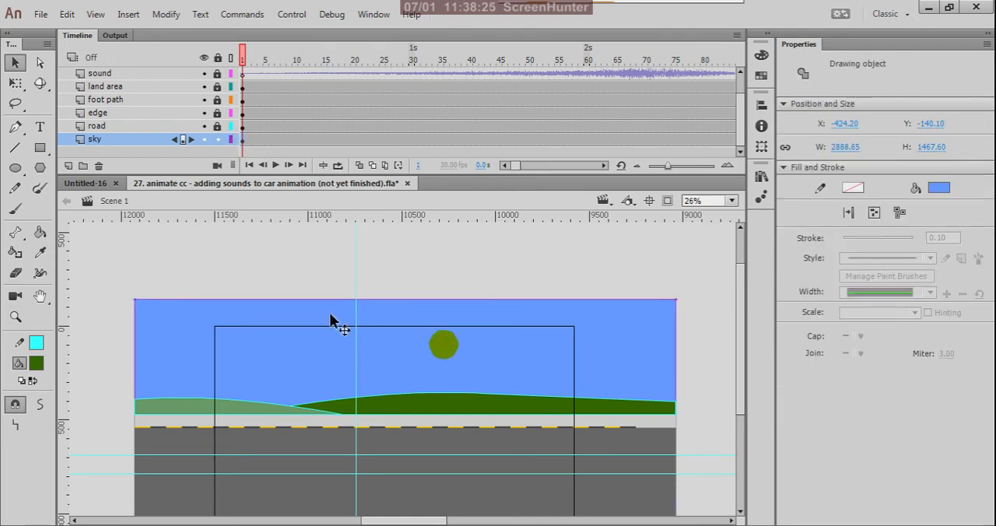
- Change the sky rectangle's fill type from solid colour to a linear gradient
{"action": "left_click", "coordinate": [761, 56]}
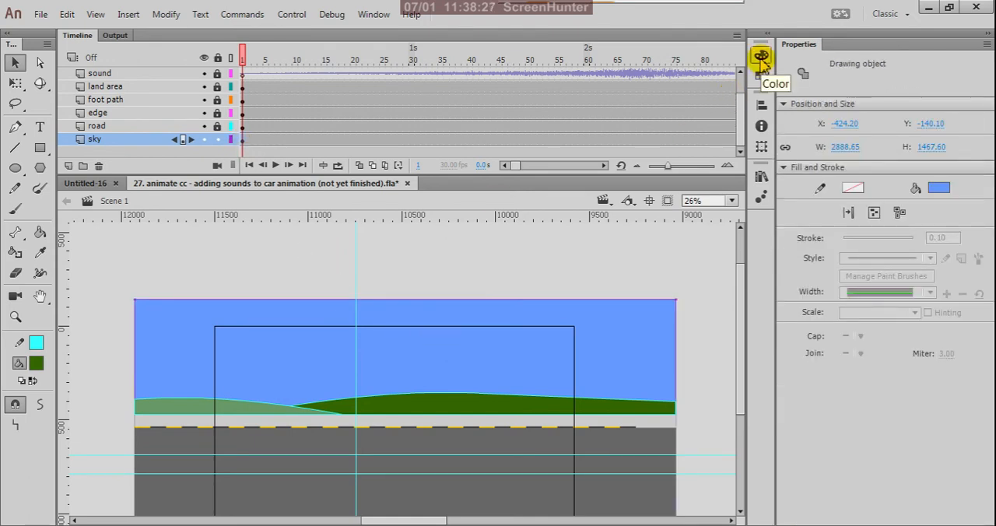
{"action": "left_click", "coordinate": [761, 56]}
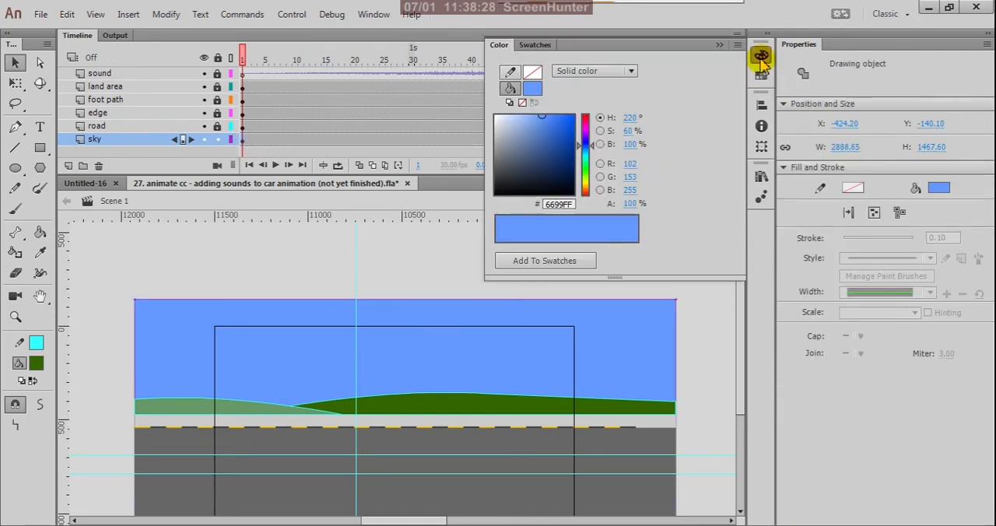
{"action": "left_click", "coordinate": [632, 72]}
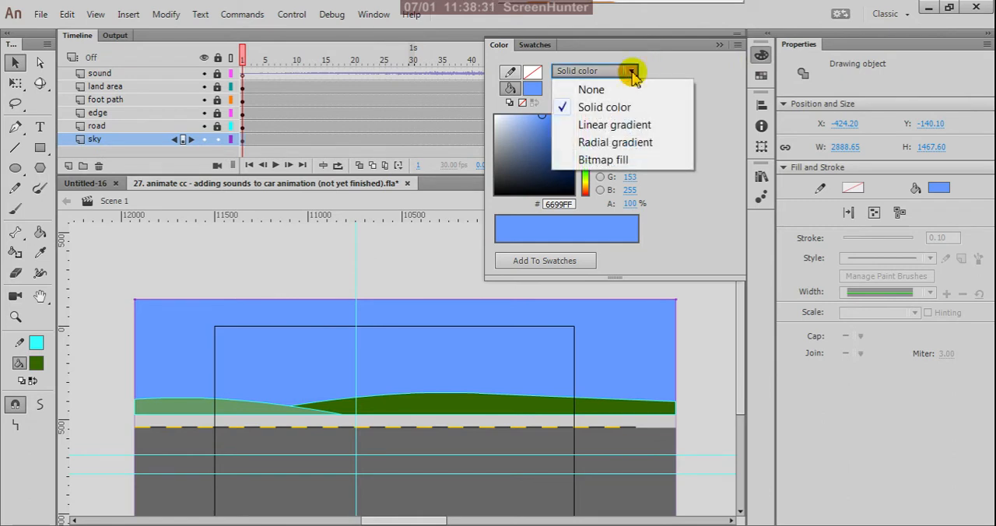
{"action": "left_click", "coordinate": [628, 128]}
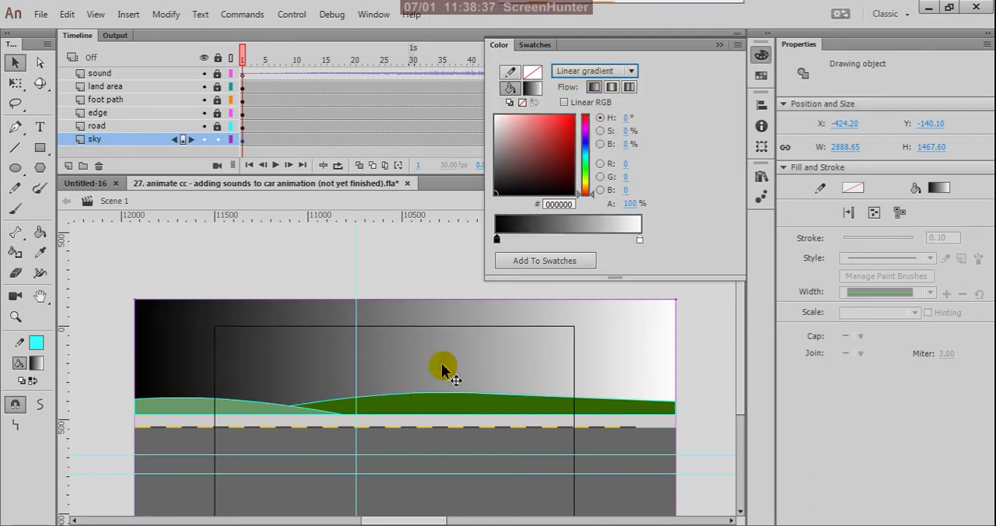
- Set the start colour of the sky's linear gradient to a deep blue, 0388C2
{"action": "left_click", "coordinate": [589, 155]}
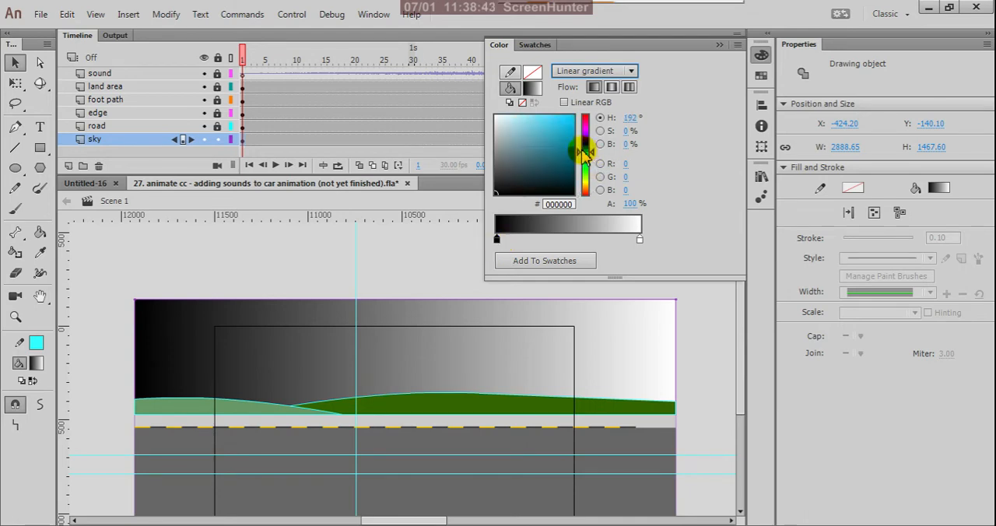
{"action": "left_click_drag", "start_coordinate": [574, 131], "coordinate": [570, 123]}
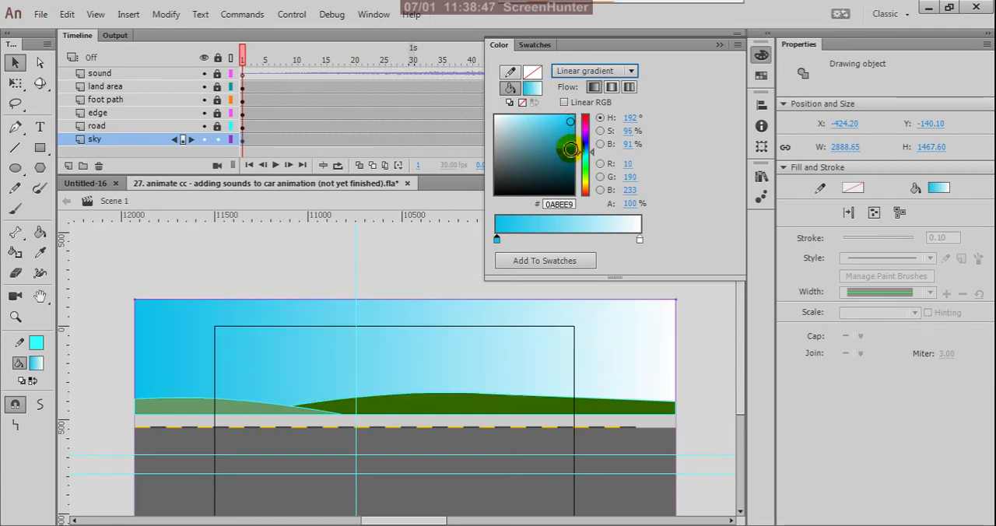
{"action": "left_click_drag", "start_coordinate": [578, 153], "coordinate": [580, 156]}
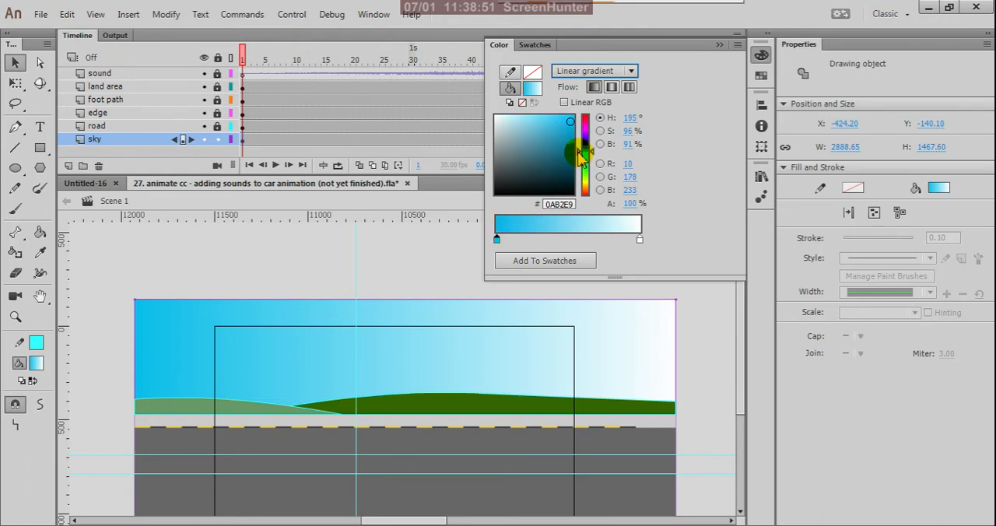
{"action": "left_click", "coordinate": [575, 126]}
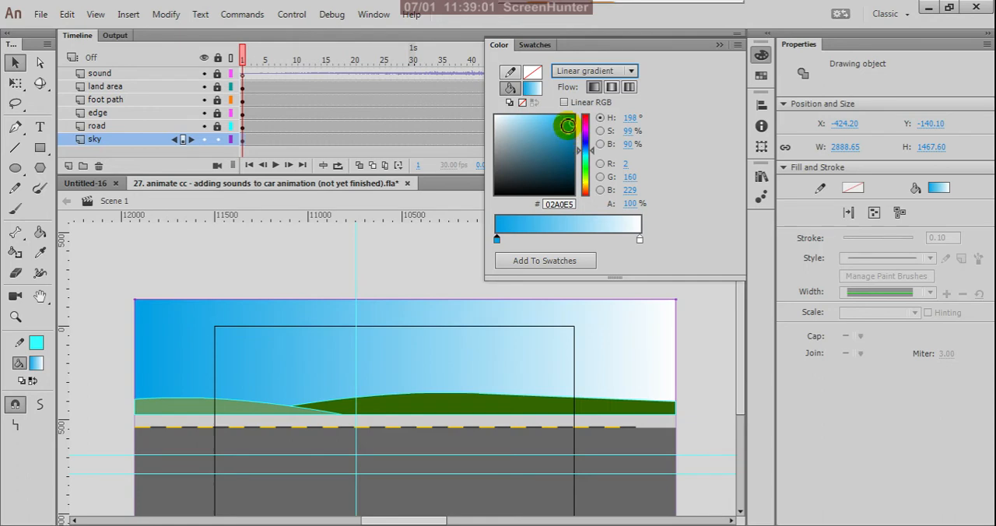
{"action": "left_click_drag", "start_coordinate": [573, 124], "coordinate": [573, 135]}
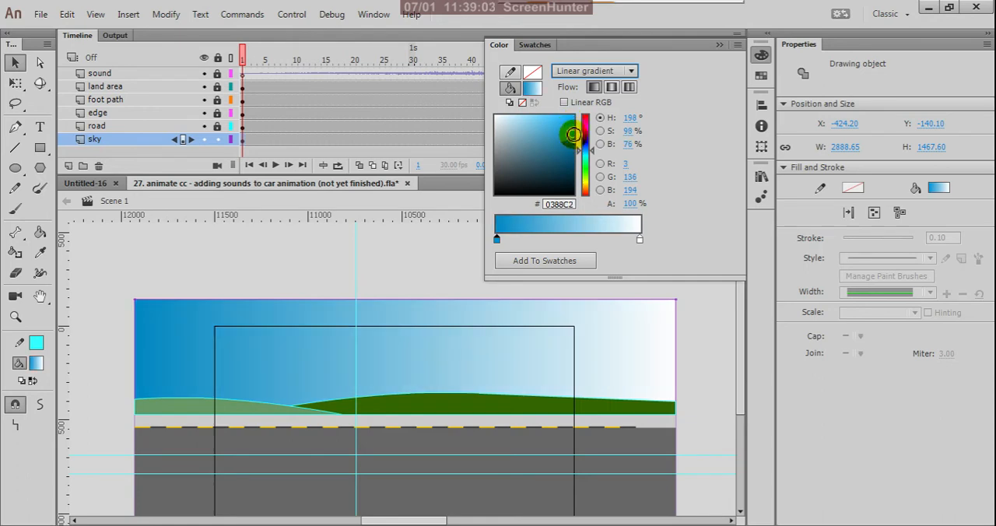
- Select the gradient's white end stop and set its colour to light blue, B7DCFC
{"action": "left_click", "coordinate": [640, 240]}
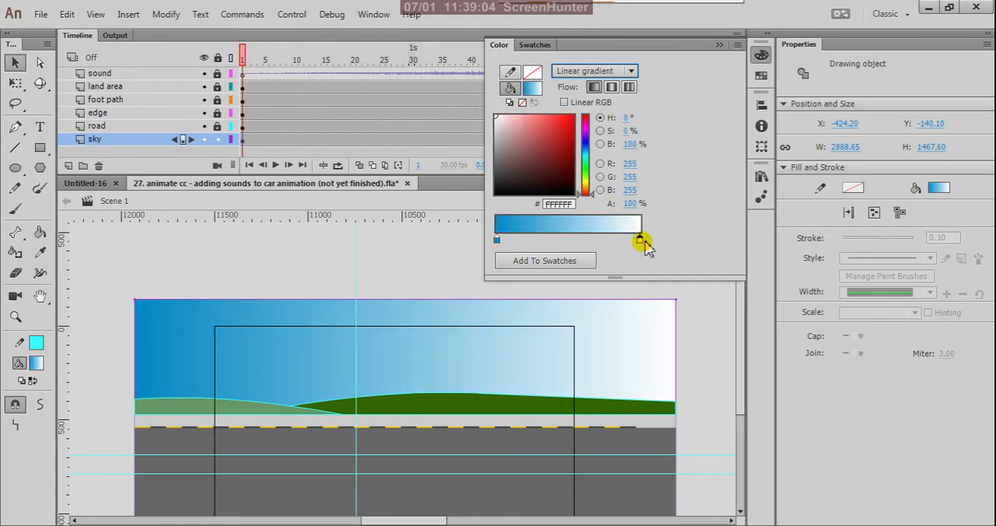
{"action": "left_click", "coordinate": [587, 149]}
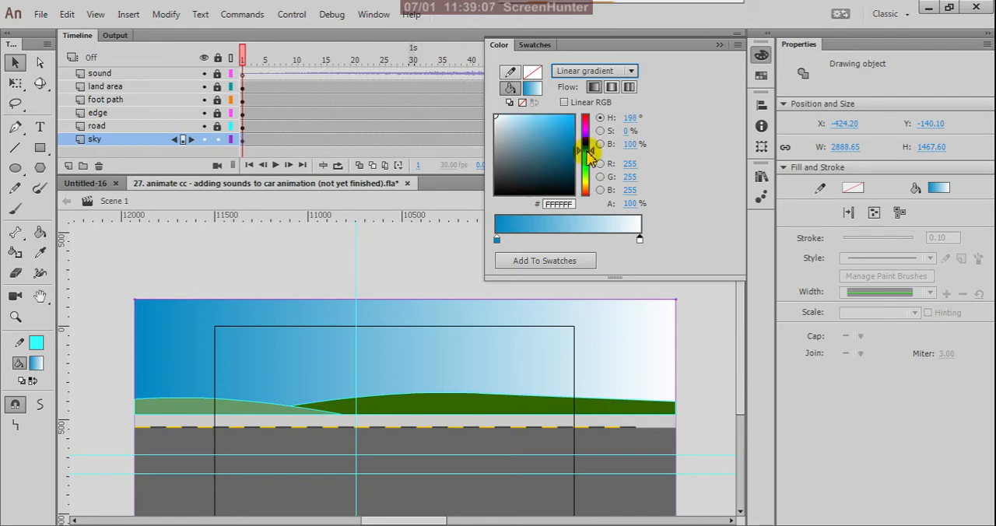
{"action": "left_click", "coordinate": [589, 155]}
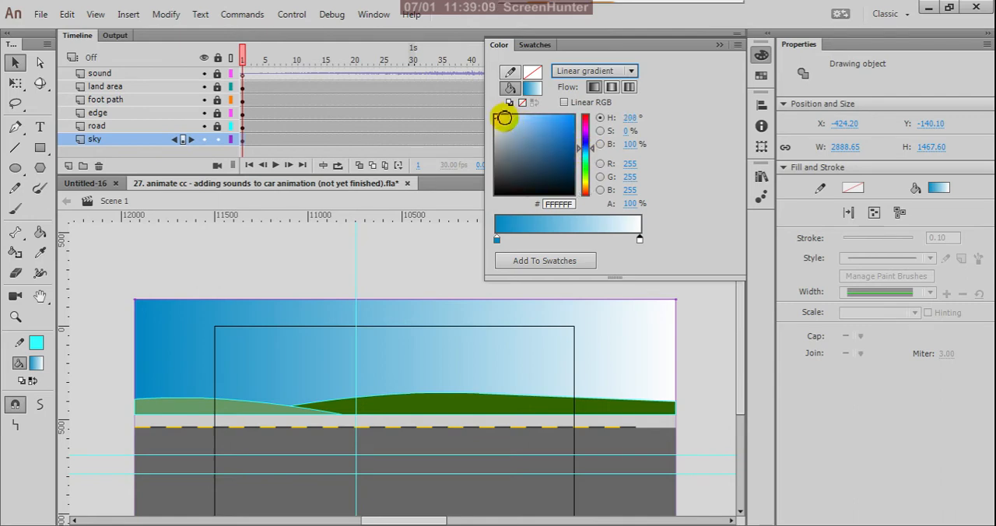
{"action": "left_click", "coordinate": [504, 117]}
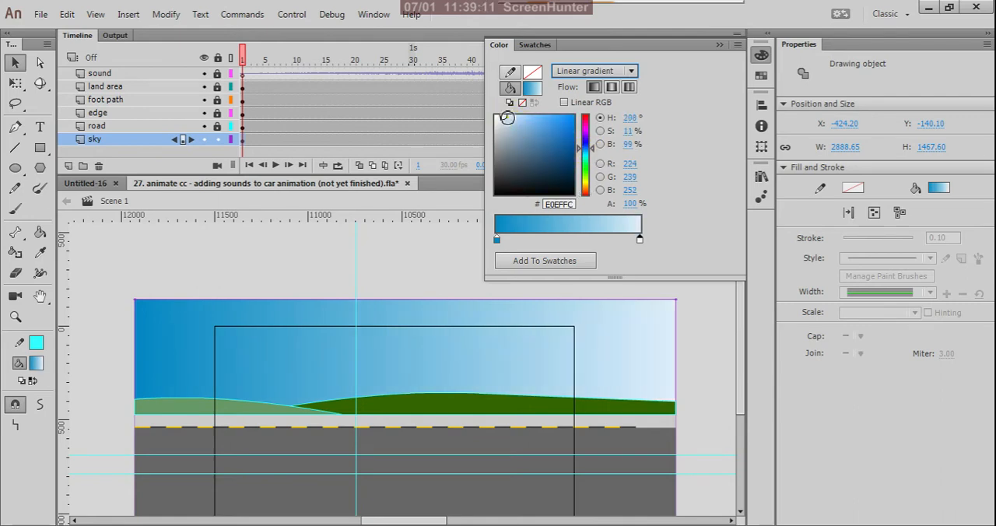
{"action": "left_click", "coordinate": [507, 117]}
{"action": "left_click", "coordinate": [516, 116]}
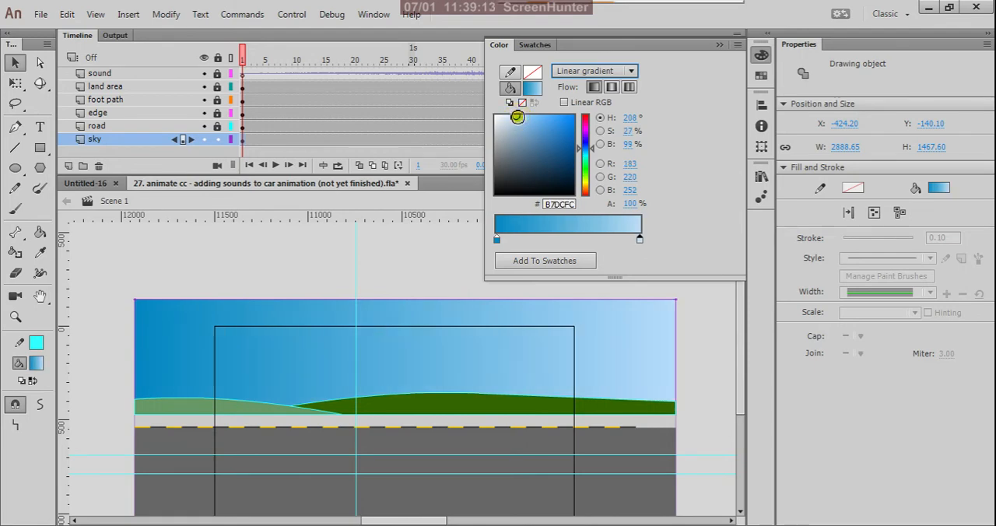
- Try lilac and peach tones for the gradient's end stop, settle on pale lilac F0D0FA, and deselect the sky
{"action": "left_click", "coordinate": [587, 131]}
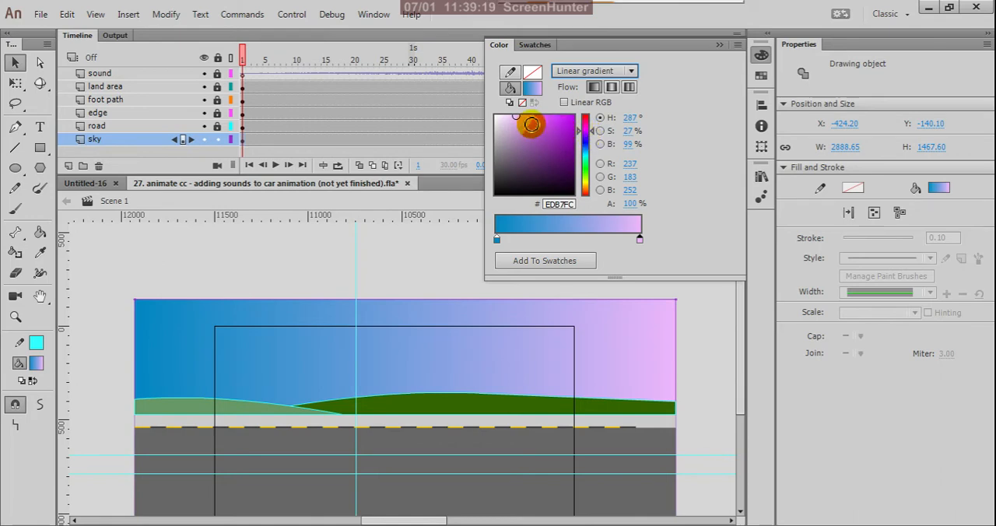
{"action": "left_click", "coordinate": [509, 119]}
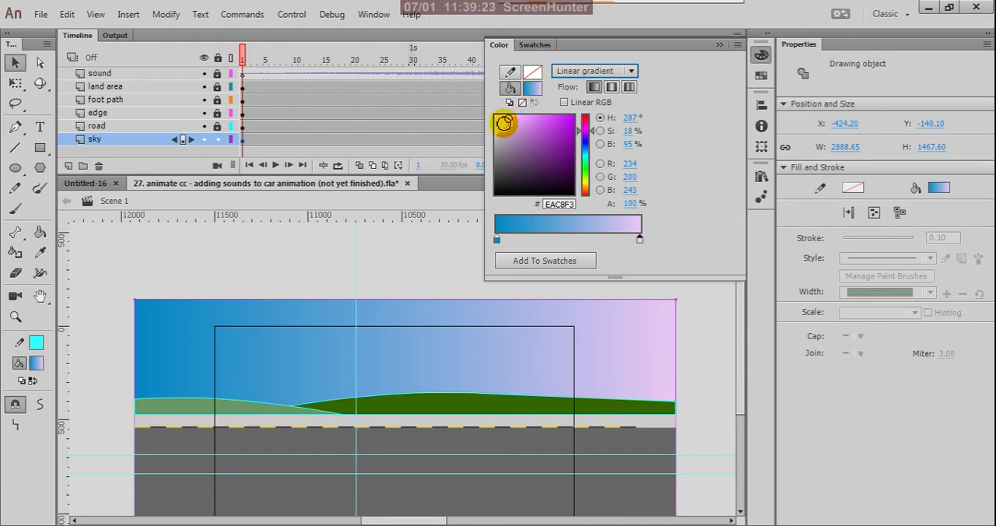
{"action": "left_click", "coordinate": [505, 119]}
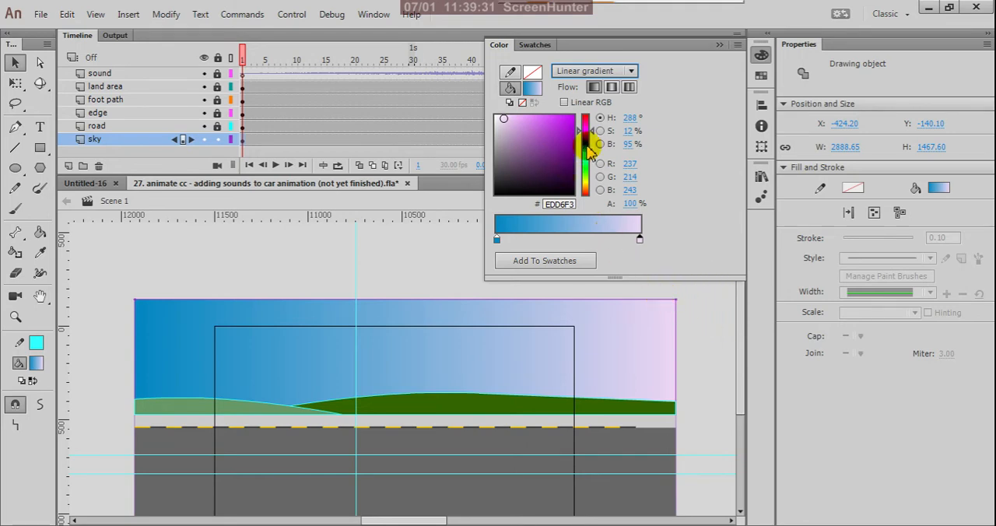
{"action": "left_click", "coordinate": [587, 190]}
{"action": "left_click_drag", "start_coordinate": [587, 190], "coordinate": [589, 196]}
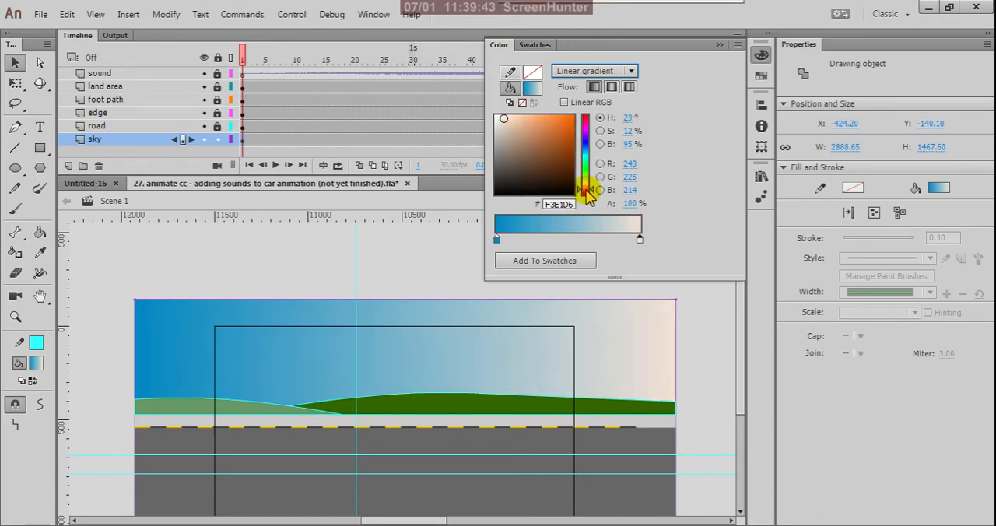
{"action": "left_click", "coordinate": [590, 132]}
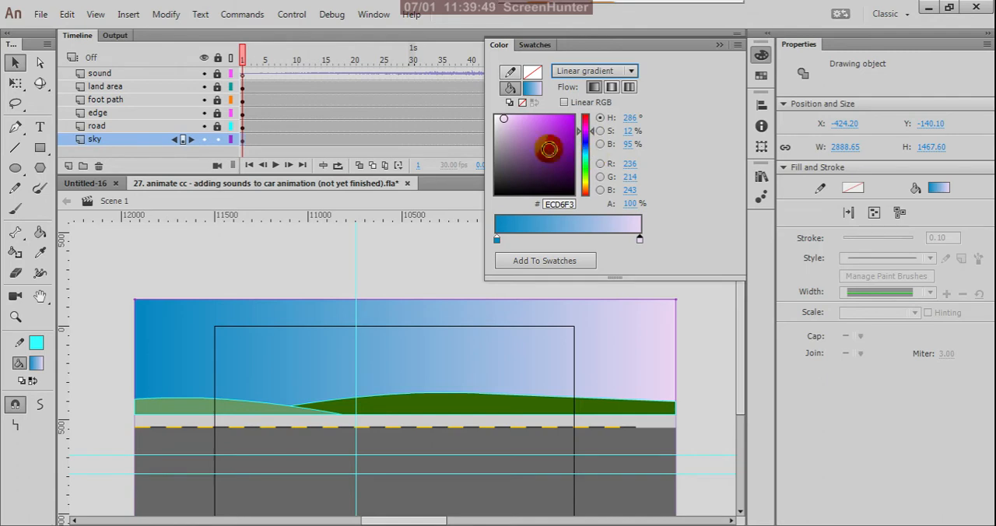
{"action": "left_click", "coordinate": [508, 117]}
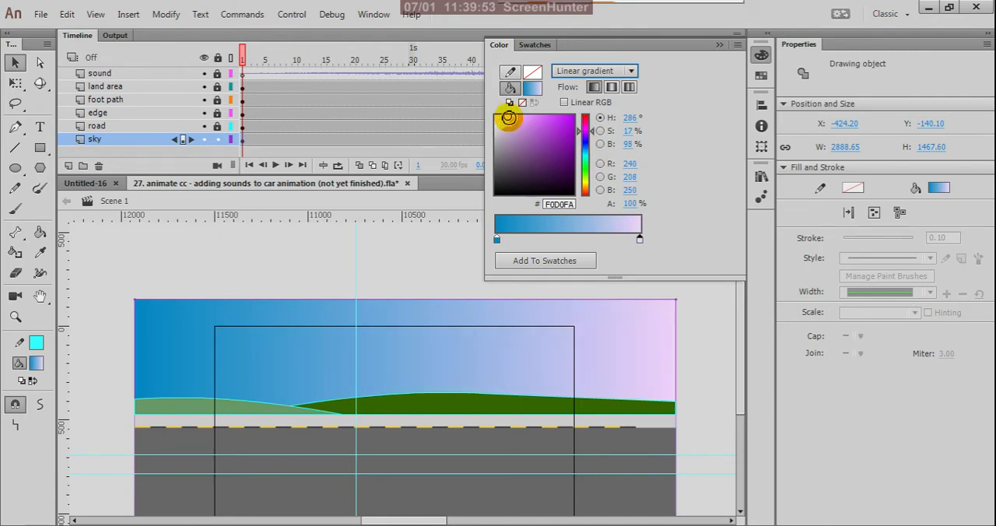
{"action": "left_click", "coordinate": [694, 315]}
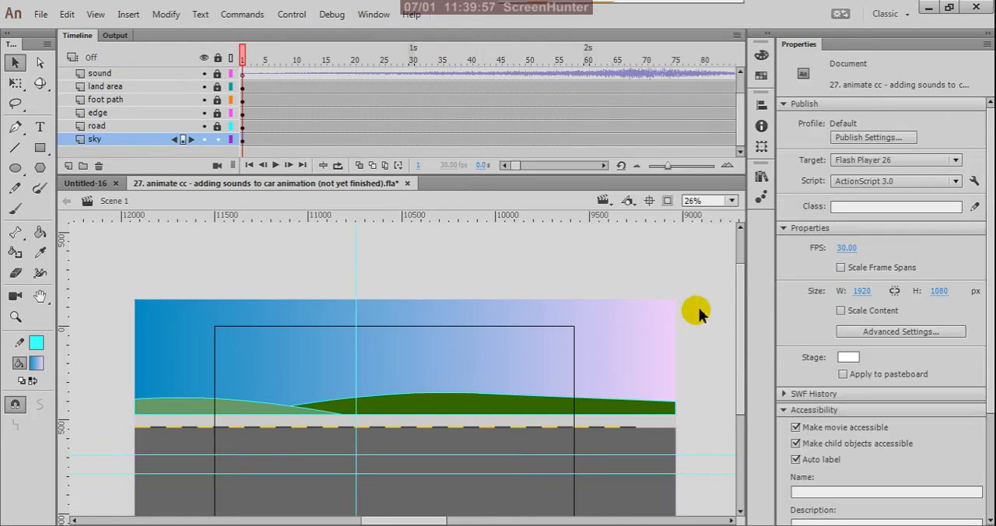
- Preview the movie to check the sky's gradient behind the hills and road, and close the preview
{"action": "scroll", "coordinate": [642, 288], "scroll_direction": "down", "scroll_amount": 5}
{"action": "scroll", "coordinate": [658, 298], "scroll_direction": "up", "scroll_amount": 2}
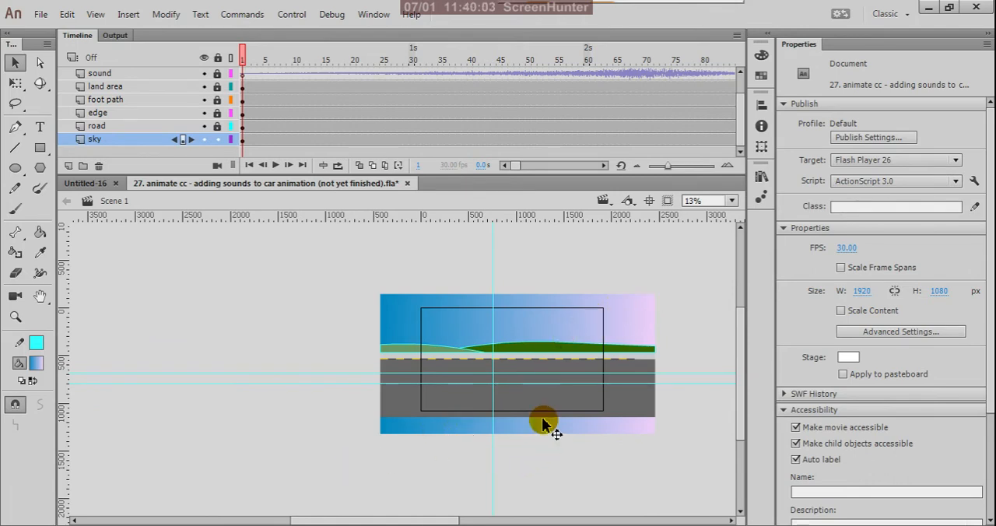
{"action": "key", "text": "ctrl+Return"}
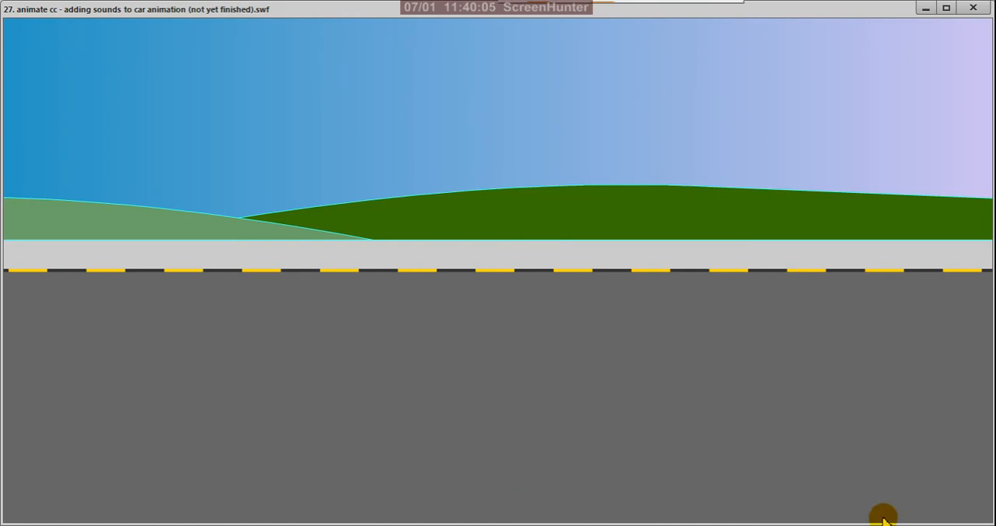
{"action": "left_click", "coordinate": [974, 8]}
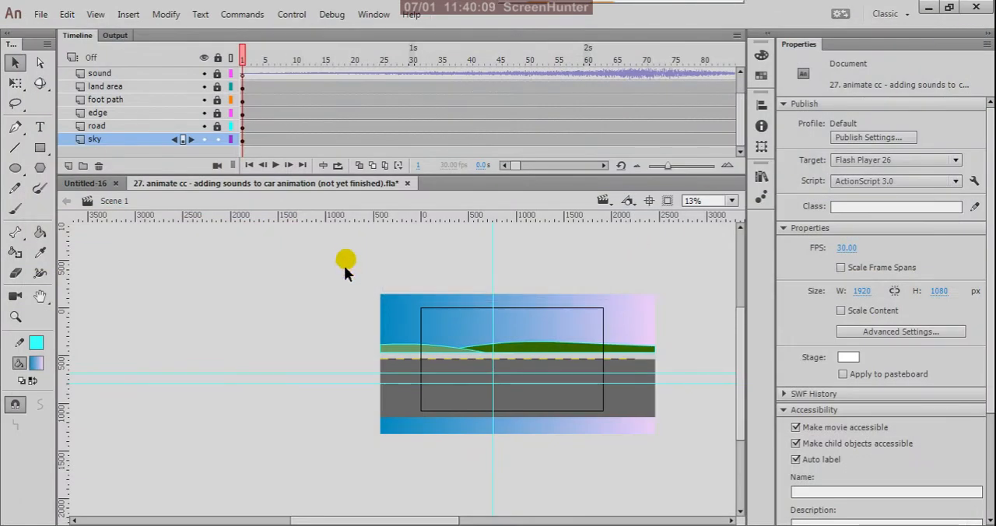
- Tilt the sky rectangle's linear gradient with the Gradient Transform tool, shift its centre down and to the left, and return to the Selection tool
{"action": "scroll", "coordinate": [608, 320], "scroll_direction": "up", "scroll_amount": 2}
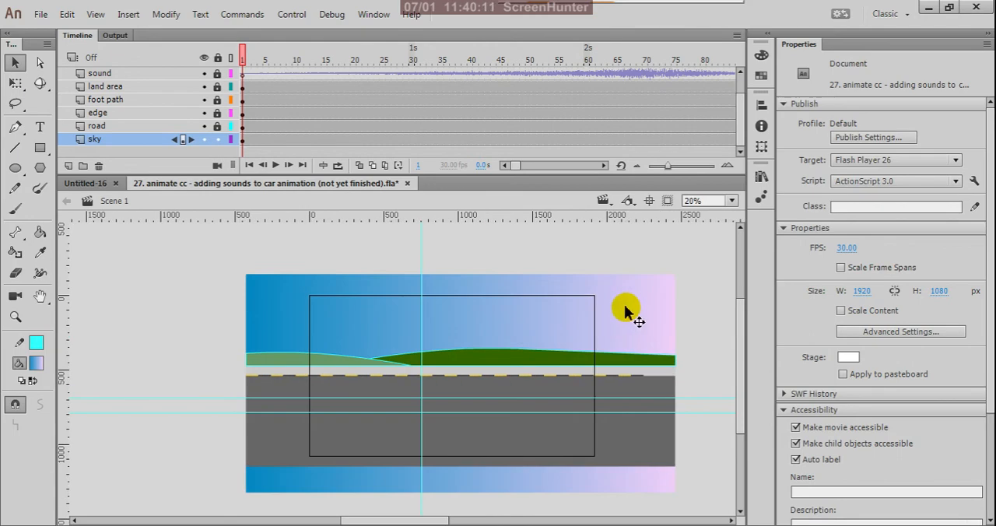
{"action": "left_click", "coordinate": [625, 312]}
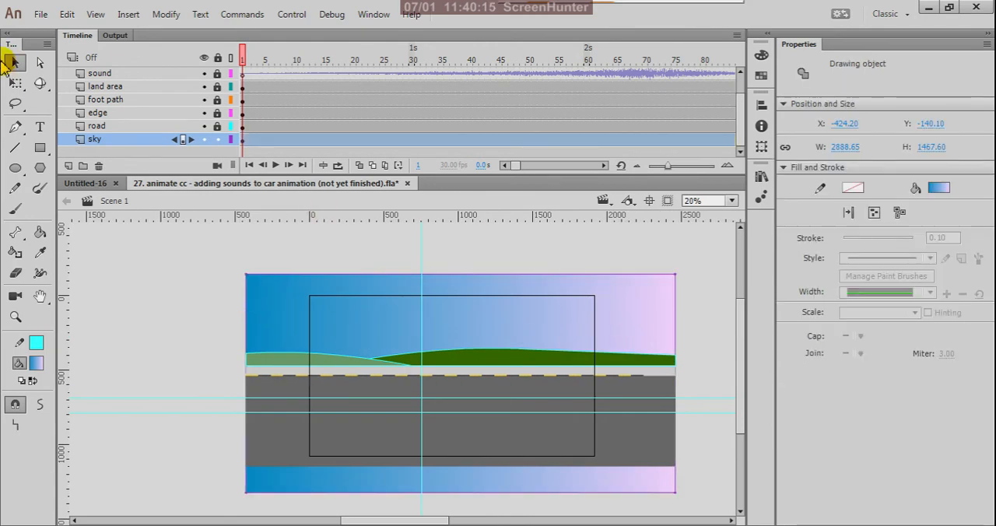
{"action": "left_click", "coordinate": [16, 82]}
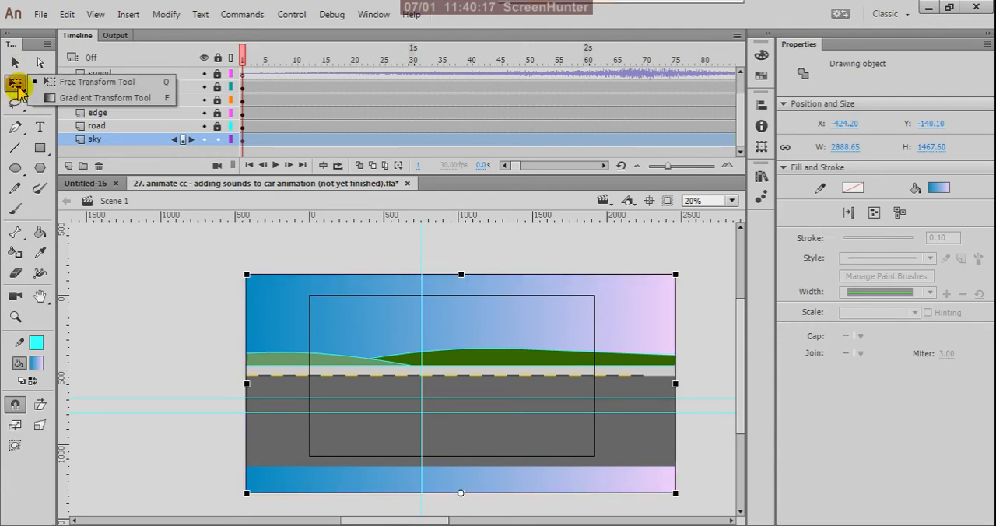
{"action": "left_click", "coordinate": [78, 98]}
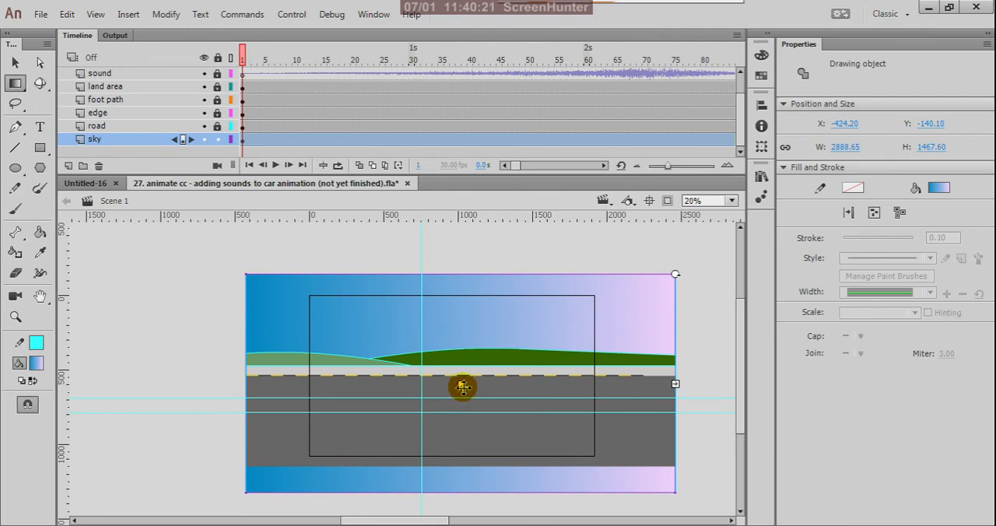
{"action": "mouse_move", "coordinate": [460, 386]}
{"action": "left_mouse_down"}
{"action": "mouse_move", "coordinate": [346, 380]}
{"action": "mouse_move", "coordinate": [589, 399]}
{"action": "mouse_move", "coordinate": [358, 393]}
{"action": "mouse_move", "coordinate": [474, 393]}
{"action": "mouse_move", "coordinate": [453, 394]}
{"action": "mouse_move", "coordinate": [453, 386]}
{"action": "left_mouse_up"}
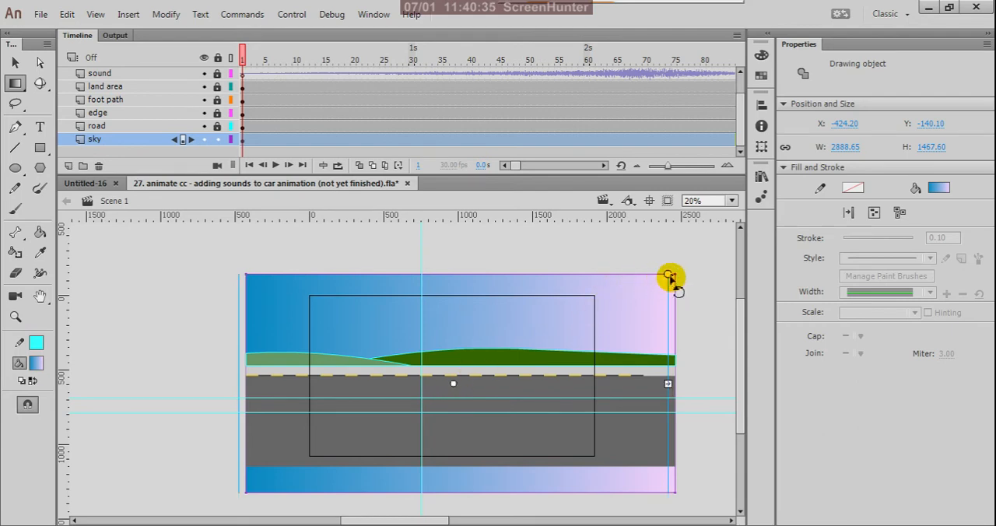
{"action": "left_click_drag", "start_coordinate": [670, 278], "coordinate": [664, 261]}
{"action": "mouse_move", "coordinate": [637, 231]}
{"action": "left_mouse_down"}
{"action": "mouse_move", "coordinate": [523, 165]}
{"action": "mouse_move", "coordinate": [482, 162]}
{"action": "mouse_move", "coordinate": [523, 190]}
{"action": "left_mouse_up"}
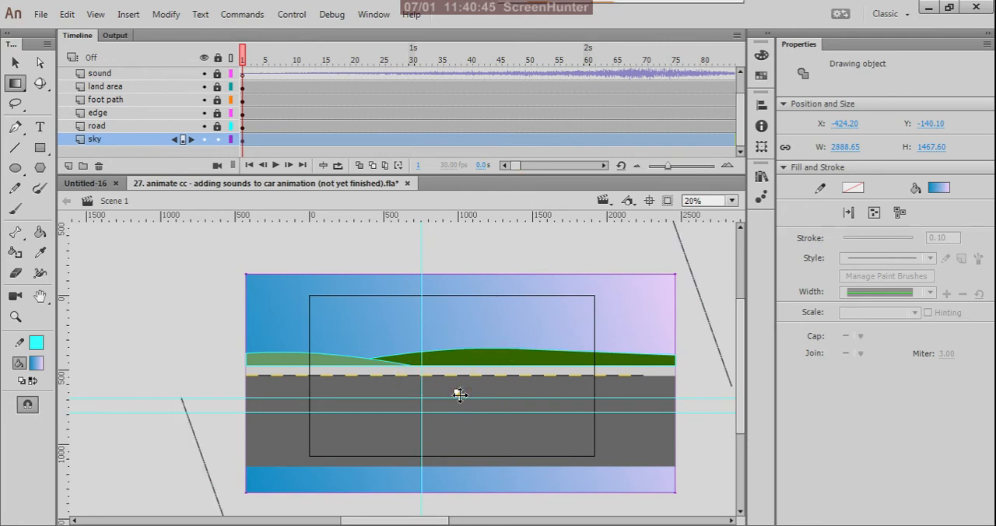
{"action": "left_click_drag", "start_coordinate": [458, 393], "coordinate": [416, 407]}
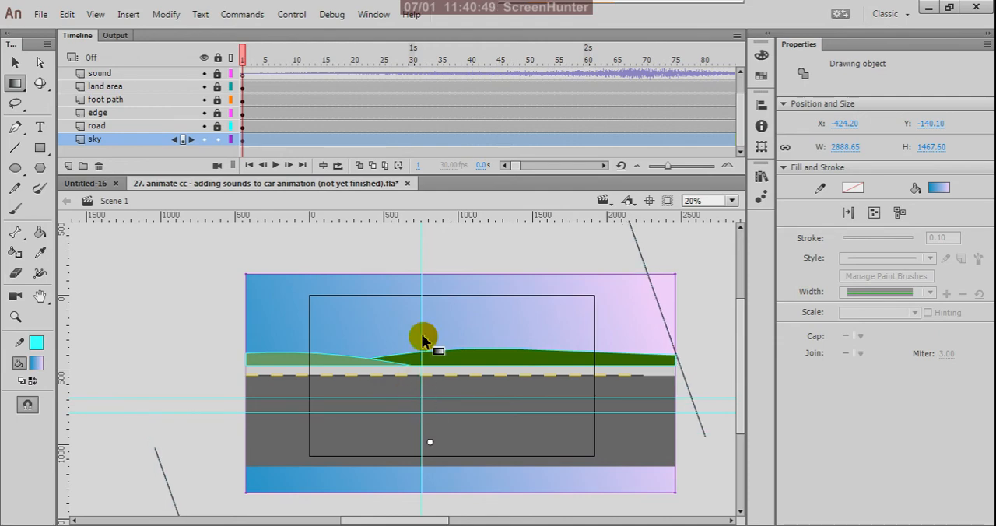
{"action": "left_click", "coordinate": [490, 257]}
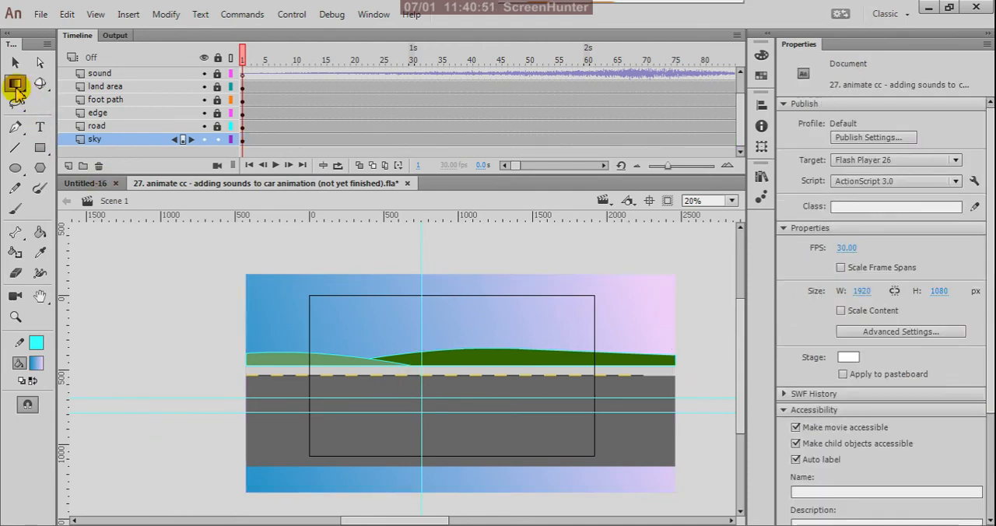
{"action": "left_click", "coordinate": [14, 83]}
{"action": "left_click", "coordinate": [51, 83]}
{"action": "left_click", "coordinate": [14, 63]}
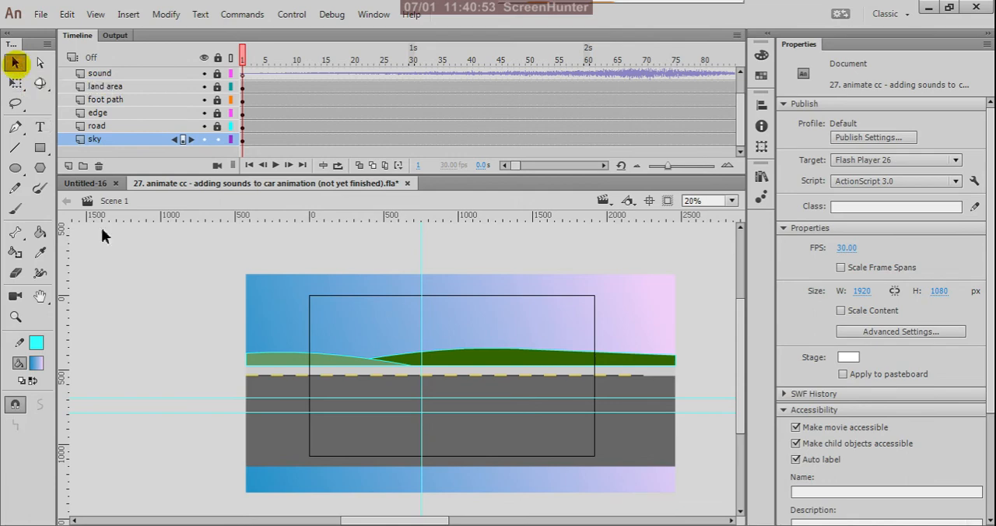
- Preview the car animation against the tilted sky gradient, and close the preview
{"action": "key", "text": "ctrl+Return"}
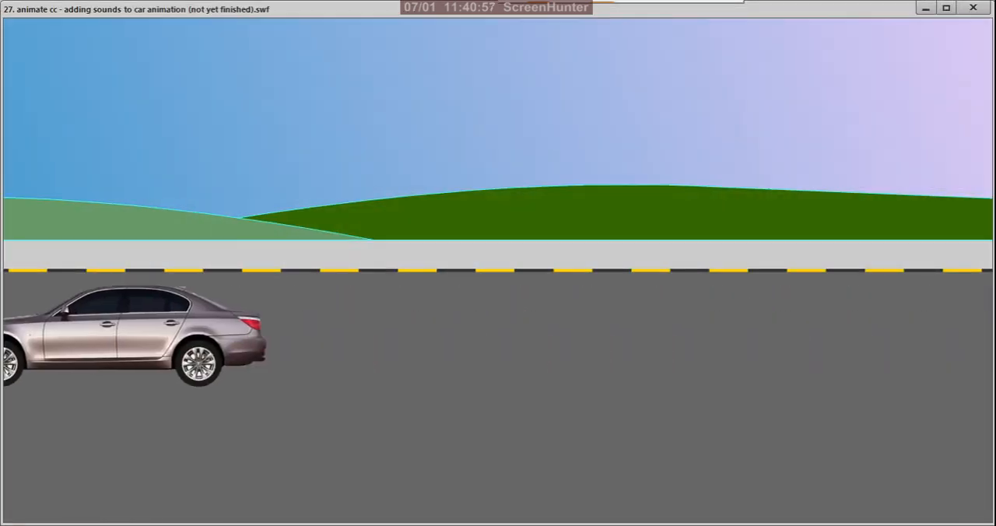
{"action": "left_click", "coordinate": [976, 10]}
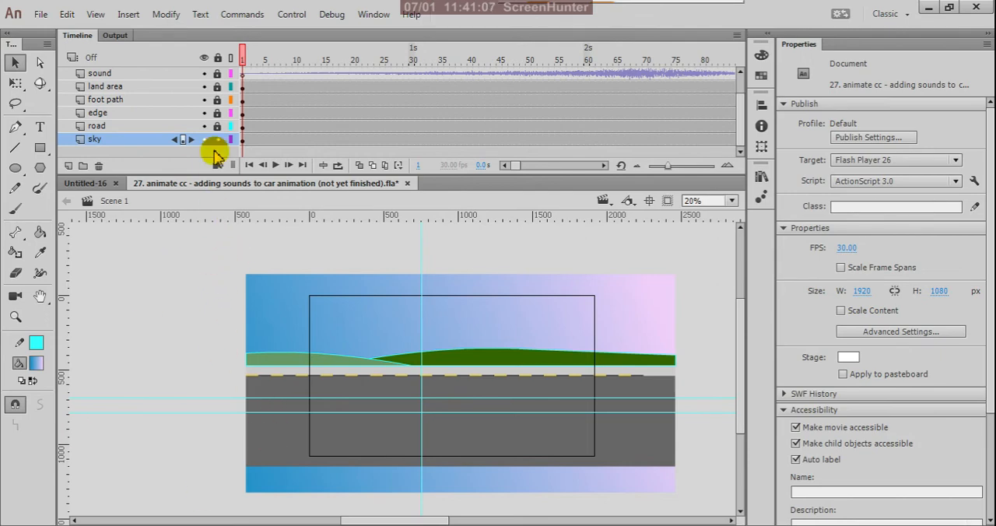
{"action": "left_click", "coordinate": [242, 142]}
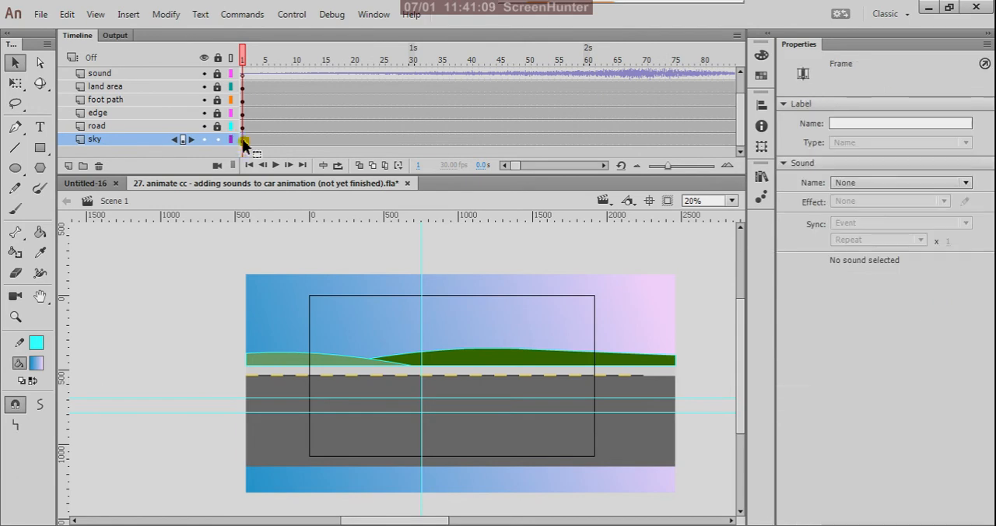
{"action": "left_click", "coordinate": [196, 280]}
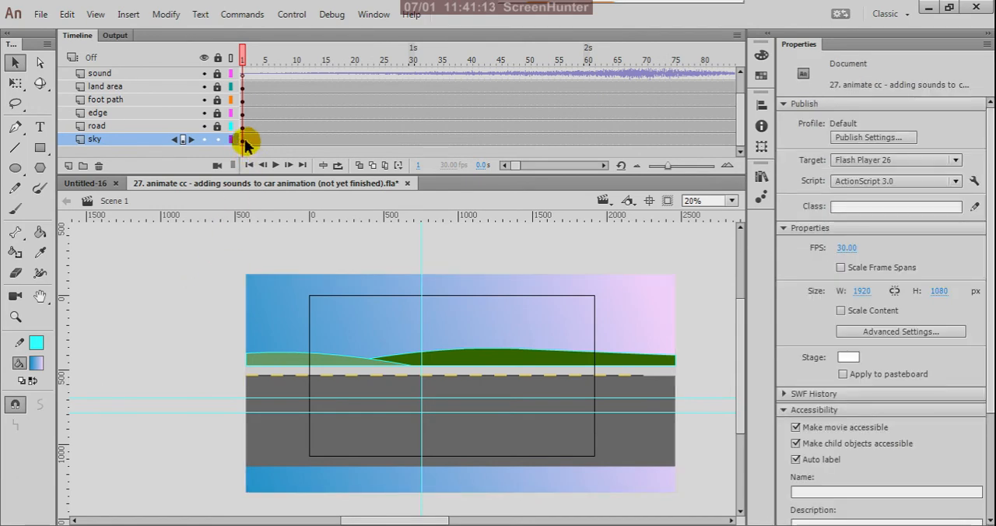
{"action": "left_click", "coordinate": [244, 143]}
{"action": "left_click", "coordinate": [157, 306]}
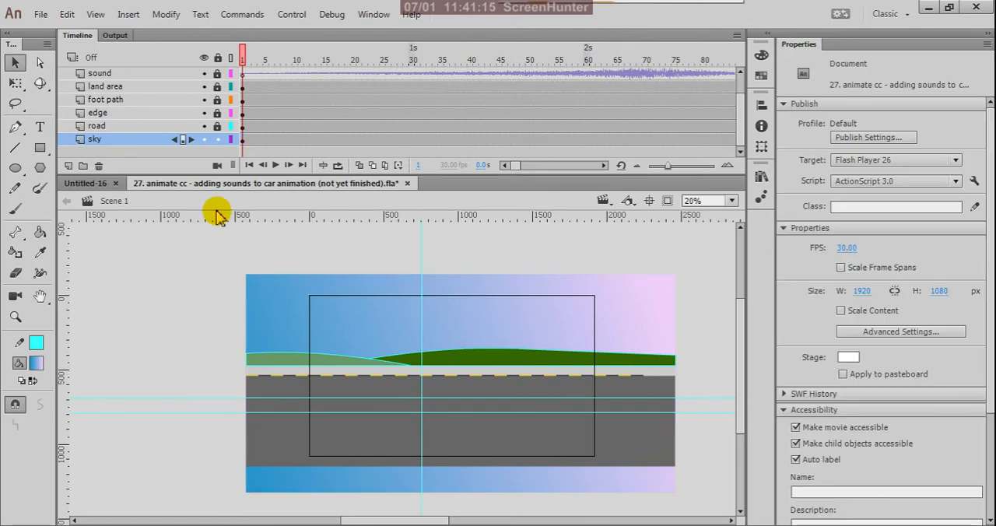
- Lock the sky layer and unlock the road layer
{"action": "left_click", "coordinate": [217, 139]}
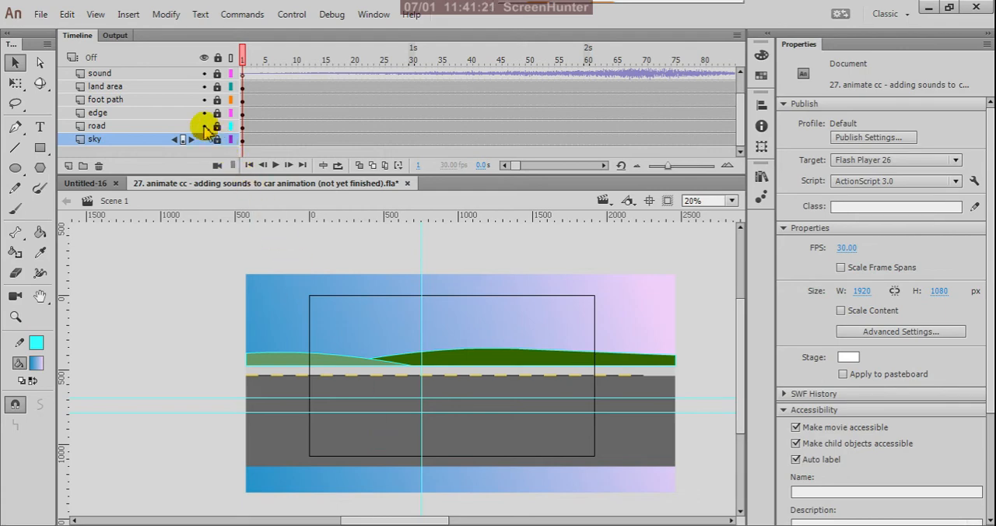
{"action": "left_click", "coordinate": [204, 126]}
{"action": "left_click", "coordinate": [204, 126]}
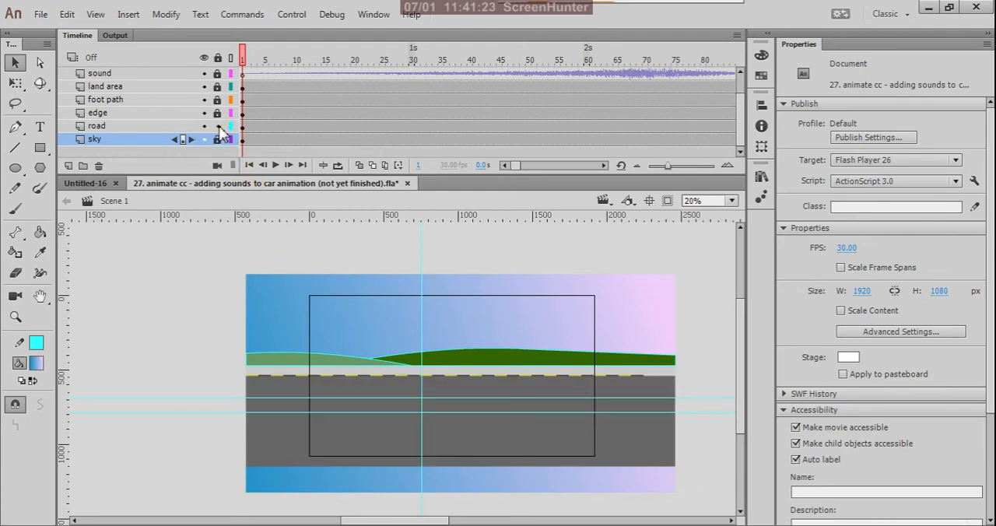
{"action": "left_click", "coordinate": [218, 126]}
- Select the road on its layer and change its fill type from solid colour to a linear gradient
{"action": "left_click", "coordinate": [243, 127]}
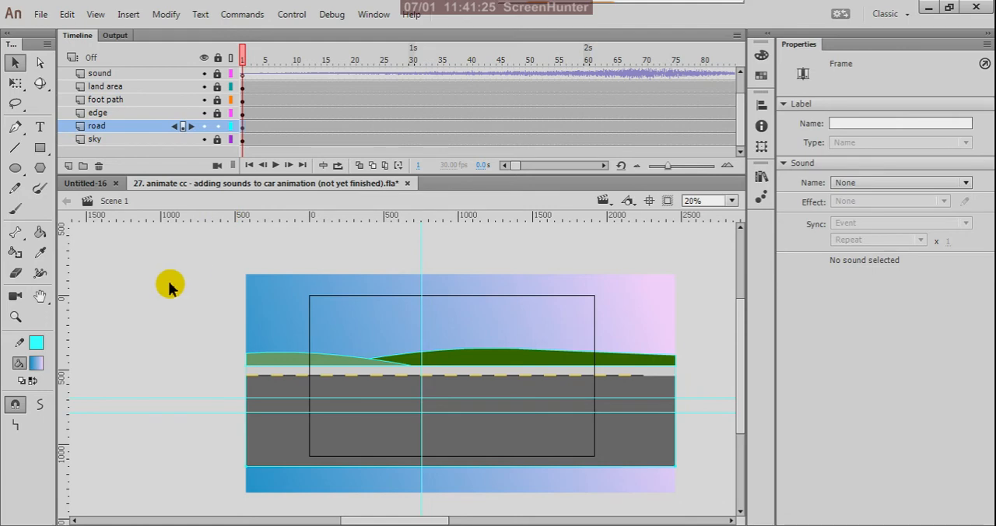
{"action": "left_click", "coordinate": [761, 54]}
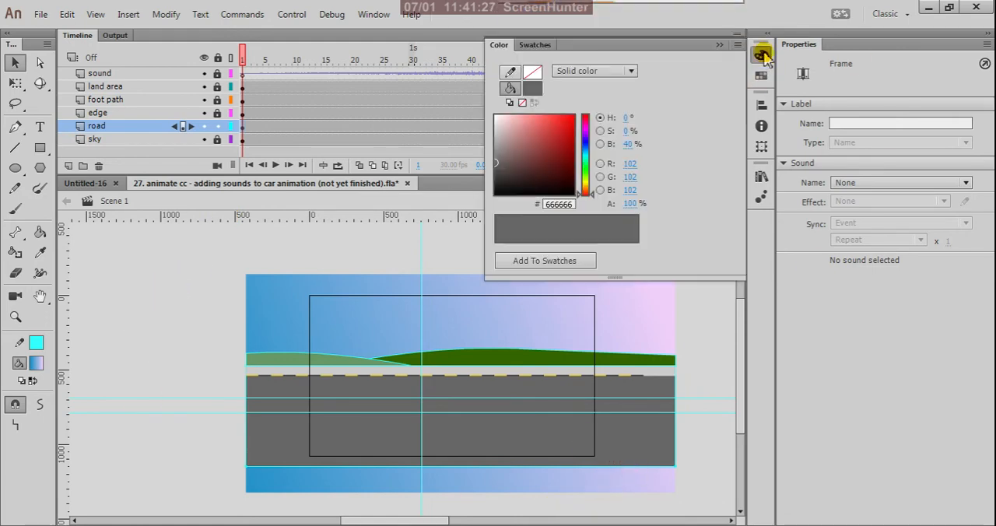
{"action": "left_click", "coordinate": [631, 71]}
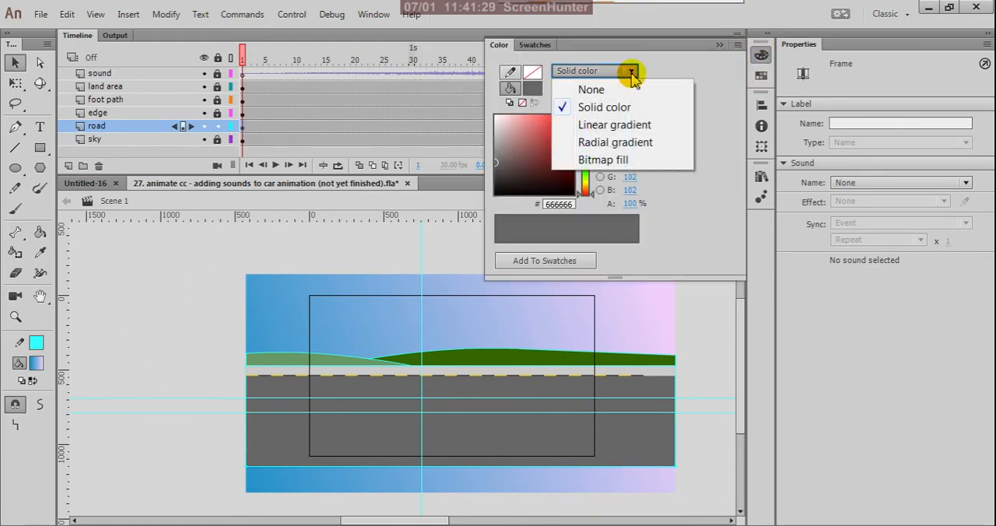
{"action": "left_click", "coordinate": [631, 128]}
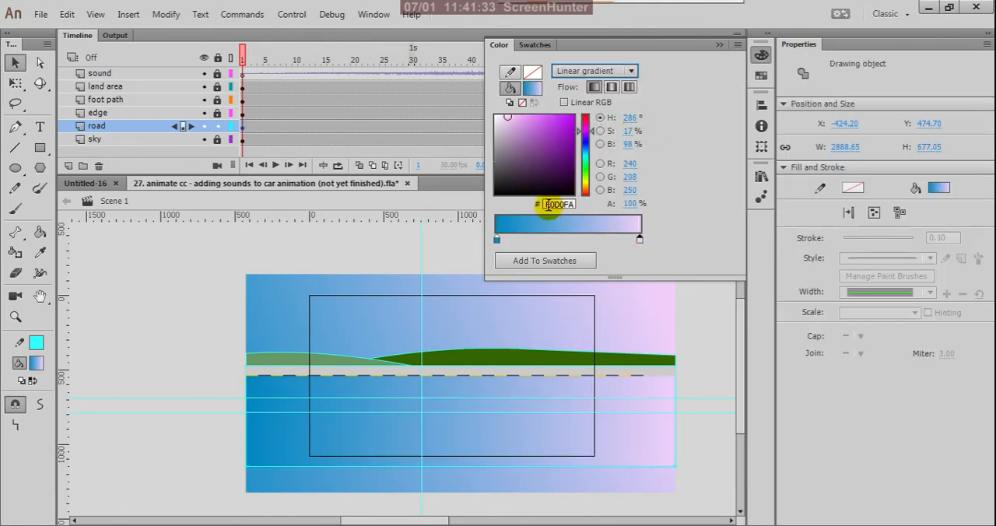
- Set the start colour of the road's linear gradient to dark grey, 4F5051
{"action": "left_click", "coordinate": [496, 239]}
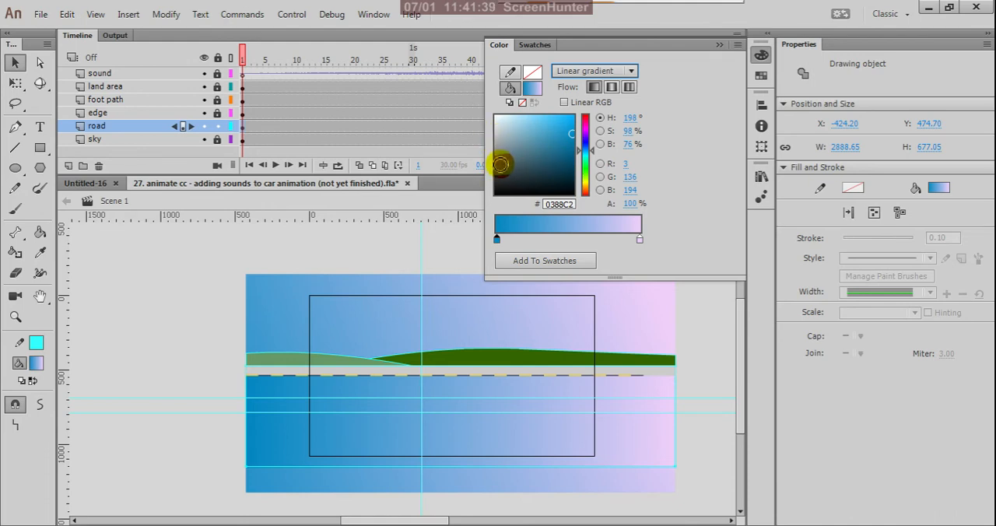
{"action": "left_click", "coordinate": [500, 164]}
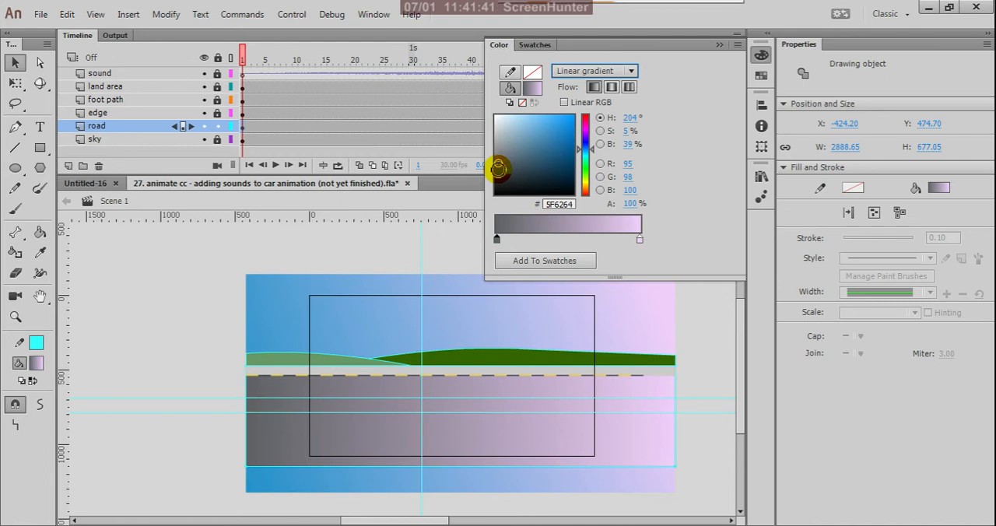
{"action": "left_click", "coordinate": [498, 171]}
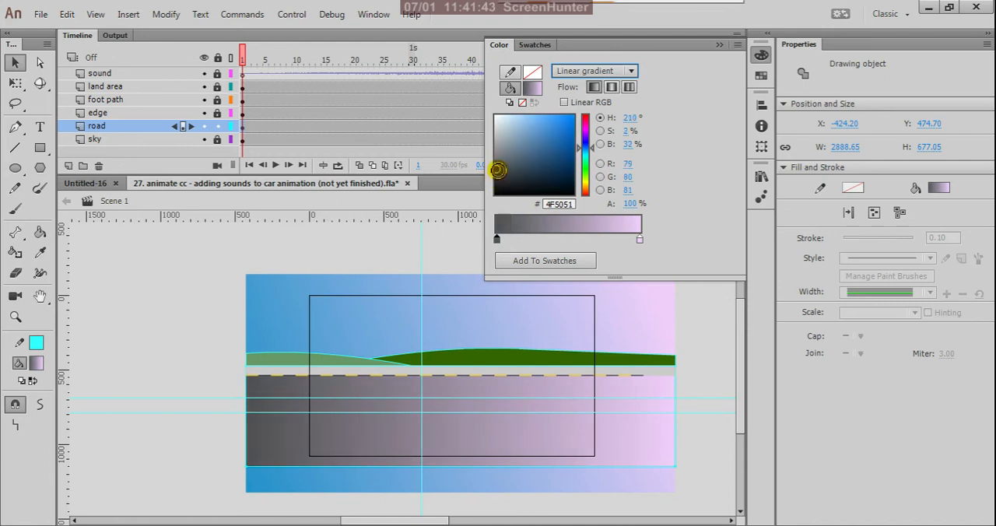
- Set the end colour of the road's linear gradient to a mid grey, 9C9B9C
{"action": "left_click", "coordinate": [638, 239]}
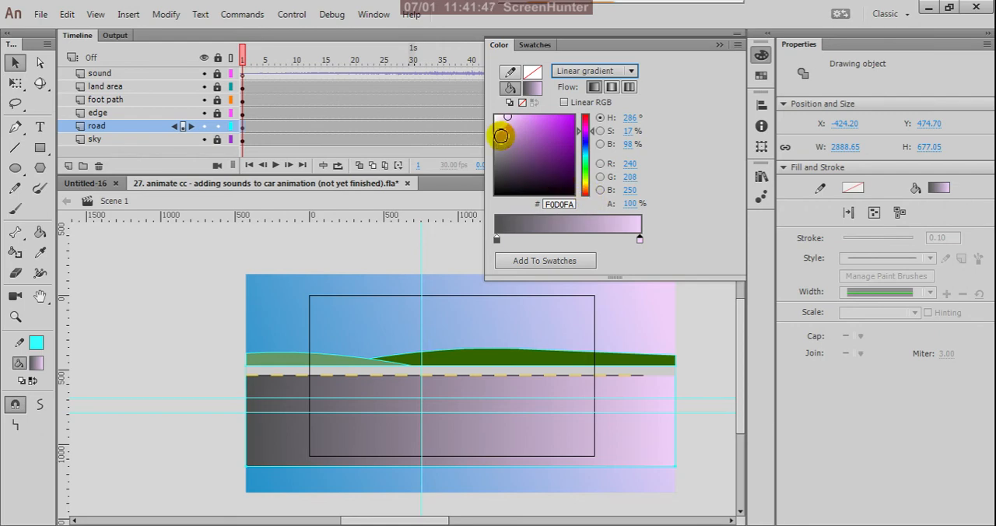
{"action": "left_click", "coordinate": [501, 135]}
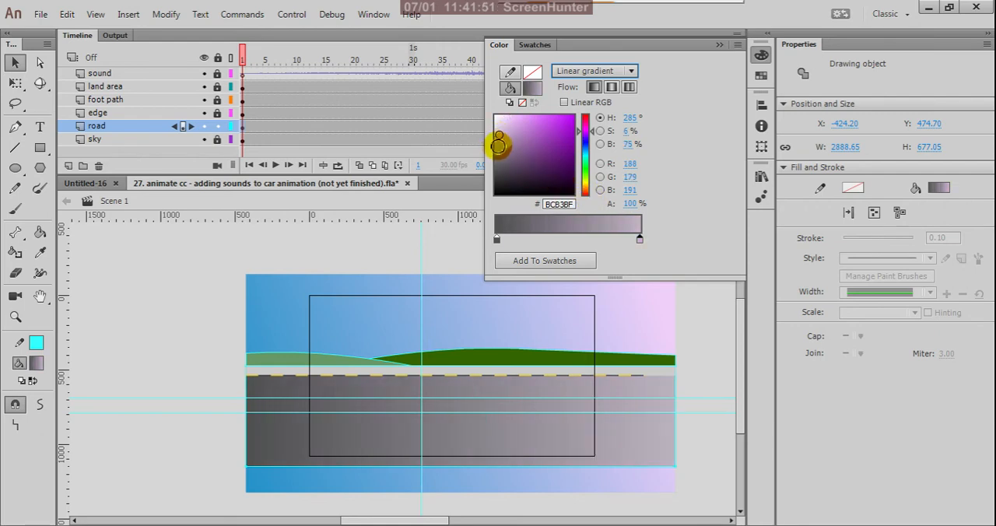
{"action": "left_click_drag", "start_coordinate": [499, 138], "coordinate": [498, 141]}
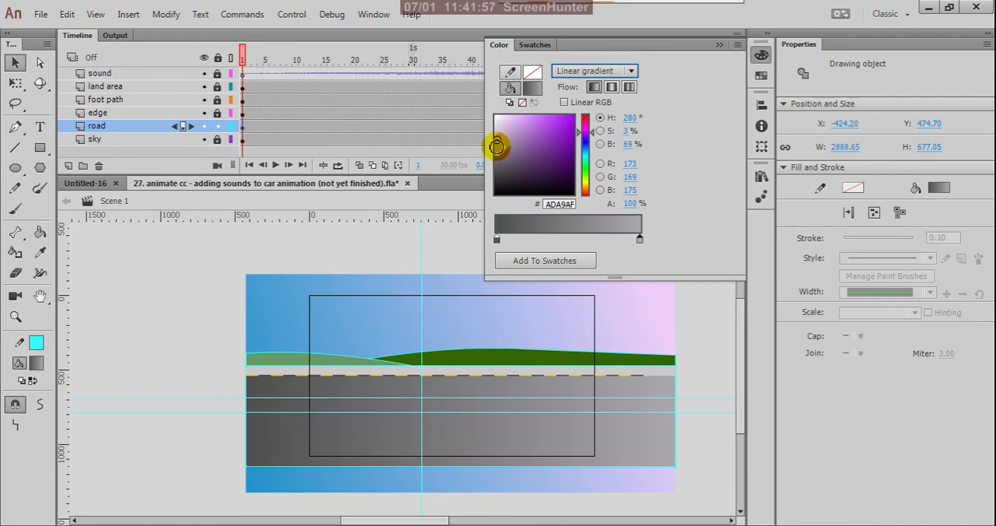
{"action": "left_click", "coordinate": [496, 146]}
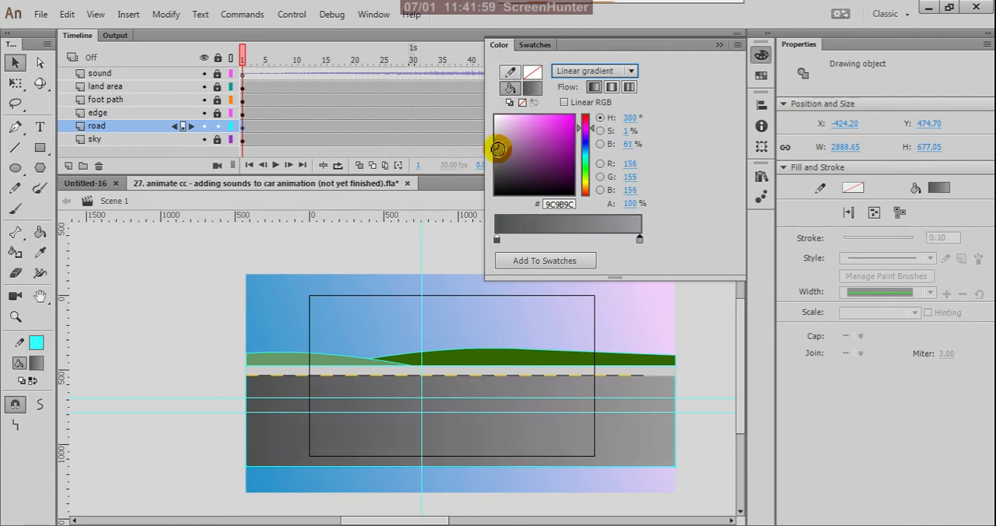
- Set the start colour of the road's gradient to a darker bluish grey, 414548, and deselect the road
{"action": "left_click", "coordinate": [497, 240]}
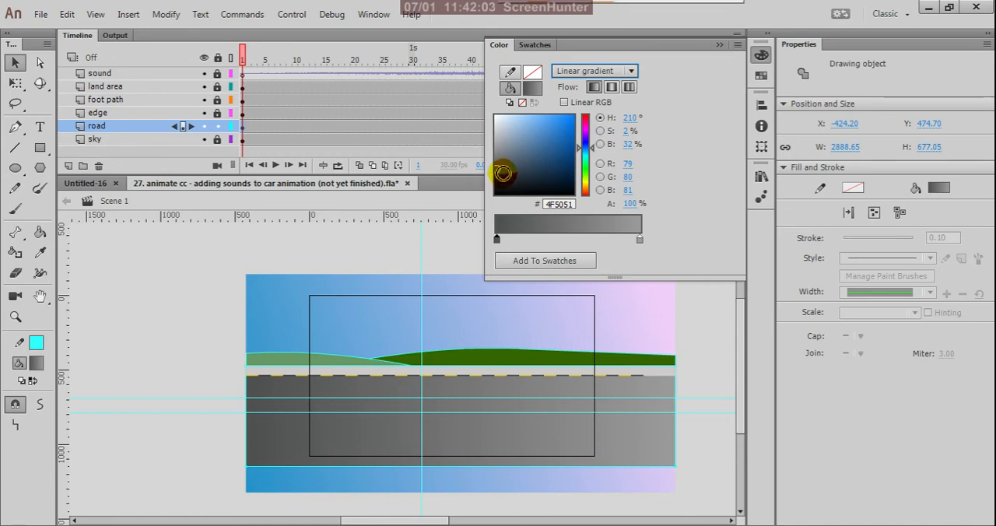
{"action": "left_click", "coordinate": [503, 173]}
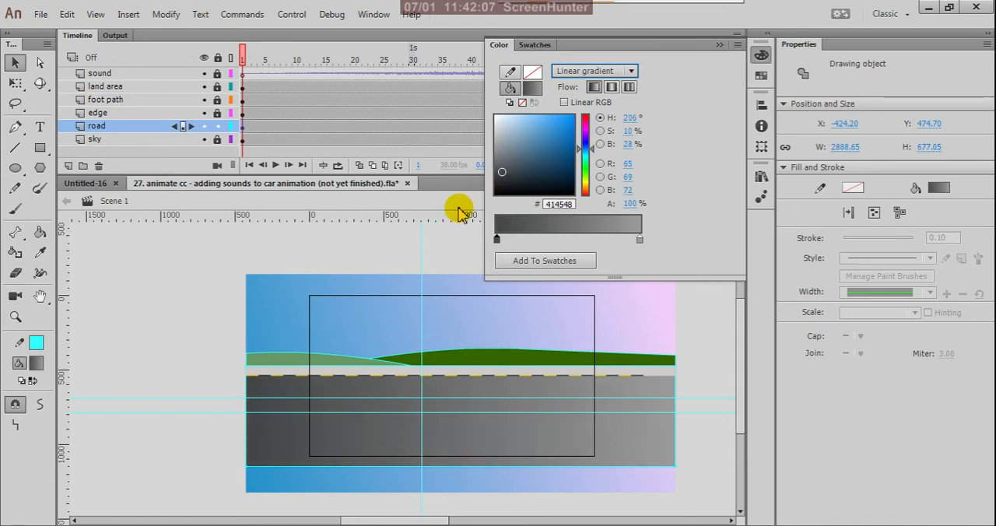
{"action": "left_click", "coordinate": [465, 204]}
{"action": "left_click", "coordinate": [471, 248]}
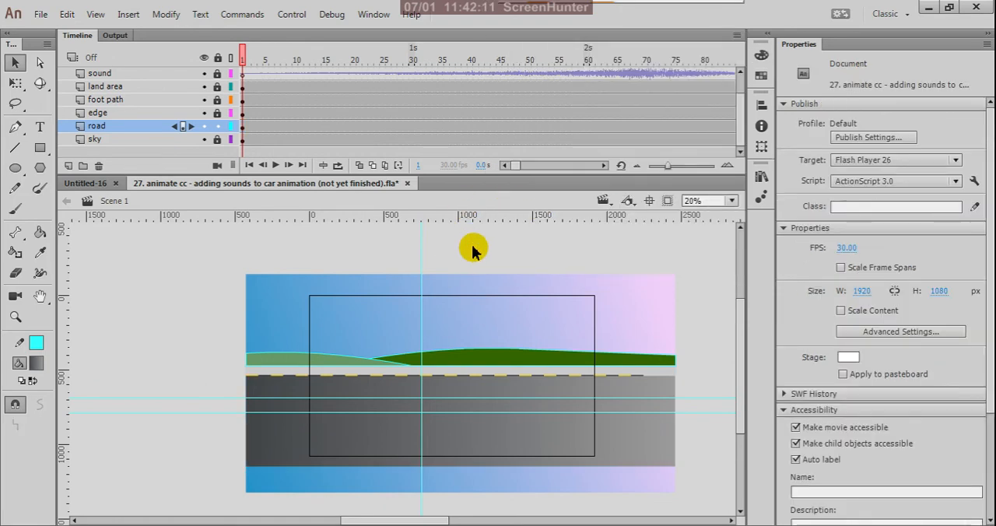
- Preview the movie with the road's grey gradient, and close the preview
{"action": "key", "text": "ctrl+Return"}
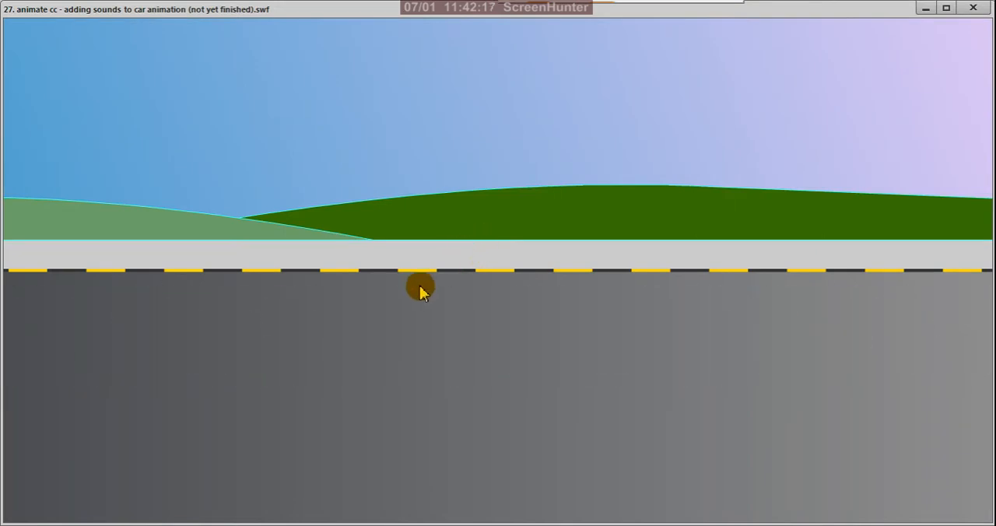
{"action": "left_click", "coordinate": [974, 9]}
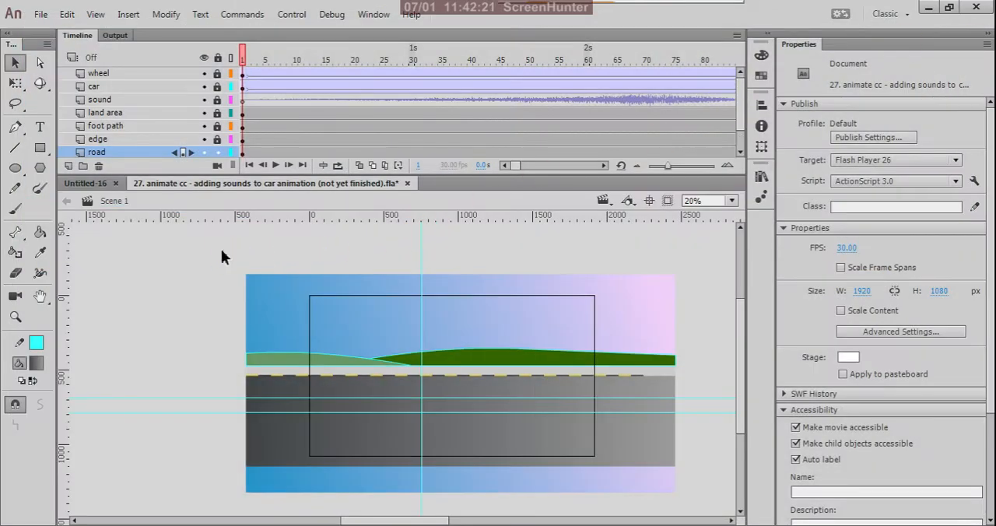
- Select the road and set its stroke to none, and deselect it
{"action": "mouse_move", "coordinate": [215, 242]}
{"action": "left_mouse_down"}
{"action": "mouse_move", "coordinate": [471, 407]}
{"action": "mouse_move", "coordinate": [703, 501]}
{"action": "left_mouse_up"}
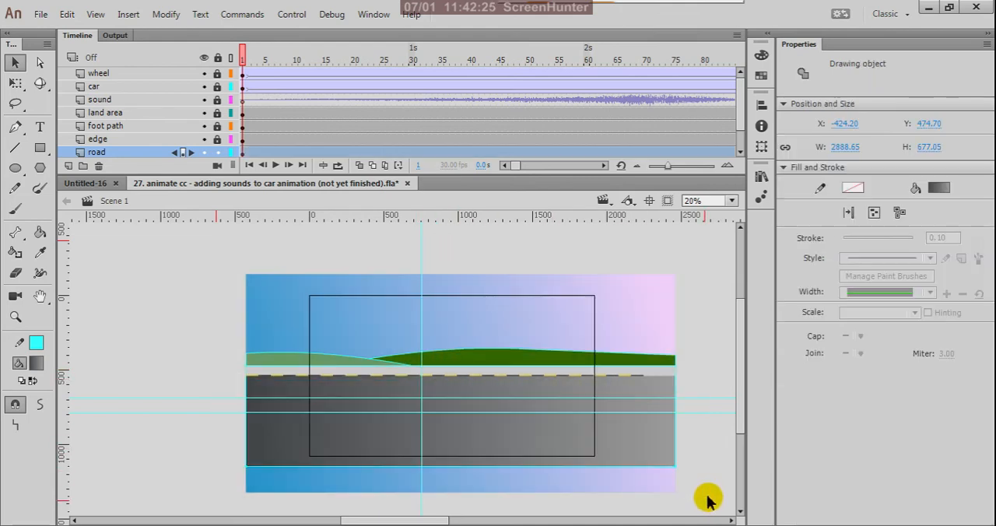
{"action": "left_click", "coordinate": [38, 342]}
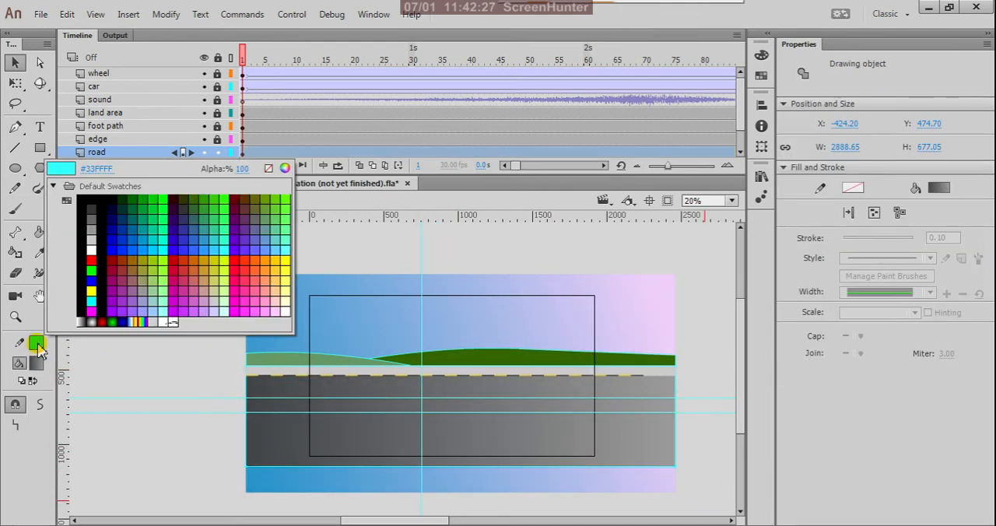
{"action": "left_click", "coordinate": [267, 168]}
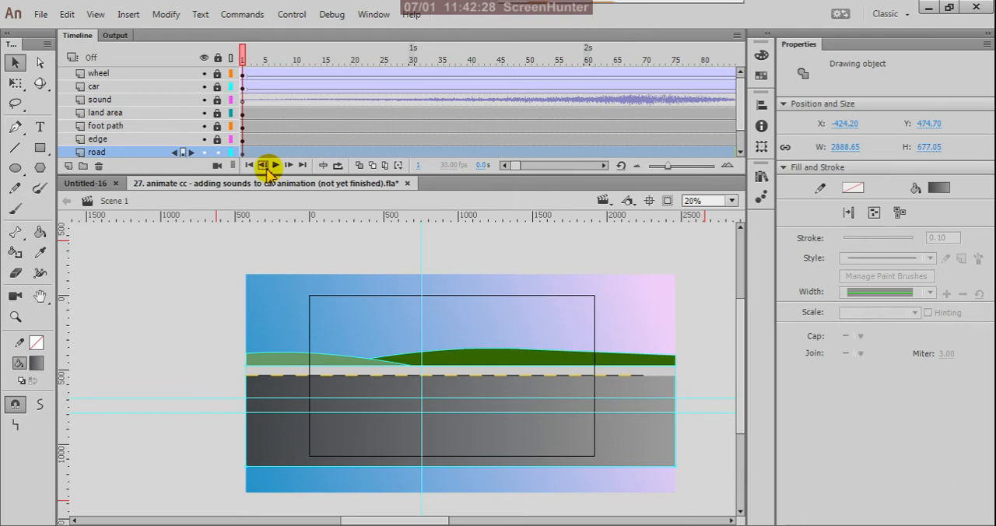
{"action": "left_click", "coordinate": [196, 249]}
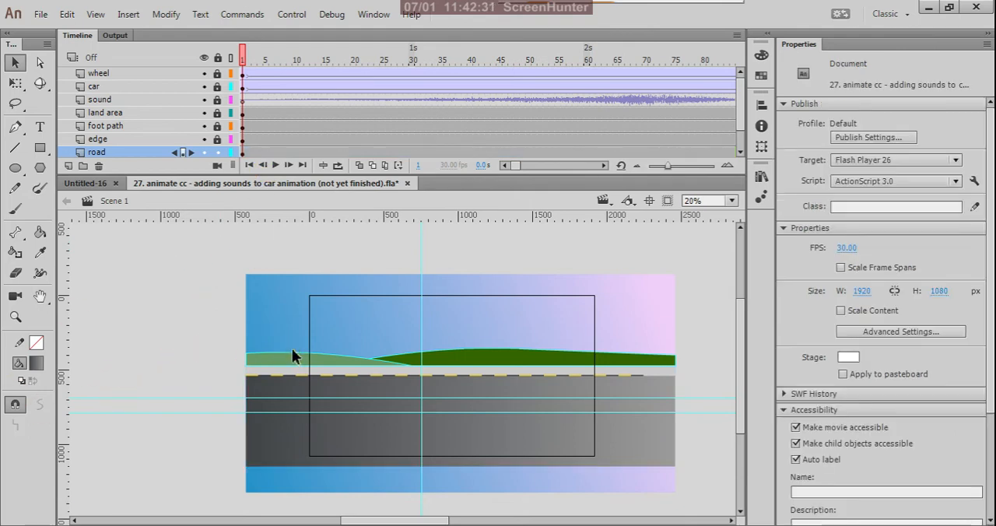
- Unlock the land area, foot path and edge layers, and remove the outlines from all their artwork together with the road
{"action": "left_click", "coordinate": [218, 126]}
{"action": "left_click", "coordinate": [217, 113]}
{"action": "left_click", "coordinate": [218, 139]}
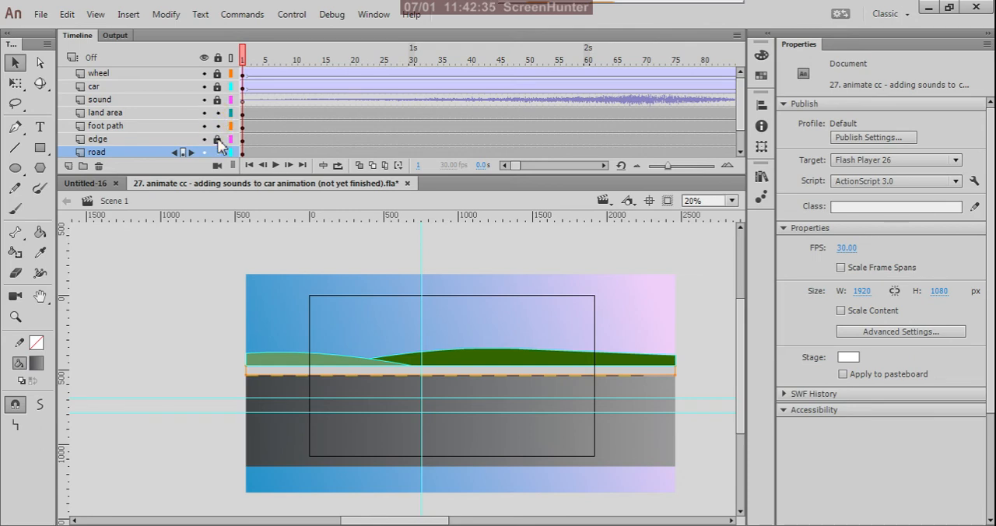
{"action": "left_click_drag", "start_coordinate": [219, 252], "coordinate": [721, 517]}
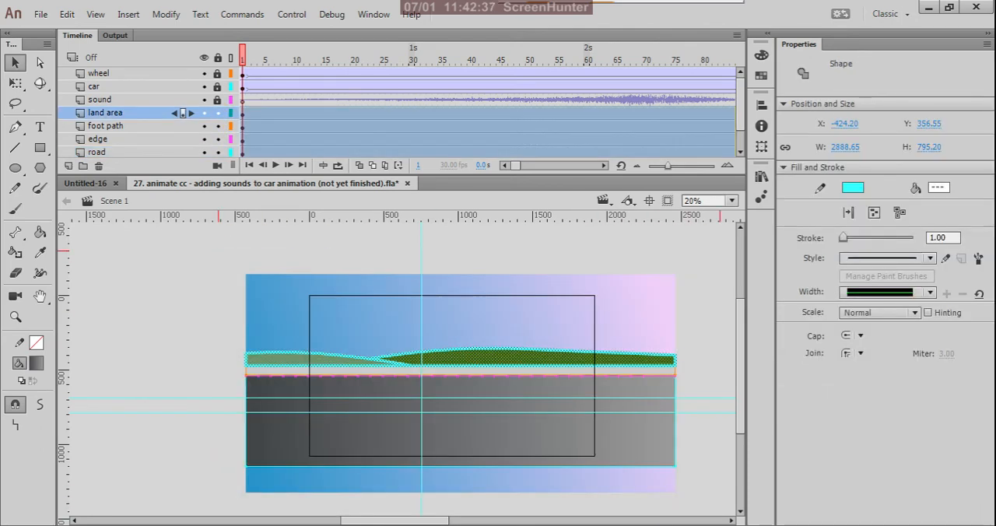
{"action": "left_click", "coordinate": [36, 343]}
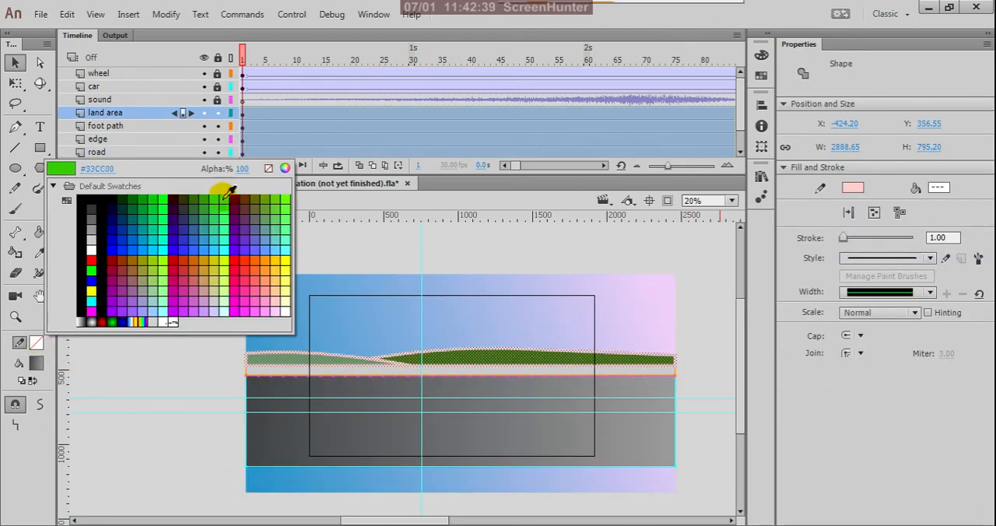
{"action": "left_click", "coordinate": [263, 170]}
{"action": "left_click", "coordinate": [179, 296]}
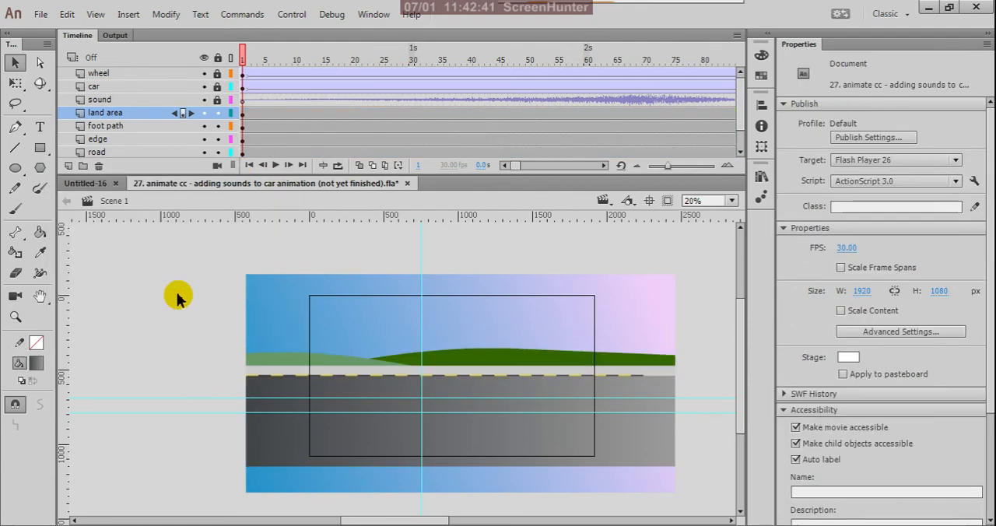
- Lock the land area, foot path, edge and road layers
{"action": "left_click", "coordinate": [218, 113]}
{"action": "left_click_drag", "start_coordinate": [220, 116], "coordinate": [221, 152]}
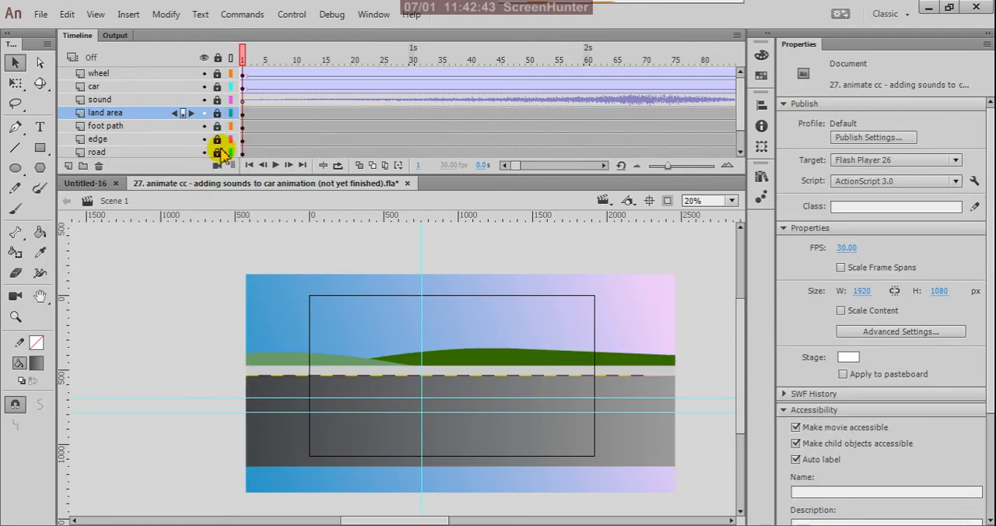
{"action": "scroll", "coordinate": [236, 146], "scroll_direction": "down", "scroll_amount": 1}
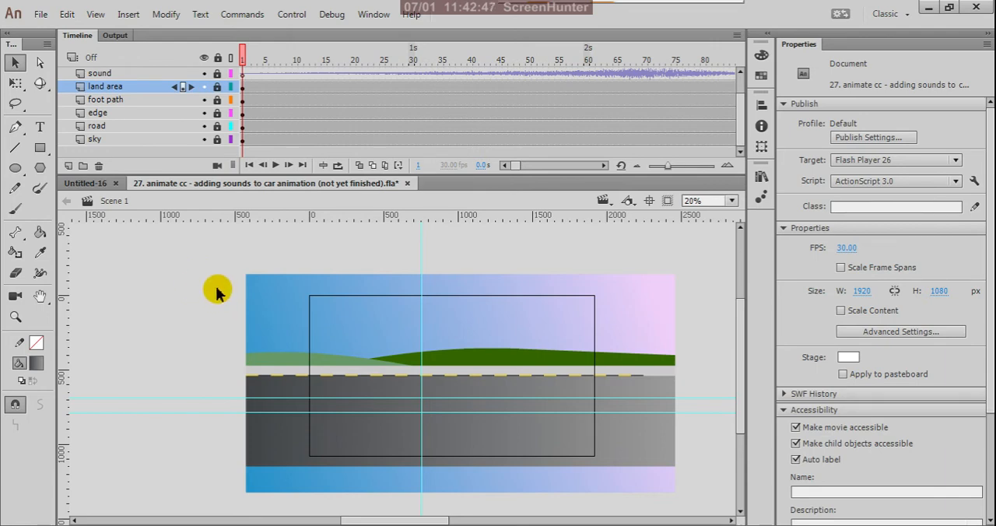
- Save the document, preview the movie with the outline-free background, and close the preview
{"action": "key", "text": "ctrl+s"}
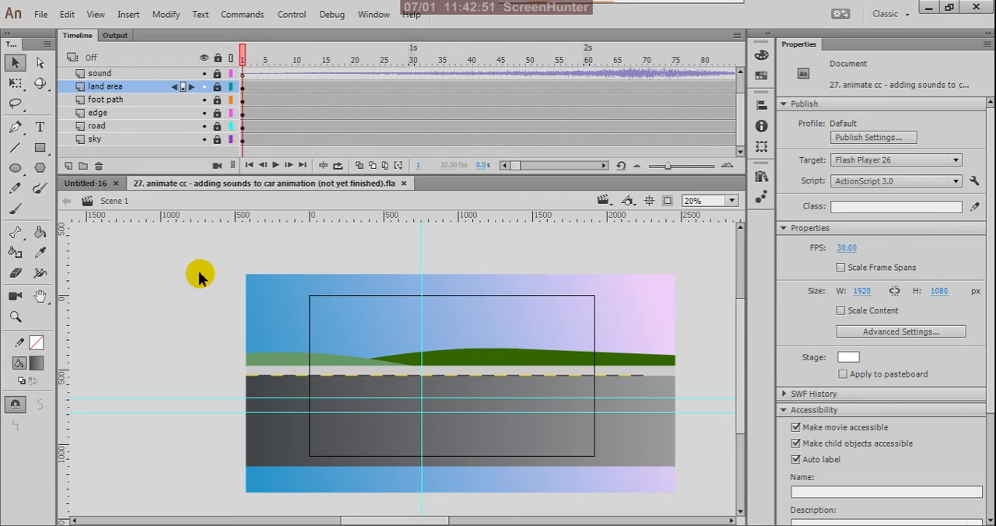
{"action": "key", "text": "ctrl+Return"}
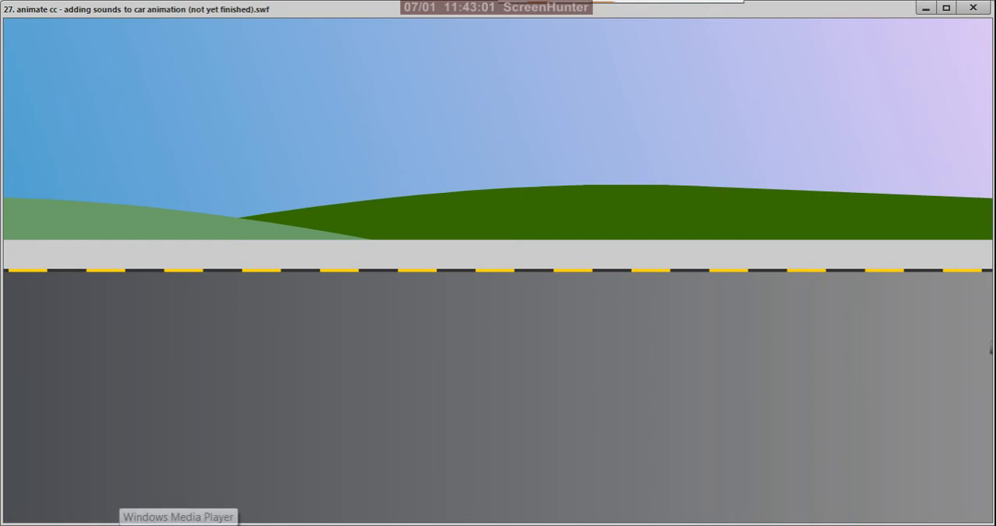
{"action": "left_click", "coordinate": [968, 11]}
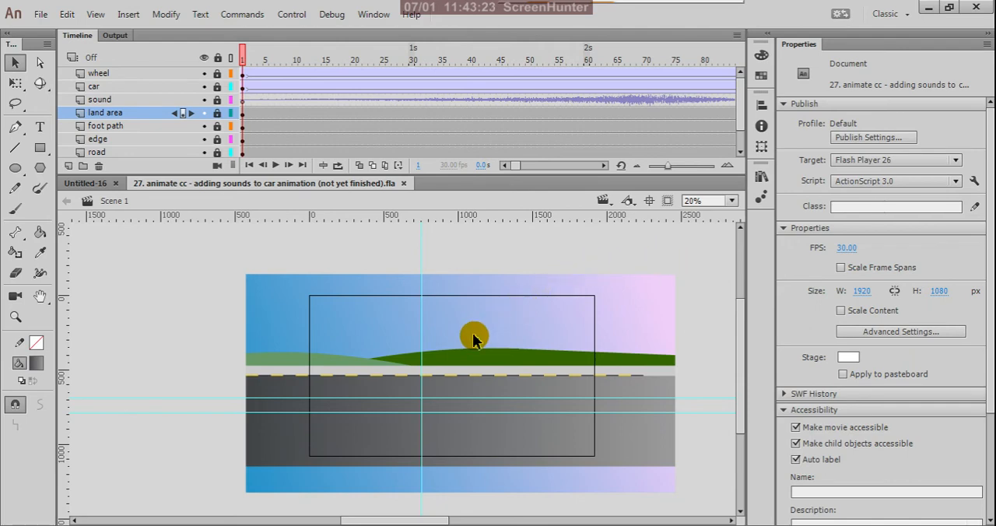
- Toggle the visibility of the edge and land area layers to check their artwork, leaving both shown
{"action": "scroll", "coordinate": [466, 338], "scroll_direction": "up", "scroll_amount": 1}
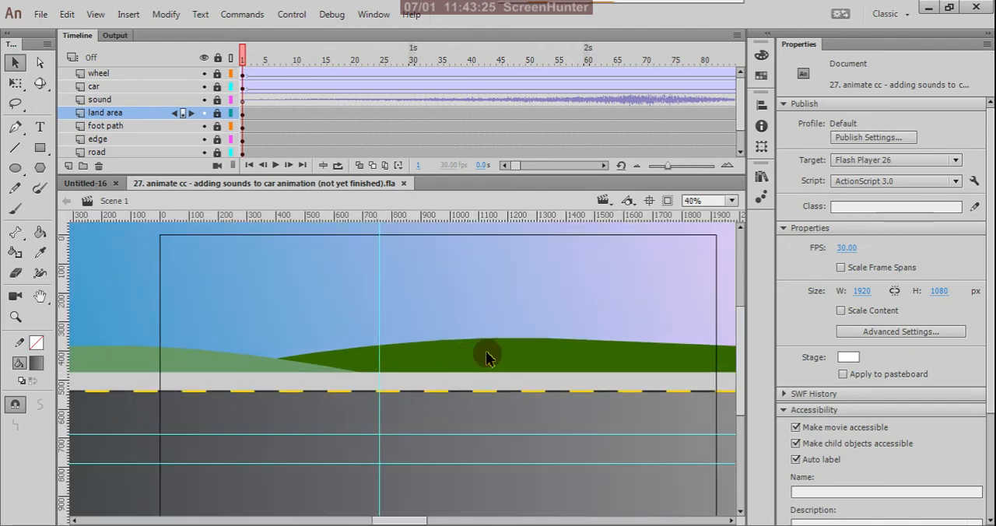
{"action": "left_click", "coordinate": [203, 139]}
{"action": "left_click", "coordinate": [202, 139]}
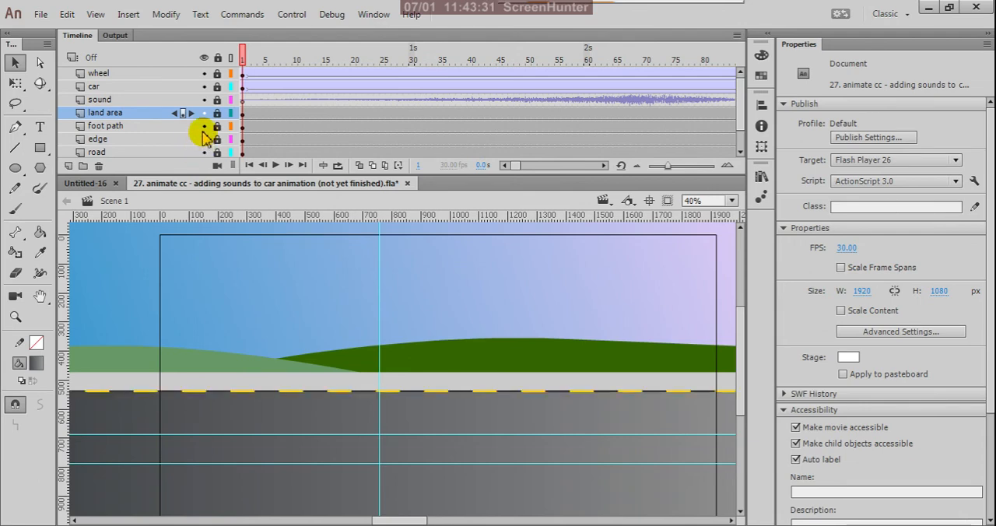
{"action": "left_click", "coordinate": [205, 113]}
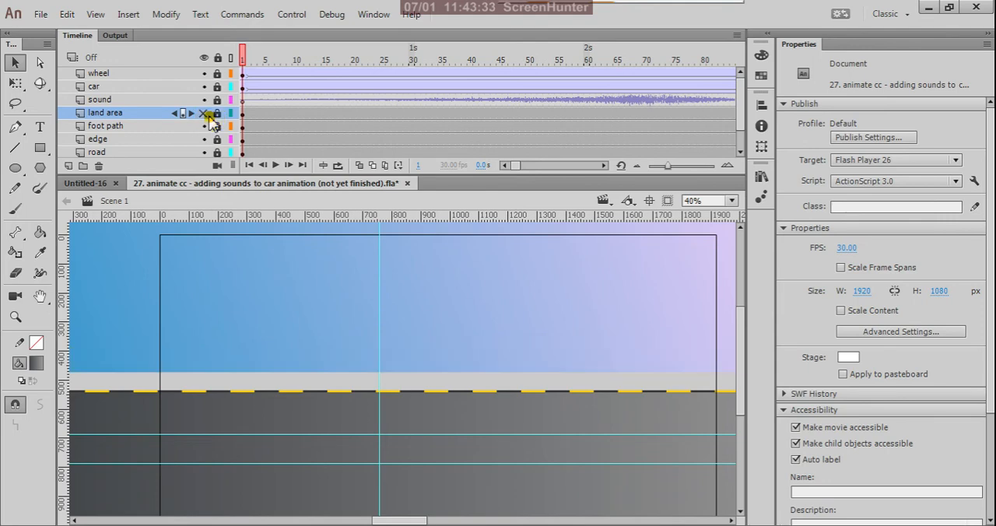
{"action": "left_click", "coordinate": [206, 113]}
- Unlock the land area layer and fill its hills with a linear gradient whose start colour is dark olive green, 3B411E
{"action": "left_click", "coordinate": [242, 113]}
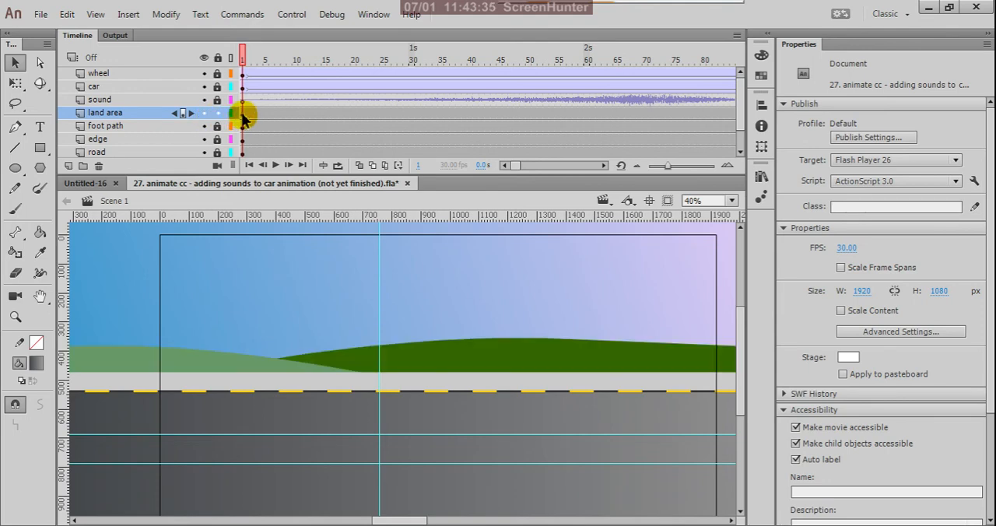
{"action": "key", "text": "ctrl+minus"}
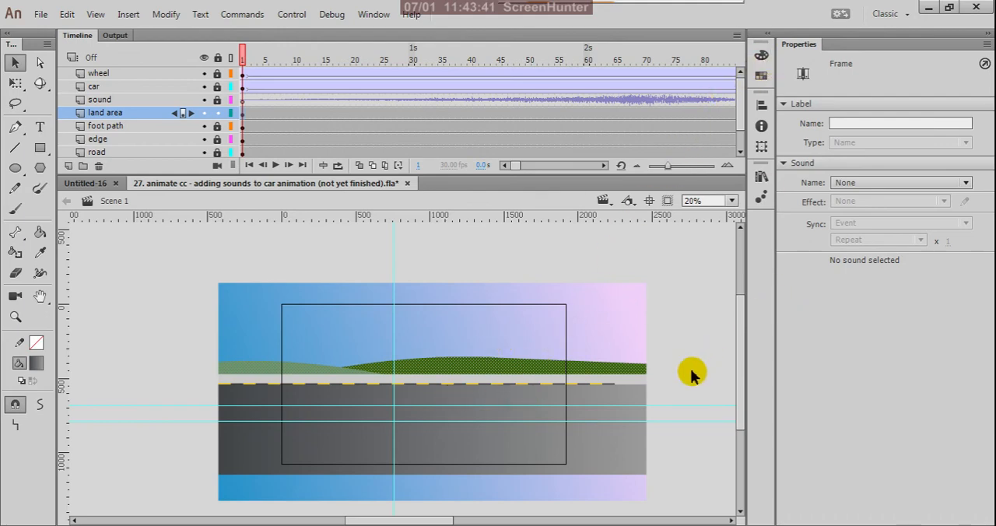
{"action": "scroll", "coordinate": [687, 371], "scroll_direction": "up", "scroll_amount": 1}
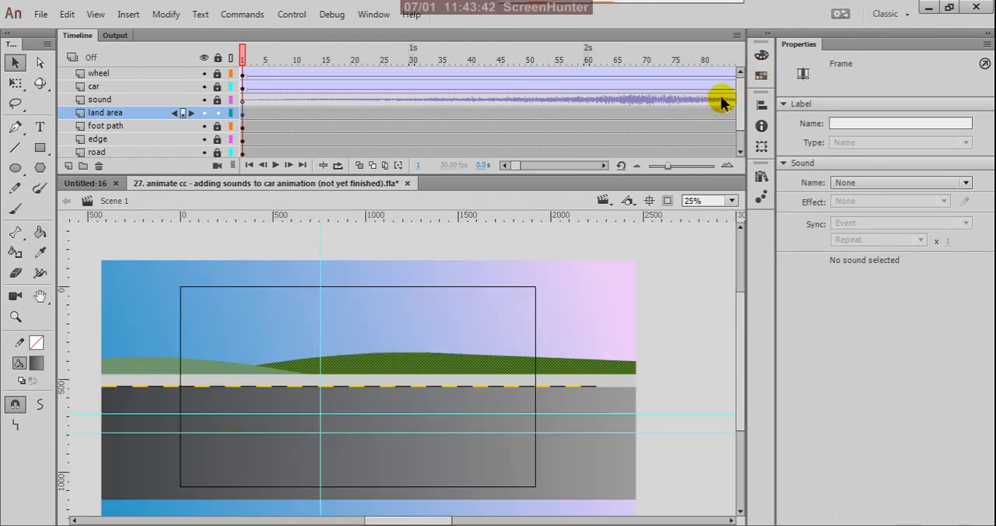
{"action": "left_click", "coordinate": [761, 54]}
{"action": "left_click", "coordinate": [628, 71]}
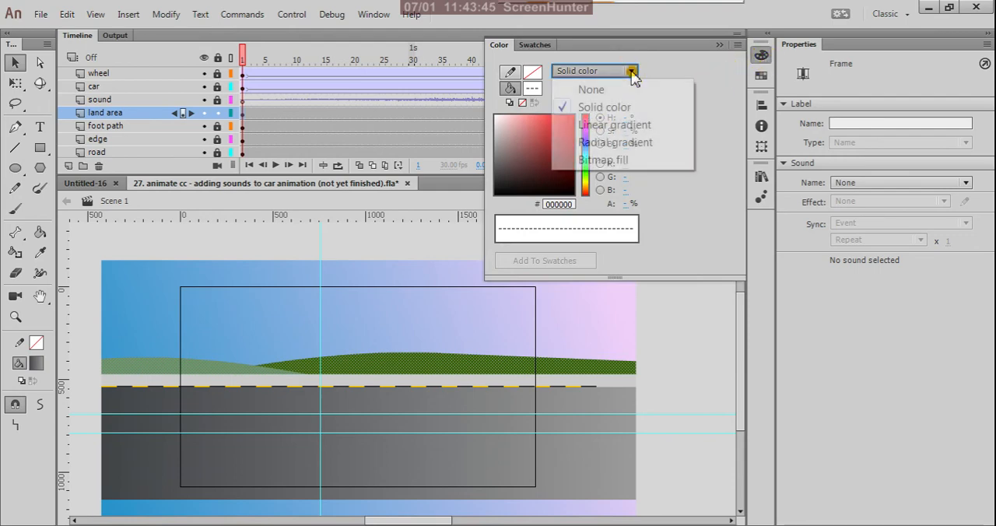
{"action": "left_click", "coordinate": [627, 126]}
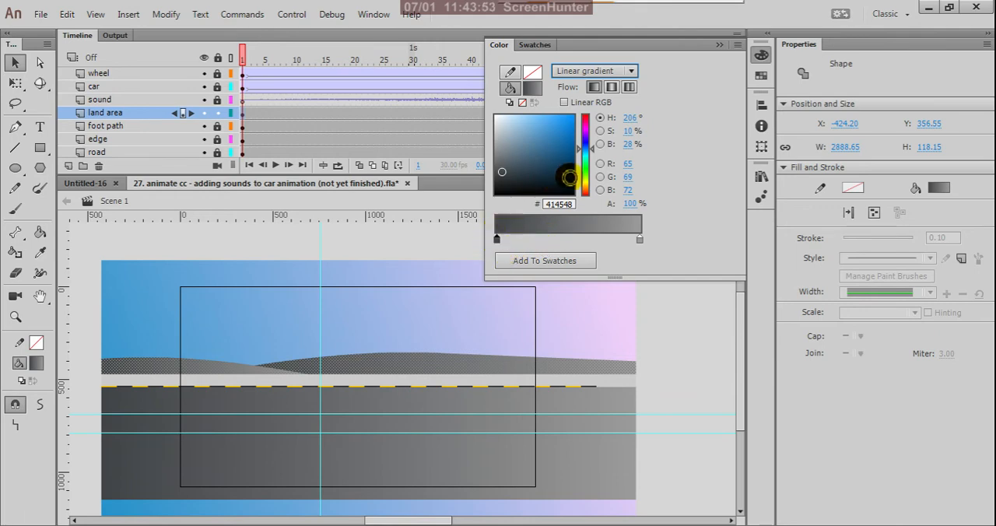
{"action": "left_click_drag", "start_coordinate": [589, 189], "coordinate": [589, 179]}
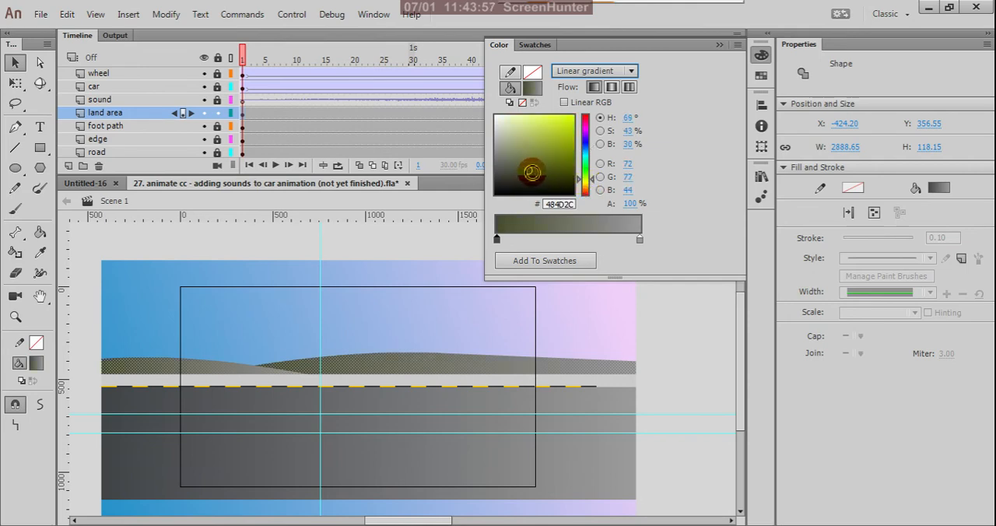
{"action": "mouse_move", "coordinate": [533, 172]}
{"action": "left_mouse_down"}
{"action": "mouse_move", "coordinate": [552, 175]}
{"action": "mouse_move", "coordinate": [538, 175]}
{"action": "left_mouse_up"}
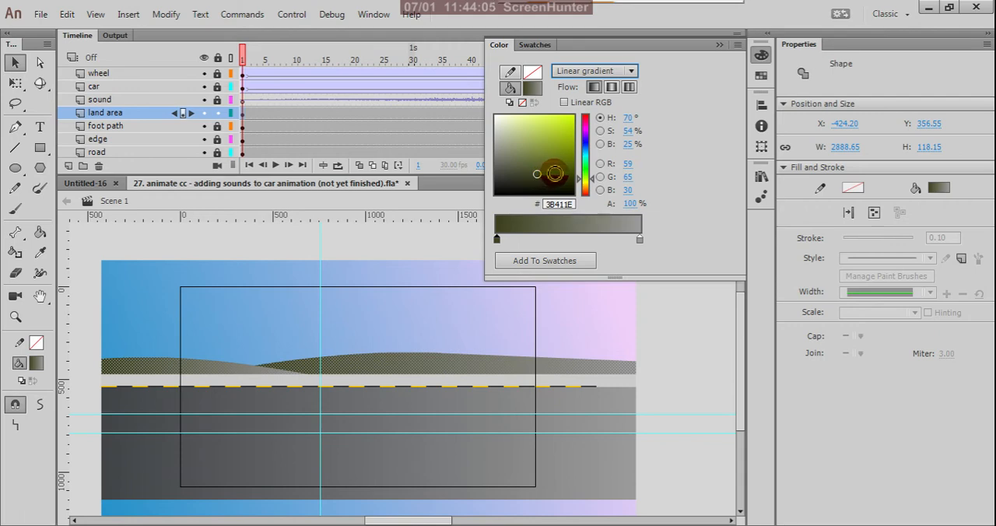
- Set the end colour of the hills' linear gradient to a light olive green, B8BD9E
{"action": "left_click", "coordinate": [640, 239]}
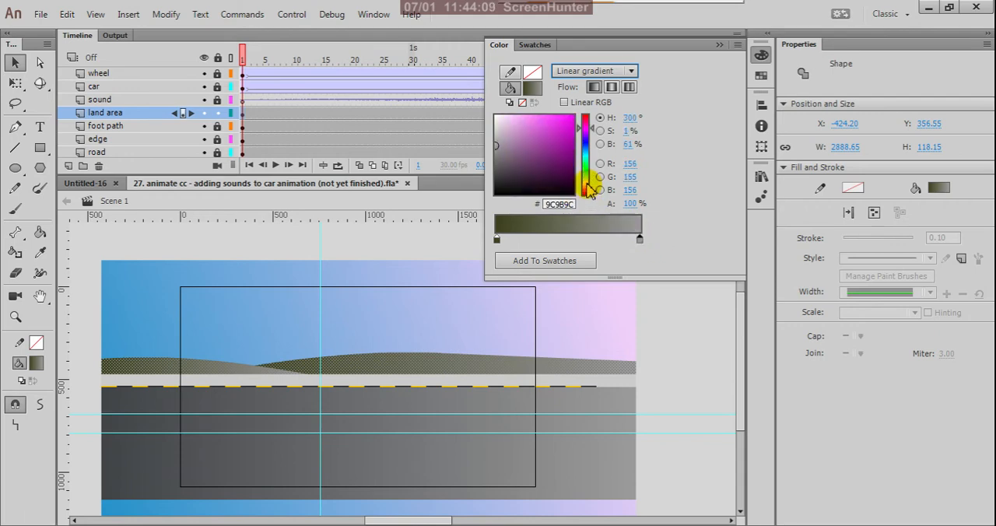
{"action": "left_click", "coordinate": [587, 191]}
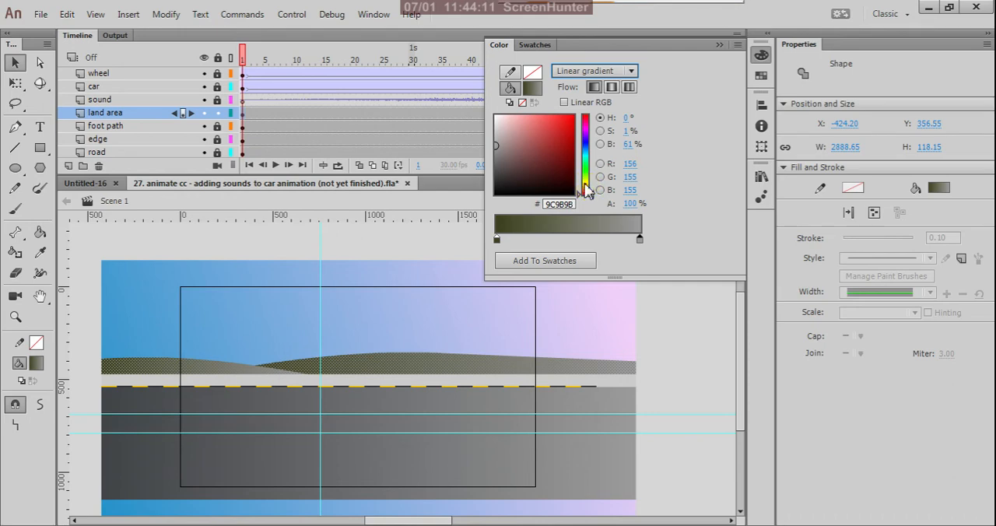
{"action": "left_click", "coordinate": [587, 185]}
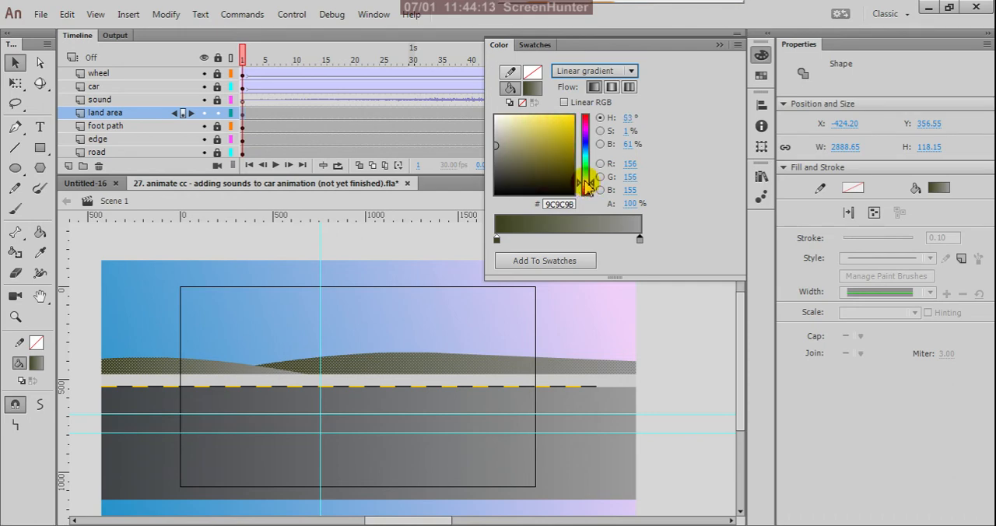
{"action": "left_click", "coordinate": [587, 168]}
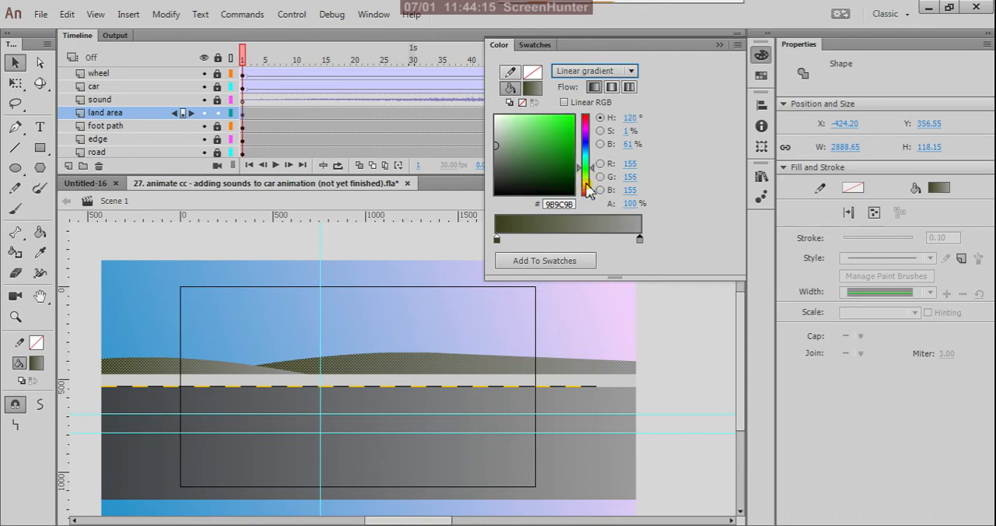
{"action": "left_click", "coordinate": [587, 191]}
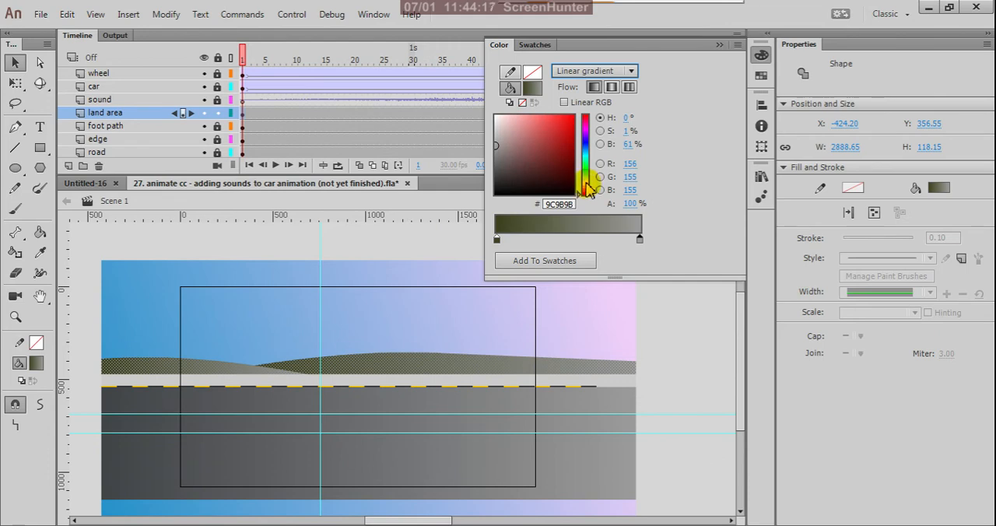
{"action": "left_click", "coordinate": [586, 183]}
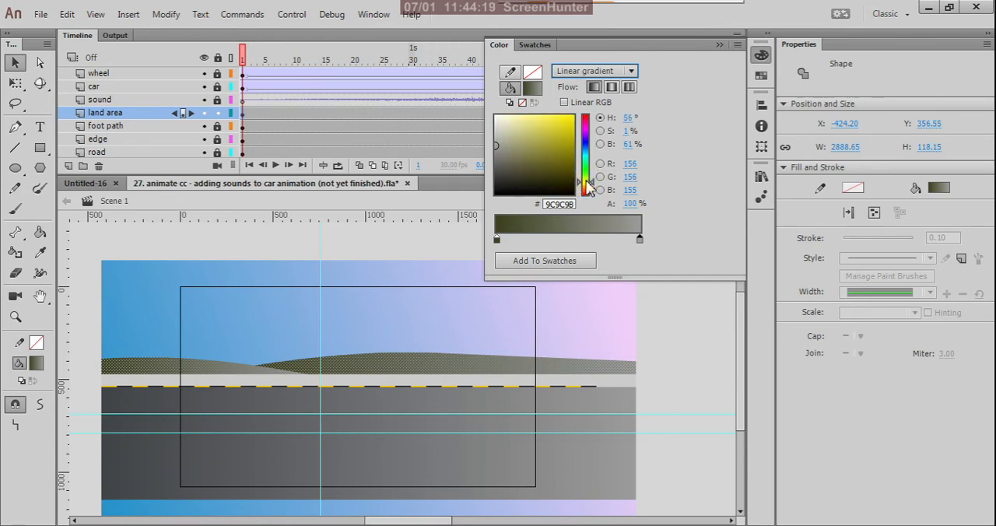
{"action": "left_click", "coordinate": [586, 169]}
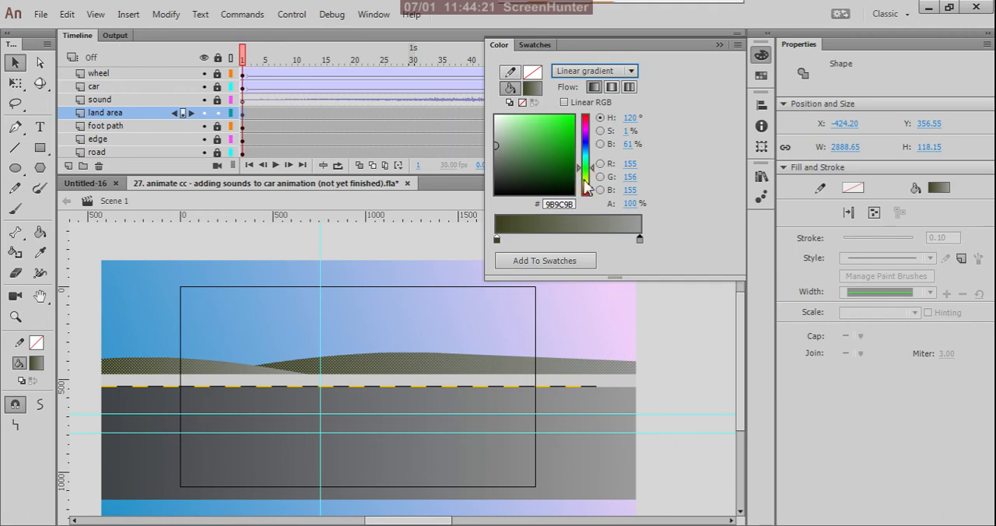
{"action": "left_click", "coordinate": [586, 180]}
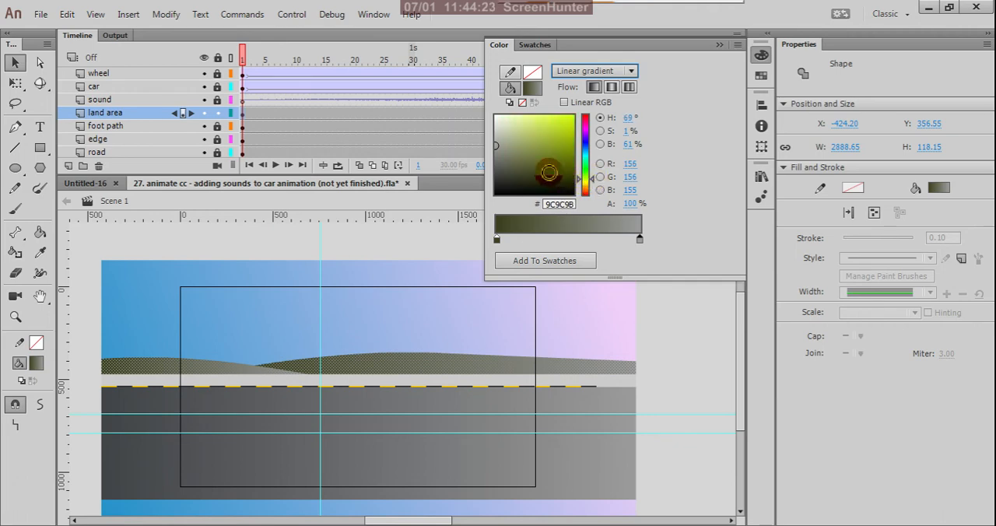
{"action": "left_click", "coordinate": [529, 161]}
{"action": "mouse_move", "coordinate": [525, 159]}
{"action": "left_mouse_down"}
{"action": "mouse_move", "coordinate": [525, 147]}
{"action": "mouse_move", "coordinate": [498, 142]}
{"action": "mouse_move", "coordinate": [508, 136]}
{"action": "left_mouse_up"}
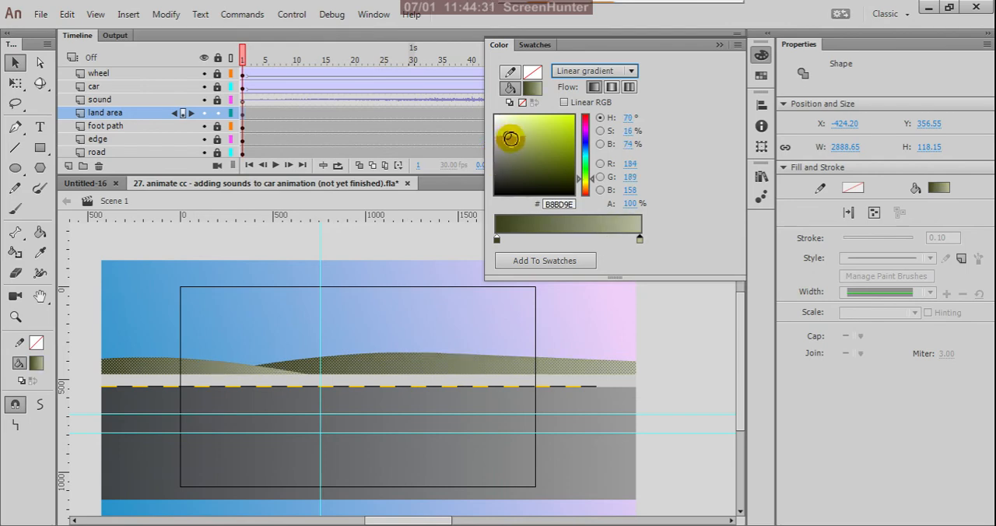
- Shift the hue of the hills' gradient end colour to a muted lilac, BA9EBD
{"action": "left_click", "coordinate": [590, 136]}
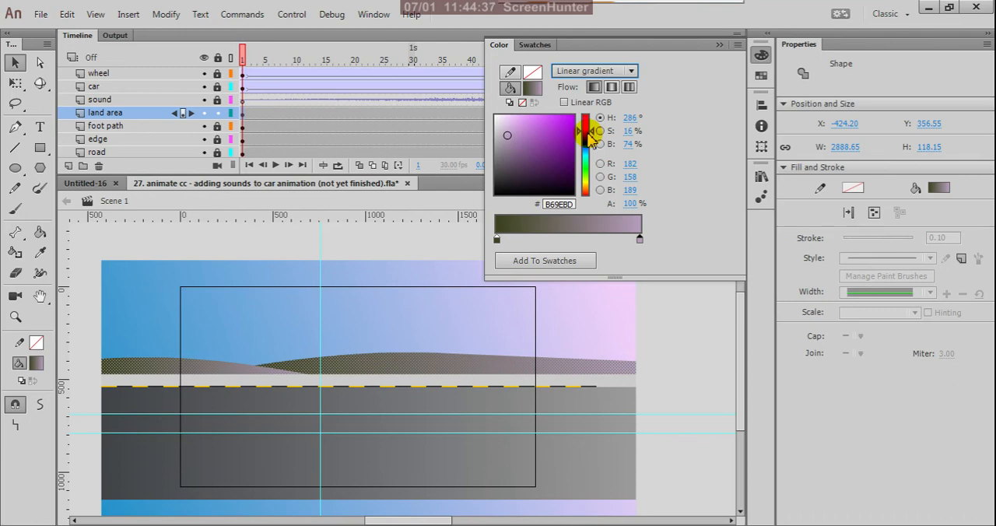
{"action": "left_click", "coordinate": [593, 135]}
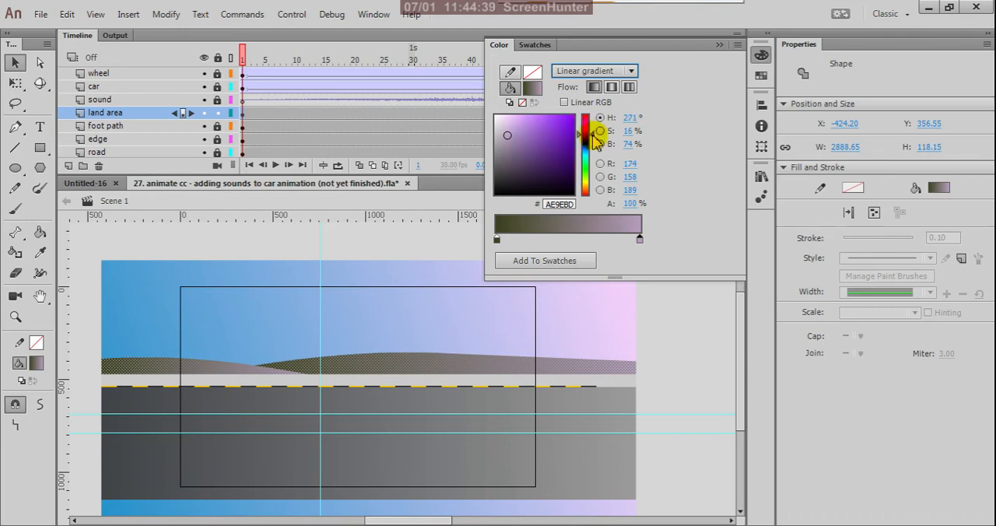
{"action": "left_click_drag", "start_coordinate": [593, 135], "coordinate": [593, 130]}
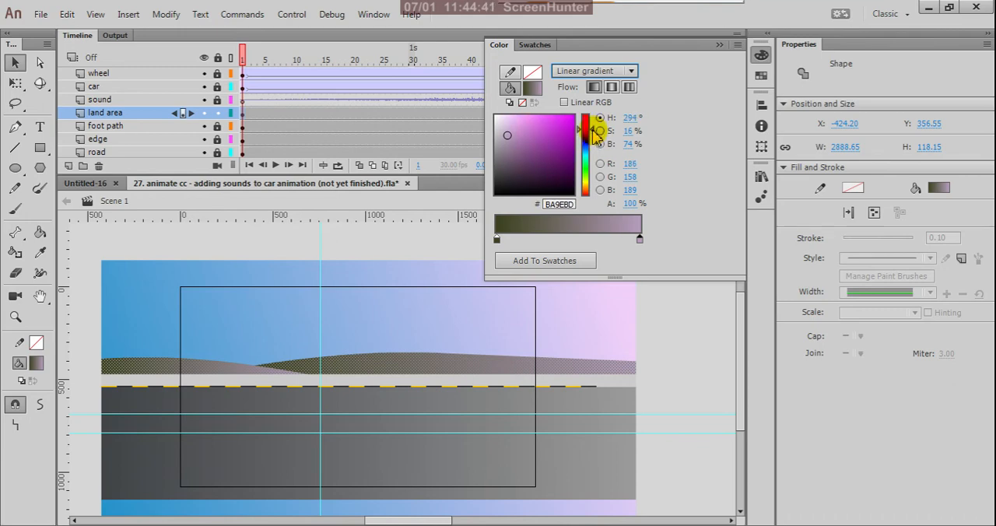
- Set the end colour of the hills' linear gradient to a greyish lilac, B79CBB
{"action": "left_click_drag", "start_coordinate": [593, 130], "coordinate": [593, 131]}
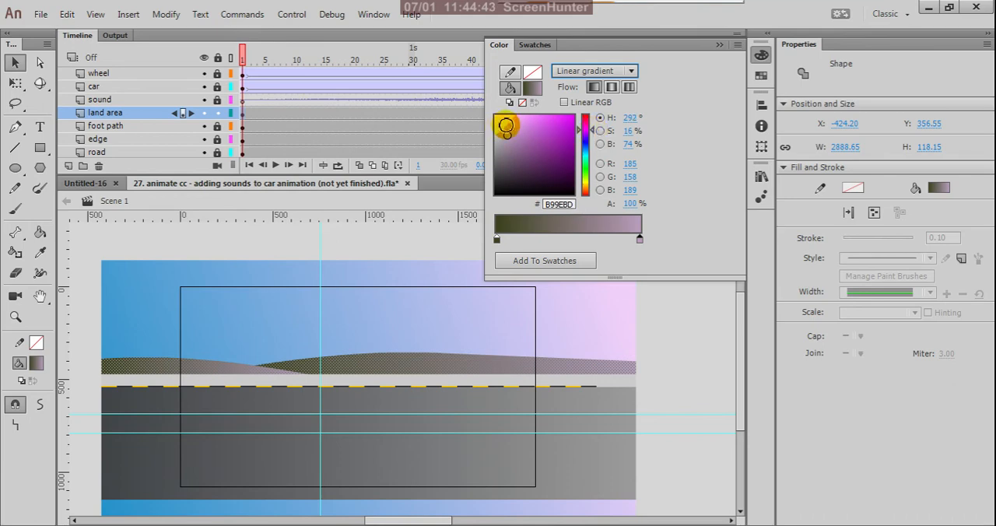
{"action": "left_click_drag", "start_coordinate": [506, 125], "coordinate": [505, 130]}
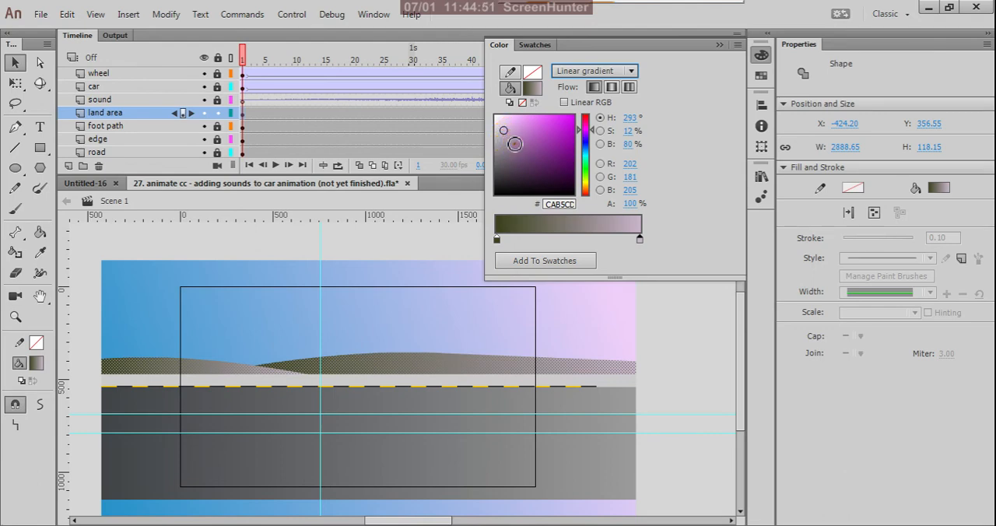
{"action": "left_click", "coordinate": [514, 143]}
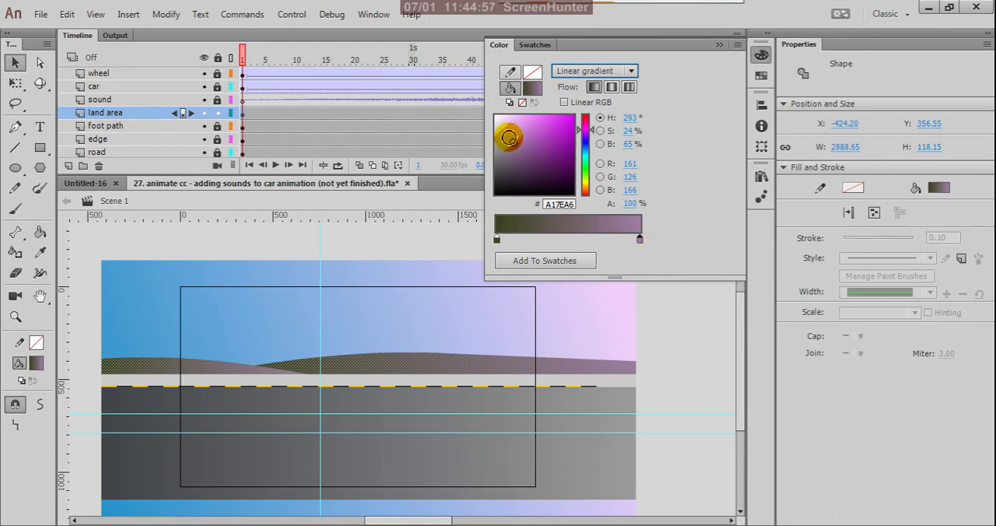
{"action": "left_click", "coordinate": [509, 137]}
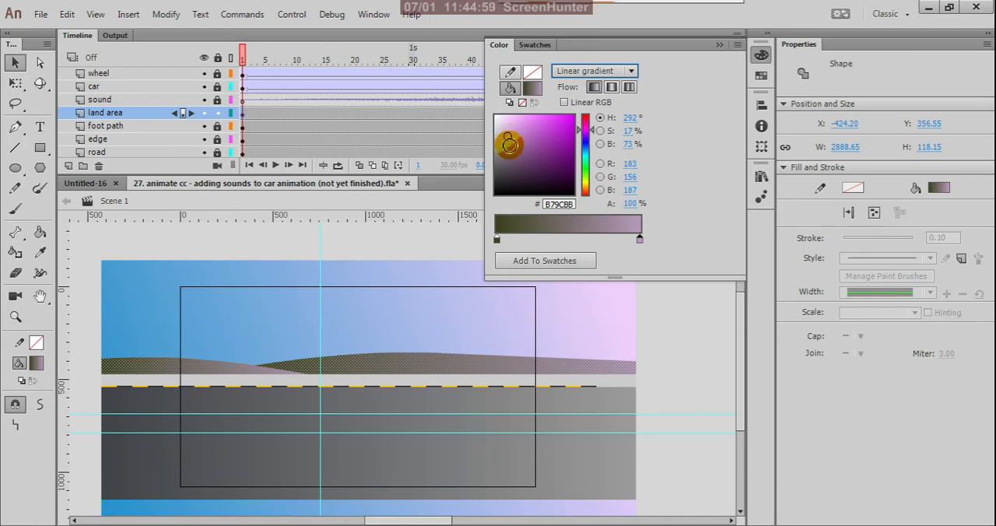
- Set the start colour of the hills' linear gradient to a saturated dark olive green, 424F01, and deselect the hills
{"action": "left_click", "coordinate": [496, 239]}
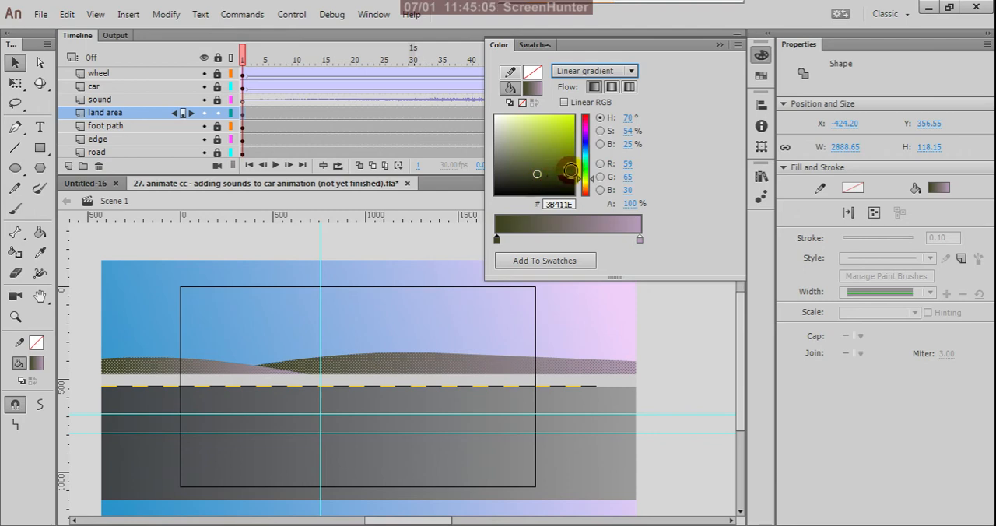
{"action": "left_click", "coordinate": [571, 170]}
{"action": "left_click", "coordinate": [571, 165]}
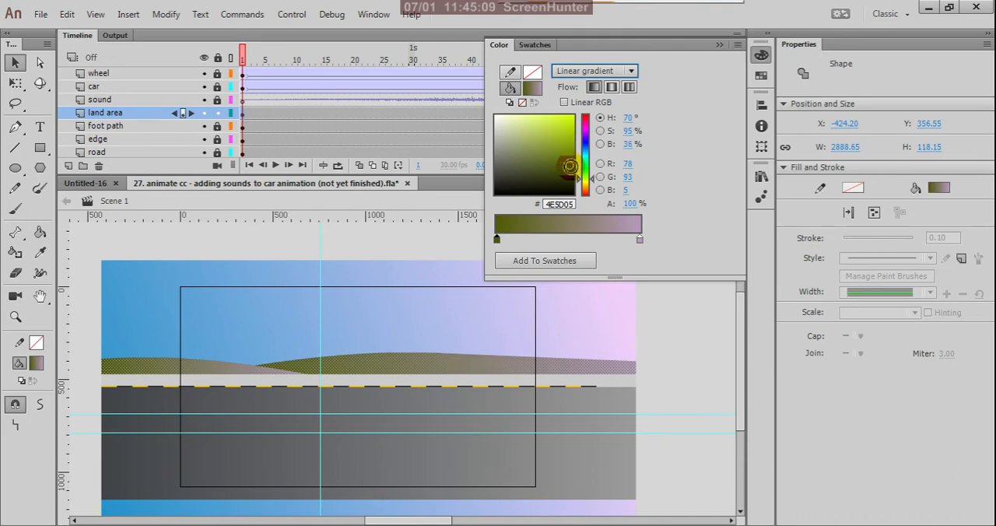
{"action": "left_click", "coordinate": [574, 171]}
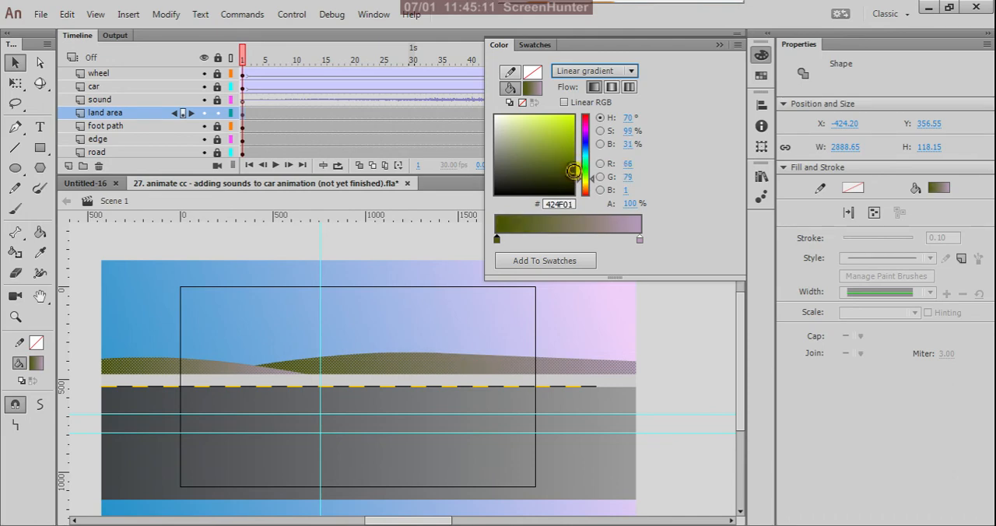
{"action": "left_click", "coordinate": [682, 315]}
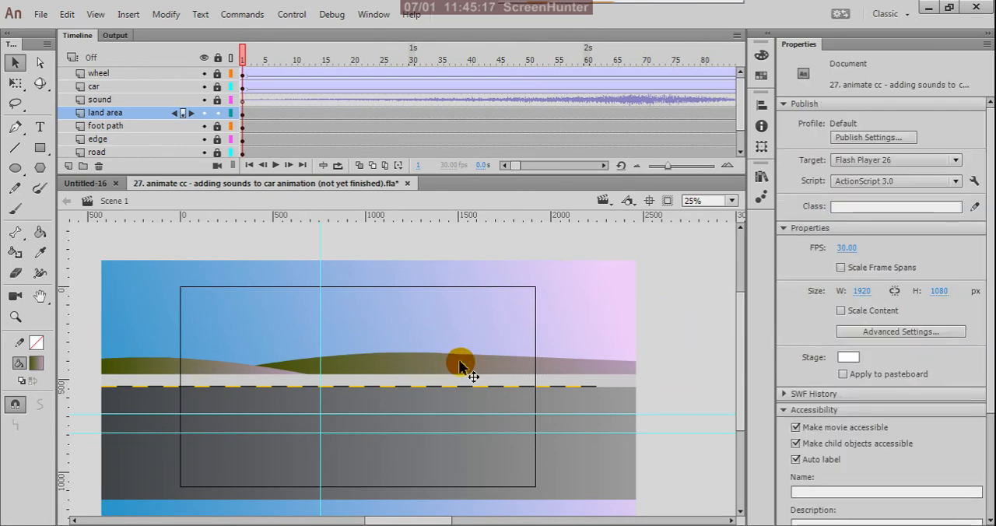
- Tilt the larger hill's gradient with the Gradient Transform tool and shift its centre towards the hill's lilac end
{"action": "left_click", "coordinate": [242, 114]}
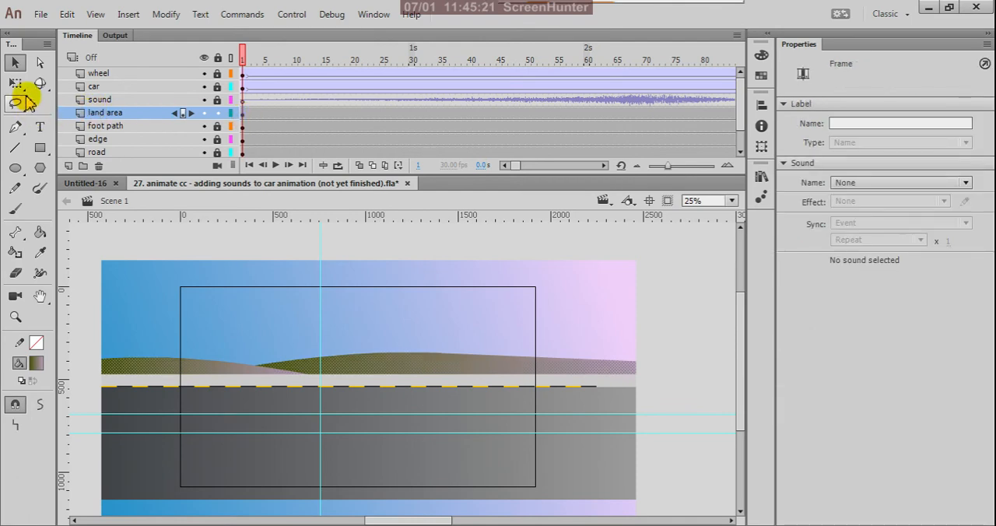
{"action": "left_click", "coordinate": [16, 82]}
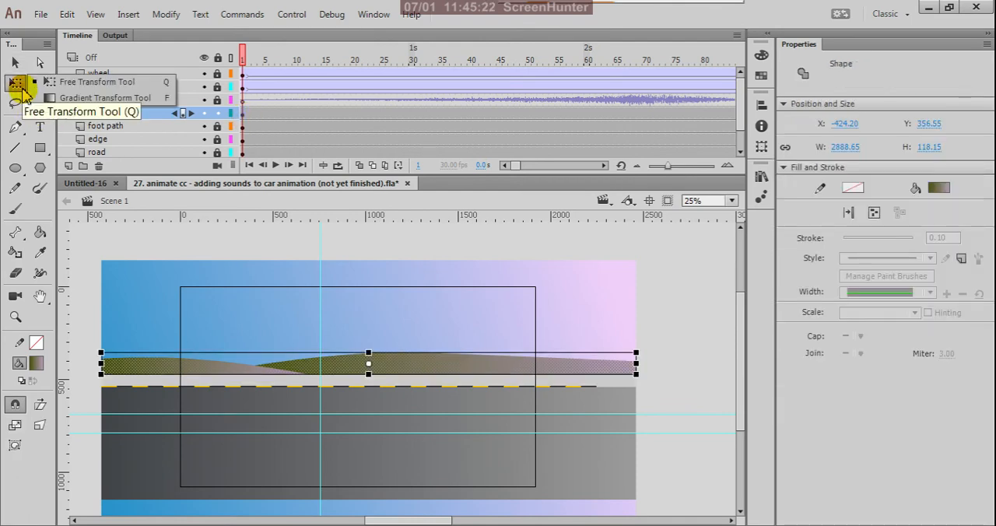
{"action": "left_click", "coordinate": [93, 99]}
{"action": "left_click", "coordinate": [407, 358]}
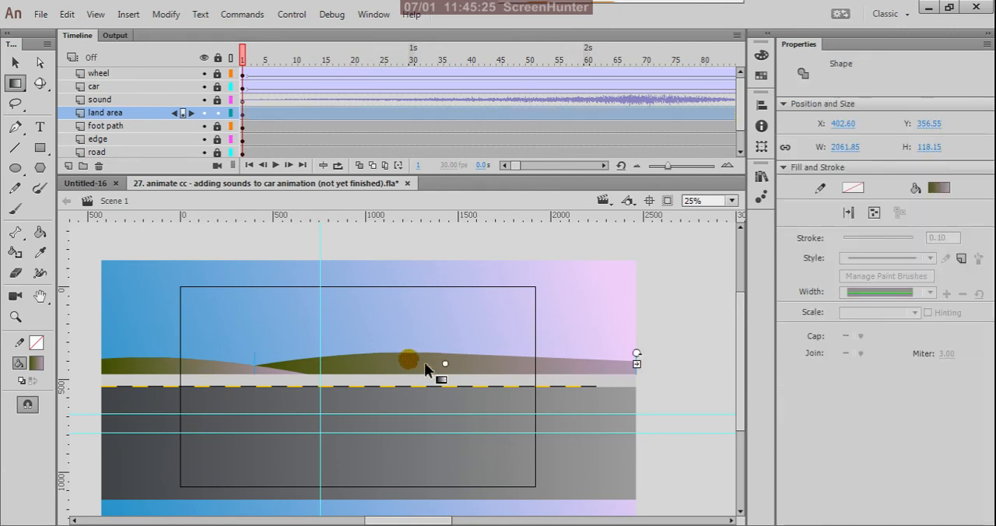
{"action": "scroll", "coordinate": [578, 338], "scroll_direction": "down", "scroll_amount": 2}
{"action": "scroll", "coordinate": [465, 380], "scroll_direction": "up", "scroll_amount": 2}
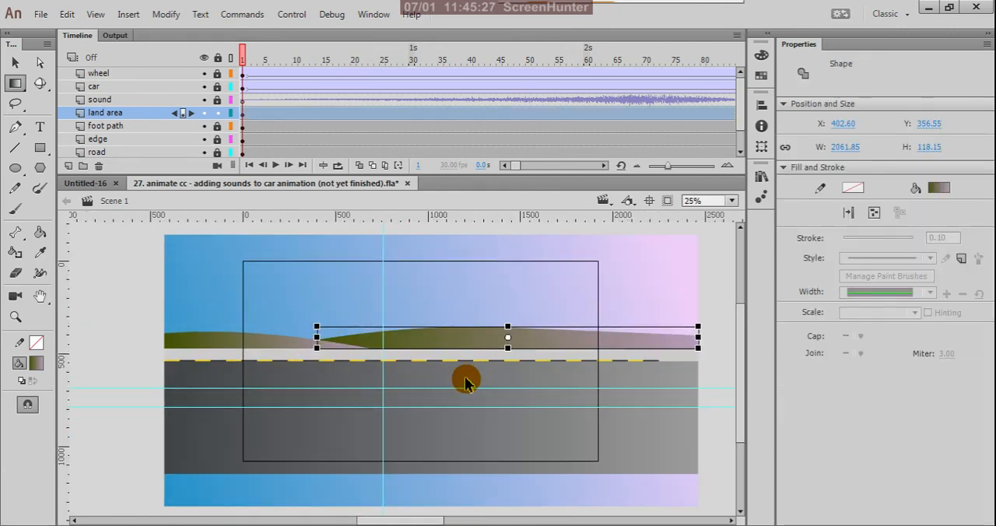
{"action": "left_click", "coordinate": [484, 363]}
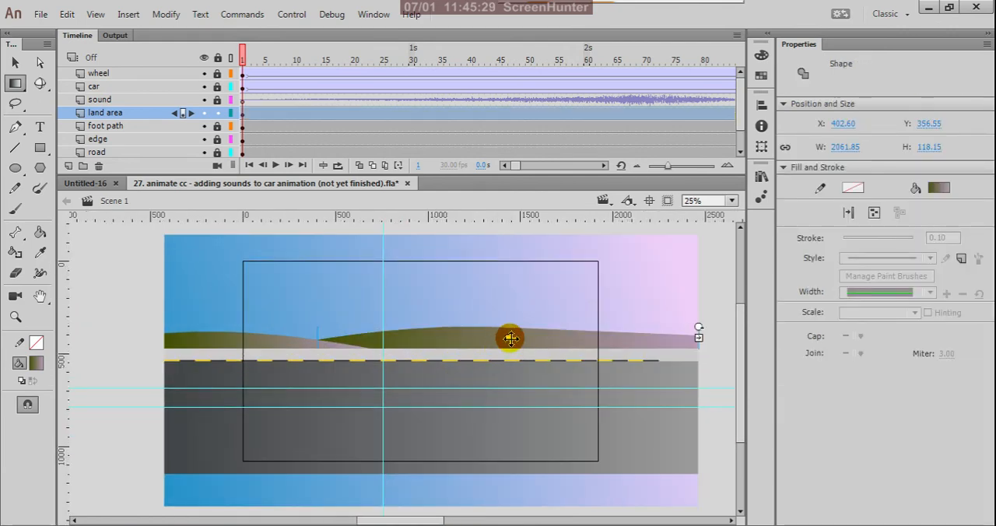
{"action": "left_click_drag", "start_coordinate": [511, 338], "coordinate": [462, 339]}
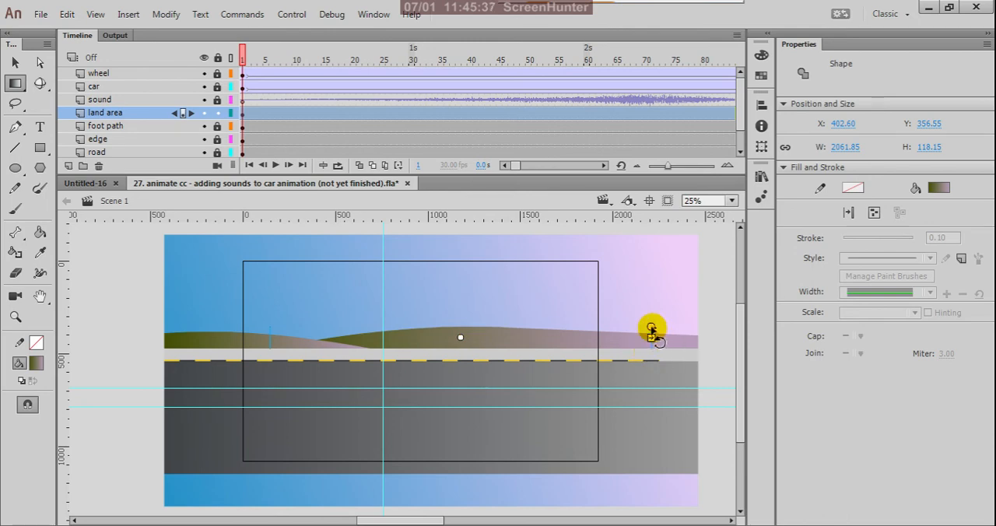
{"action": "left_click_drag", "start_coordinate": [652, 331], "coordinate": [605, 281]}
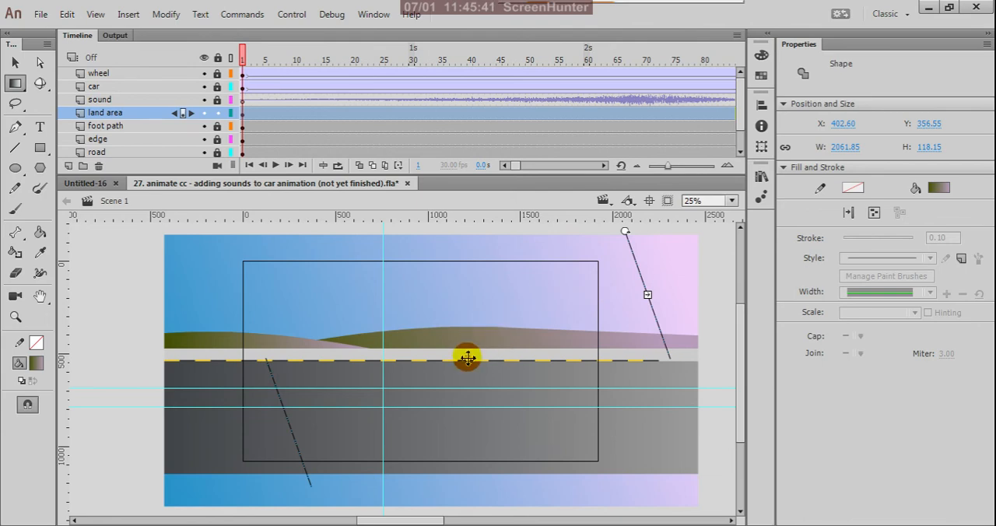
{"action": "left_click_drag", "start_coordinate": [470, 359], "coordinate": [529, 338]}
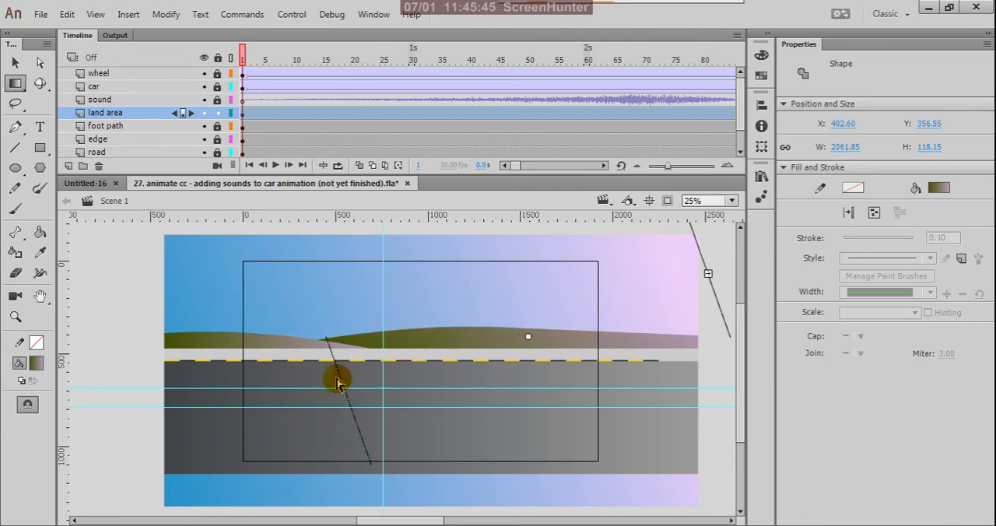
- Shift the smaller hill's gradient towards its tapered end so olive green covers most of it, and deselect it
{"action": "left_click", "coordinate": [279, 341]}
{"action": "scroll", "coordinate": [628, 360], "scroll_direction": "down", "scroll_amount": 2}
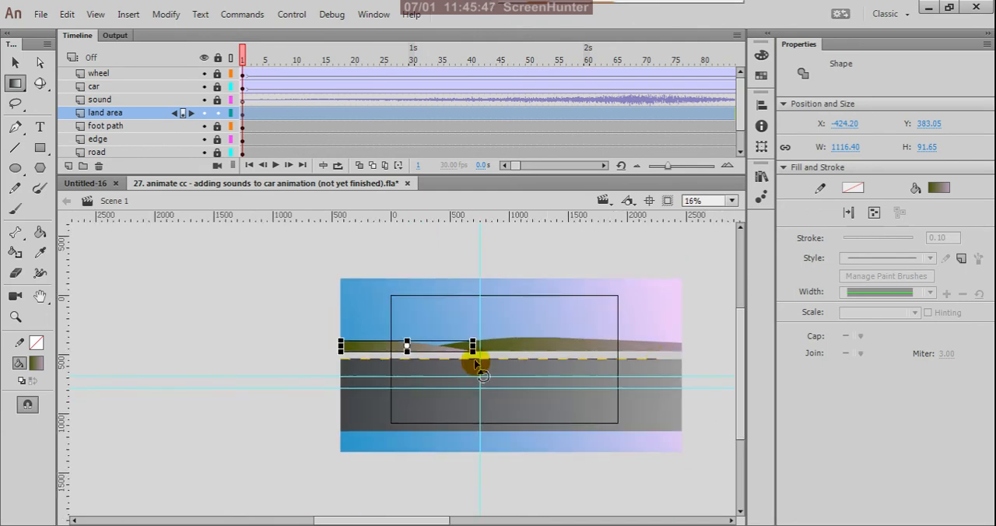
{"action": "scroll", "coordinate": [404, 350], "scroll_direction": "up", "scroll_amount": 4}
{"action": "left_click", "coordinate": [402, 343]}
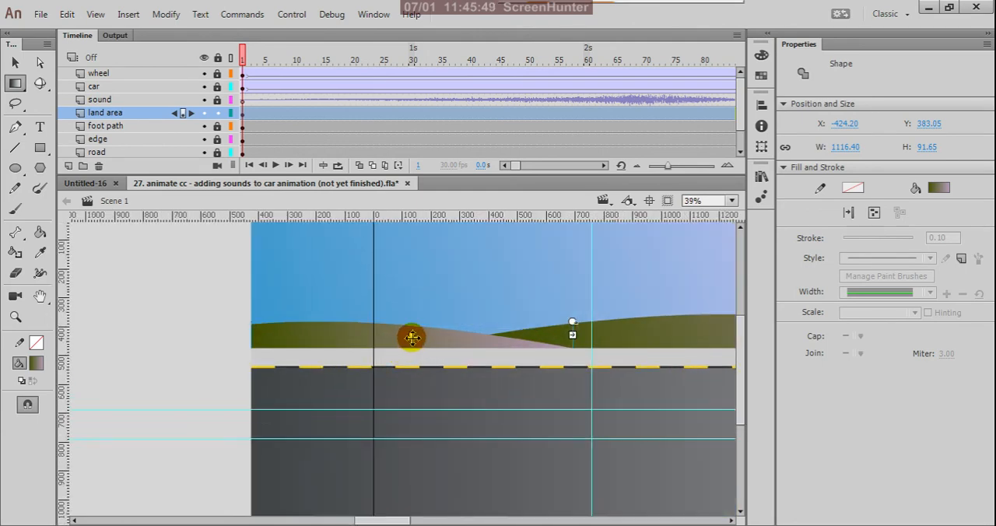
{"action": "left_click_drag", "start_coordinate": [411, 337], "coordinate": [508, 344]}
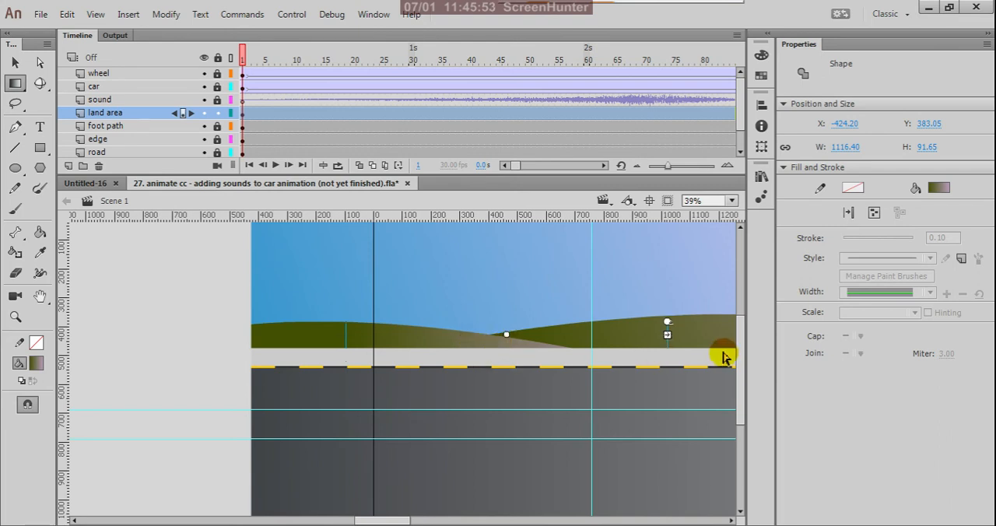
{"action": "mouse_move", "coordinate": [667, 322]}
{"action": "left_mouse_down"}
{"action": "mouse_move", "coordinate": [659, 284]}
{"action": "mouse_move", "coordinate": [674, 318]}
{"action": "left_mouse_up"}
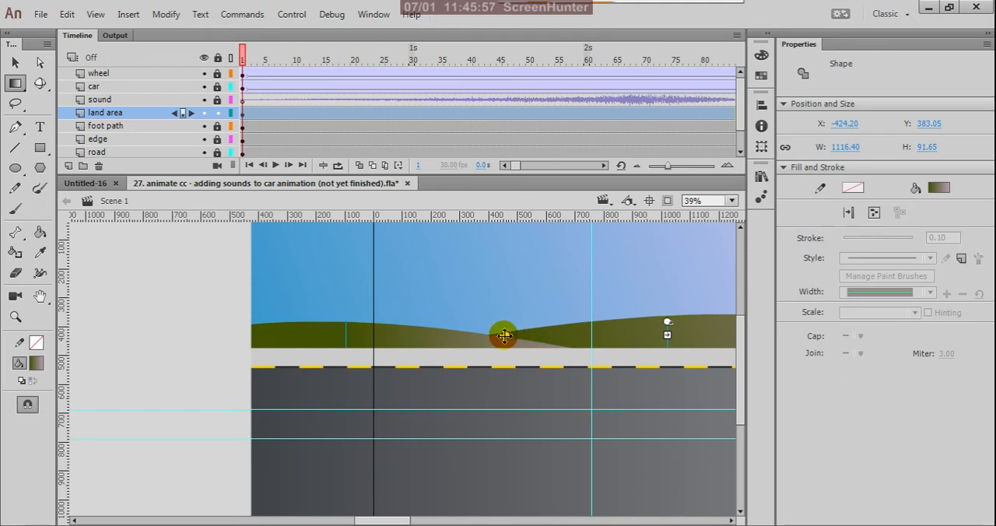
{"action": "left_click_drag", "start_coordinate": [507, 335], "coordinate": [545, 335]}
{"action": "key", "text": "ctrl+minus"}
{"action": "left_click", "coordinate": [241, 327]}
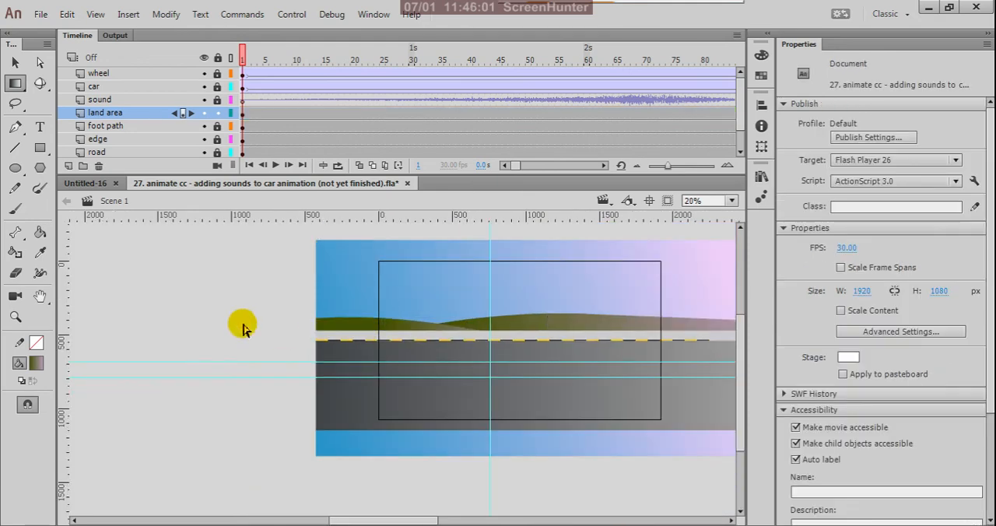
- Return to the Selection tool, save the document, and test the movie to check the background, closing the preview at the end
{"action": "scroll", "coordinate": [268, 352], "scroll_direction": "down", "scroll_amount": 2}
{"action": "scroll", "coordinate": [427, 335], "scroll_direction": "up", "scroll_amount": 3}
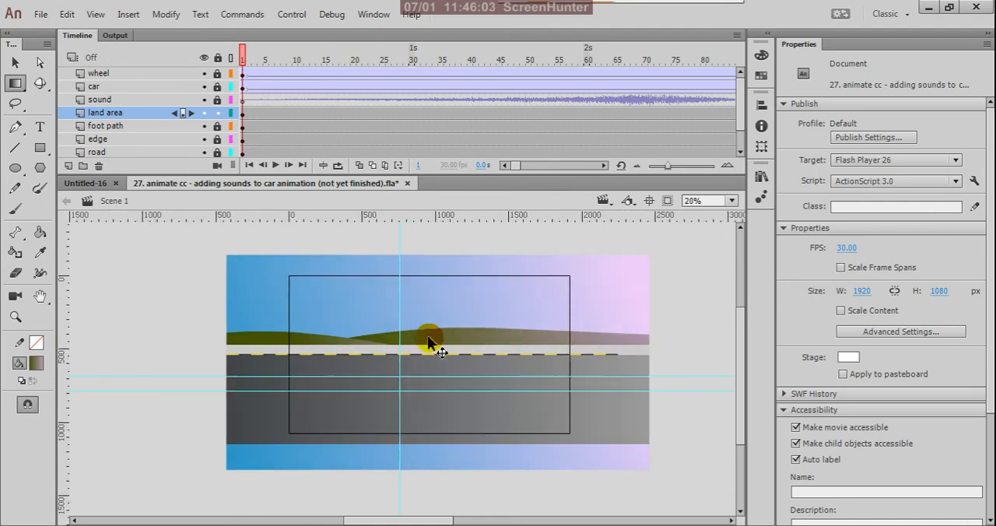
{"action": "scroll", "coordinate": [427, 335], "scroll_direction": "down", "scroll_amount": 4}
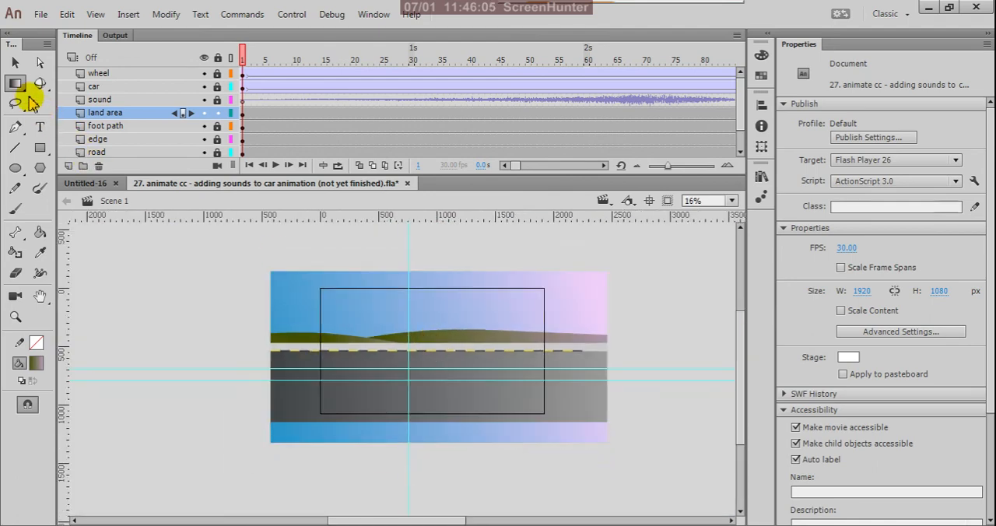
{"action": "left_click_drag", "start_coordinate": [14, 82], "coordinate": [37, 78]}
{"action": "left_click", "coordinate": [15, 63]}
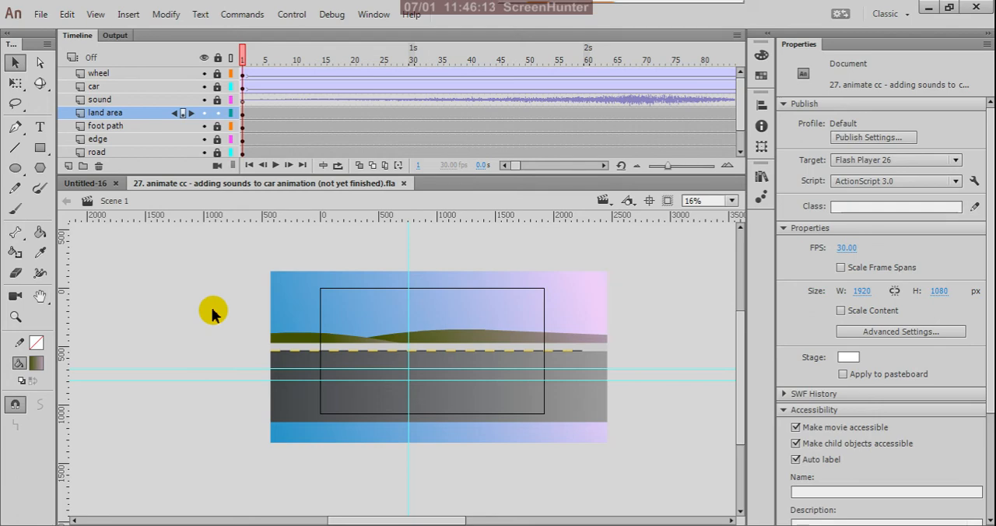
{"action": "key", "text": "ctrl+Return"}
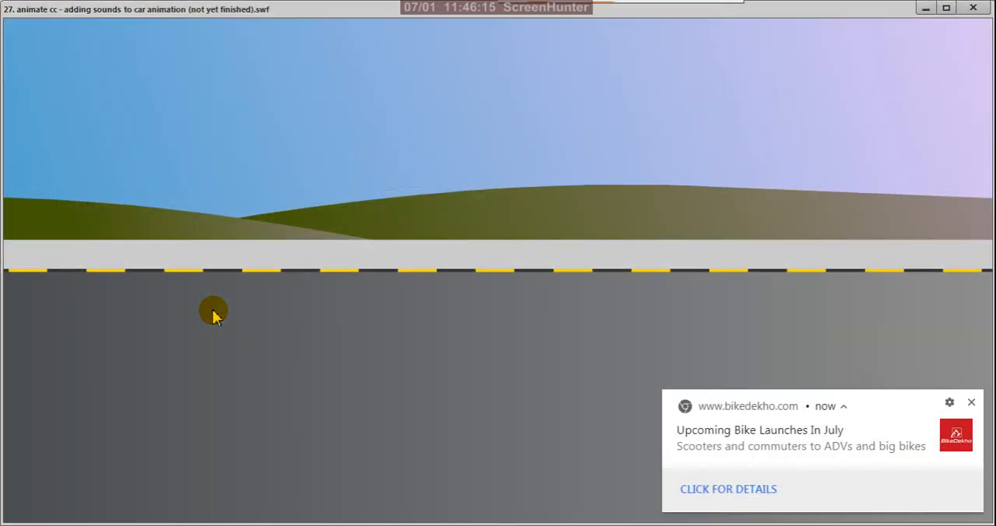
{"action": "left_click", "coordinate": [969, 406]}
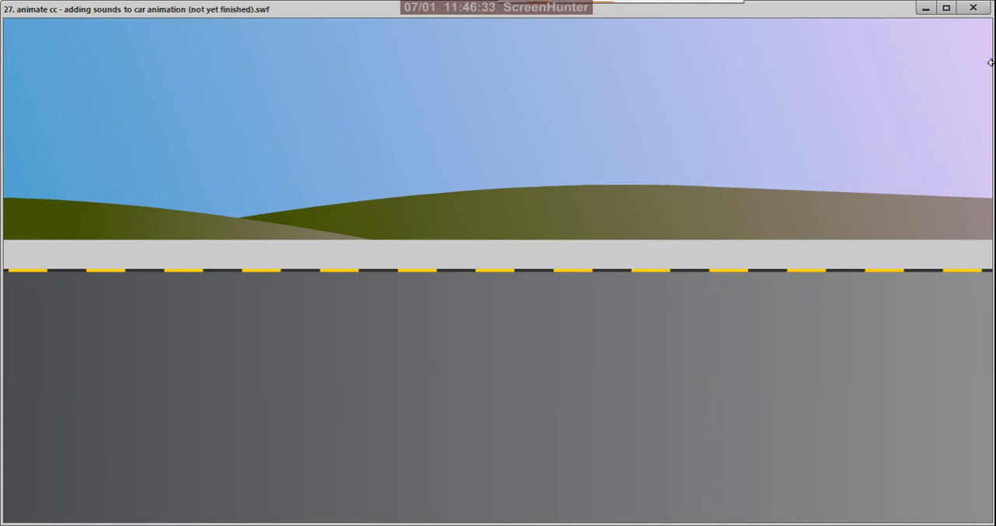
{"action": "left_click", "coordinate": [974, 9]}
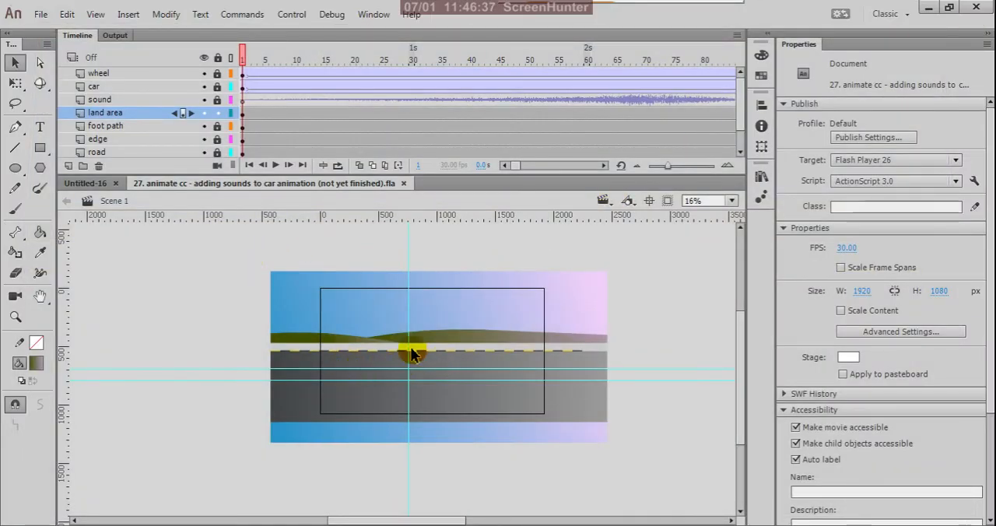
- Lock the land area layer, unlock the foot path layer and select the foot path artwork in its first frame
{"action": "scroll", "coordinate": [412, 354], "scroll_direction": "up", "scroll_amount": 2}
{"action": "scroll", "coordinate": [506, 370], "scroll_direction": "down", "scroll_amount": 1}
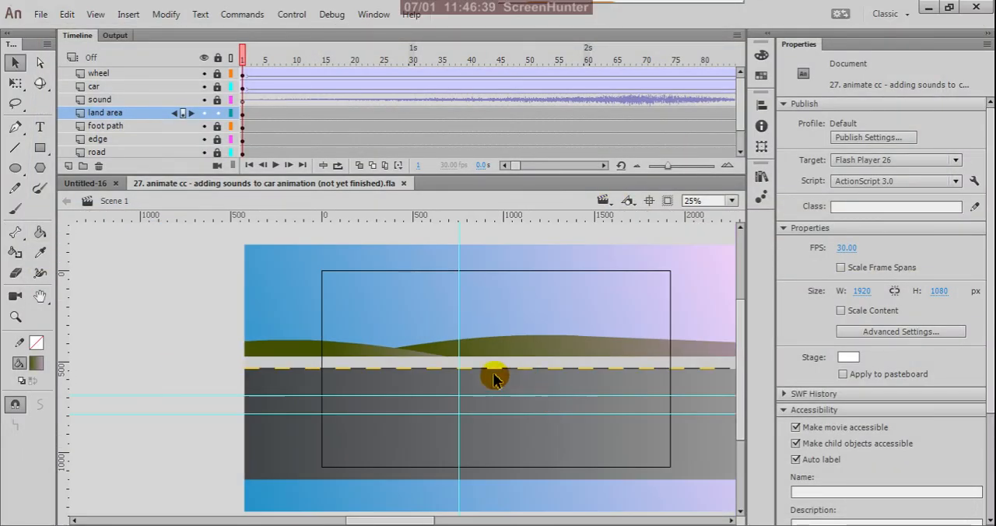
{"action": "scroll", "coordinate": [475, 373], "scroll_direction": "up", "scroll_amount": 1}
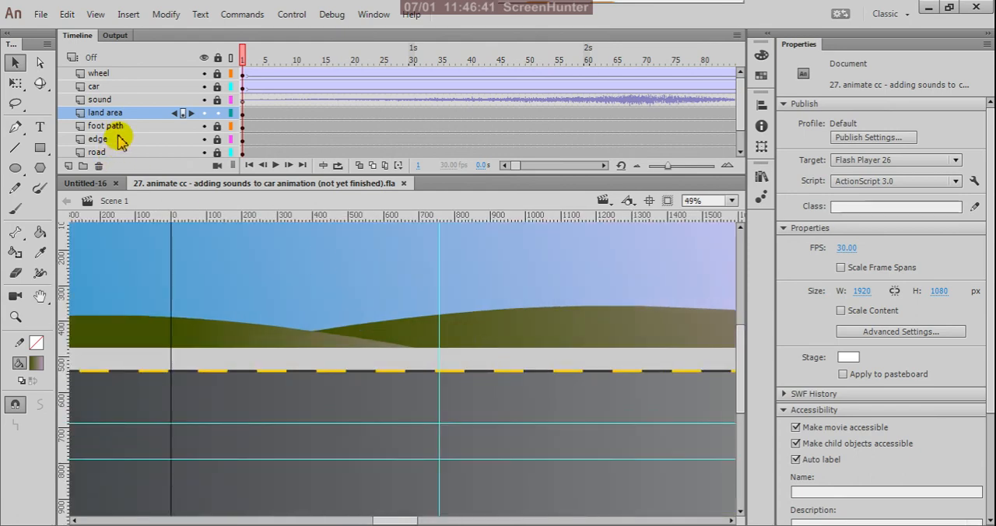
{"action": "left_click", "coordinate": [218, 126]}
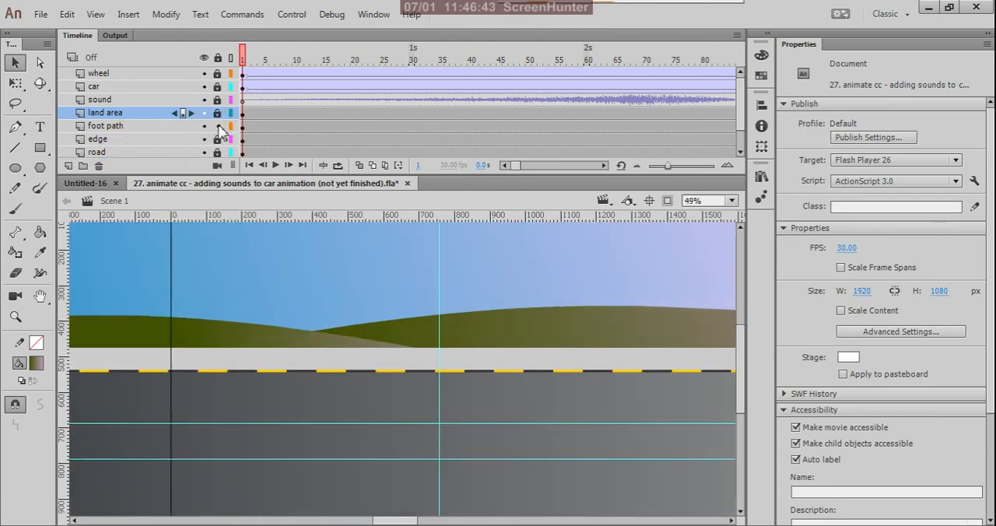
{"action": "left_click", "coordinate": [242, 127]}
- Change the foot path's fill from a solid colour to a linear gradient
{"action": "scroll", "coordinate": [230, 315], "scroll_direction": "down", "scroll_amount": 1}
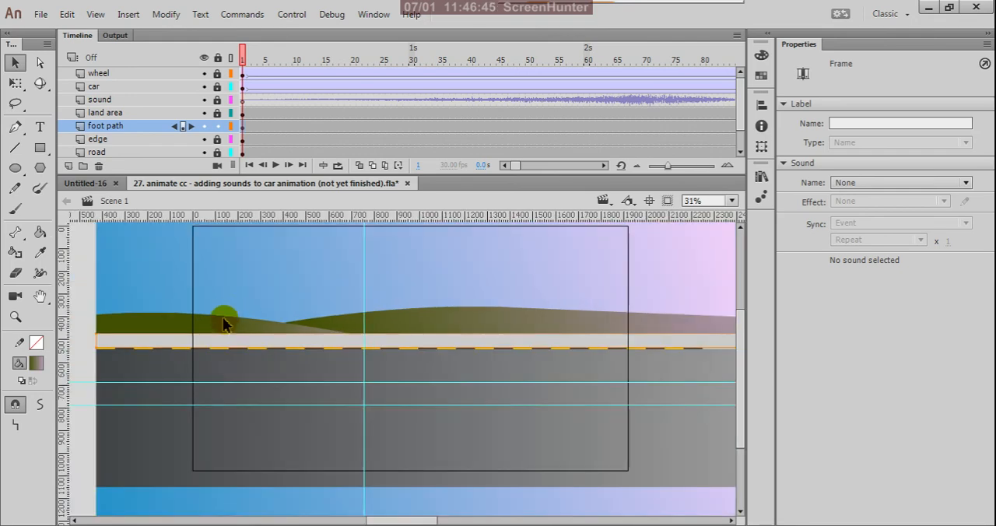
{"action": "scroll", "coordinate": [223, 323], "scroll_direction": "down", "scroll_amount": 1}
{"action": "scroll", "coordinate": [417, 320], "scroll_direction": "up", "scroll_amount": 2}
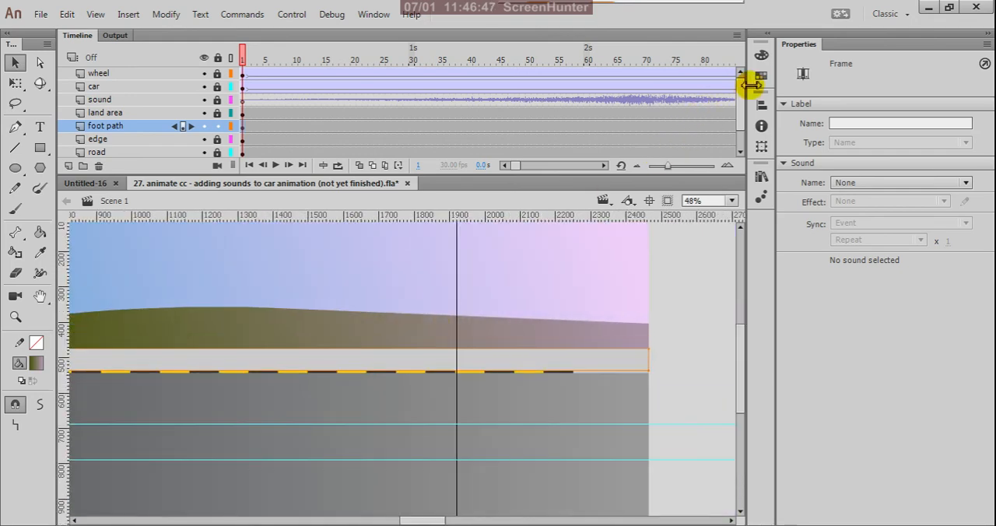
{"action": "left_click", "coordinate": [761, 55]}
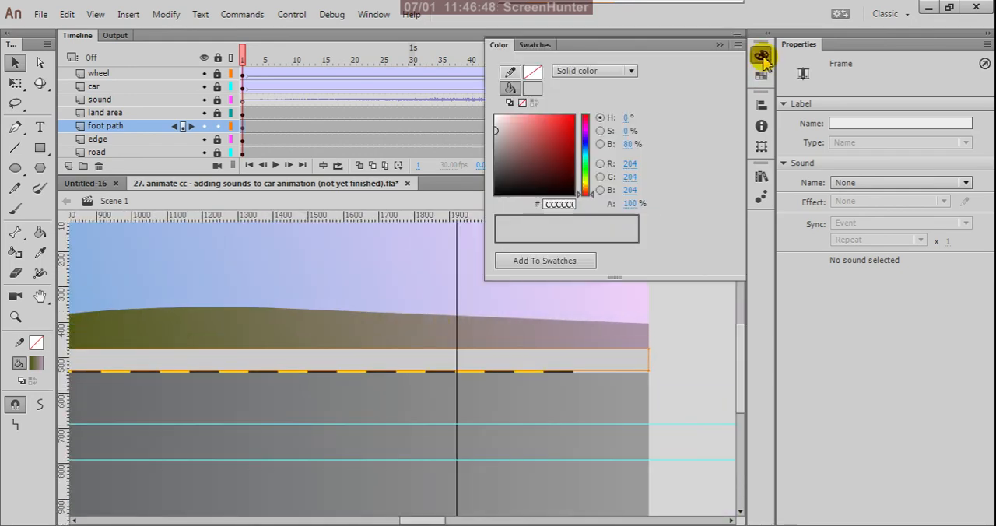
{"action": "left_click", "coordinate": [631, 71]}
{"action": "left_click", "coordinate": [630, 125]}
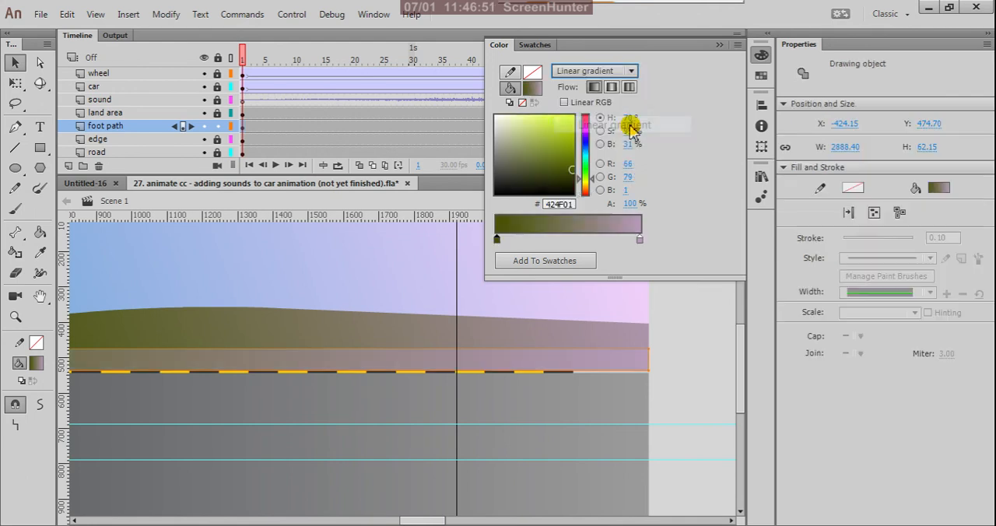
{"action": "scroll", "coordinate": [681, 367], "scroll_direction": "down", "scroll_amount": 1}
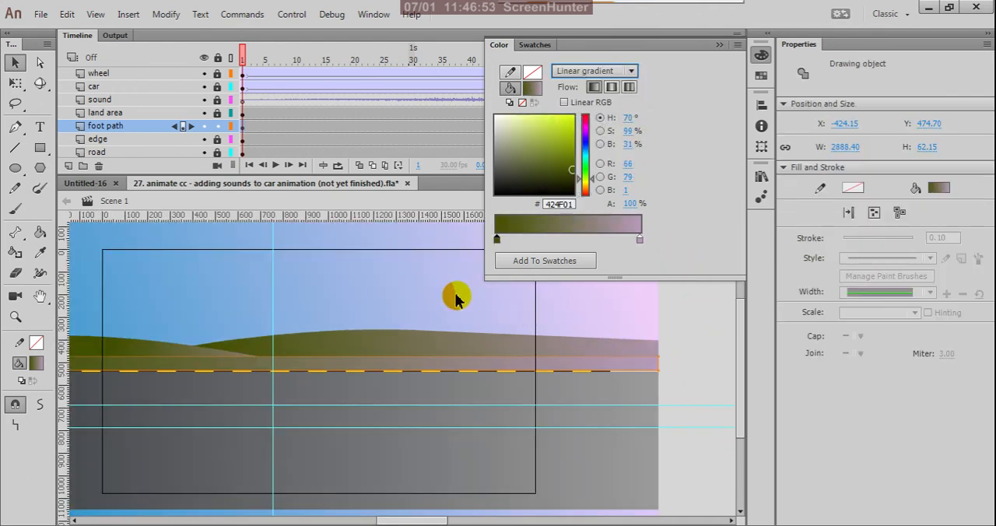
- Try neutral greys at the start of the foot path's linear gradient, ending with #6D6D6A
{"action": "left_click", "coordinate": [498, 158]}
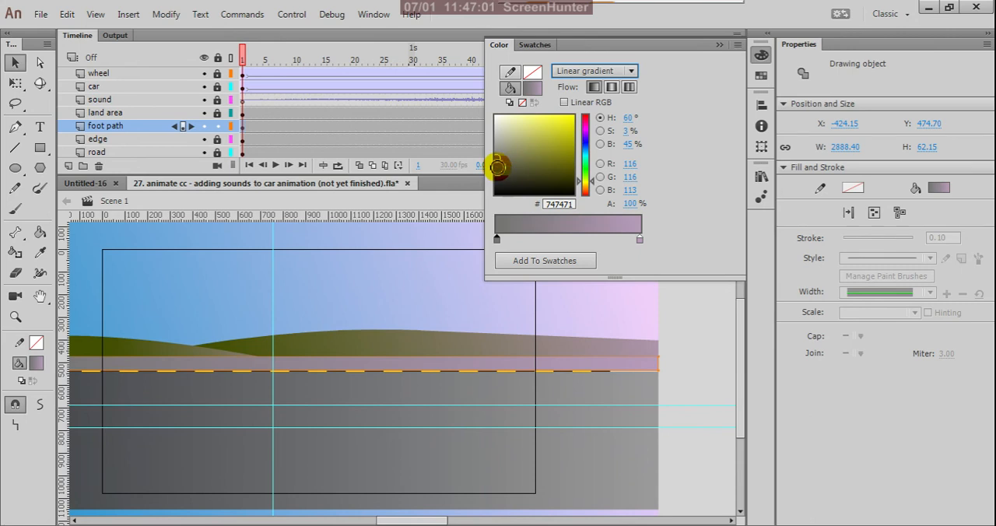
{"action": "left_click", "coordinate": [498, 165]}
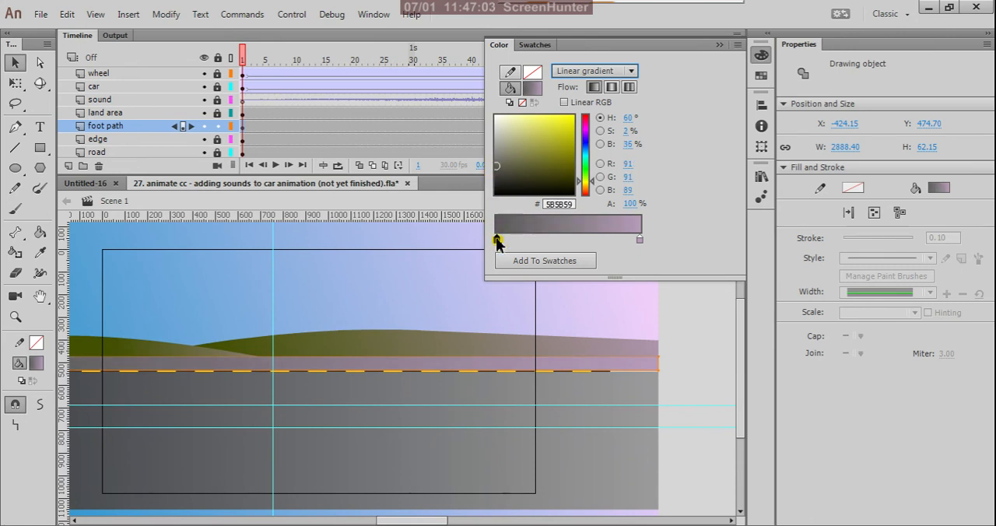
{"action": "left_click", "coordinate": [496, 176]}
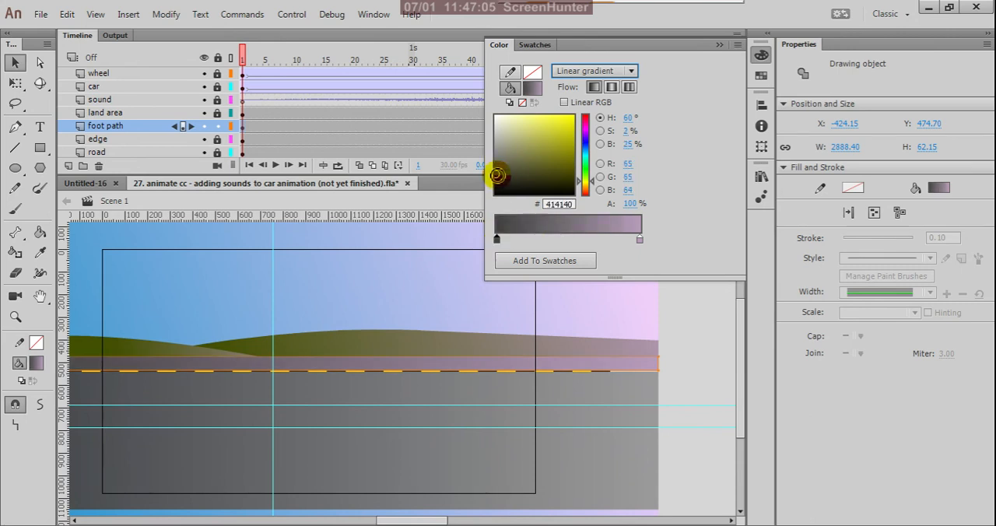
{"action": "left_click", "coordinate": [496, 185]}
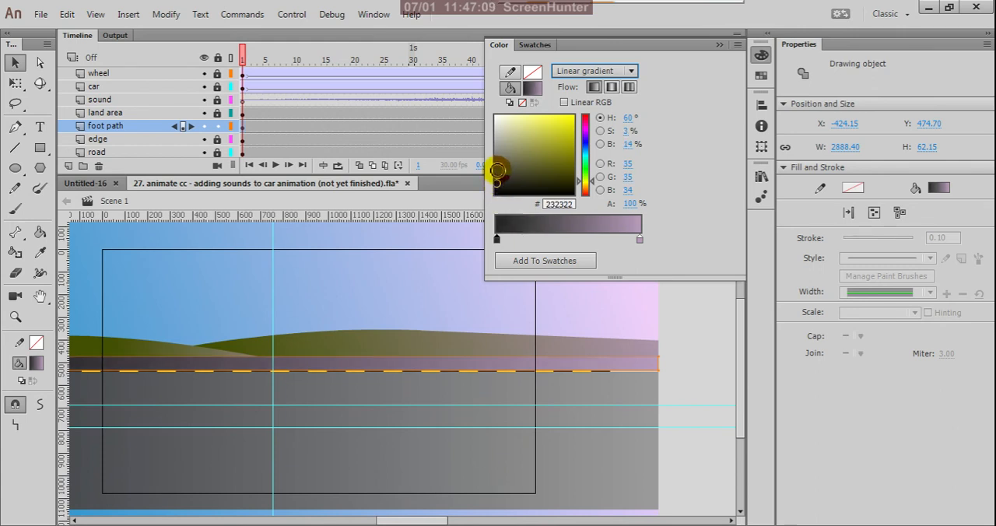
{"action": "left_click", "coordinate": [499, 161]}
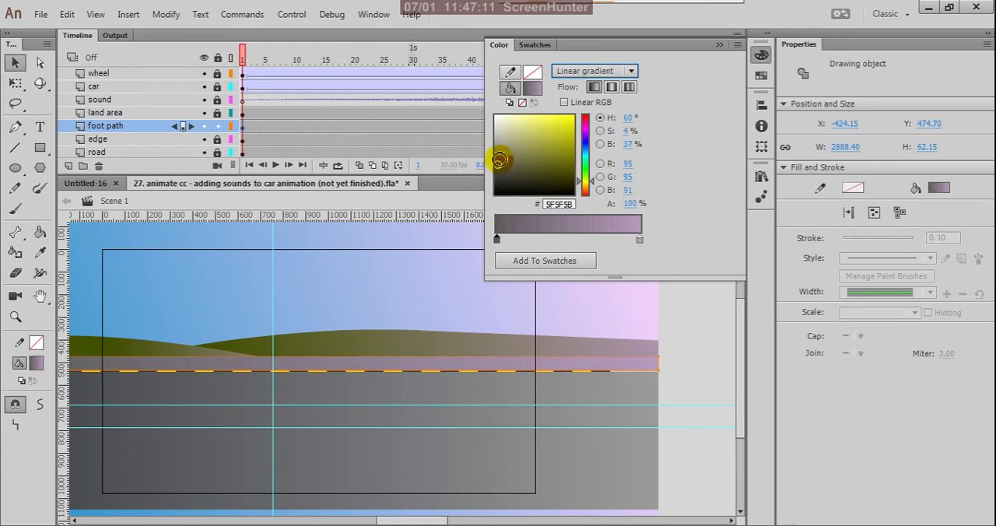
{"action": "left_click", "coordinate": [496, 156]}
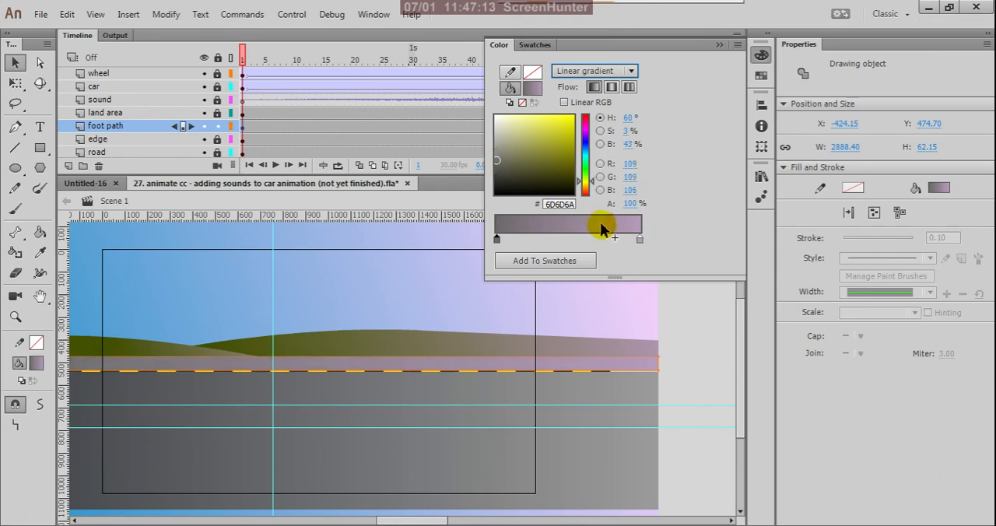
- Set the end colour of the foot path's gradient to the muted lilac-grey #A999AA
{"action": "left_click", "coordinate": [640, 240]}
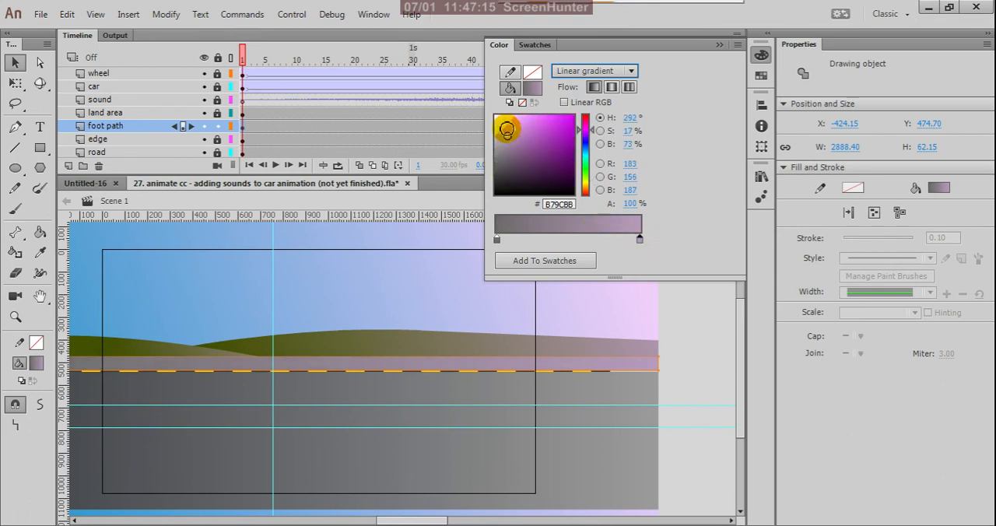
{"action": "left_click", "coordinate": [505, 127]}
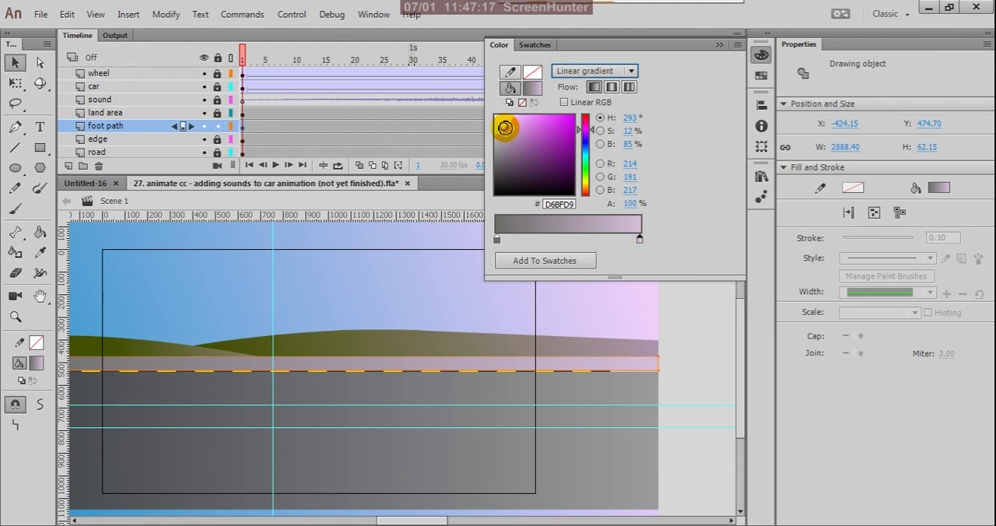
{"action": "left_click_drag", "start_coordinate": [508, 128], "coordinate": [508, 130]}
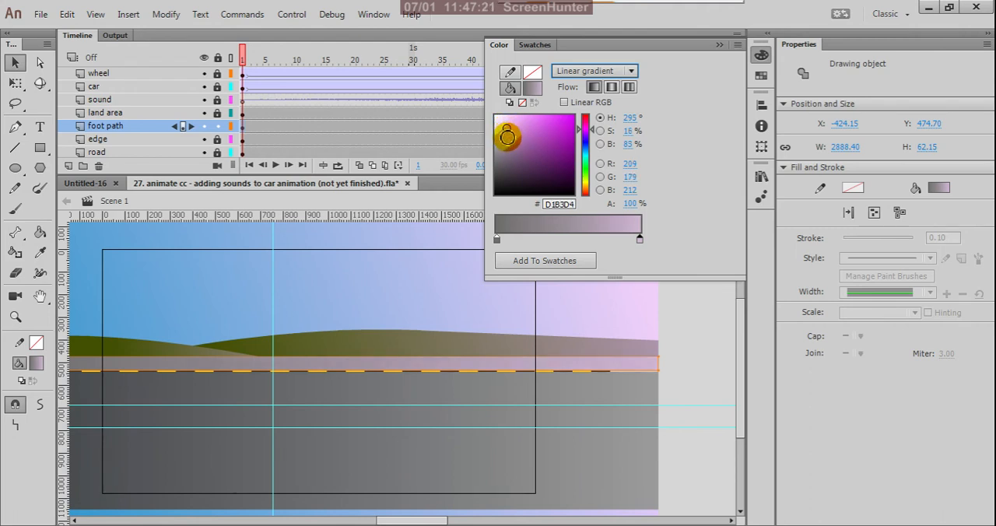
{"action": "left_click", "coordinate": [508, 137]}
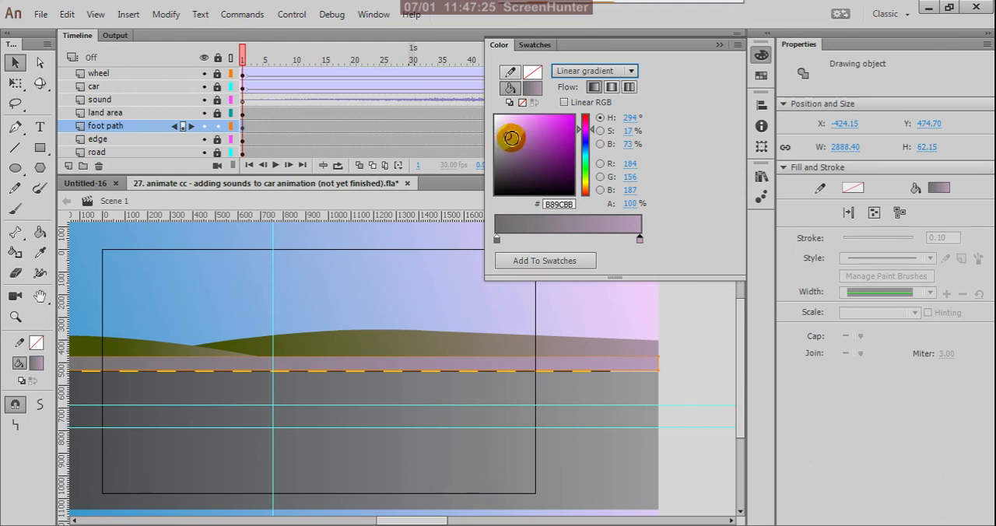
{"action": "left_click", "coordinate": [501, 138]}
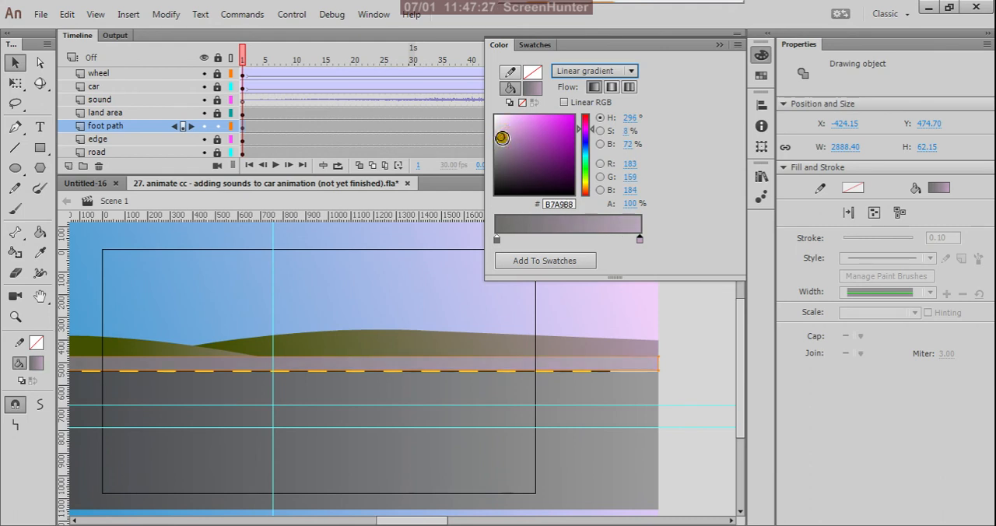
{"action": "left_click", "coordinate": [504, 141]}
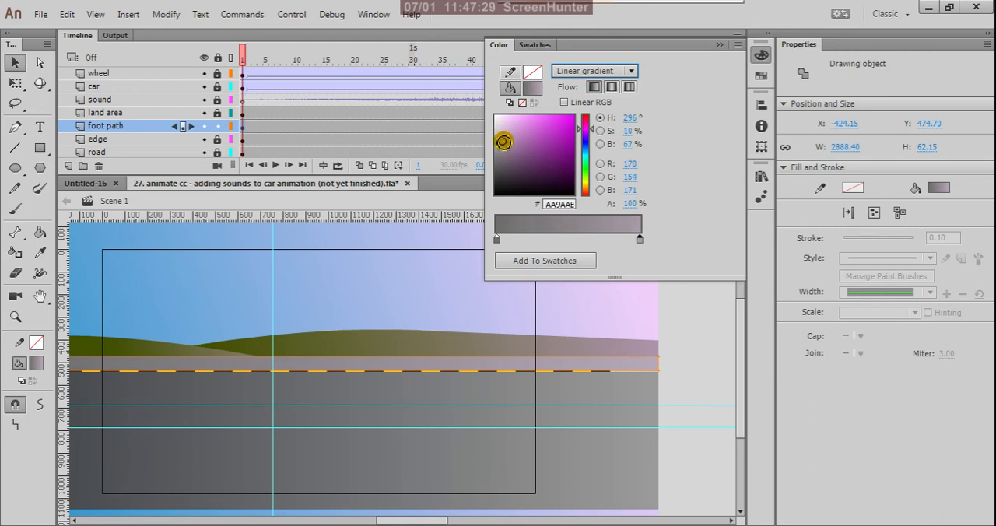
- Set the start colour of the foot path's gradient to the grey #666565 and deselect the artwork
{"action": "left_click", "coordinate": [498, 239]}
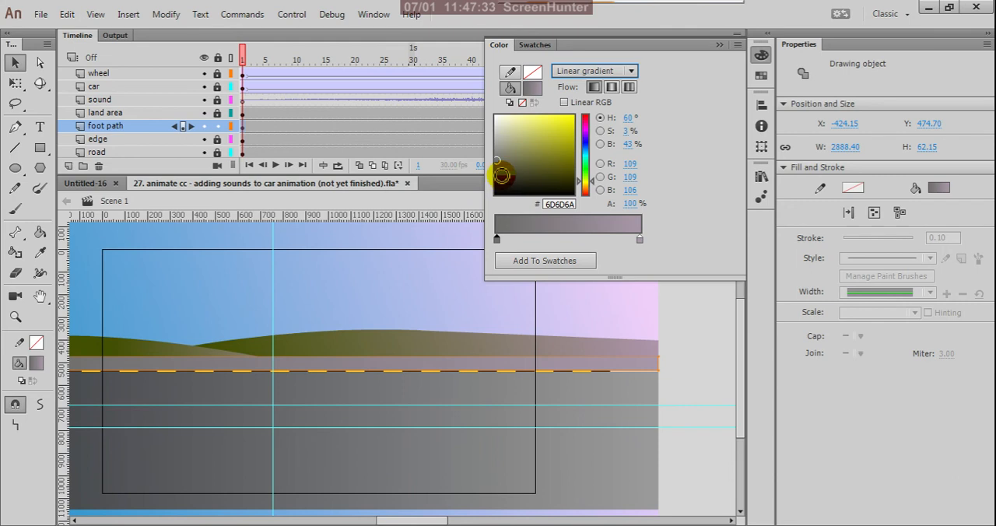
{"action": "left_click", "coordinate": [500, 175]}
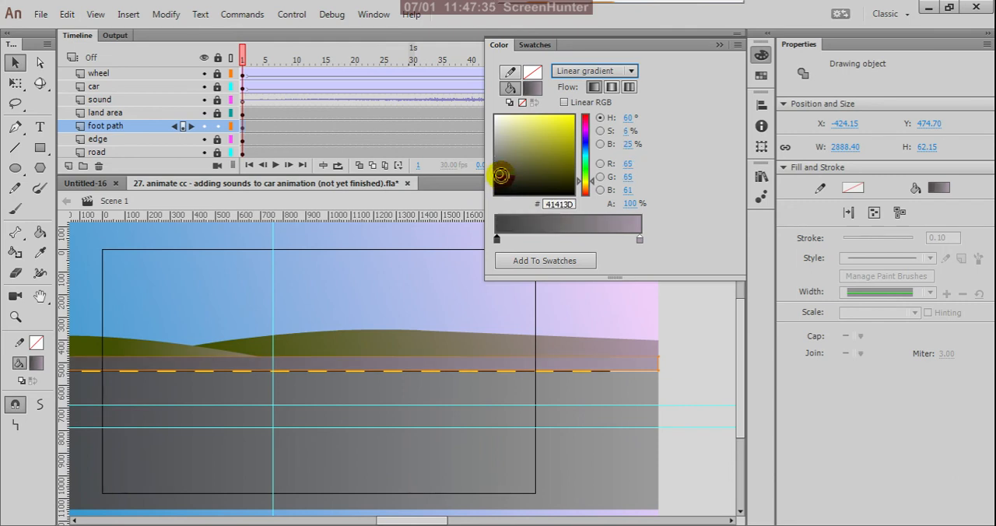
{"action": "left_click", "coordinate": [496, 167]}
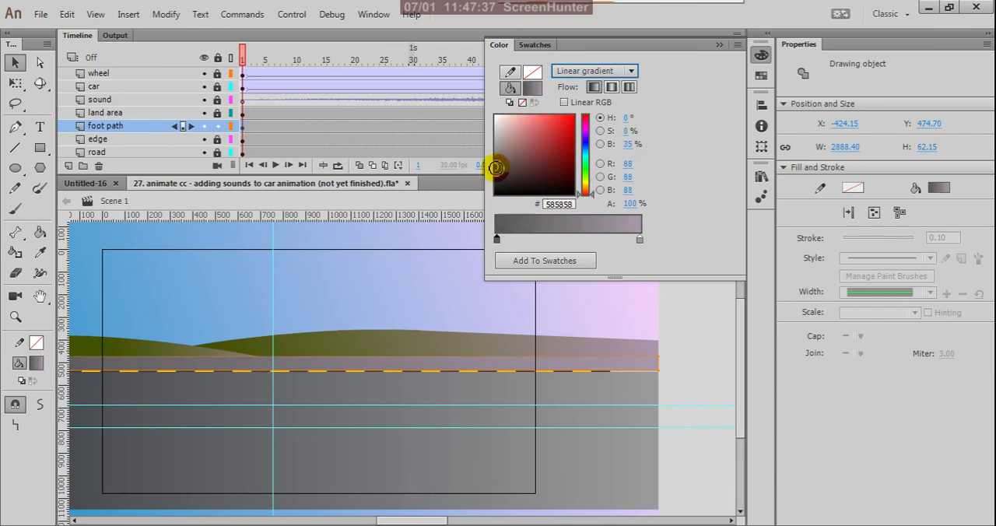
{"action": "left_click", "coordinate": [496, 163]}
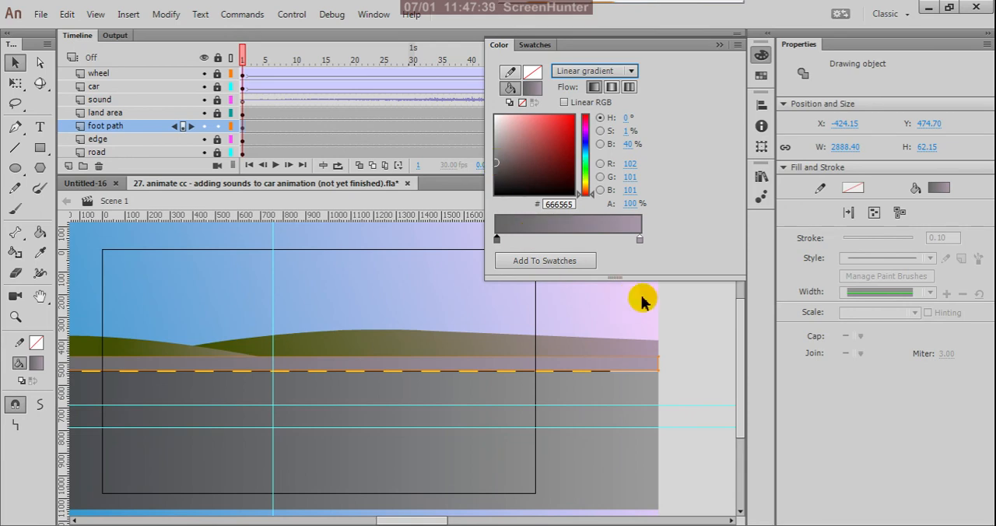
{"action": "left_click", "coordinate": [678, 327]}
- Select the foot path and shift its gradient towards the dark end with the Gradient Transform tool so lilac-grey covers more of it
{"action": "key", "text": "ctrl+minus"}
{"action": "scroll", "coordinate": [451, 340], "scroll_direction": "up", "scroll_amount": 3}
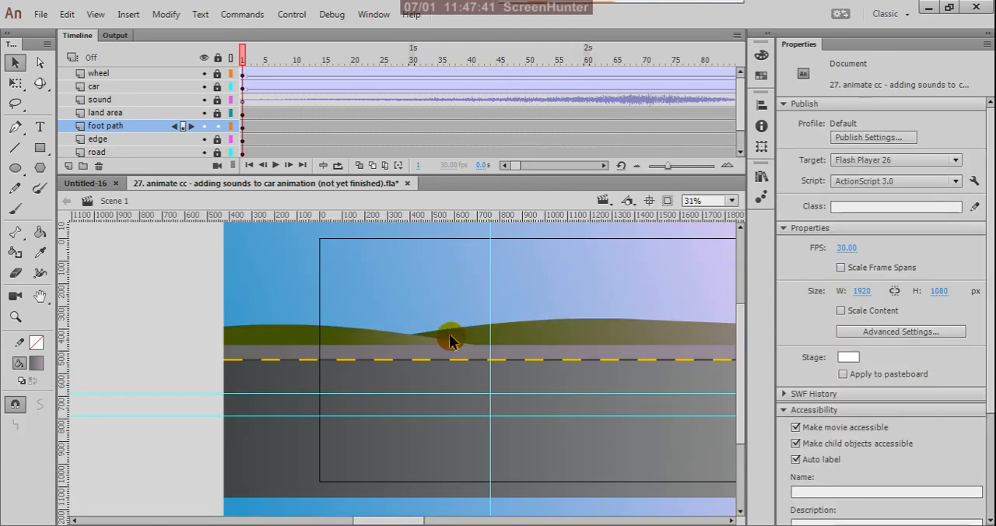
{"action": "scroll", "coordinate": [403, 360], "scroll_direction": "down", "scroll_amount": 4}
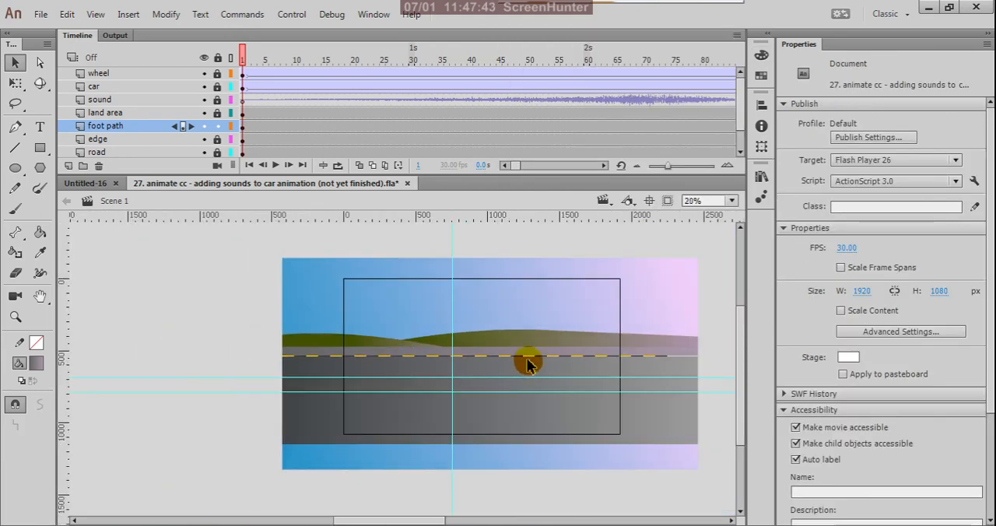
{"action": "scroll", "coordinate": [527, 355], "scroll_direction": "up", "scroll_amount": 2}
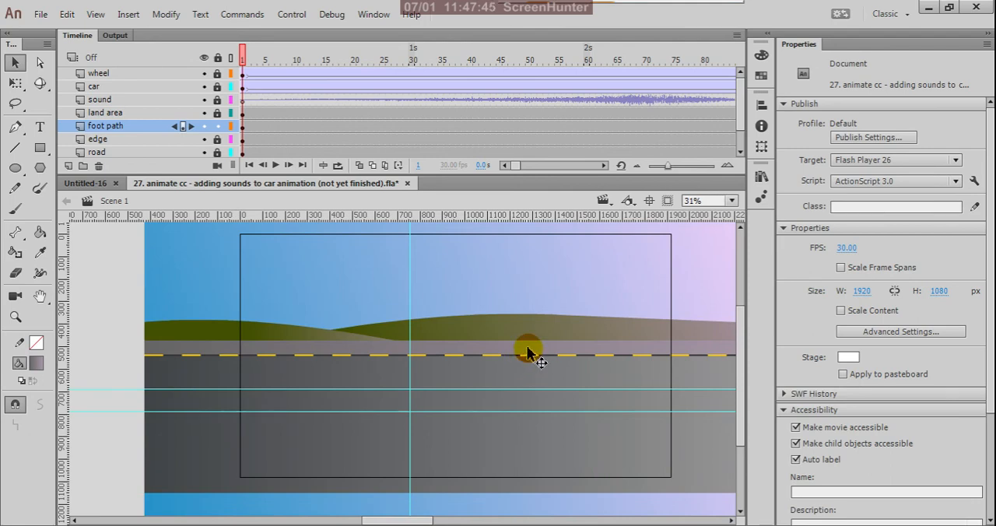
{"action": "left_click", "coordinate": [527, 355]}
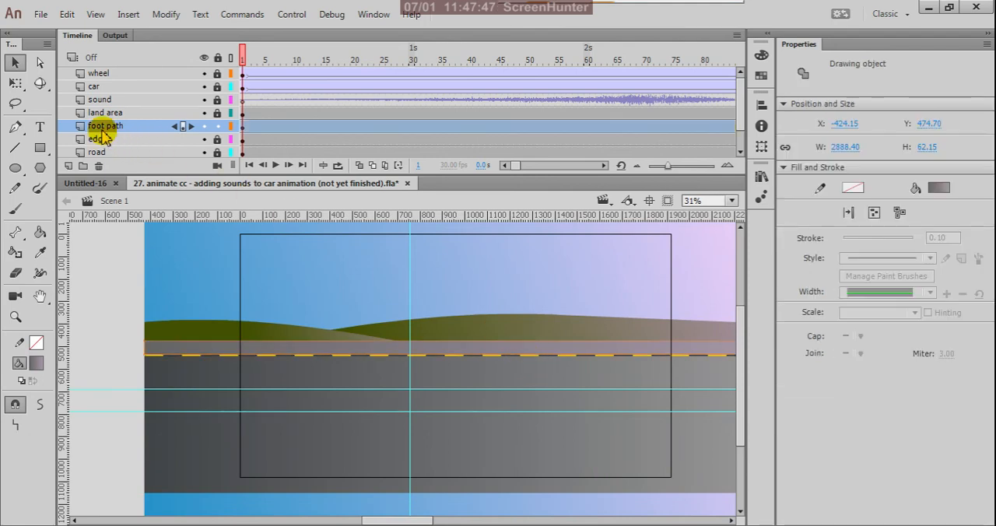
{"action": "left_click_drag", "start_coordinate": [16, 84], "coordinate": [17, 98]}
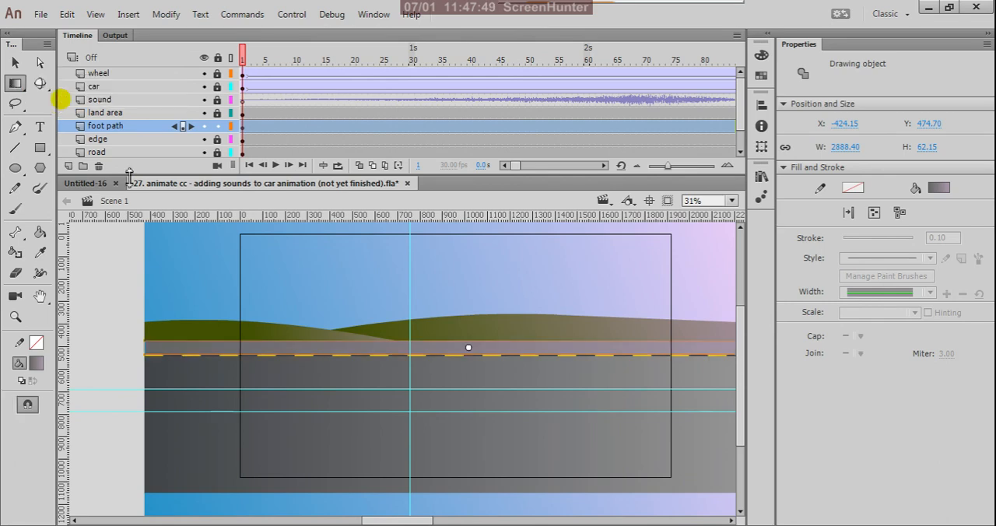
{"action": "scroll", "coordinate": [362, 341], "scroll_direction": "down", "scroll_amount": 1}
{"action": "scroll", "coordinate": [362, 341], "scroll_direction": "down", "scroll_amount": 1}
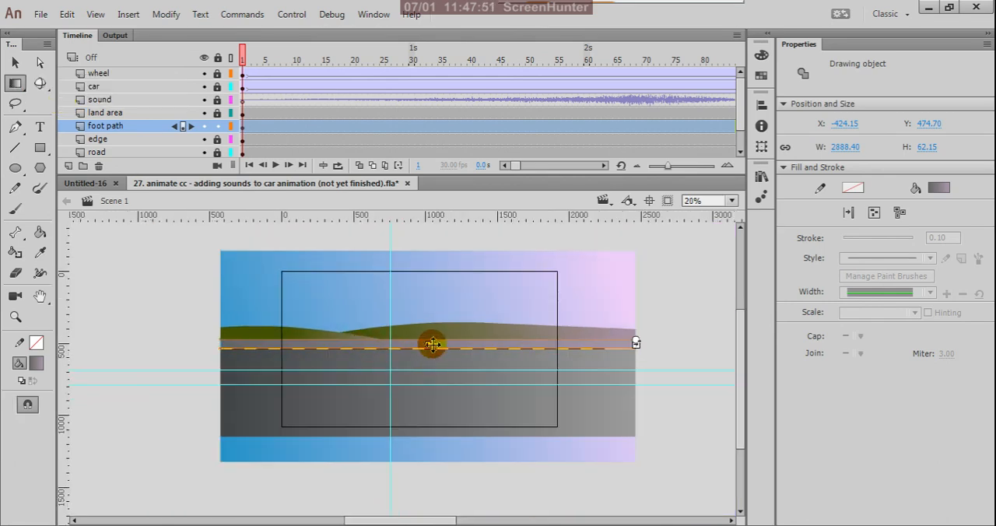
{"action": "left_click_drag", "start_coordinate": [471, 345], "coordinate": [391, 343]}
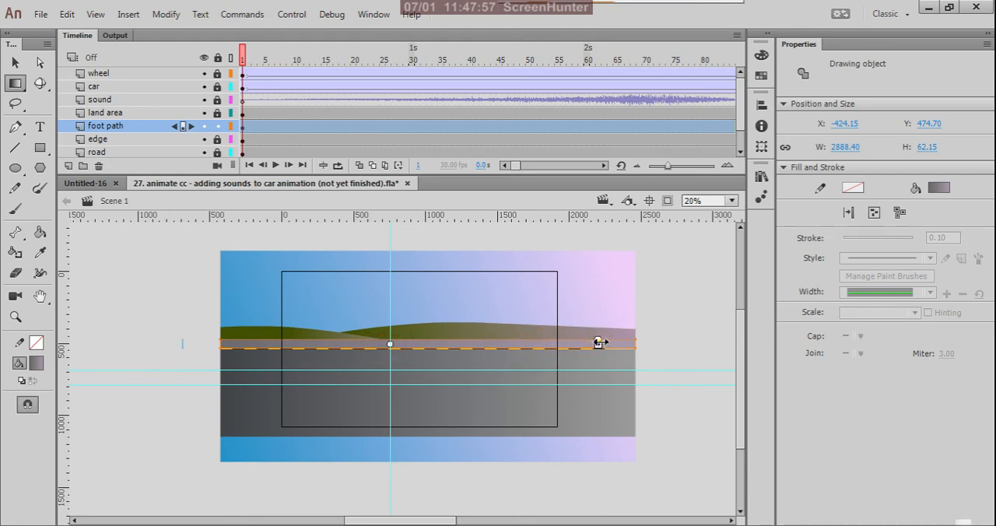
{"action": "left_click", "coordinate": [600, 343]}
{"action": "left_click", "coordinate": [526, 342]}
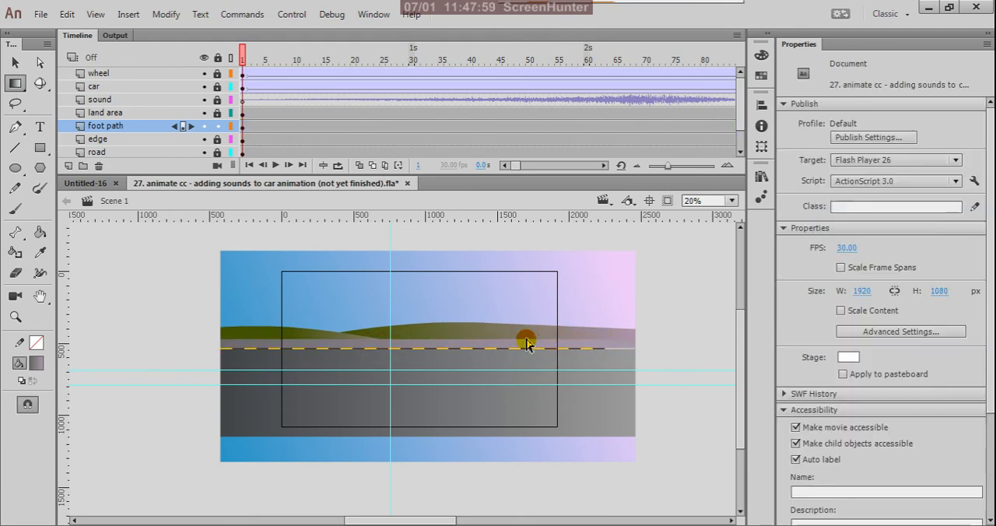
{"action": "mouse_move", "coordinate": [522, 341]}
{"action": "left_mouse_down"}
{"action": "mouse_move", "coordinate": [600, 343]}
{"action": "mouse_move", "coordinate": [534, 265]}
{"action": "mouse_move", "coordinate": [422, 261]}
{"action": "mouse_move", "coordinate": [368, 280]}
{"action": "mouse_move", "coordinate": [560, 349]}
{"action": "mouse_move", "coordinate": [573, 367]}
{"action": "mouse_move", "coordinate": [587, 358]}
{"action": "mouse_move", "coordinate": [595, 374]}
{"action": "mouse_move", "coordinate": [349, 325]}
{"action": "mouse_move", "coordinate": [199, 274]}
{"action": "left_mouse_up"}
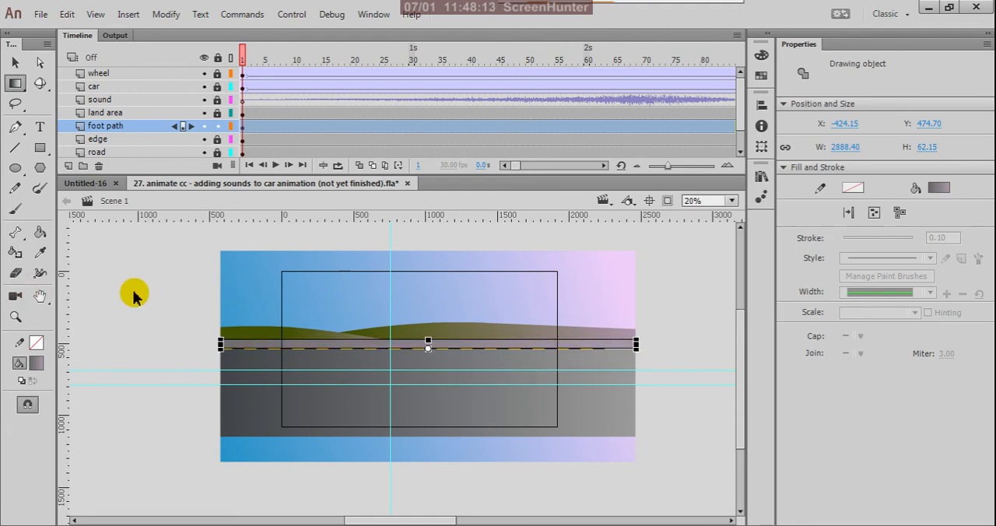
{"action": "key", "text": "f"}
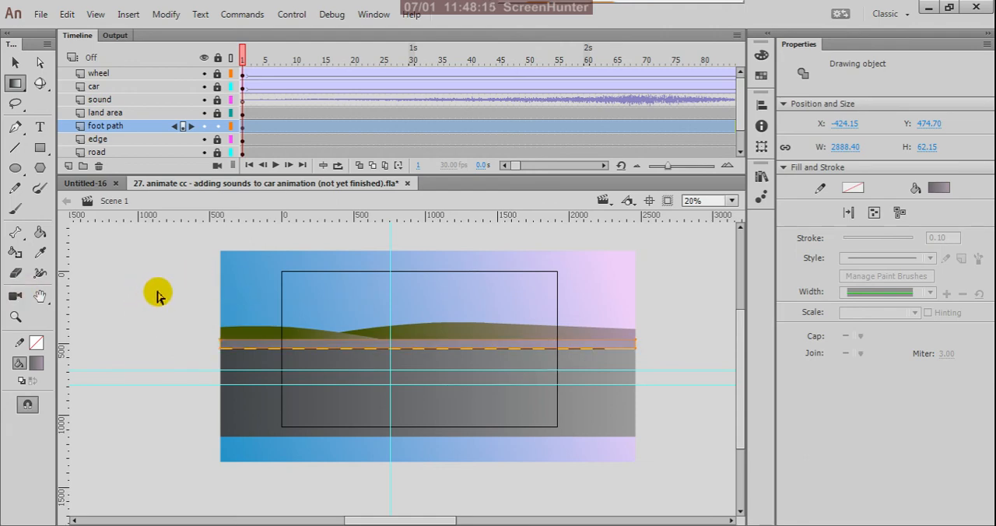
{"action": "left_click", "coordinate": [365, 344]}
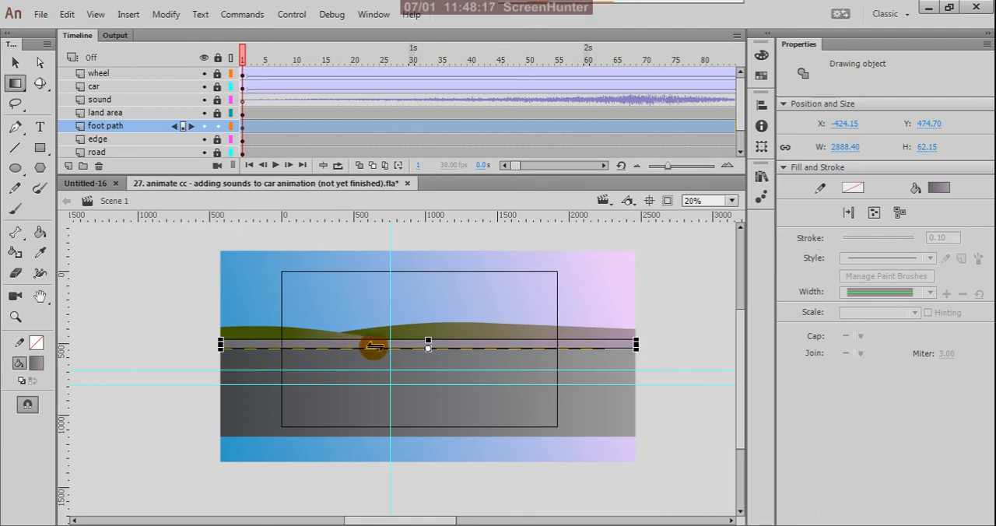
{"action": "scroll", "coordinate": [358, 346], "scroll_direction": "up", "scroll_amount": 3}
{"action": "scroll", "coordinate": [326, 331], "scroll_direction": "down", "scroll_amount": 2}
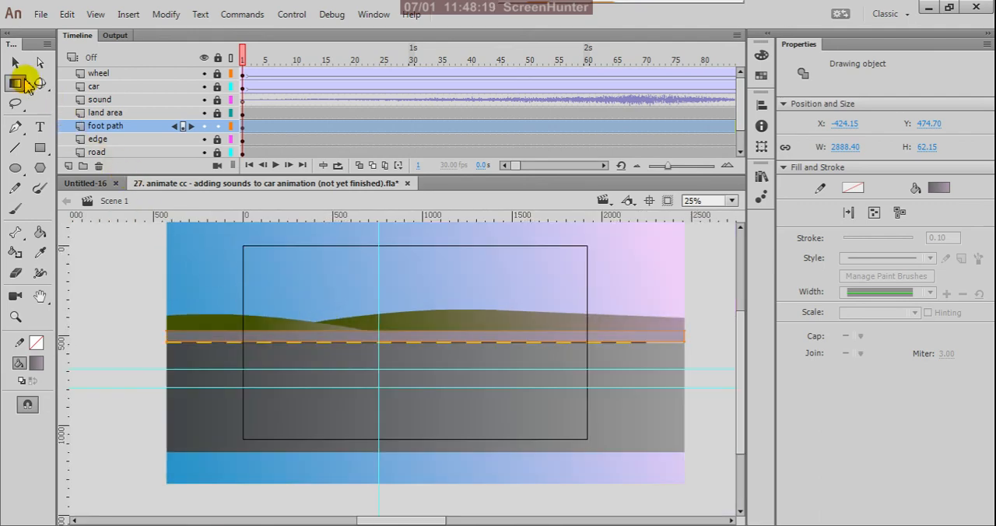
{"action": "left_click", "coordinate": [15, 82]}
{"action": "left_click", "coordinate": [78, 82]}
- Deselect the foot path with the Selection tool, test the movie to check the foot path's gradient, and save the document
{"action": "left_click", "coordinate": [14, 63]}
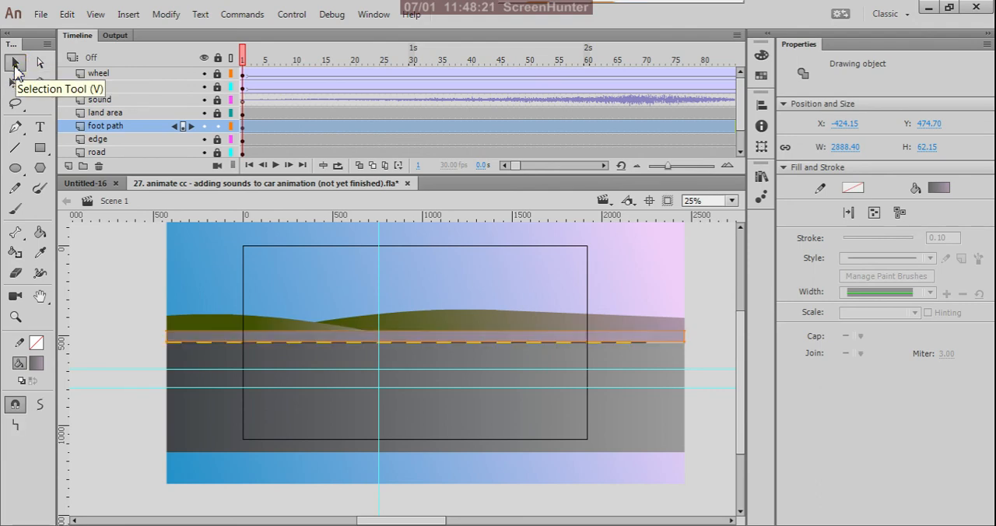
{"action": "left_click", "coordinate": [108, 303]}
{"action": "scroll", "coordinate": [548, 381], "scroll_direction": "down", "scroll_amount": 2}
{"action": "scroll", "coordinate": [549, 367], "scroll_direction": "up", "scroll_amount": 2}
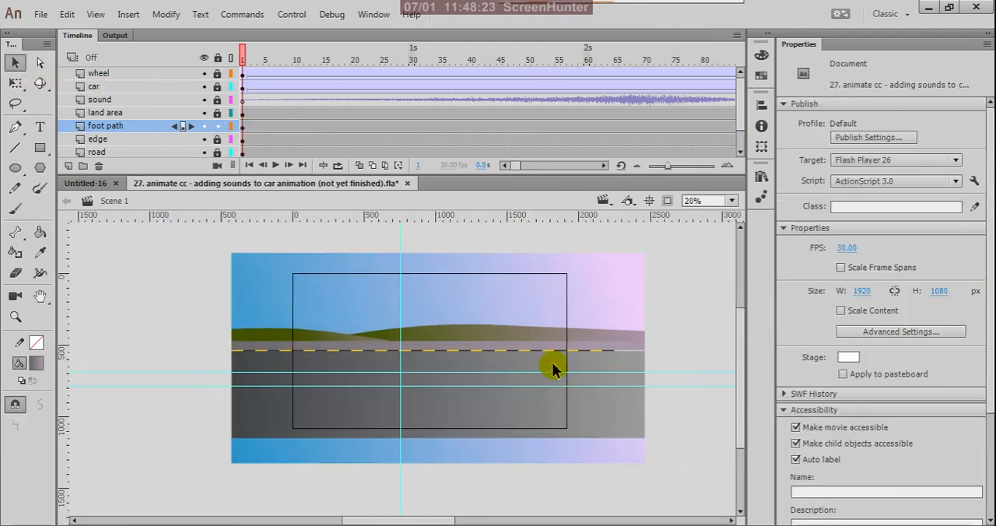
{"action": "key", "text": "ctrl+Return"}
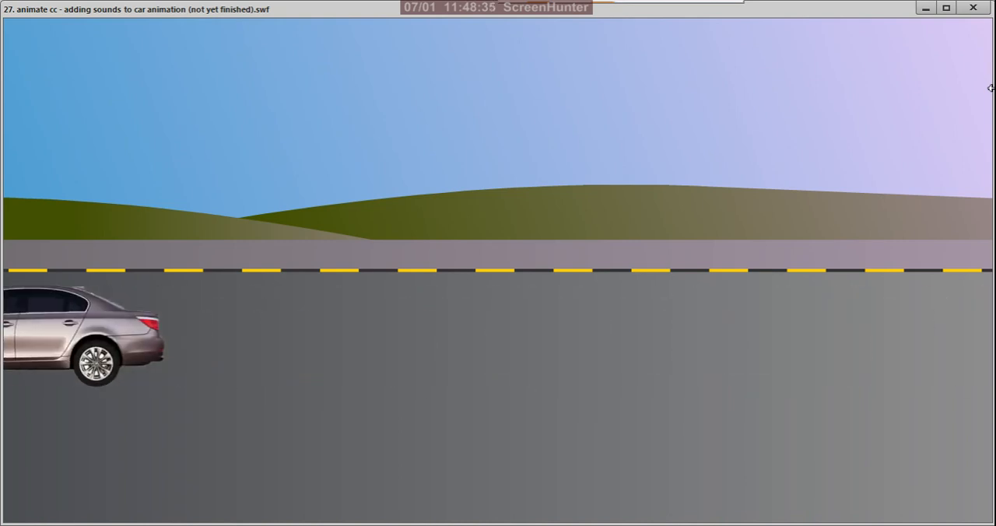
{"action": "left_click", "coordinate": [979, 12]}
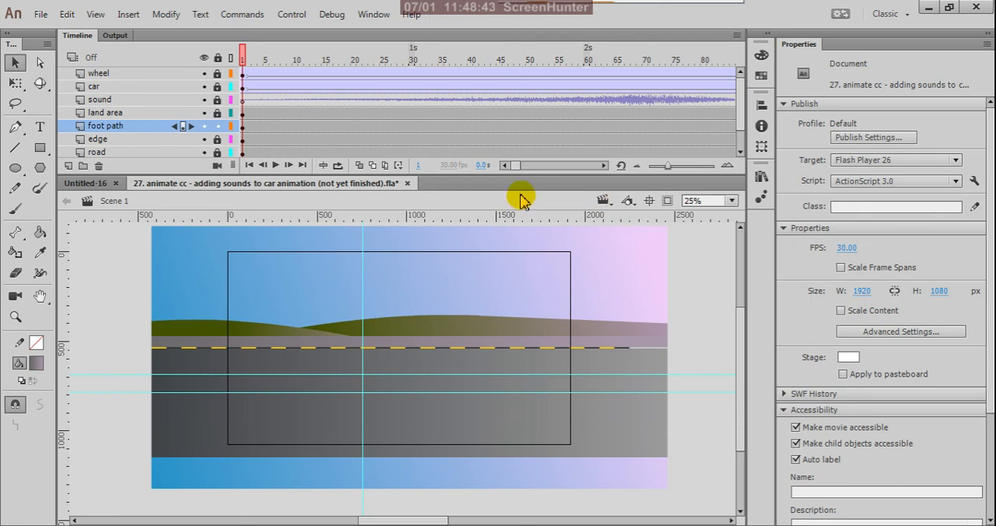
{"action": "key", "text": "ctrl+s"}
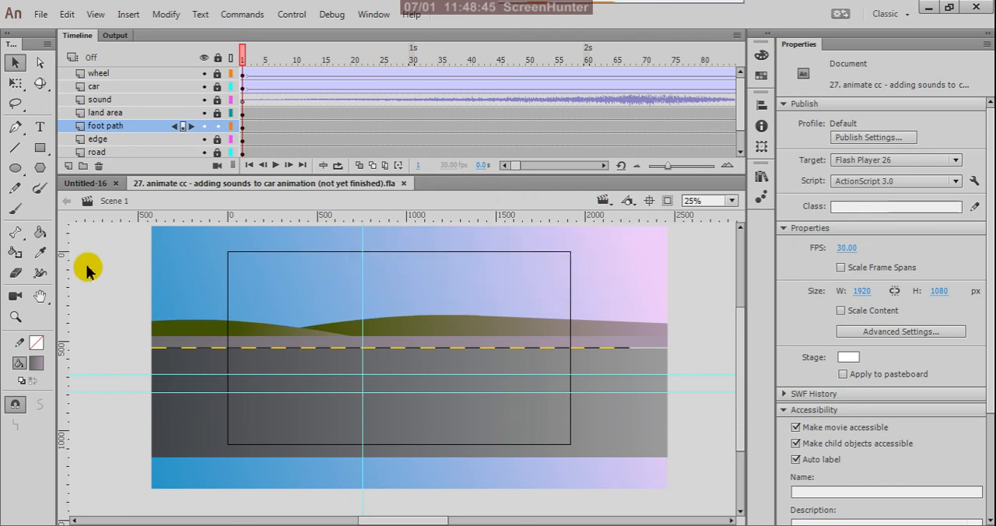
{"action": "left_click", "coordinate": [195, 265]}
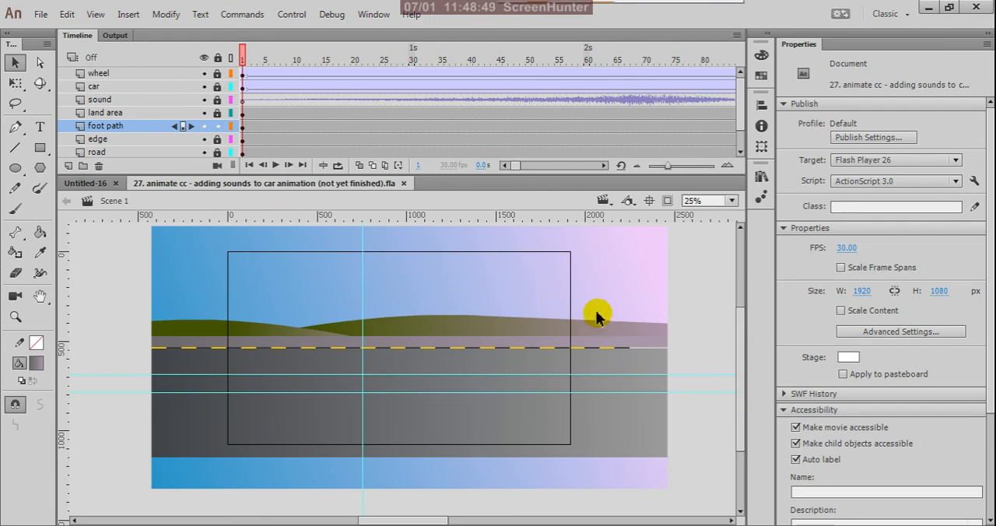
{"action": "scroll", "coordinate": [554, 371], "scroll_direction": "up", "scroll_amount": 1}
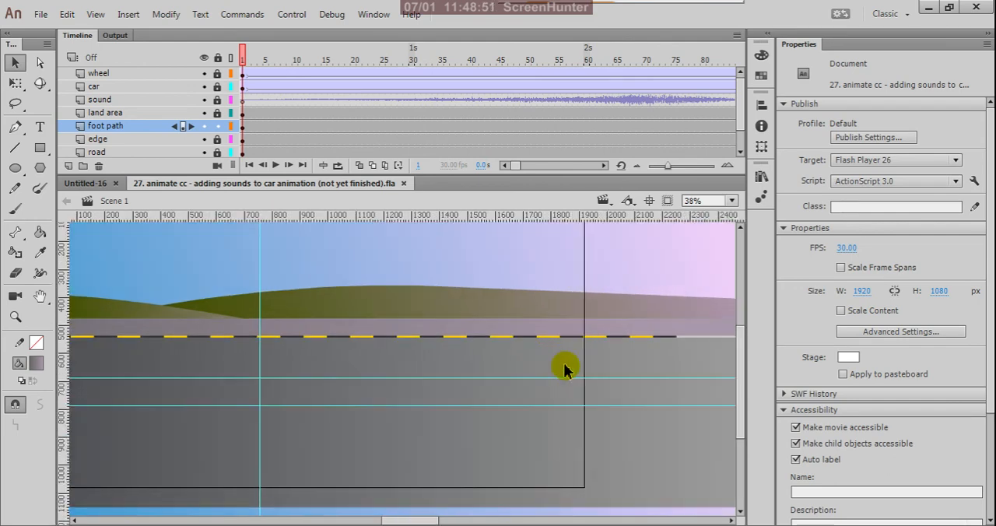
- Scrub the timeline to frame 56 and examine the car against the hills, foot path, edge line and road
{"action": "scroll", "coordinate": [591, 378], "scroll_direction": "down", "scroll_amount": 2}
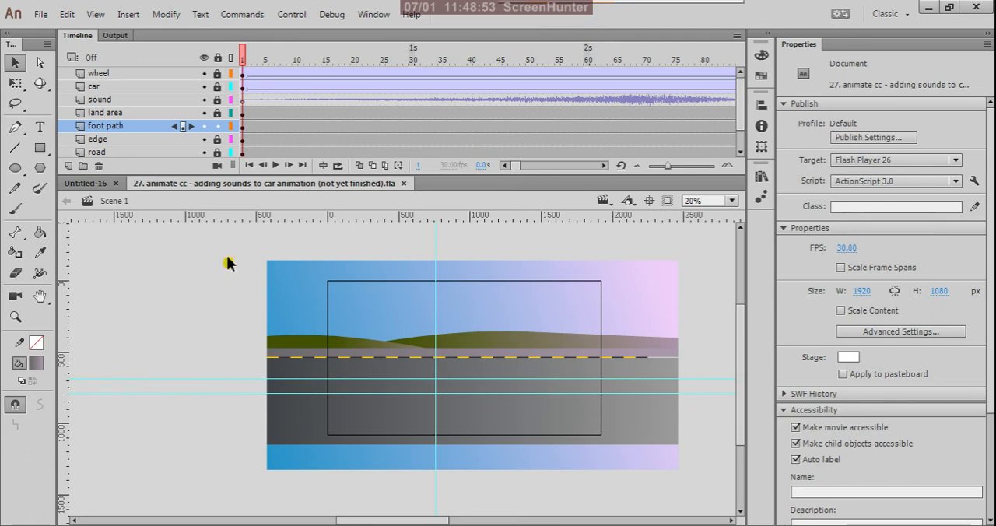
{"action": "left_click_drag", "start_coordinate": [247, 60], "coordinate": [564, 161]}
{"action": "scroll", "coordinate": [456, 358], "scroll_direction": "up", "scroll_amount": 5}
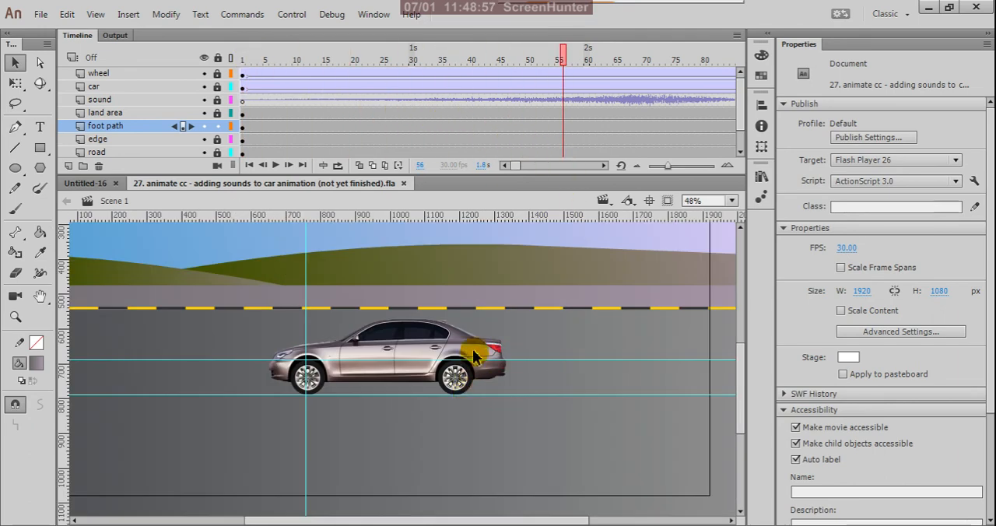
{"action": "scroll", "coordinate": [498, 370], "scroll_direction": "down", "scroll_amount": 3}
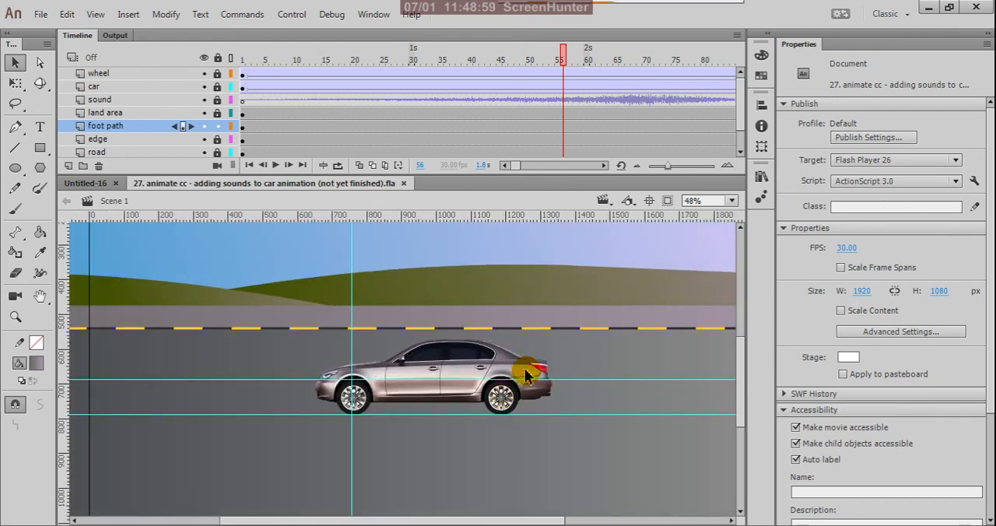
{"action": "scroll", "coordinate": [511, 366], "scroll_direction": "up", "scroll_amount": 3}
{"action": "scroll", "coordinate": [484, 356], "scroll_direction": "down", "scroll_amount": 4}
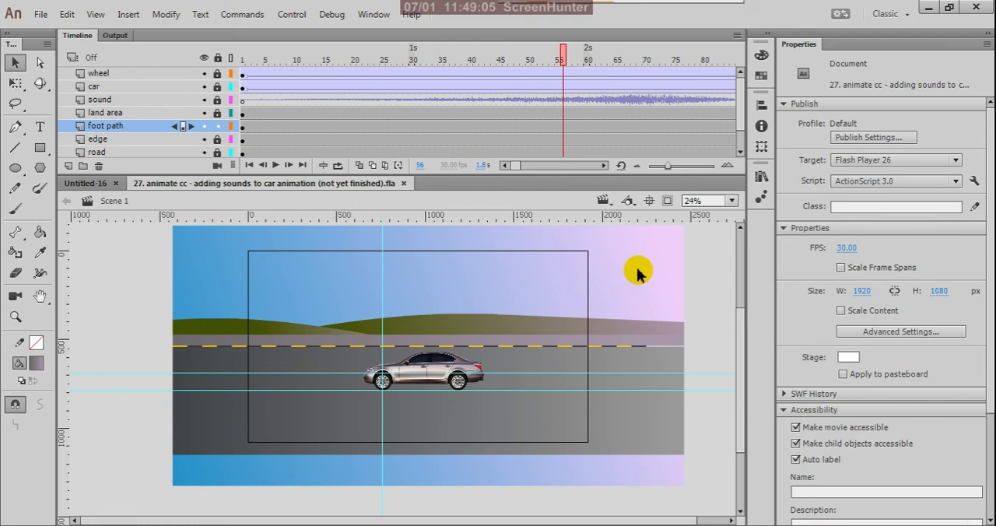
{"action": "scroll", "coordinate": [560, 327], "scroll_direction": "up", "scroll_amount": 4}
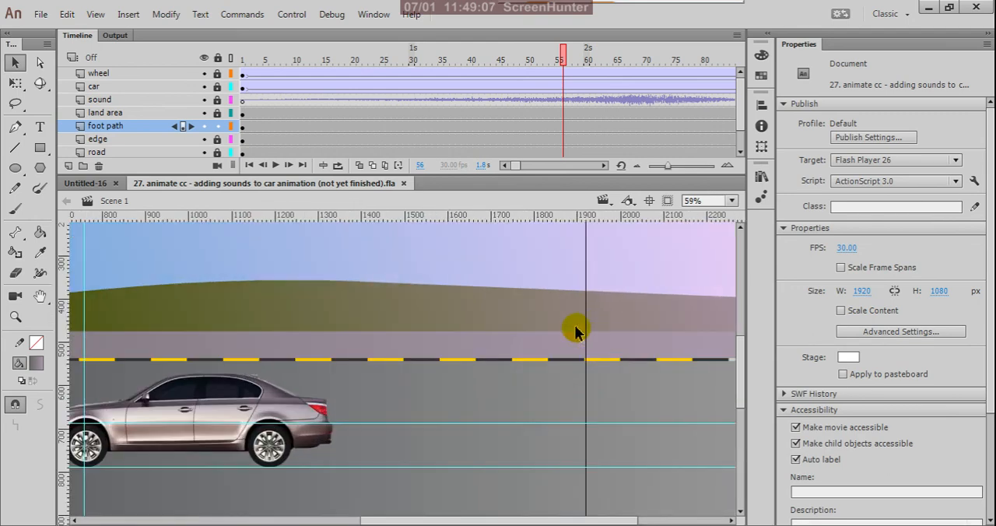
{"action": "scroll", "coordinate": [669, 373], "scroll_direction": "down", "scroll_amount": 3}
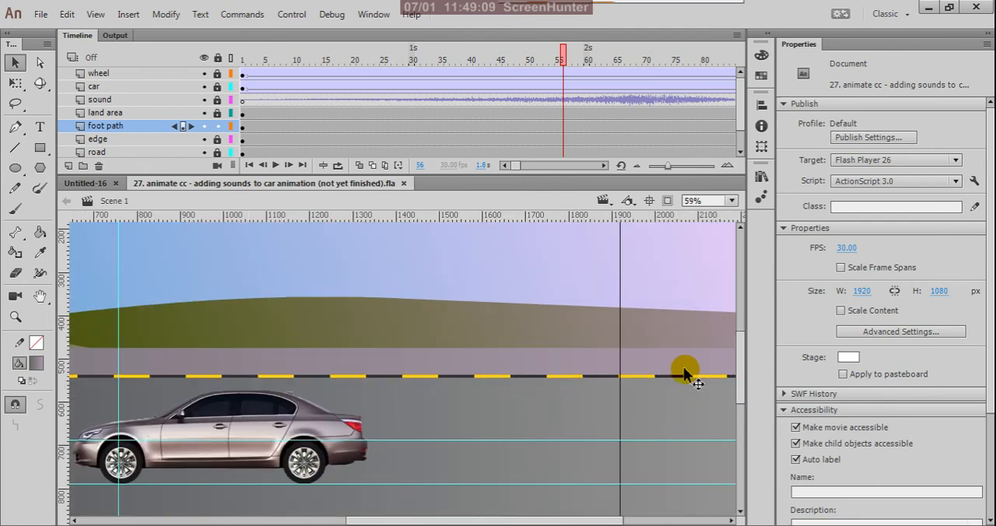
{"action": "scroll", "coordinate": [637, 394], "scroll_direction": "up", "scroll_amount": 1}
{"action": "scroll", "coordinate": [653, 378], "scroll_direction": "down", "scroll_amount": 1}
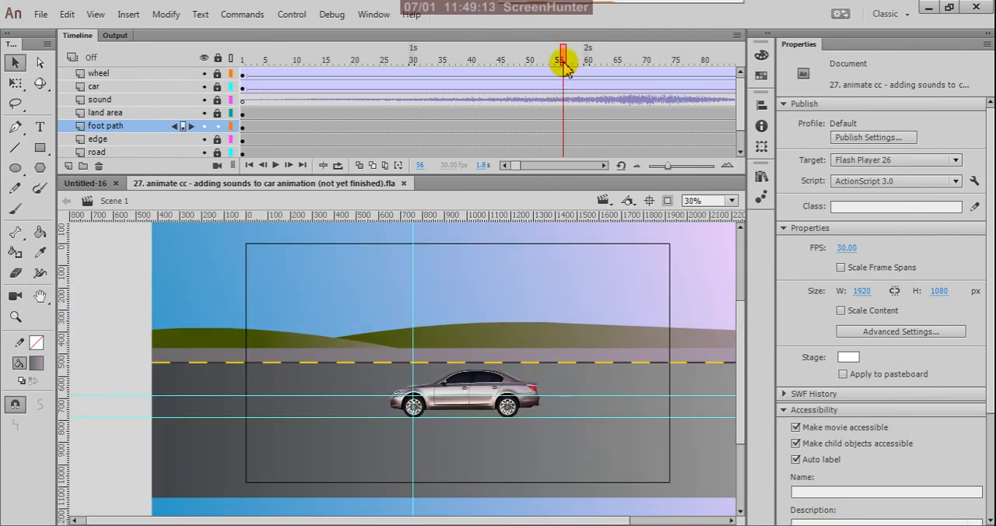
- Scrub the timeline to frame 53 and examine the car's roof and rear edges up close against the background
{"action": "left_click", "coordinate": [600, 78]}
{"action": "left_click_drag", "start_coordinate": [599, 78], "coordinate": [546, 78]}
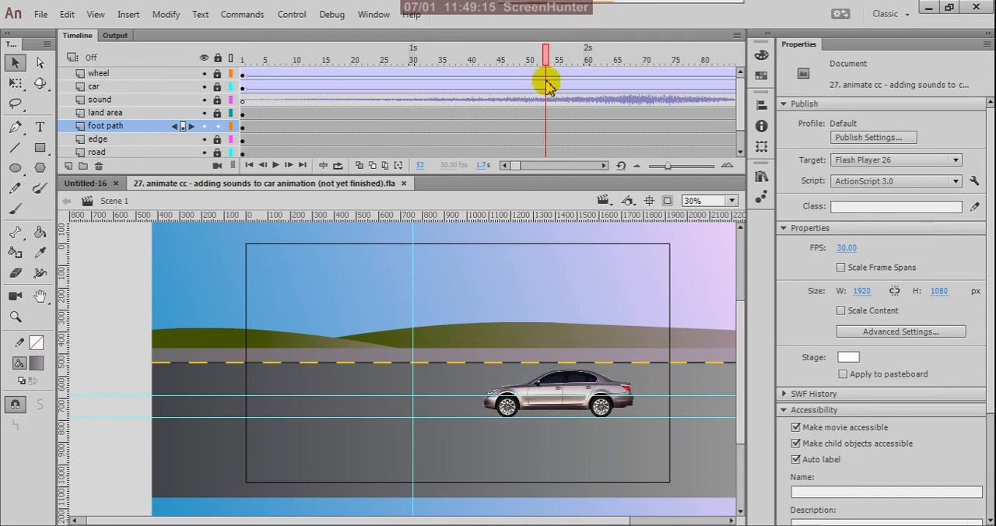
{"action": "scroll", "coordinate": [626, 361], "scroll_direction": "up", "scroll_amount": 4}
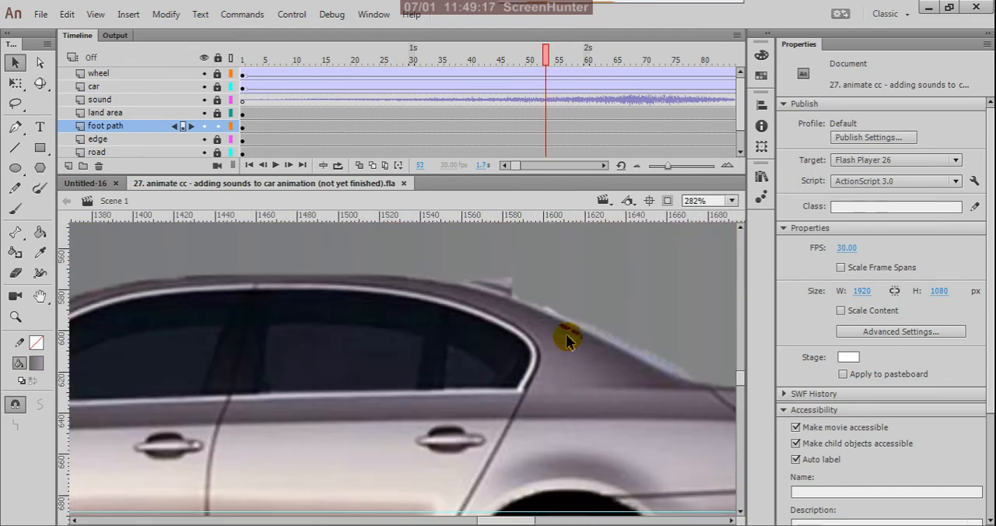
{"action": "scroll", "coordinate": [586, 356], "scroll_direction": "down", "scroll_amount": 2}
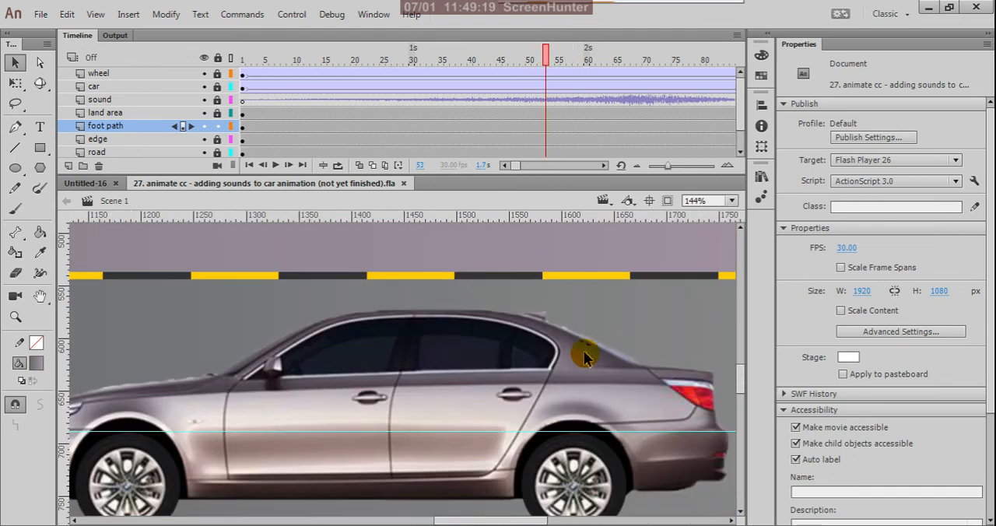
{"action": "scroll", "coordinate": [585, 357], "scroll_direction": "down", "scroll_amount": 3}
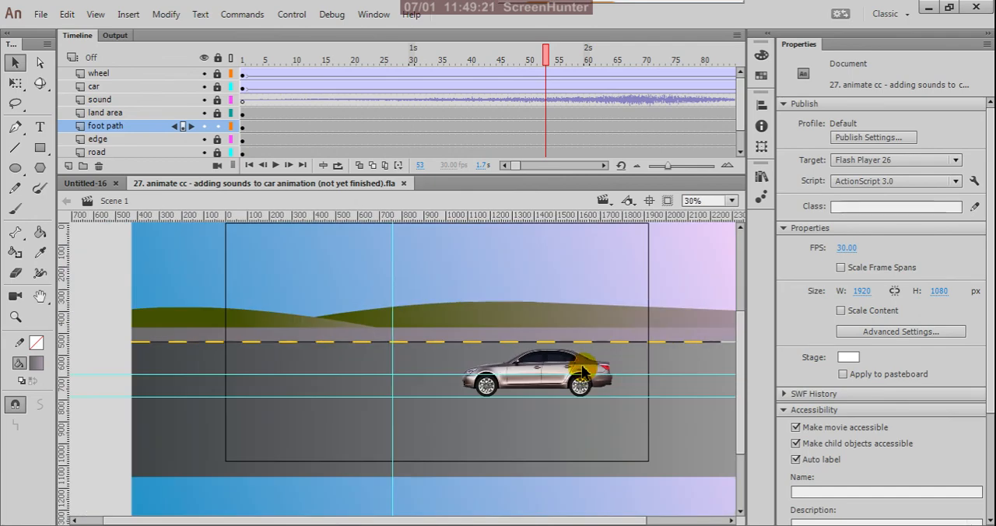
{"action": "scroll", "coordinate": [603, 336], "scroll_direction": "up", "scroll_amount": 4}
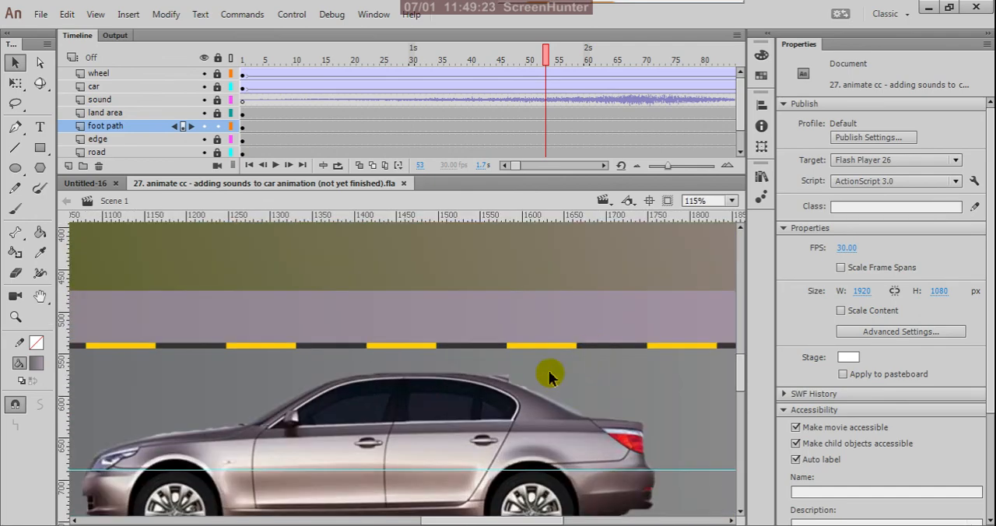
{"action": "scroll", "coordinate": [526, 403], "scroll_direction": "down", "scroll_amount": 2}
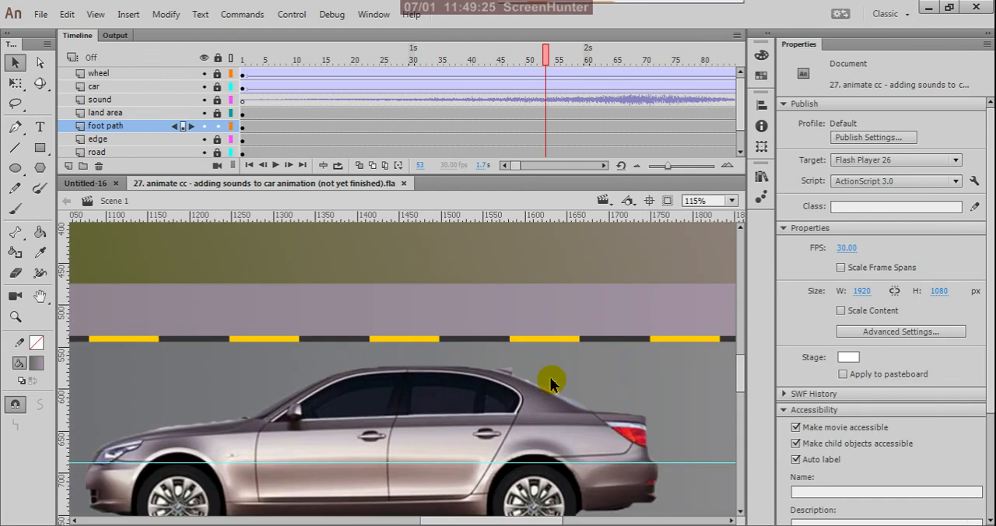
{"action": "scroll", "coordinate": [552, 381], "scroll_direction": "down", "scroll_amount": 3}
{"action": "scroll", "coordinate": [596, 378], "scroll_direction": "down", "scroll_amount": 2}
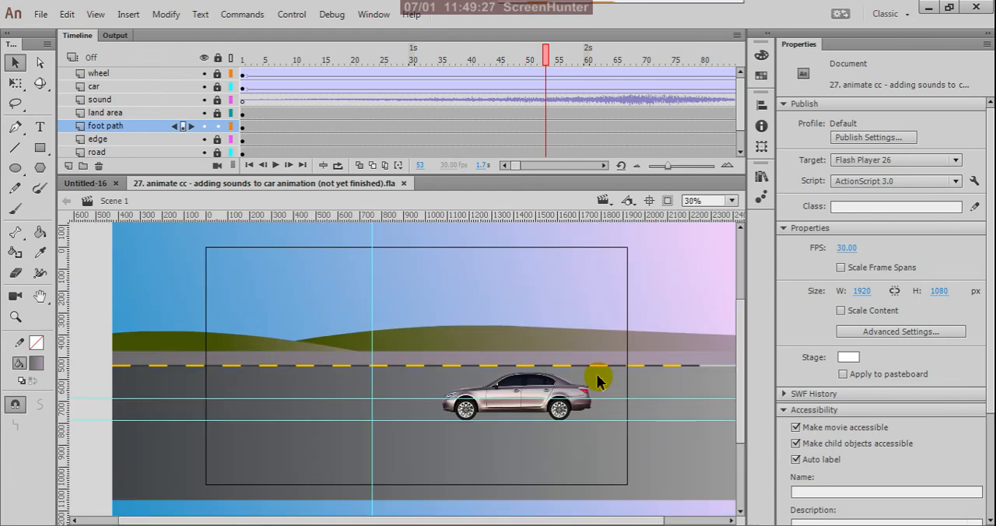
{"action": "scroll", "coordinate": [610, 377], "scroll_direction": "down", "scroll_amount": 1}
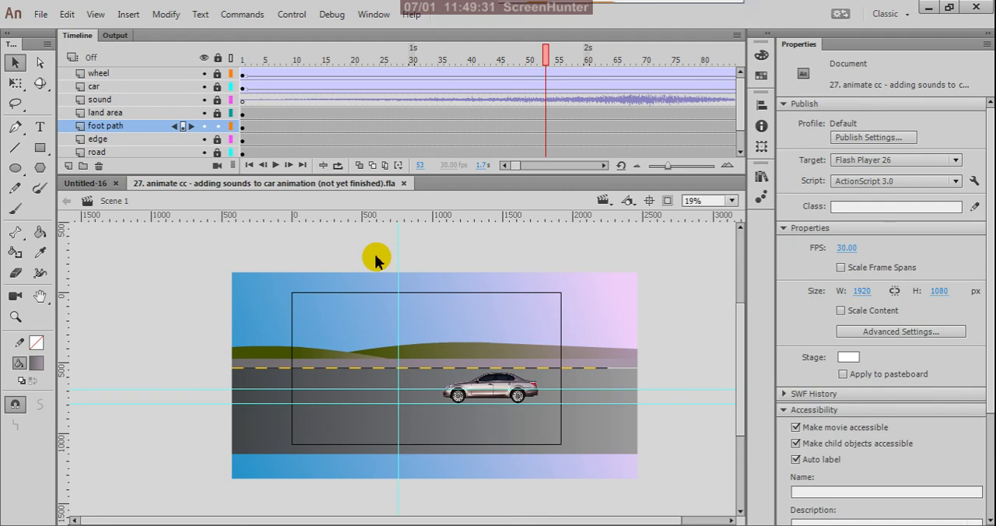
- Test the movie to watch the car drive across the finished background, and close the preview
{"action": "key", "text": "ctrl+Return"}
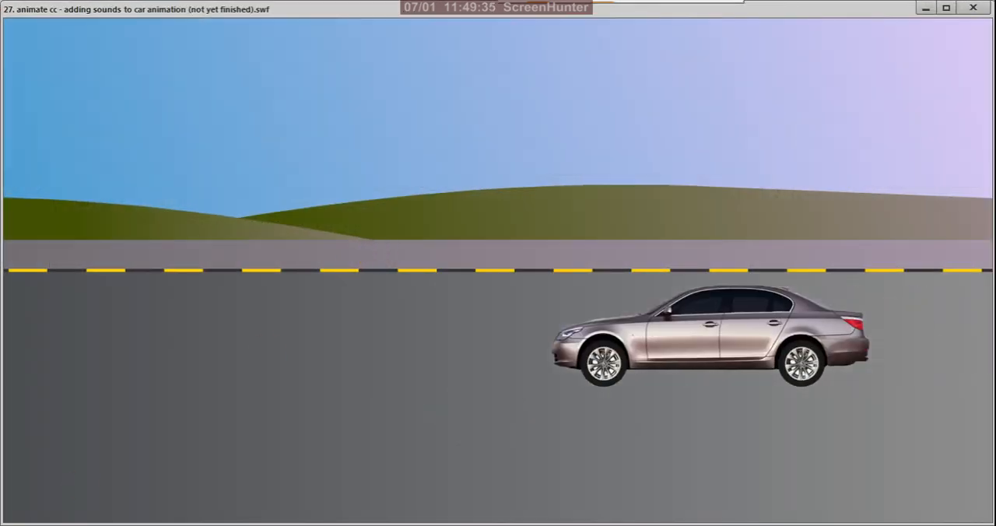
{"action": "mouse_move", "coordinate": [127, 525]}
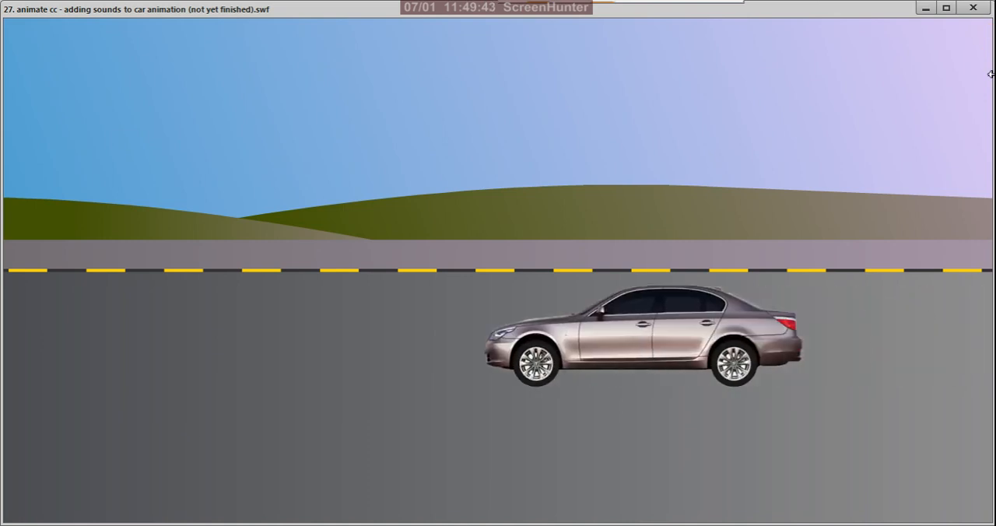
{"action": "left_click", "coordinate": [975, 9]}
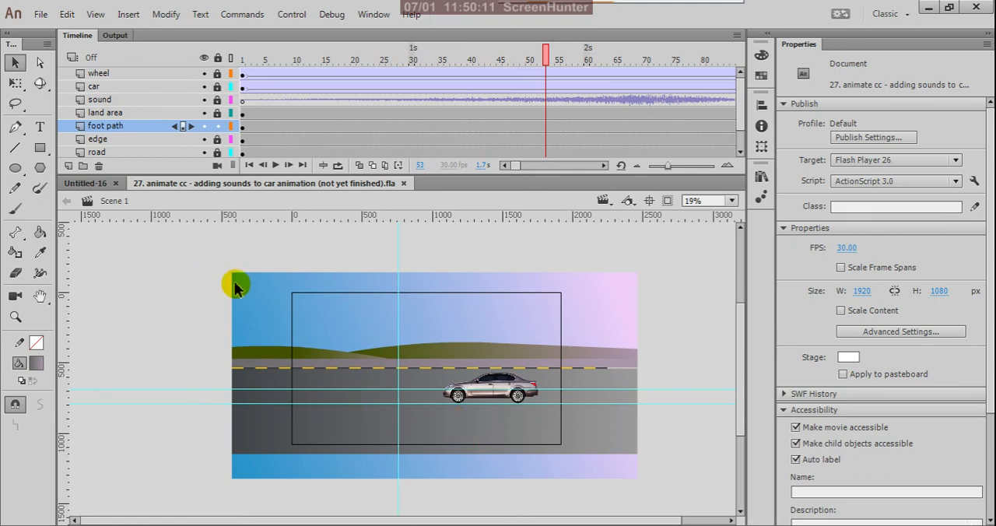
- Save the document as a new Animate file named "27. animate cc - adding sounds to car animation with BG"
{"action": "left_click", "coordinate": [41, 15]}
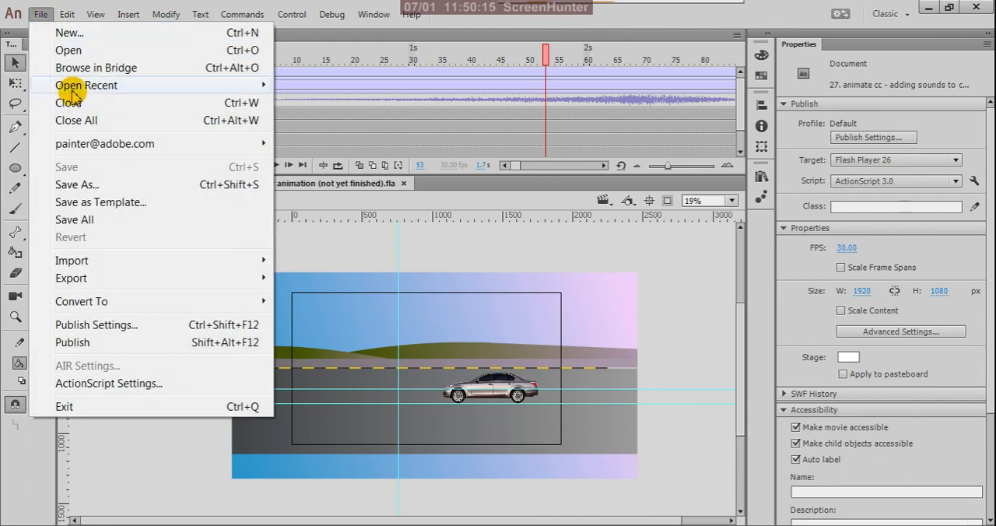
{"action": "left_click", "coordinate": [93, 187]}
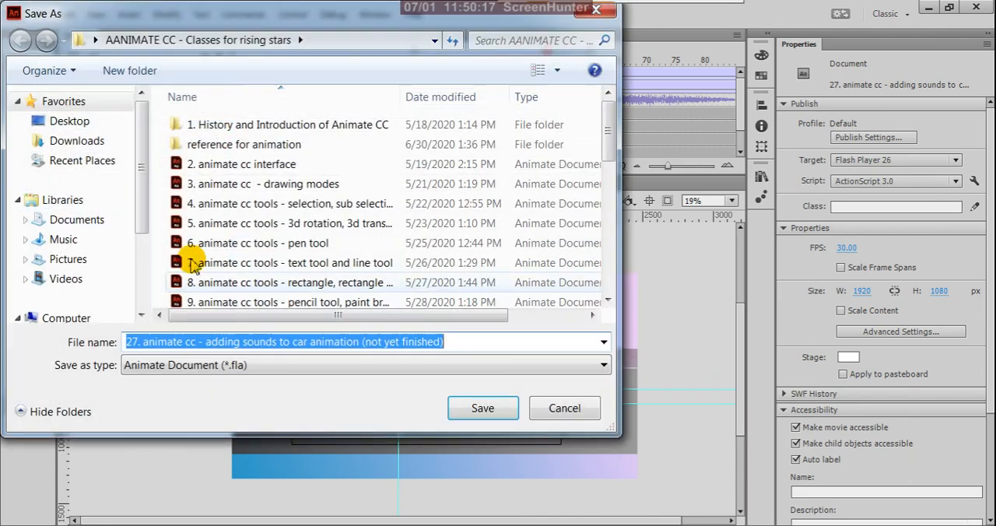
{"action": "left_click", "coordinate": [361, 348]}
{"action": "left_click_drag", "start_coordinate": [361, 348], "coordinate": [470, 354]}
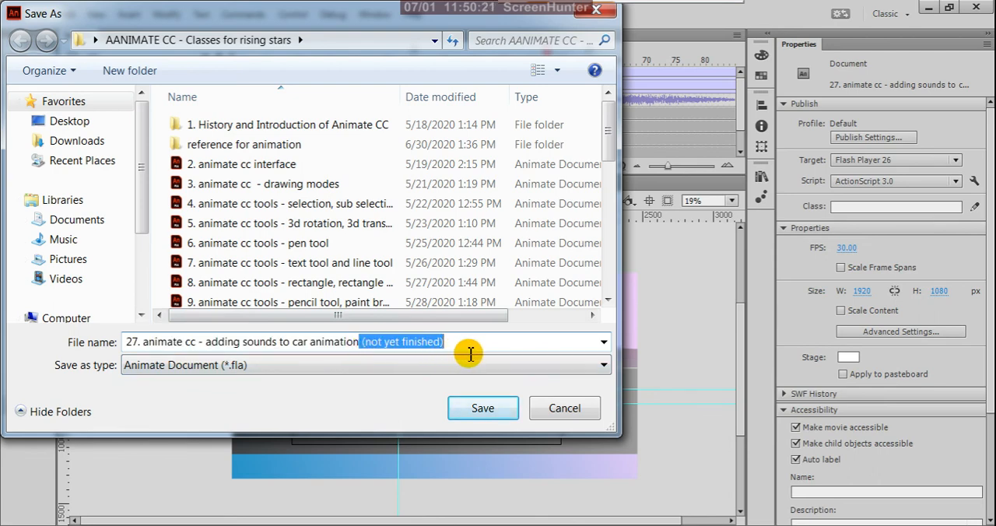
{"action": "key", "text": "BackSpace"}
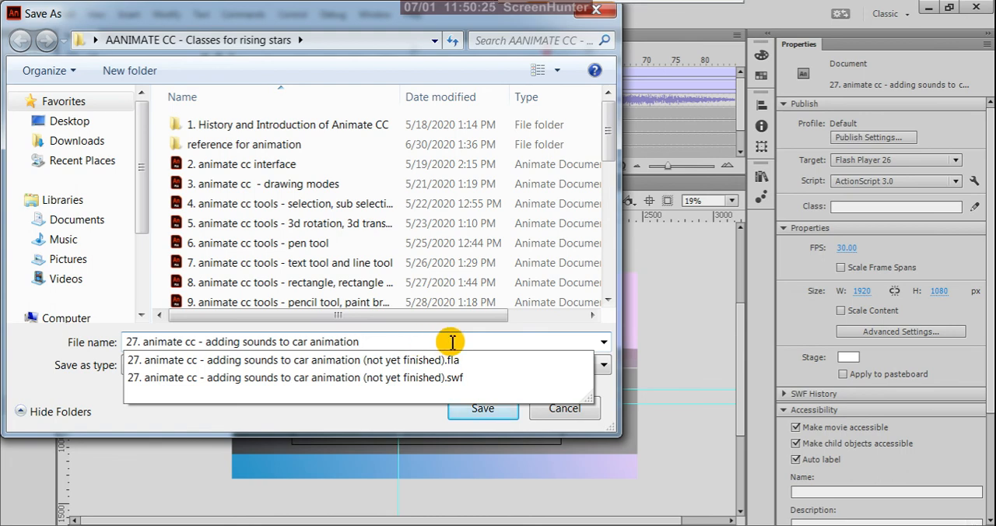
{"action": "type", "text": "with BG"}
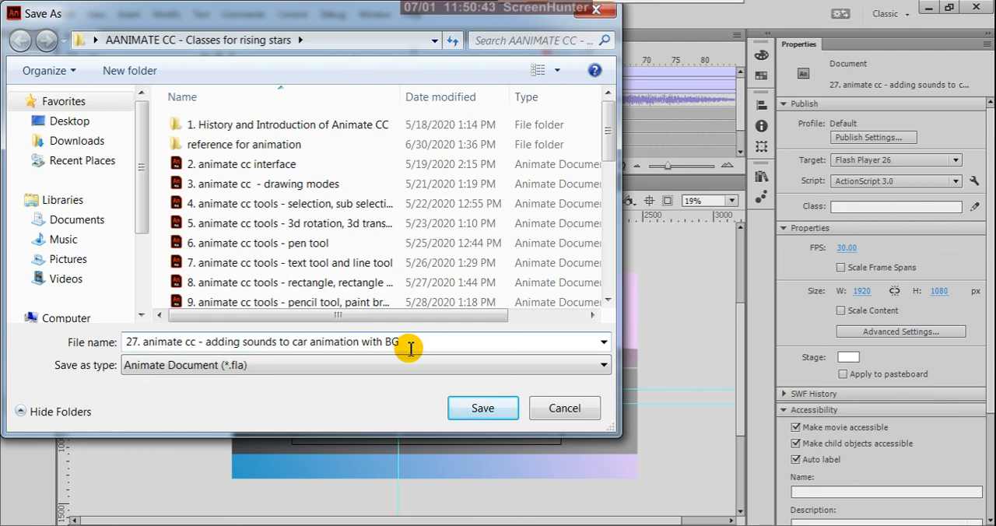
{"action": "left_click", "coordinate": [477, 410]}
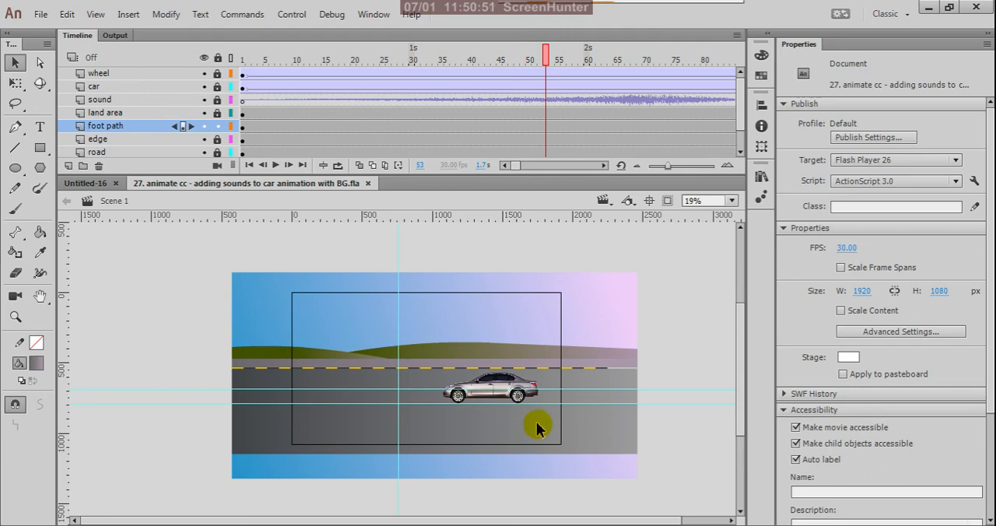
- Examine the car's wheels, body and rear bumper up close against the road at the current frame
{"action": "scroll", "coordinate": [537, 428], "scroll_direction": "up", "scroll_amount": 3}
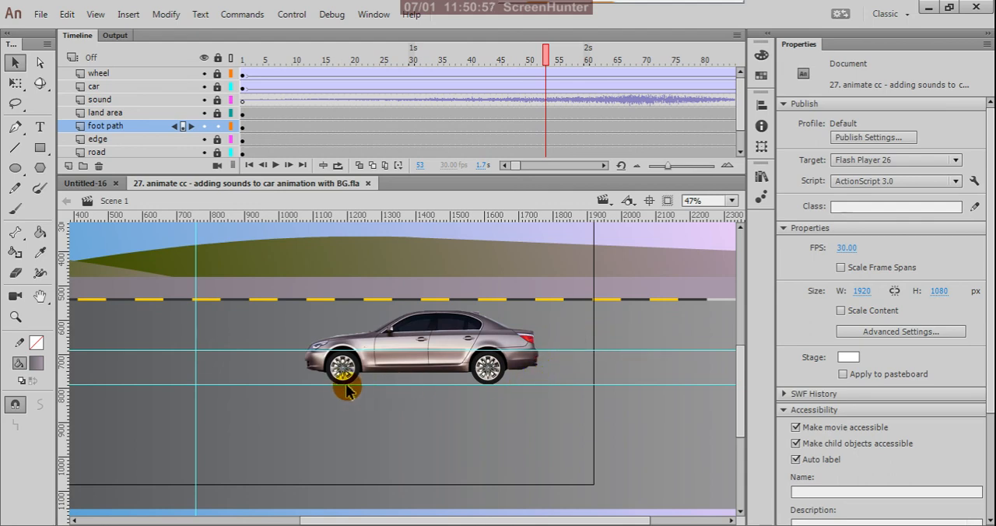
{"action": "scroll", "coordinate": [565, 414], "scroll_direction": "down", "scroll_amount": 2}
{"action": "scroll", "coordinate": [506, 397], "scroll_direction": "up", "scroll_amount": 1}
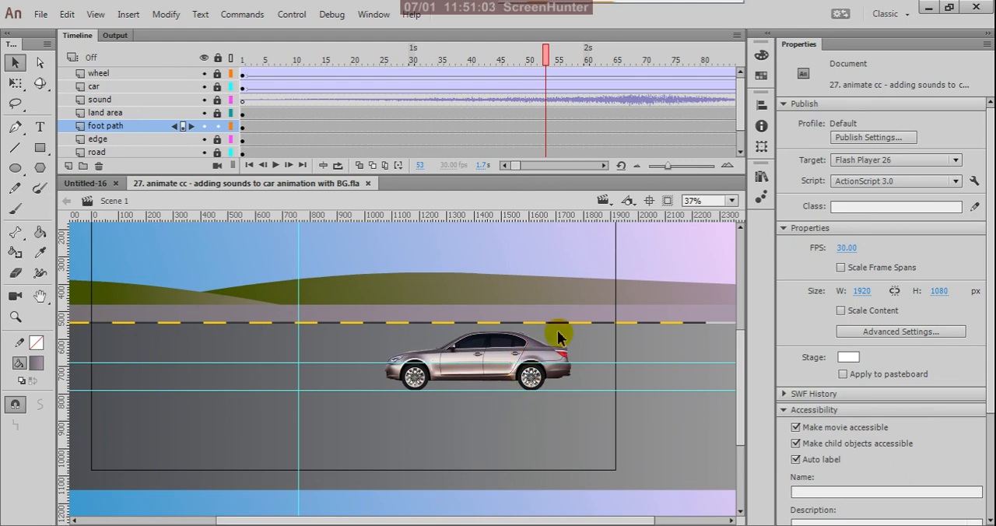
{"action": "scroll", "coordinate": [585, 406], "scroll_direction": "down", "scroll_amount": 1}
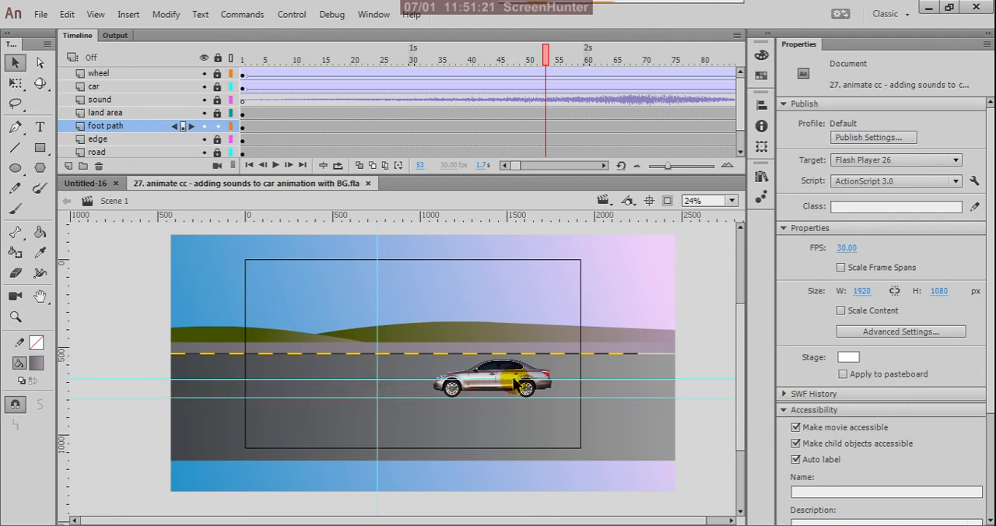
{"action": "scroll", "coordinate": [512, 377], "scroll_direction": "up", "scroll_amount": 3}
{"action": "scroll", "coordinate": [543, 391], "scroll_direction": "up", "scroll_amount": 1}
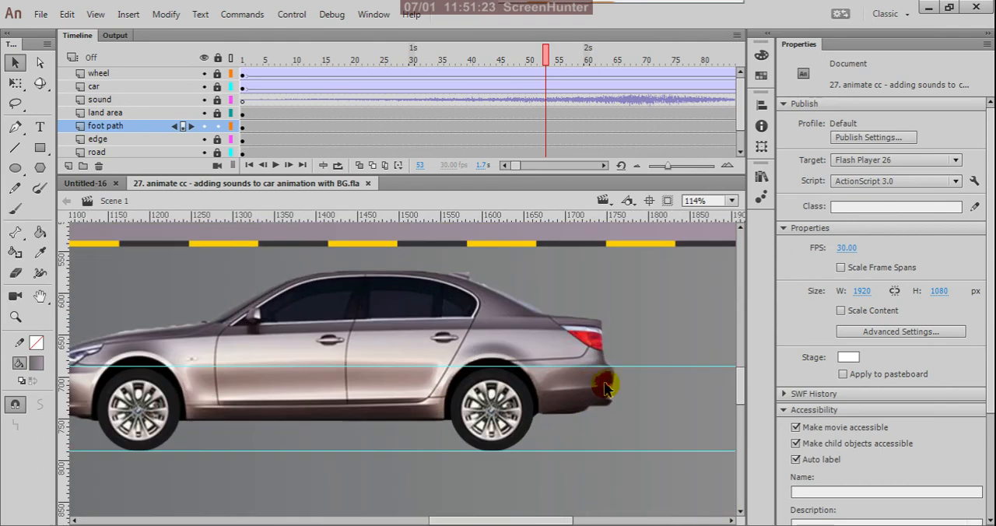
{"action": "scroll", "coordinate": [504, 382], "scroll_direction": "down", "scroll_amount": 1}
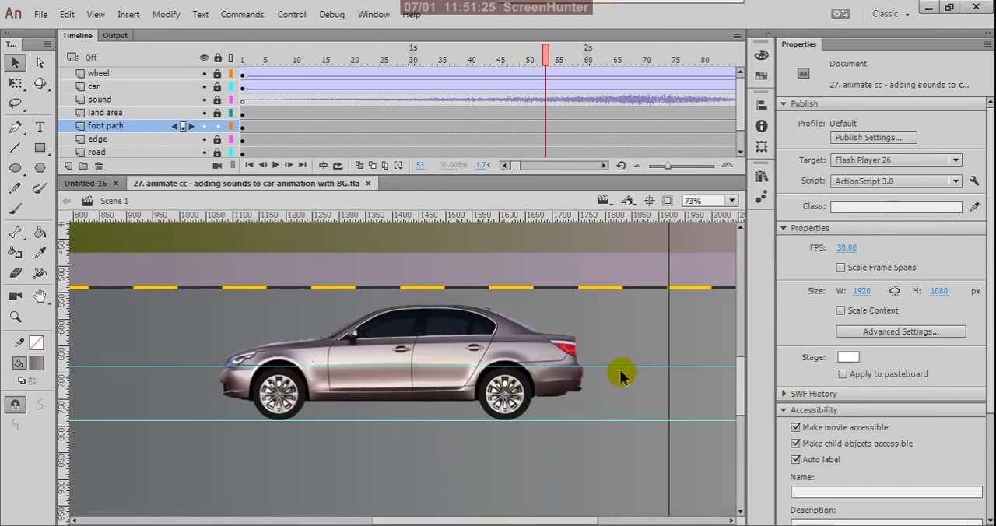
{"action": "scroll", "coordinate": [599, 367], "scroll_direction": "up", "scroll_amount": 1}
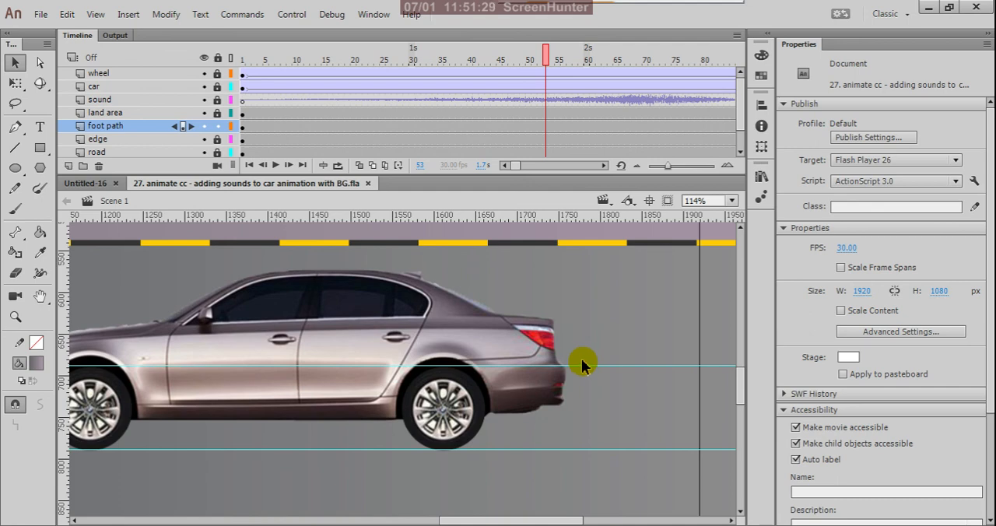
- Test the movie of the newly saved document to play the car animation over the background
{"action": "scroll", "coordinate": [583, 377], "scroll_direction": "down", "scroll_amount": 3}
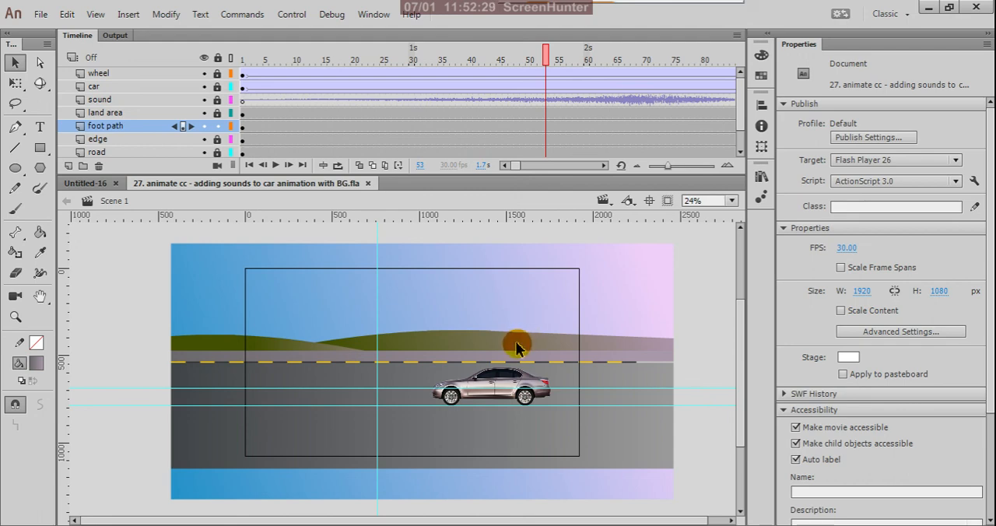
{"action": "key", "text": "ctrl+Return"}
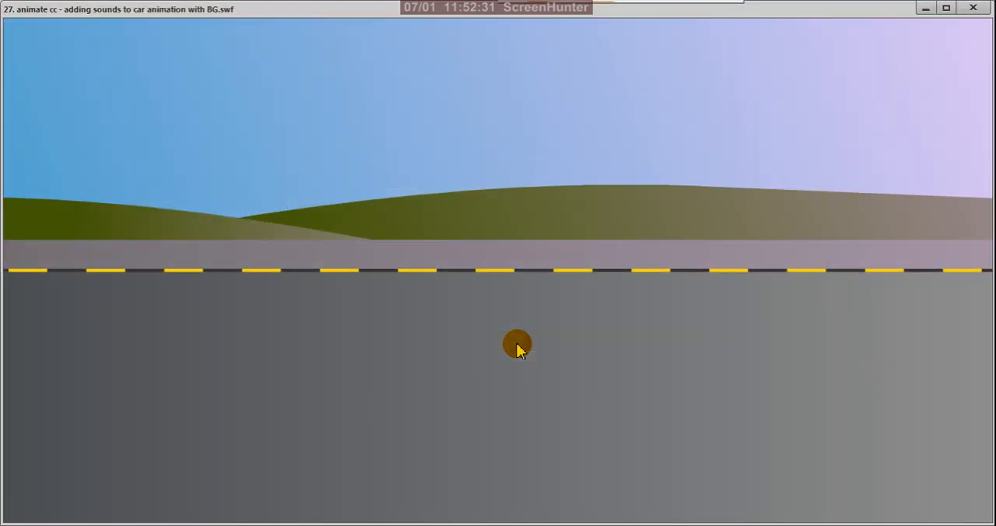